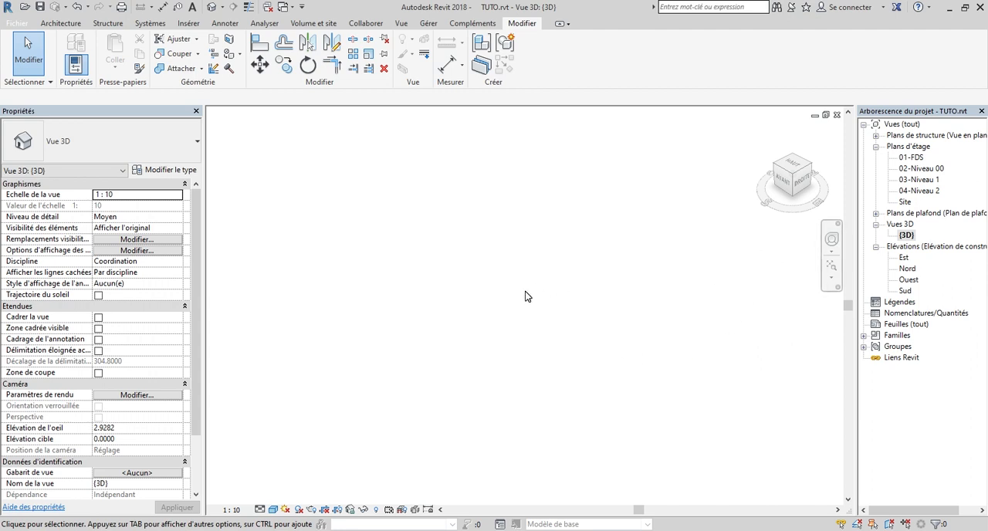
Open the Nord elevation and examine the project's levels and their heights
click(908, 269)
double_click(908, 269)
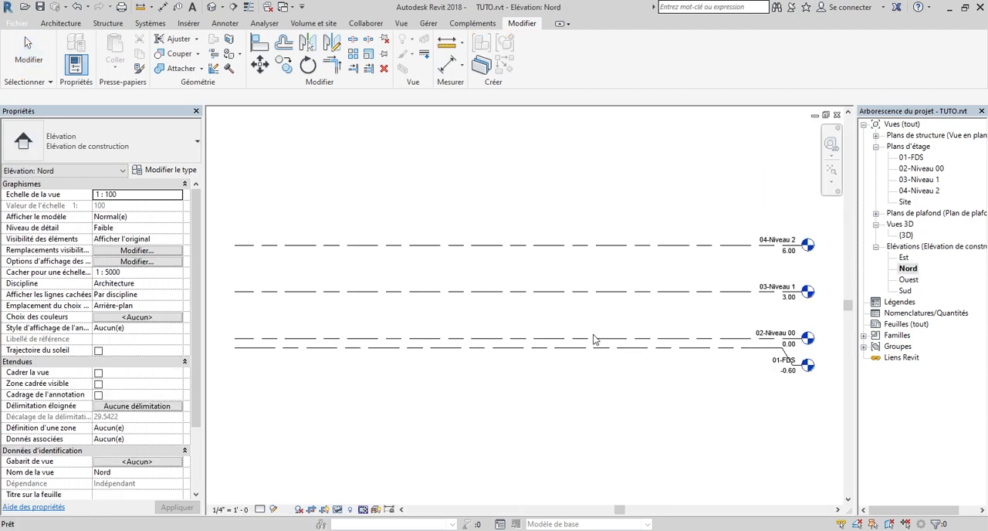
scroll(722, 384, down, 2)
scroll(665, 282, up, 4)
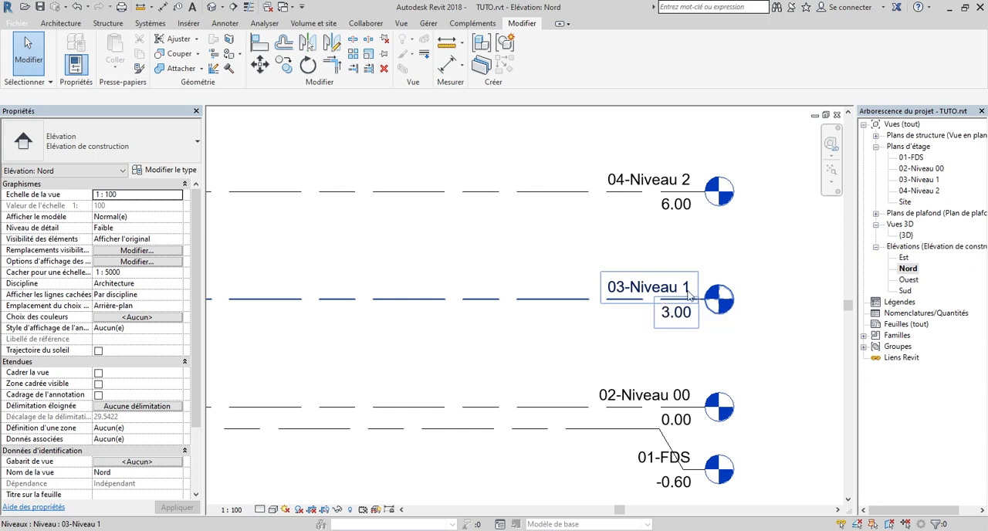
scroll(640, 324, down, 3)
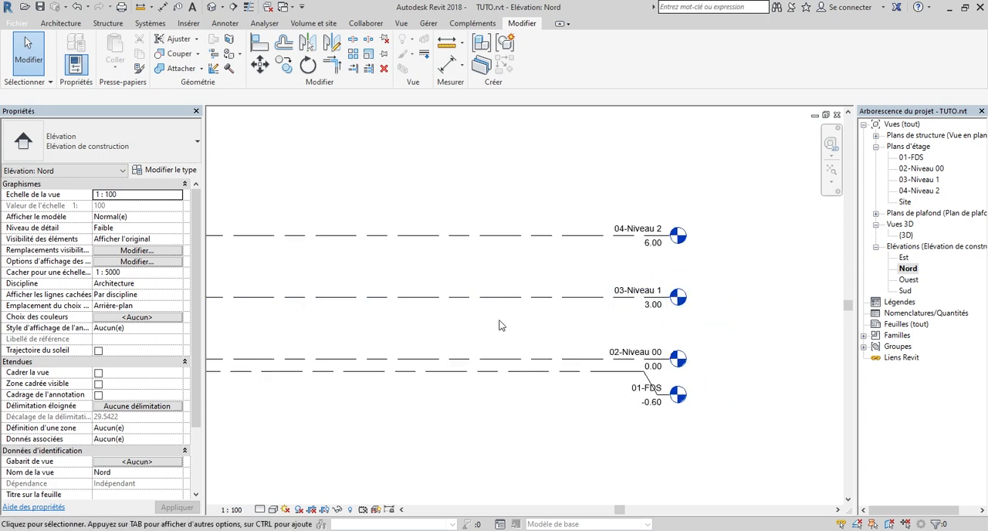
scroll(479, 323, up, 1)
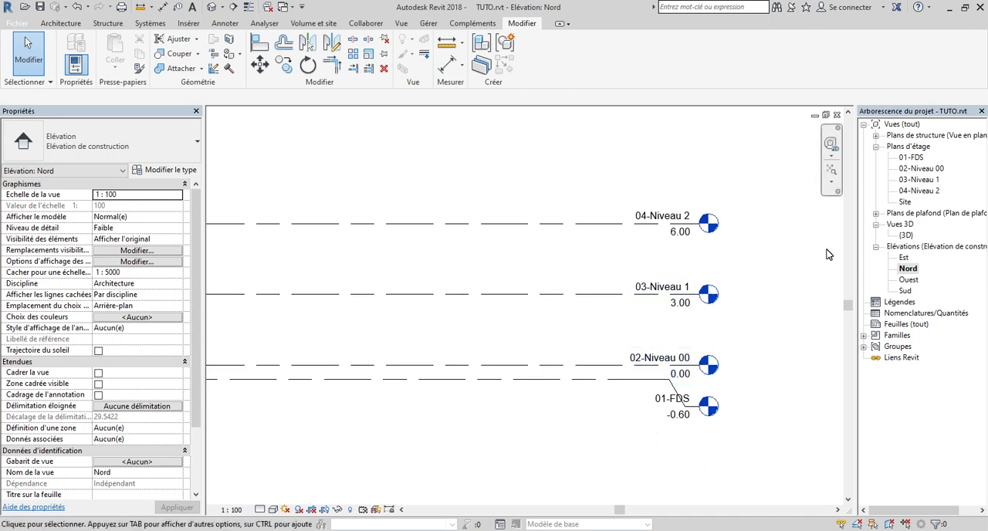
In the 03-Niveau 1 floor plan, start a roof by footprint and sketch a rectangular outline about 3 m by 2 m
double_click(921, 180)
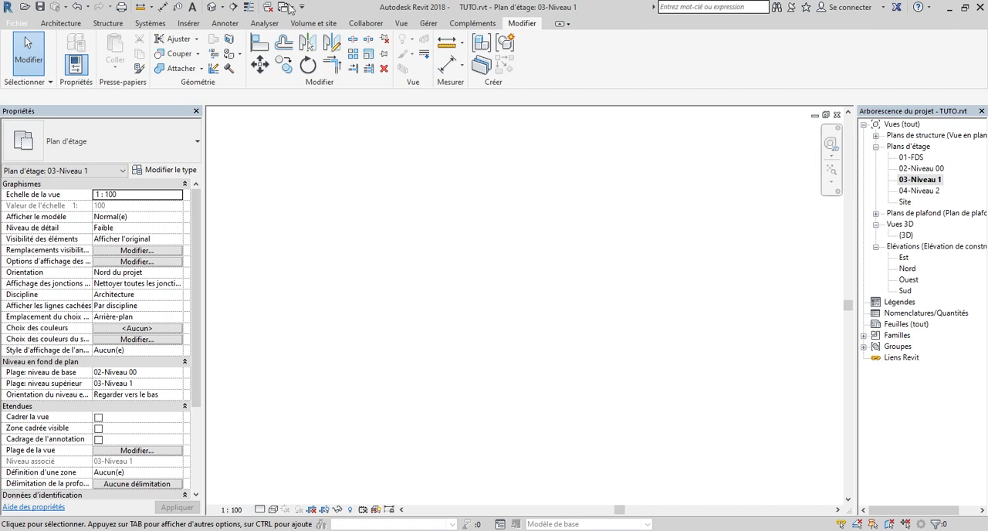
click(60, 23)
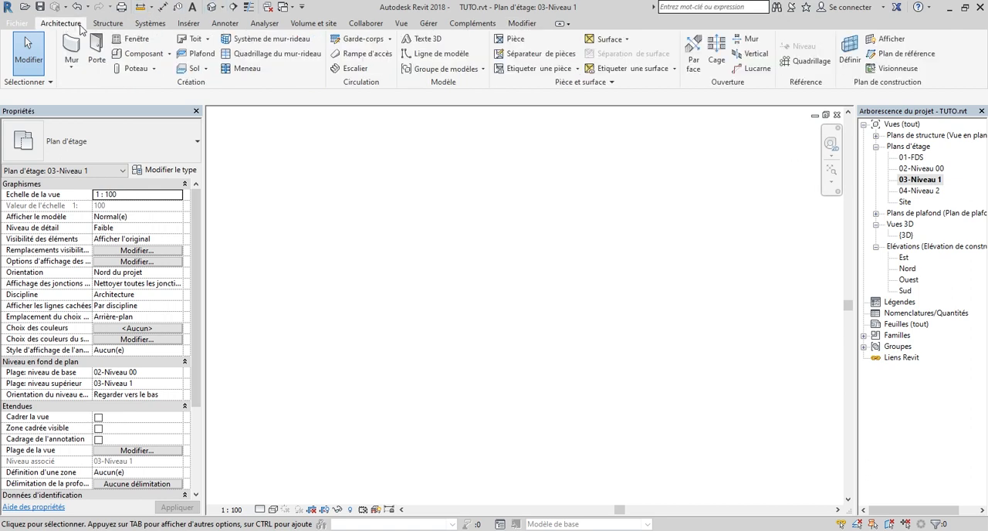
click(194, 41)
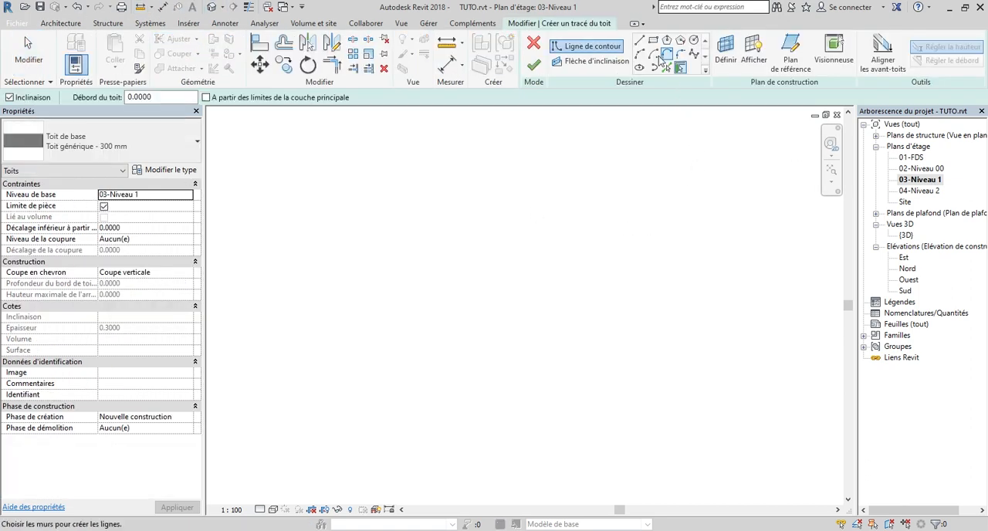
click(653, 41)
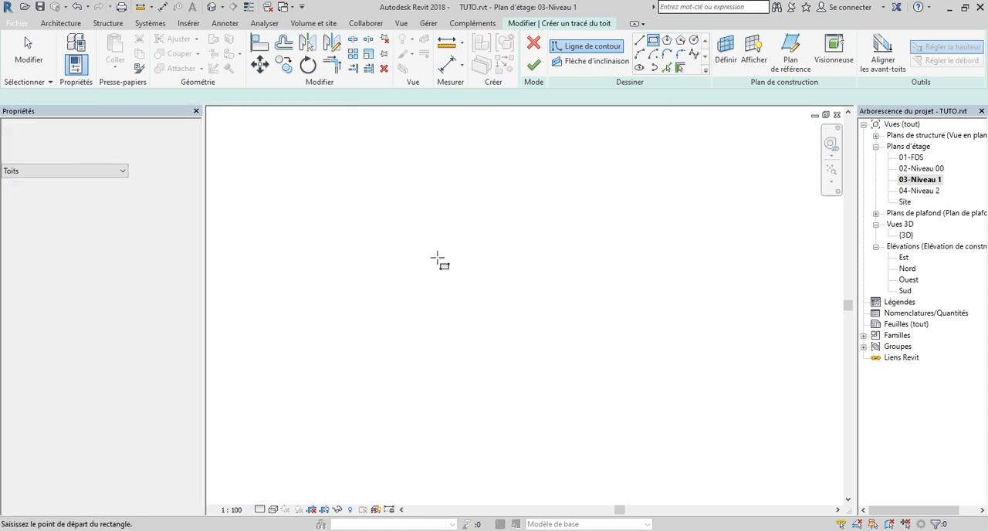
click(407, 219)
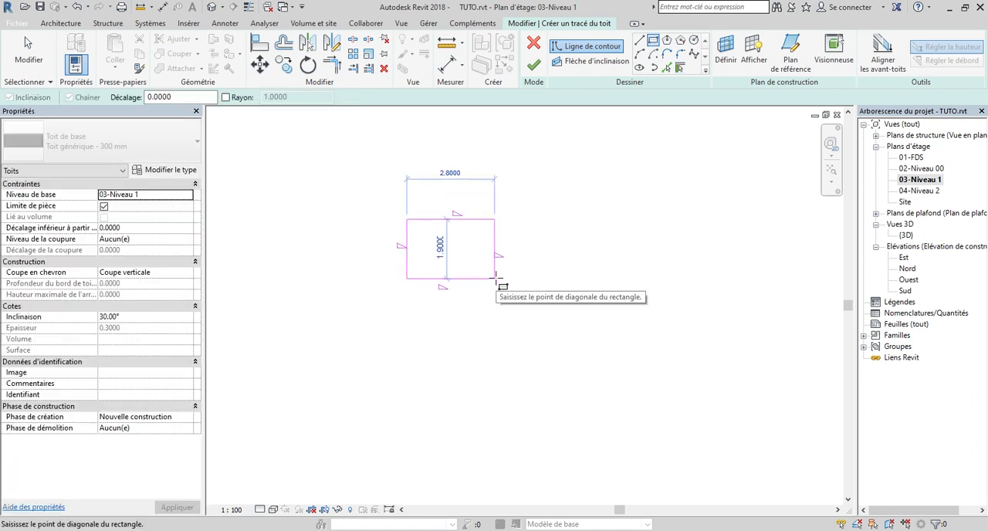
click(500, 282)
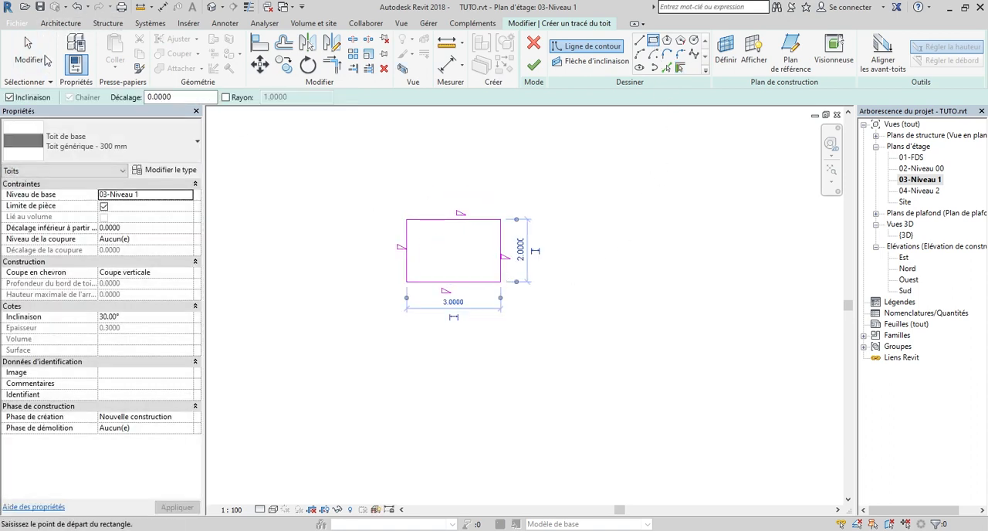
Resize the rectangular roof outline to 5 m wide and 4 m deep
click(27, 48)
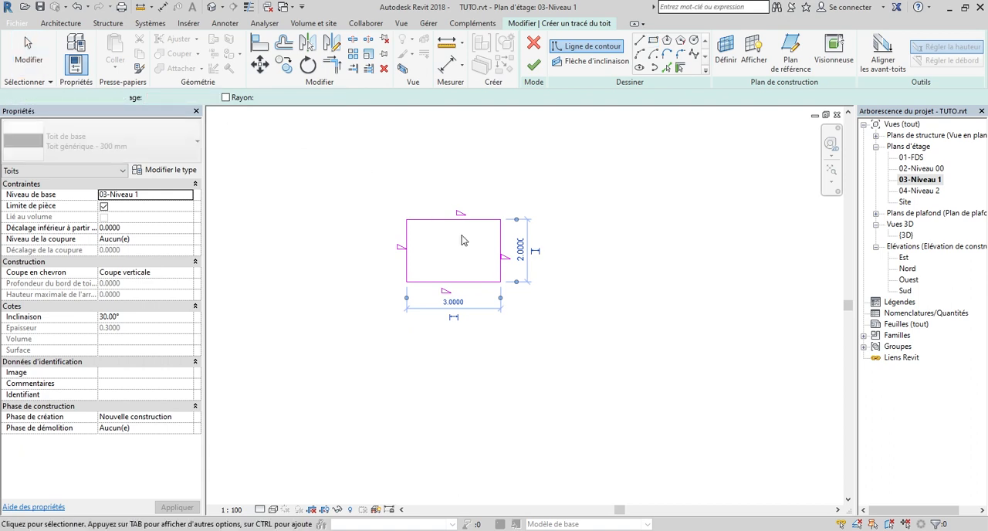
click(500, 248)
click(453, 302)
text(5)
key(Return)
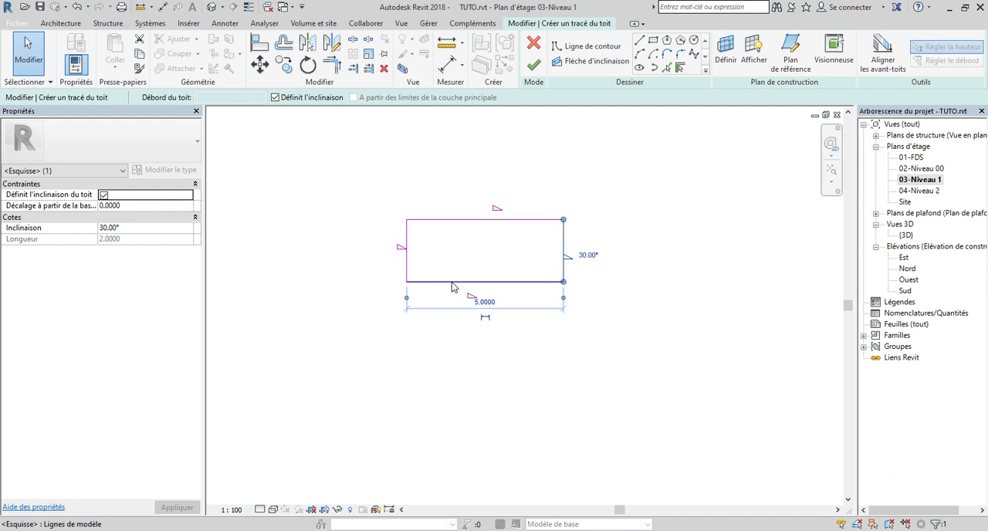
click(449, 282)
click(374, 249)
text(4)
key(Return)
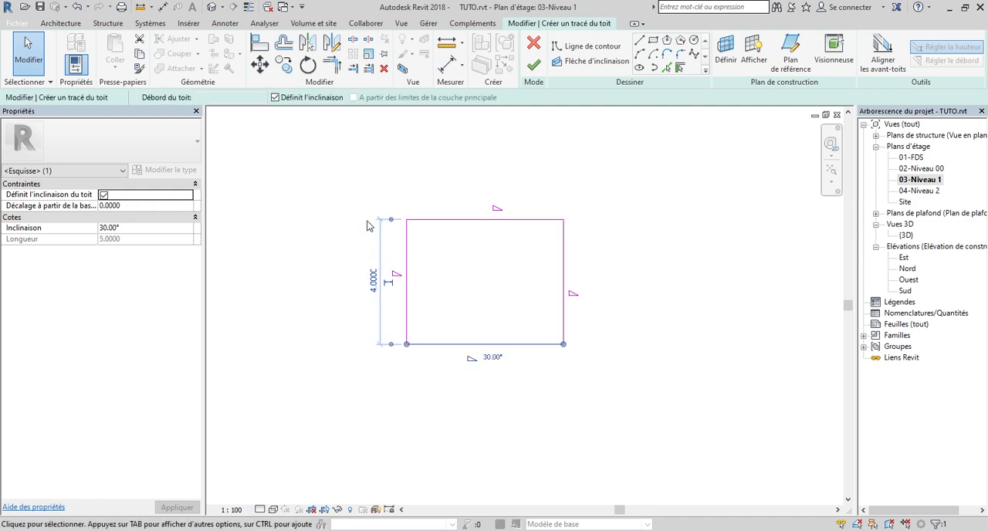
click(668, 251)
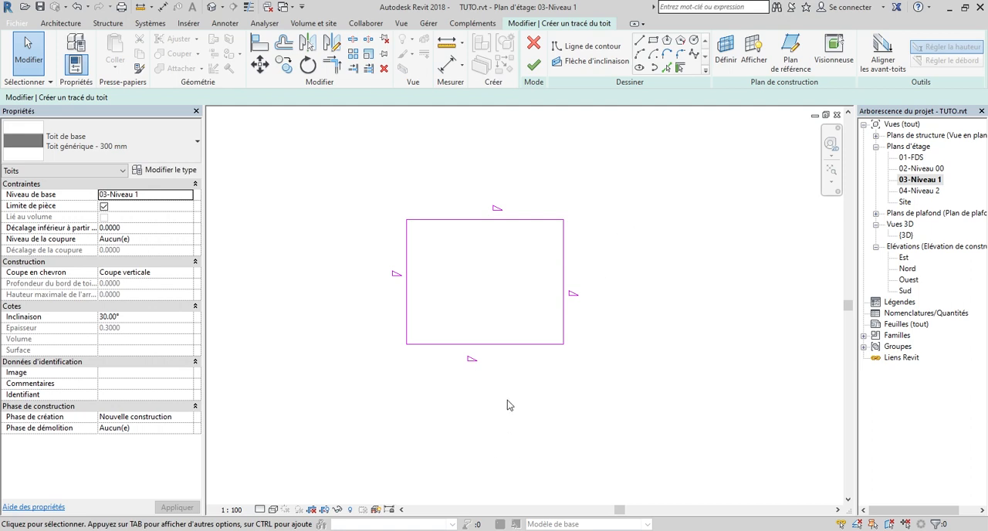
Remove the slope definition from the two horizontal edges of the roof outline and finish the roof
drag(520, 392, 446, 200)
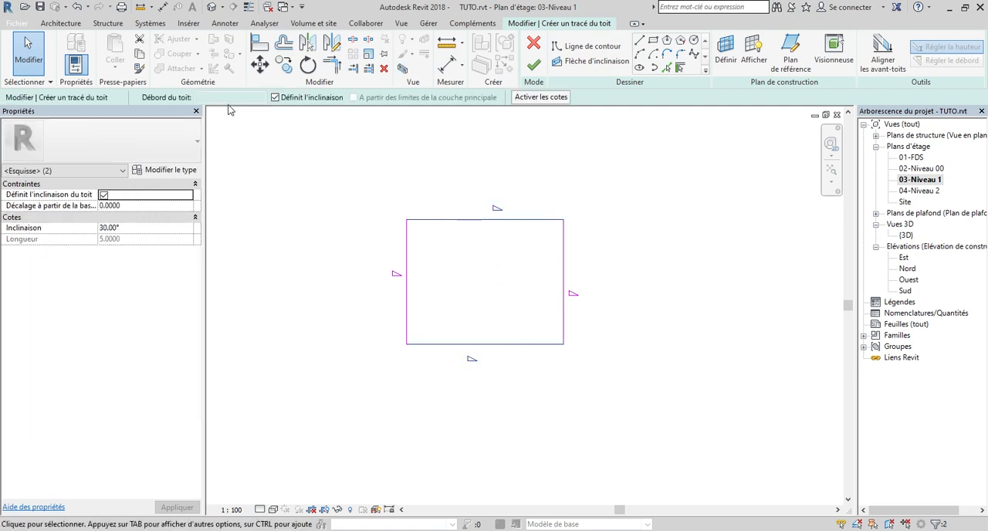
click(291, 101)
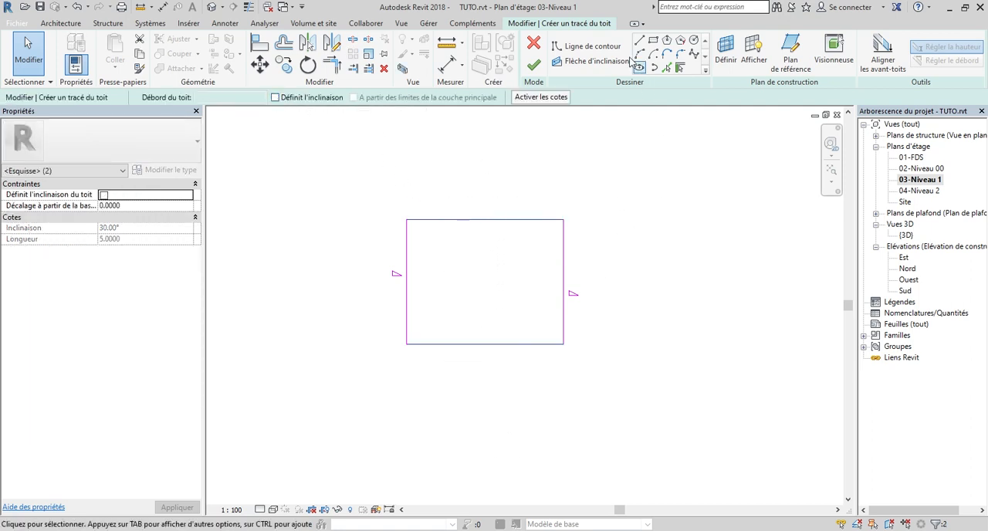
click(532, 67)
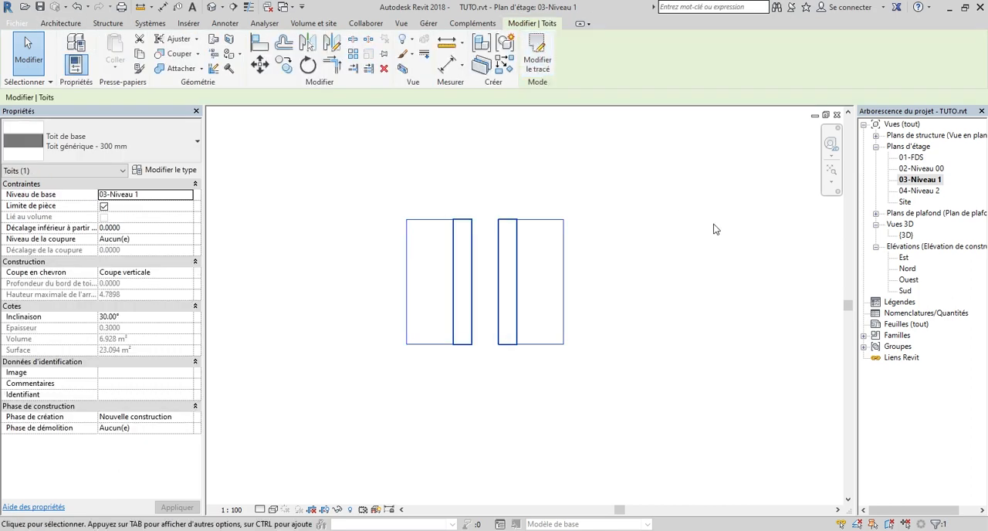
Open the {3D} view and change the roof's type to Vitres inclinées TOLE METALIQUE
double_click(905, 234)
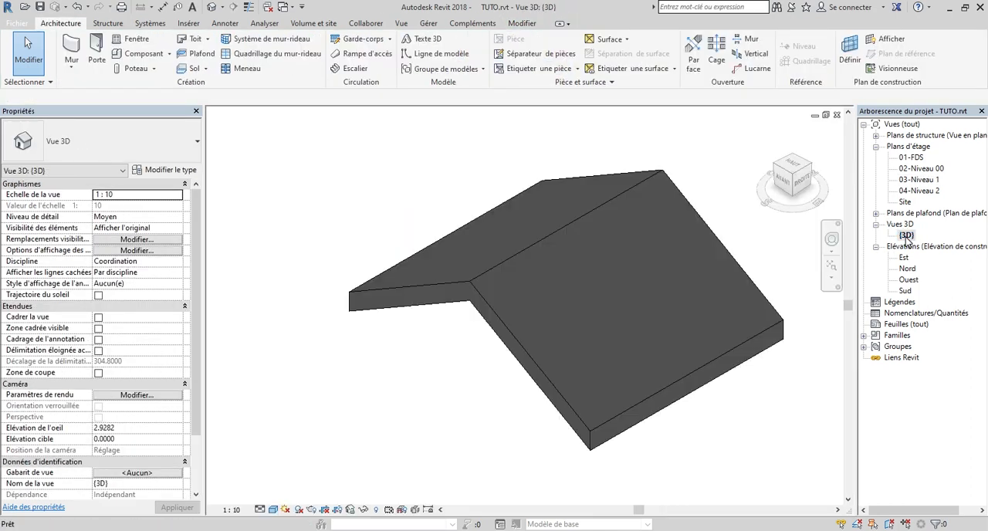
scroll(602, 209, down, 3)
drag(795, 182, 810, 148)
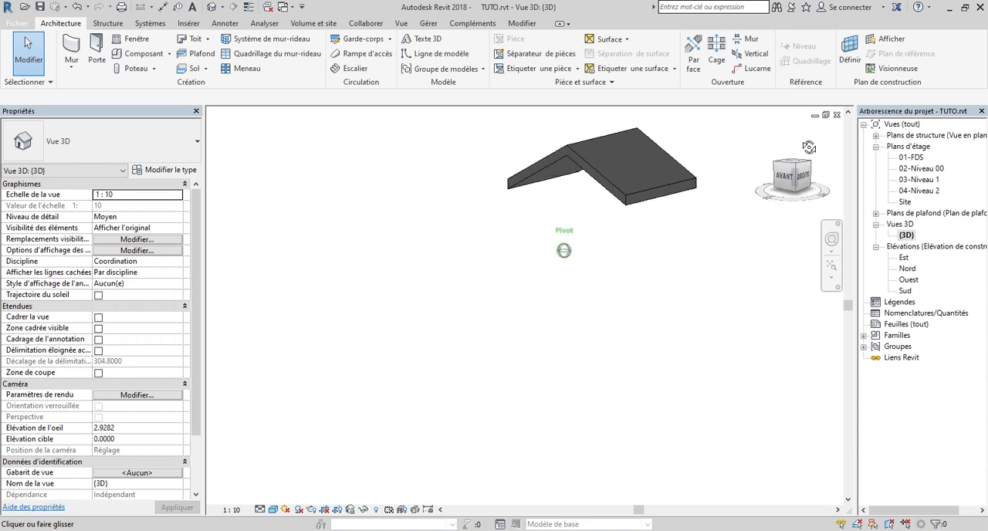
click(796, 163)
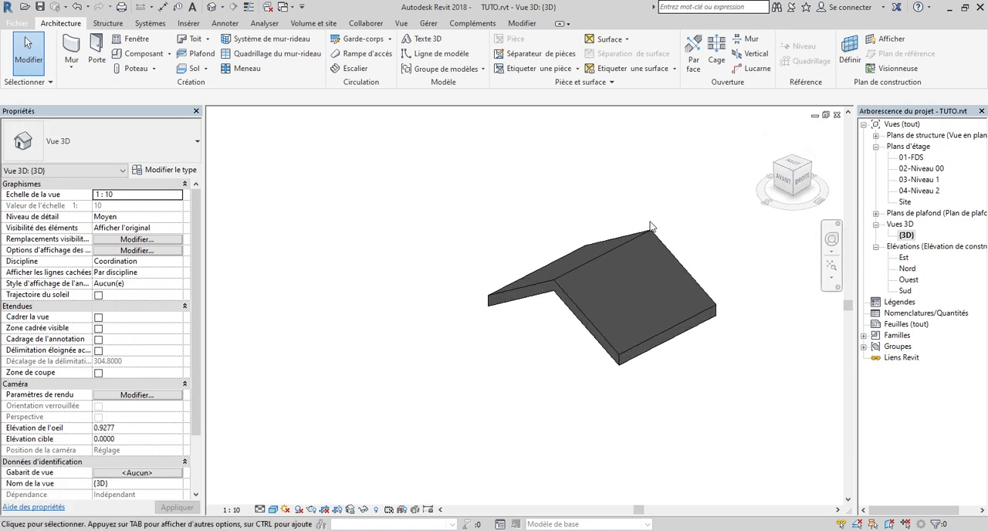
mouse_move(798, 180)
mouse_down()
mouse_move(743, 179)
mouse_move(767, 163)
mouse_up()
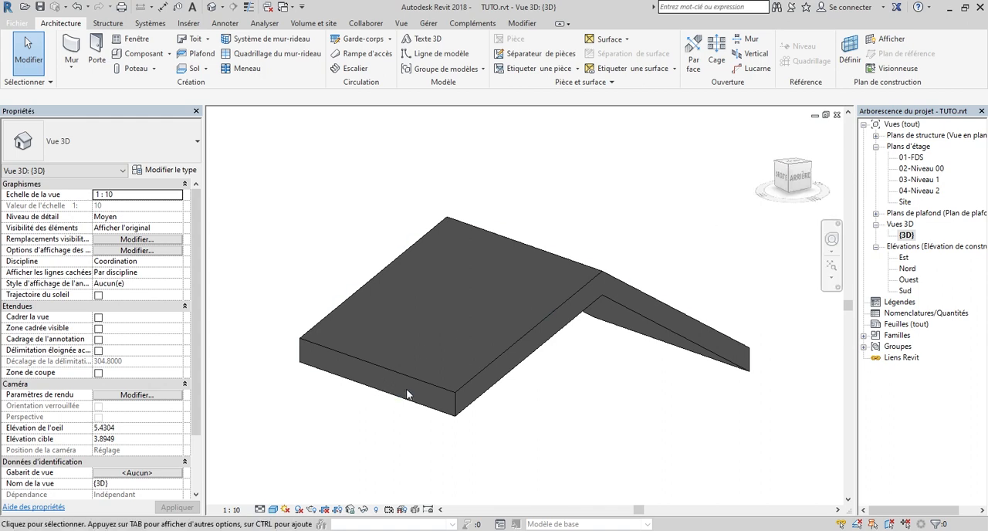
click(459, 383)
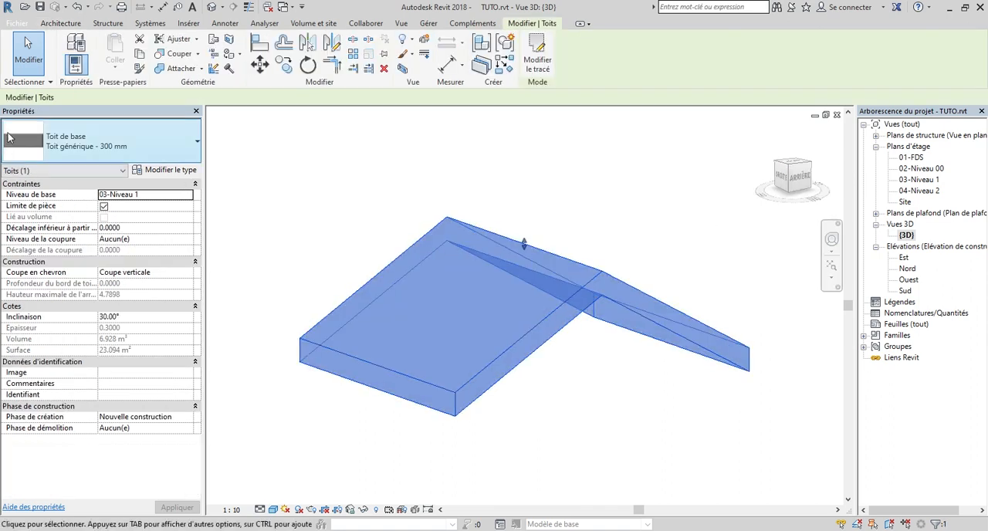
click(113, 144)
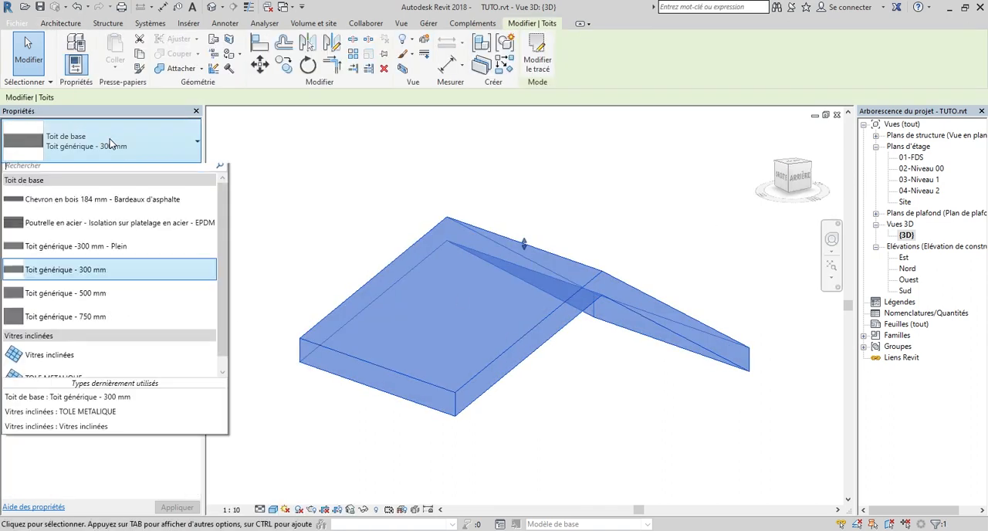
scroll(109, 355, down, 1)
click(80, 373)
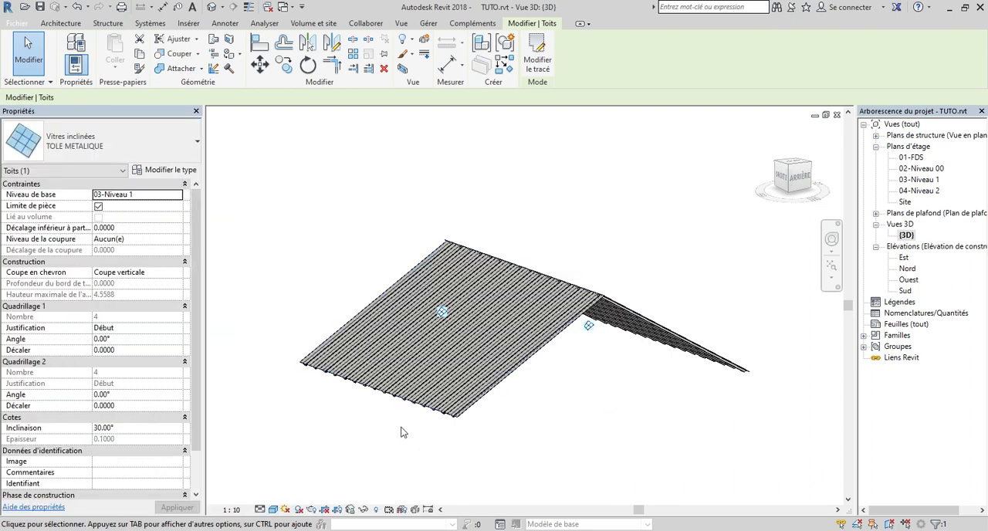
scroll(433, 422, up, 4)
scroll(542, 420, down, 5)
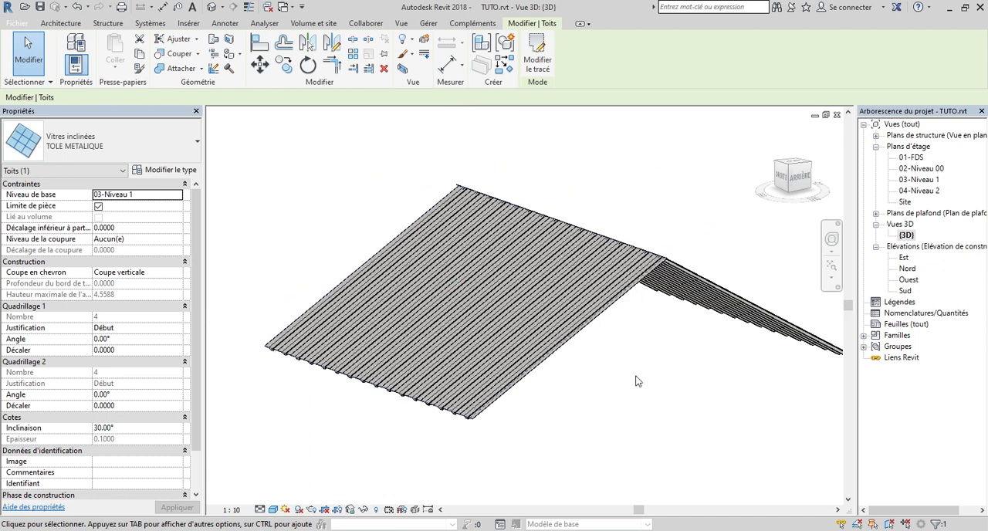
scroll(566, 359, down, 1)
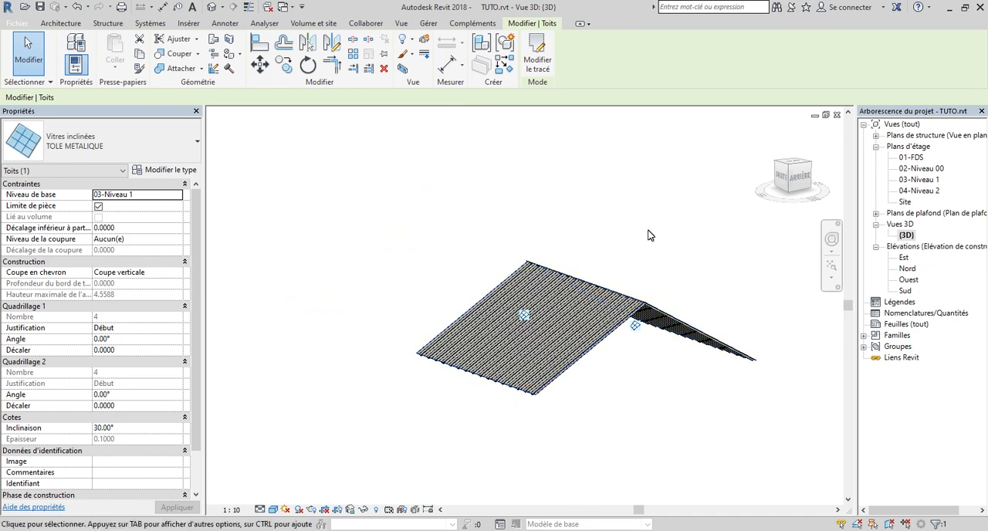
Set the roof's type back to Toit générique - 300 mm and inspect it from the rear
click(128, 138)
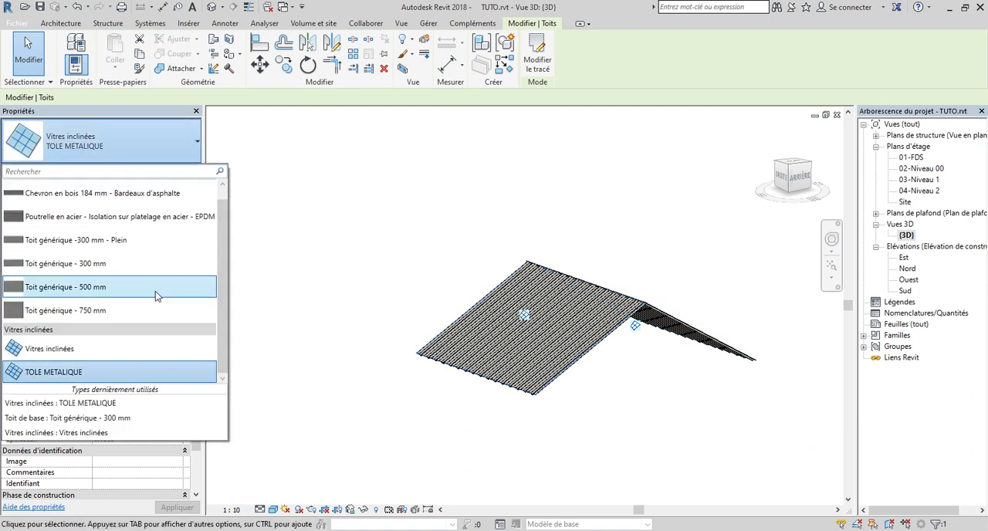
scroll(143, 301, up, 1)
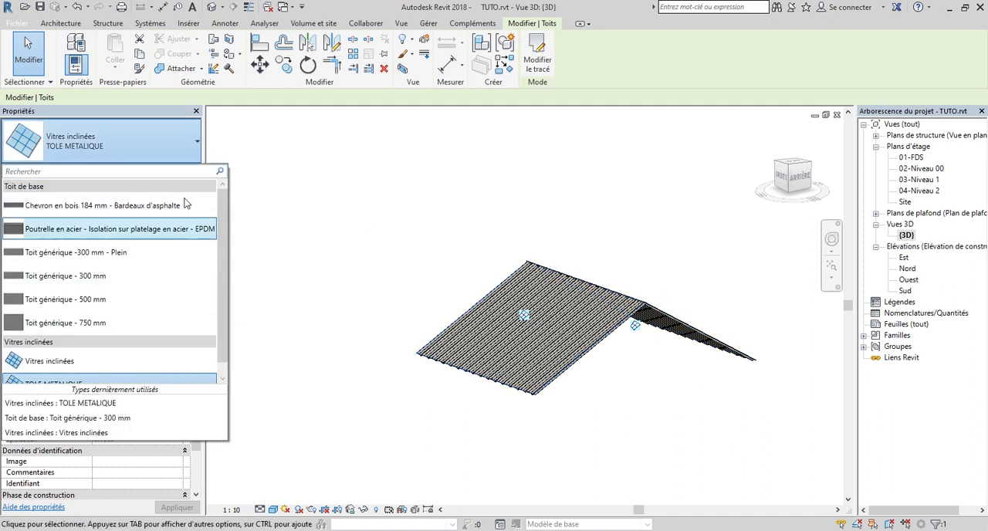
click(138, 286)
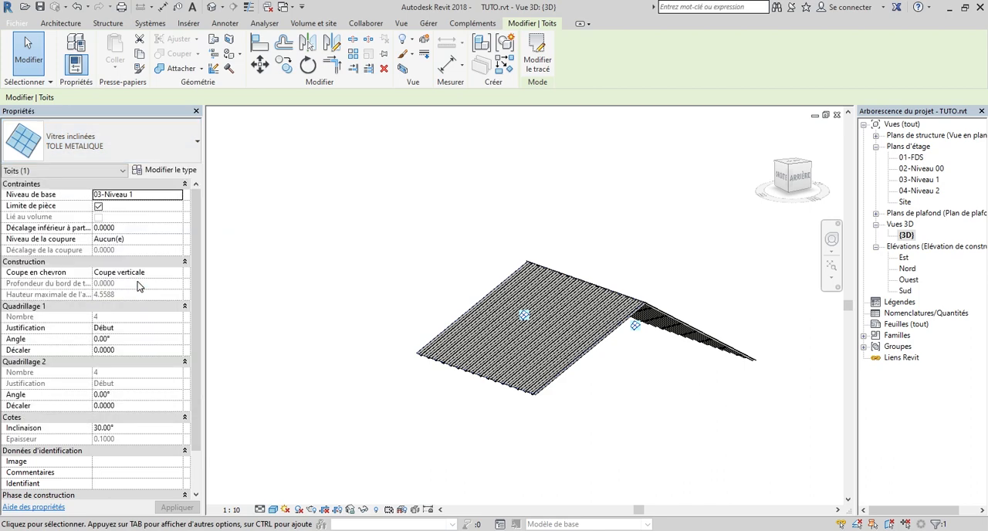
click(382, 229)
click(795, 176)
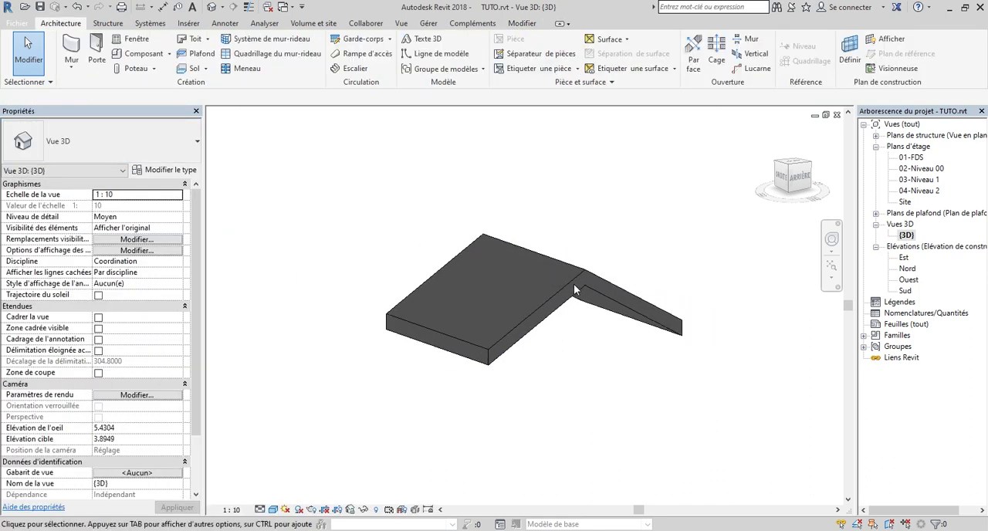
drag(767, 156, 778, 147)
scroll(521, 330, down, 2)
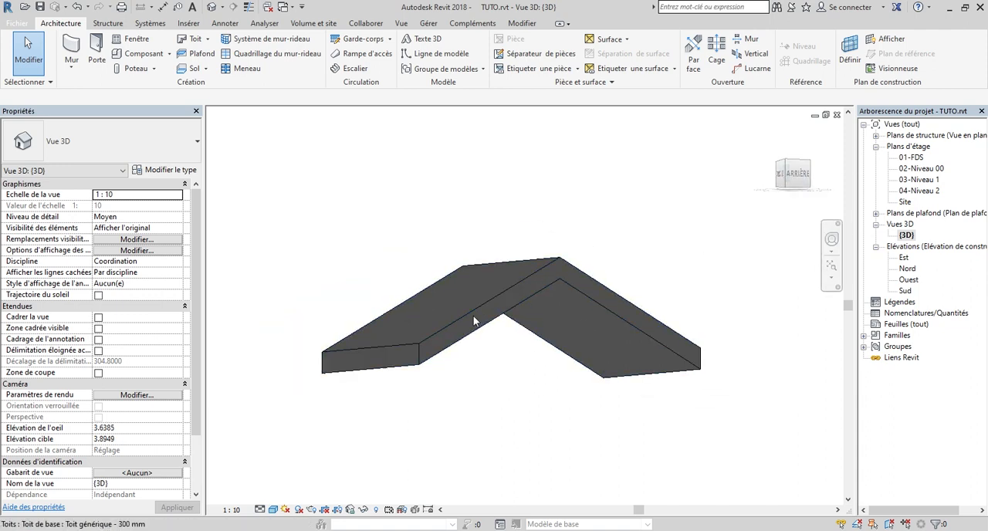
drag(797, 188, 785, 195)
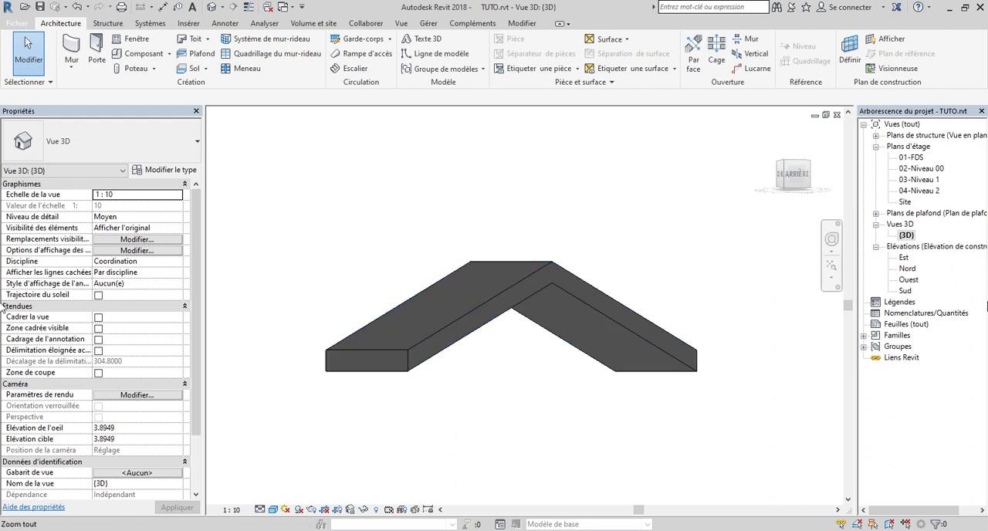
Open the 03-Niveau 1 floor plan and start placing a structural truss (Ferme)
double_click(919, 179)
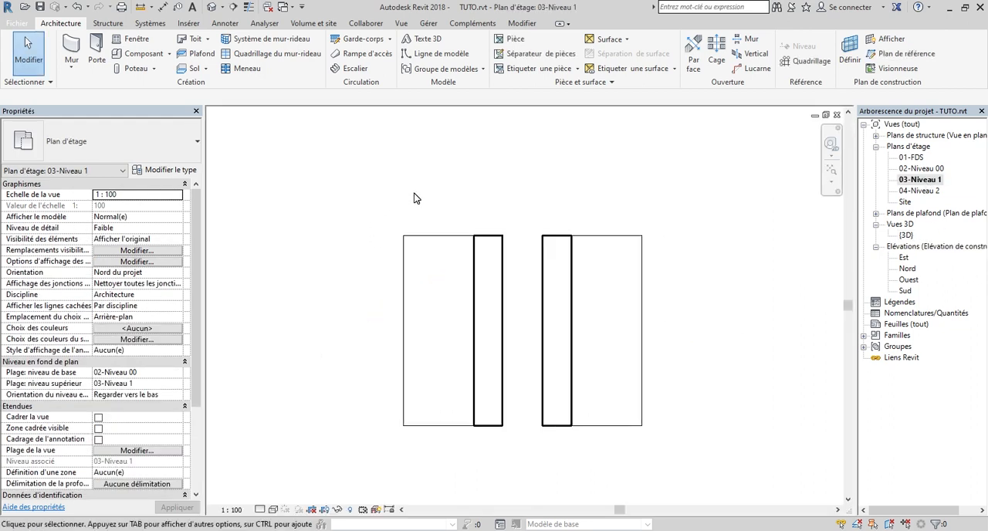
click(108, 24)
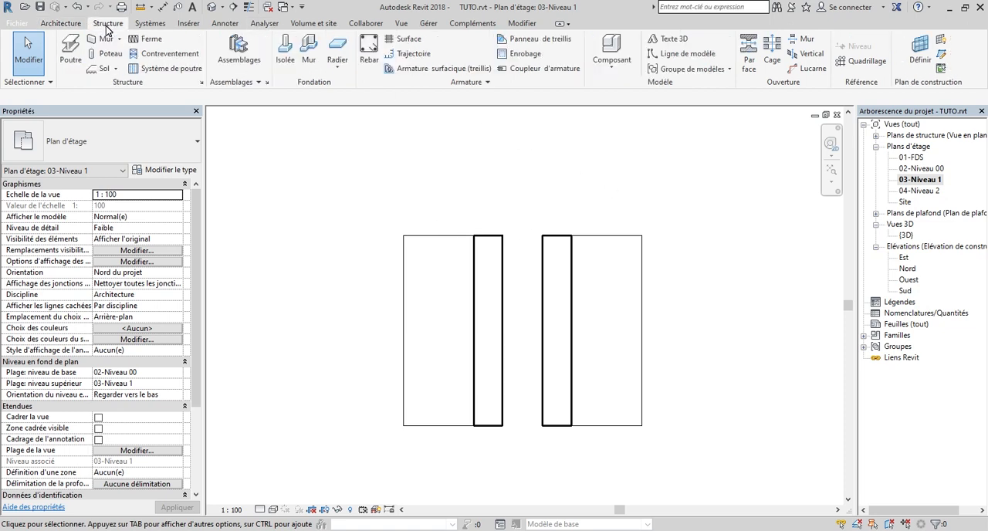
click(152, 40)
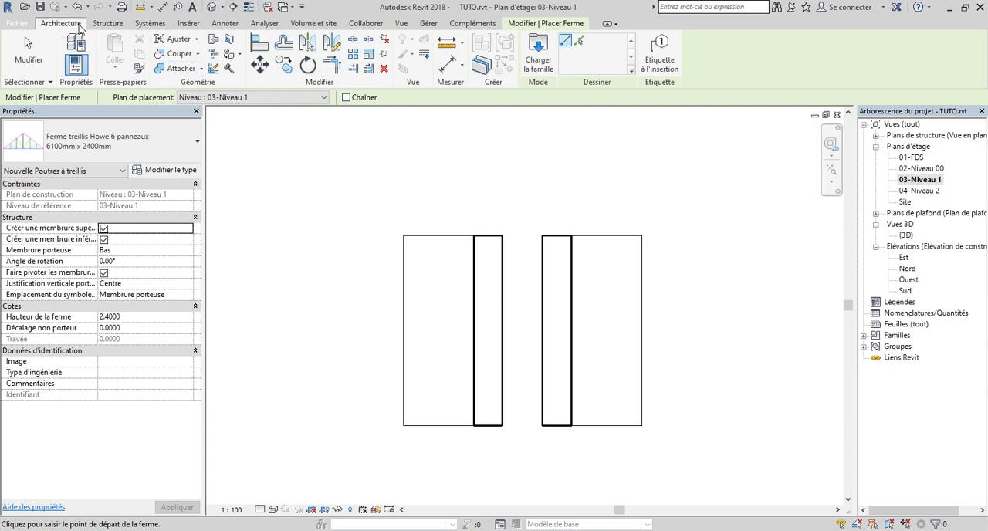
click(101, 26)
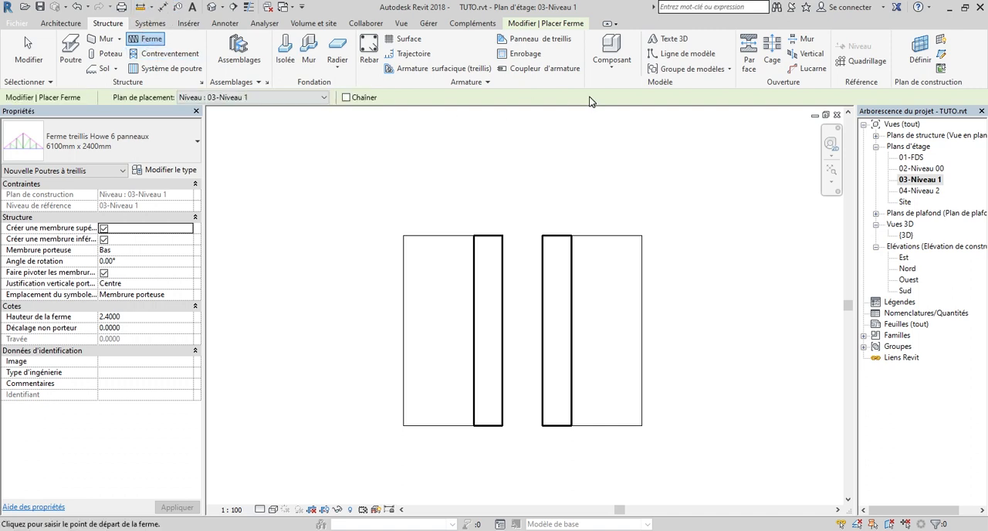
click(553, 26)
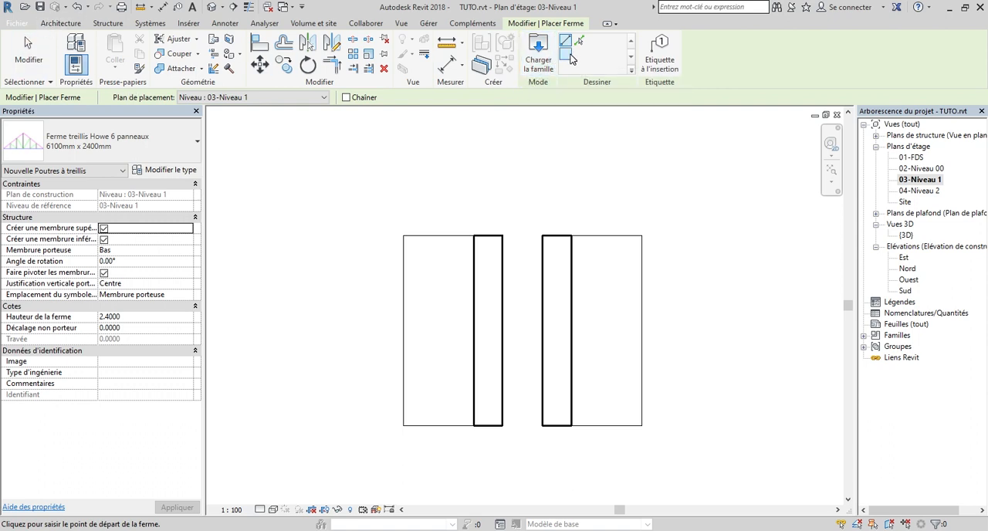
Load the Ferme treillis Howe 6 panneaux.rfa family from the library's Structure > Fermes folder and exit truss placement
click(538, 59)
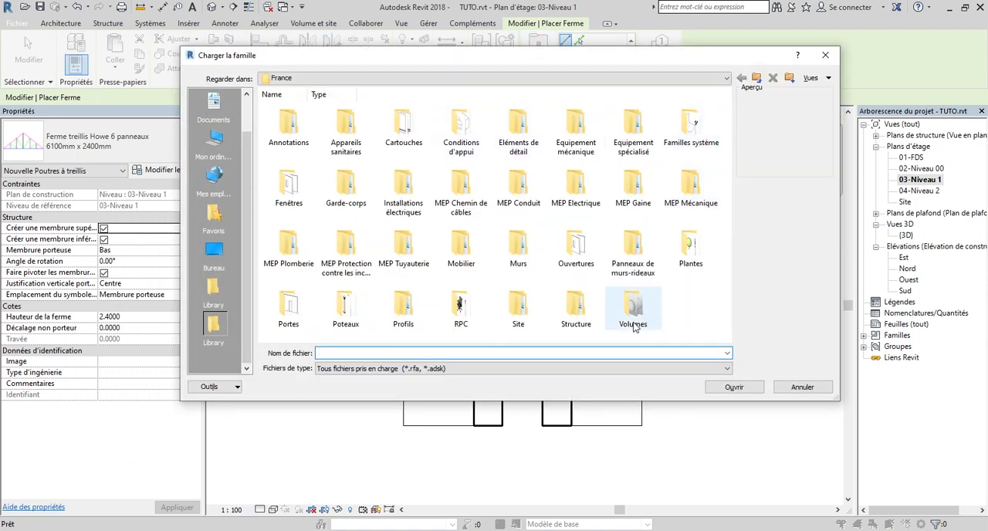
double_click(577, 309)
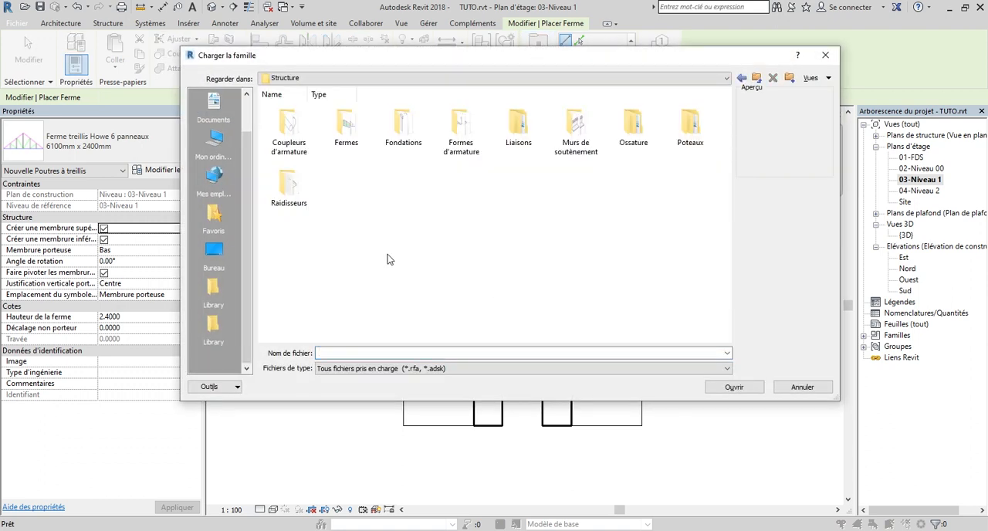
double_click(346, 130)
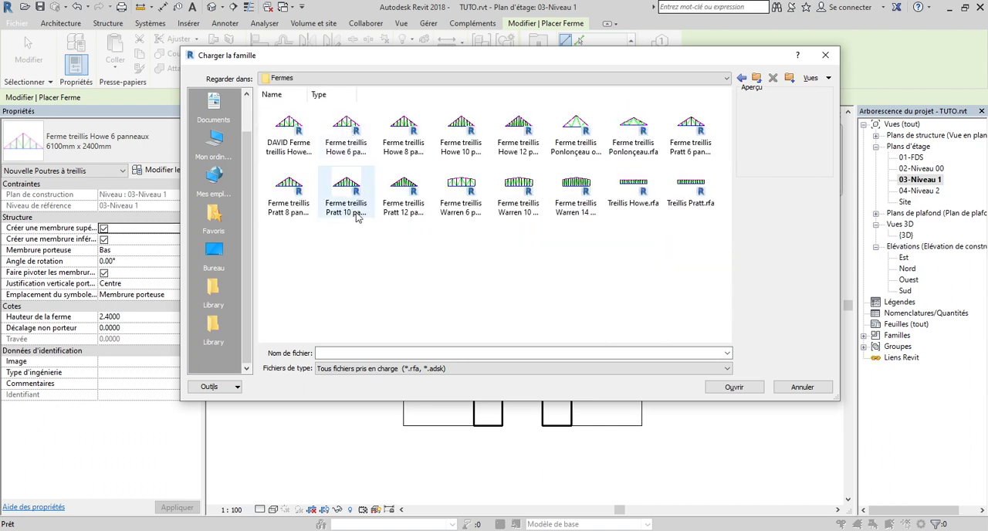
ctrl+scroll(294, 140, up, 3)
ctrl+scroll(291, 139, up, 2)
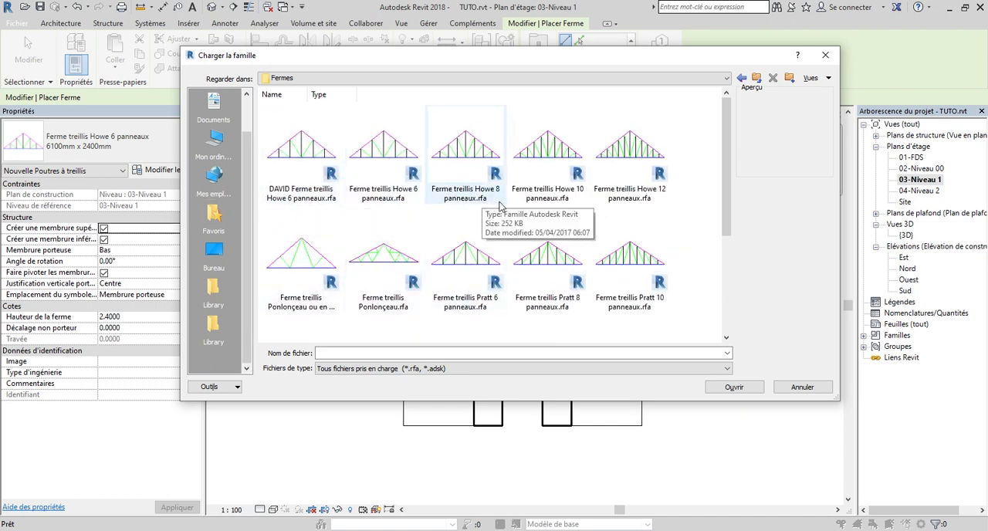
scroll(618, 272, down, 3)
scroll(541, 266, up, 3)
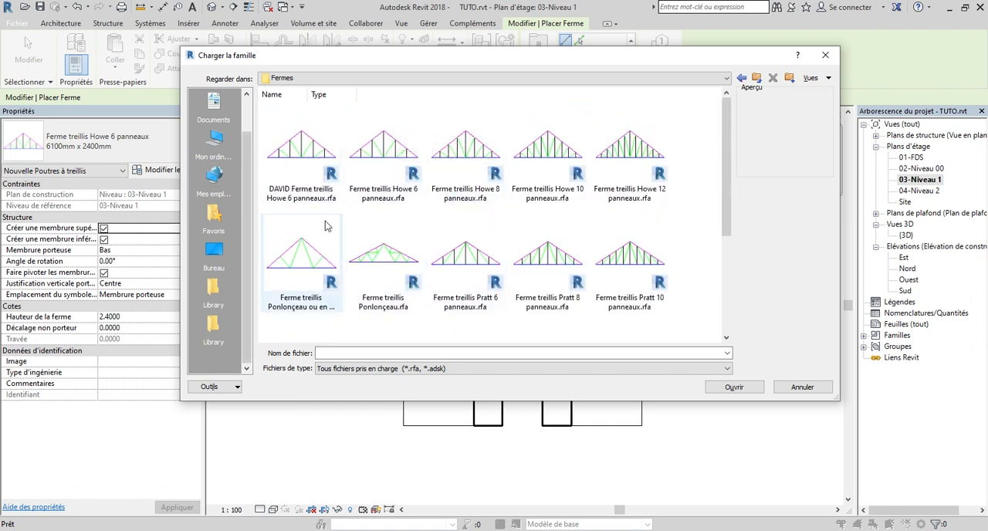
click(401, 160)
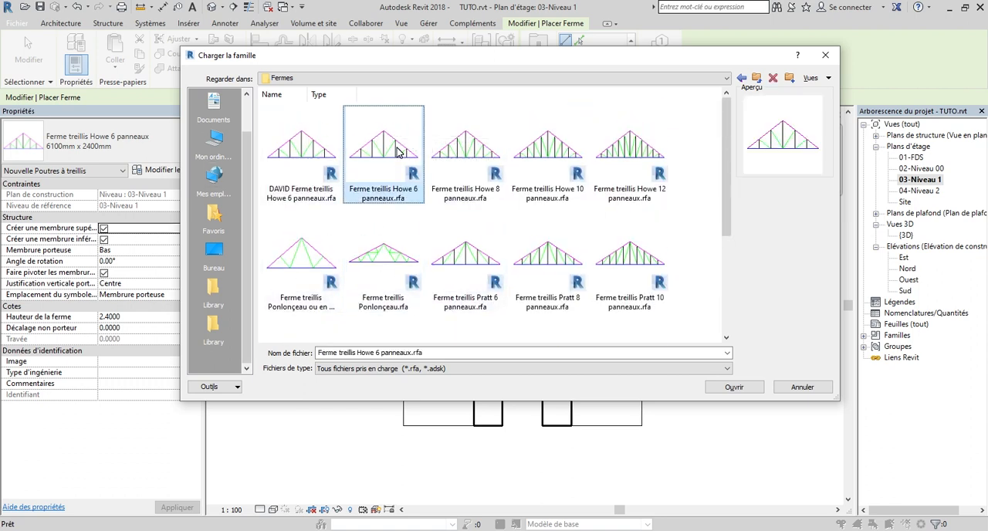
click(736, 393)
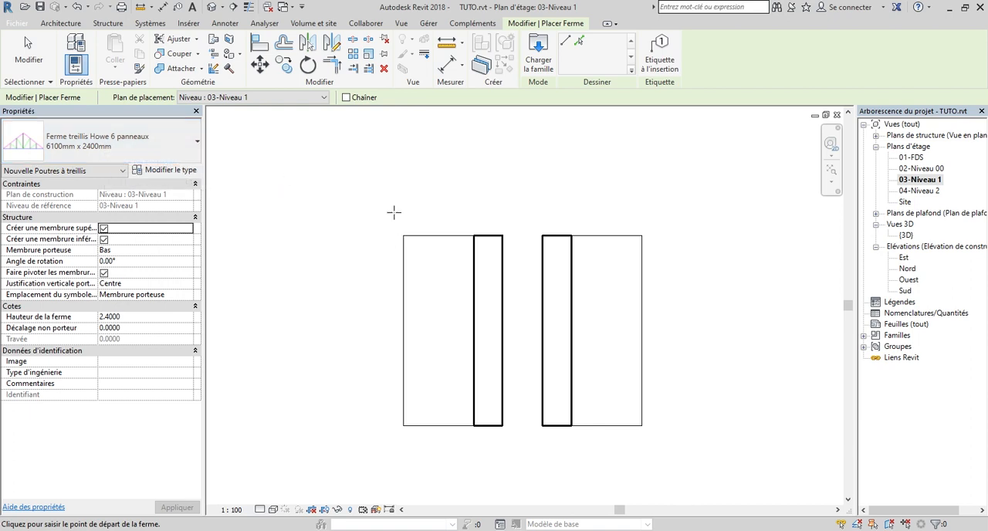
key(Escape)
key(Escape)
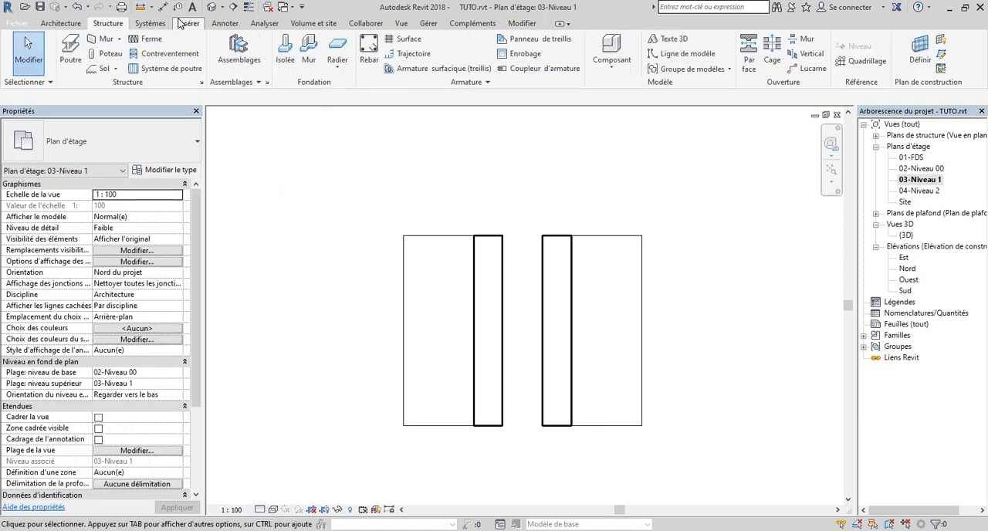
click(188, 24)
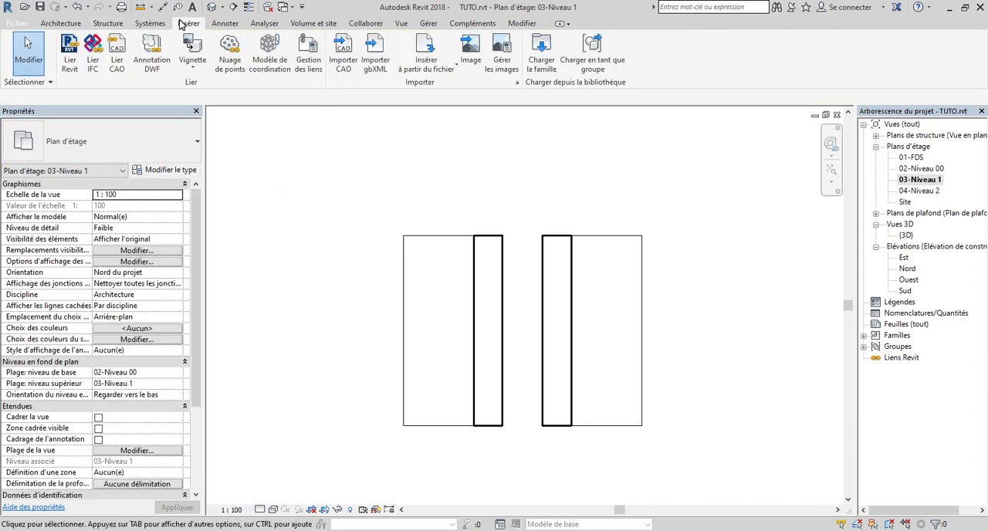
click(549, 51)
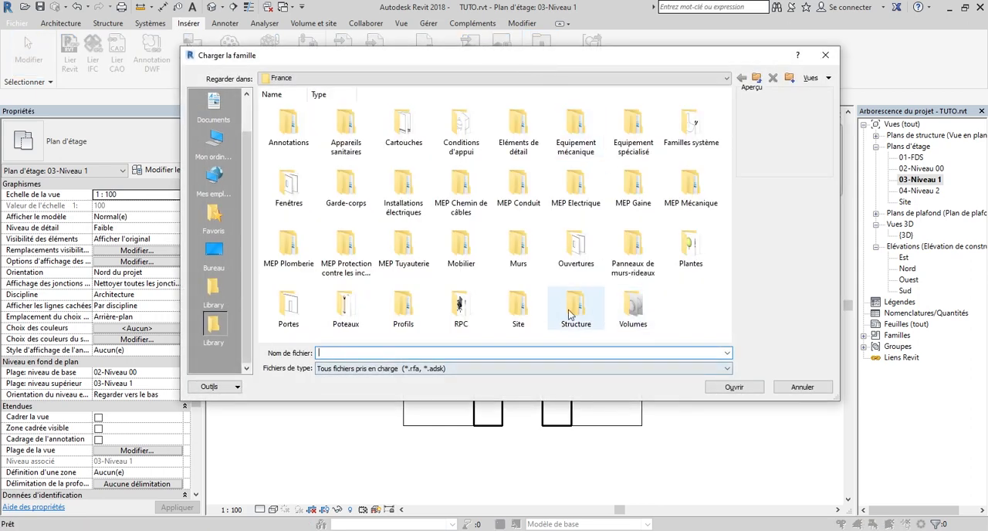
click(800, 388)
scroll(420, 200, up, 2)
scroll(519, 206, down, 1)
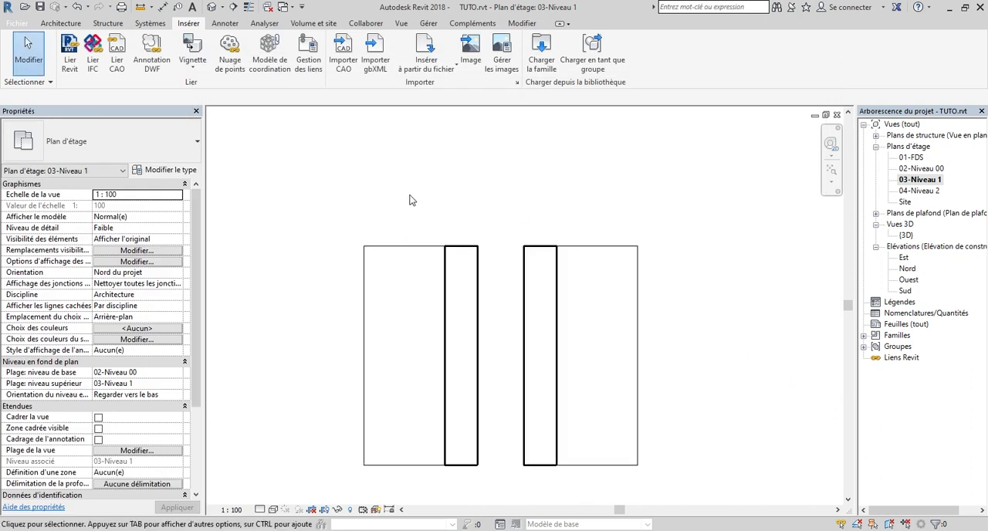
Place a 5 m Ferme treillis Howe 6 panneaux truss on 03-Niveau 1 along the roof's upper gable edge, corner to corner
click(109, 24)
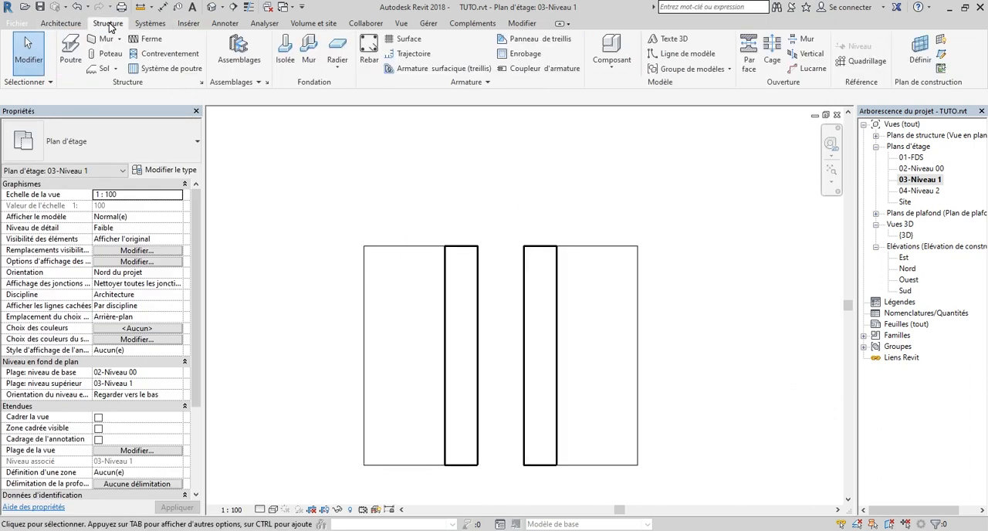
click(153, 40)
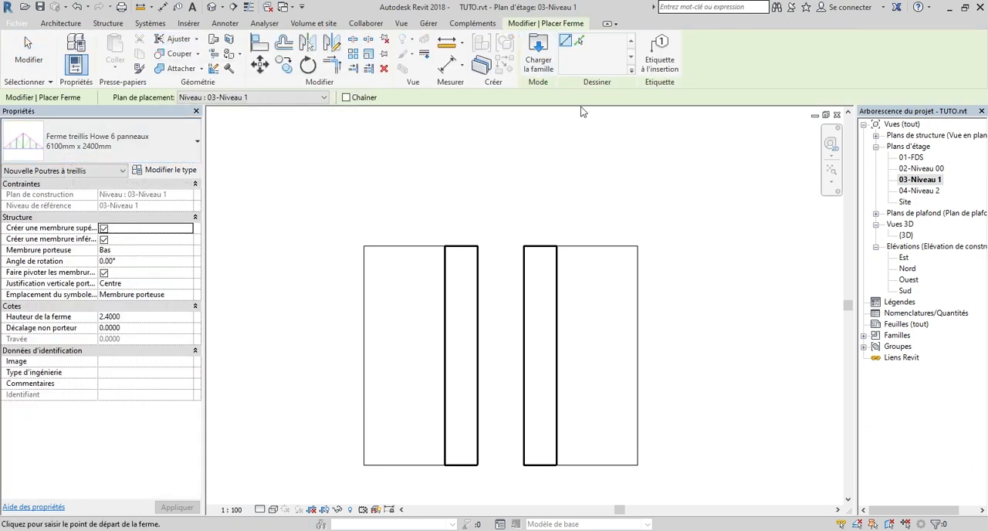
scroll(382, 235, up, 2)
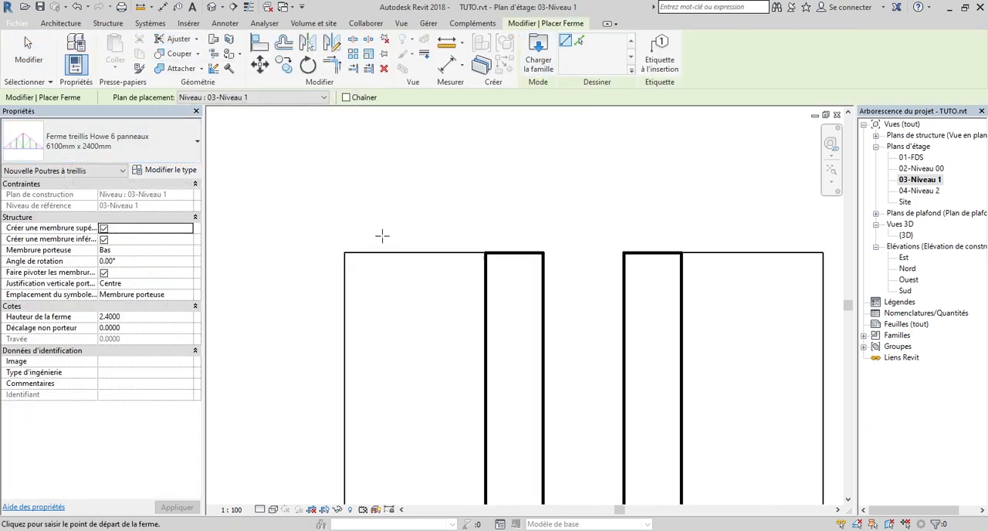
click(344, 253)
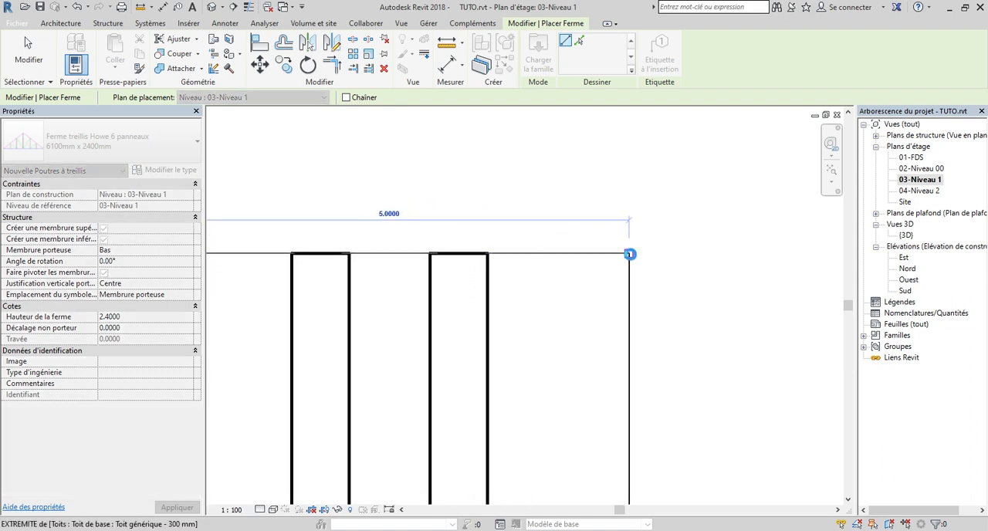
click(630, 254)
scroll(541, 207, down, 1)
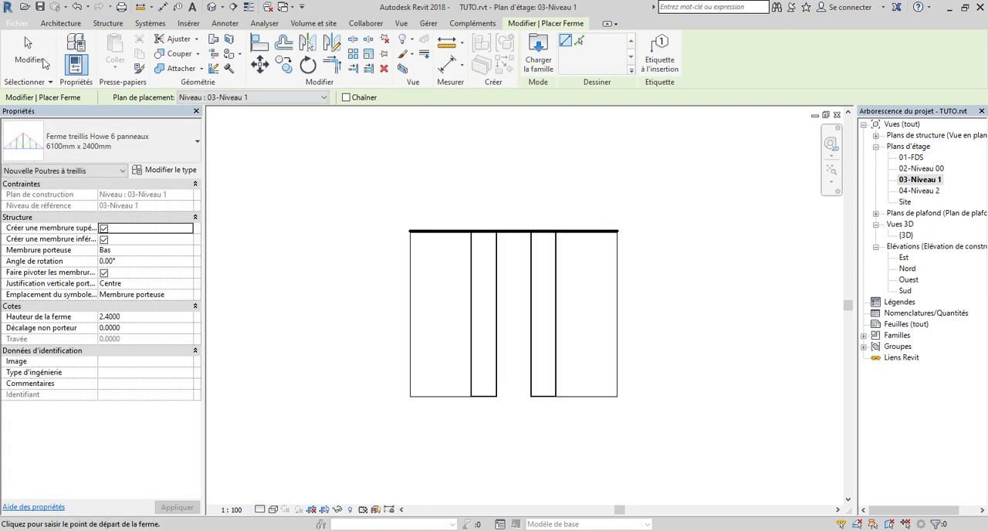
Open the {3D} view and examine how the truss members sit against the gable roof
double_click(907, 237)
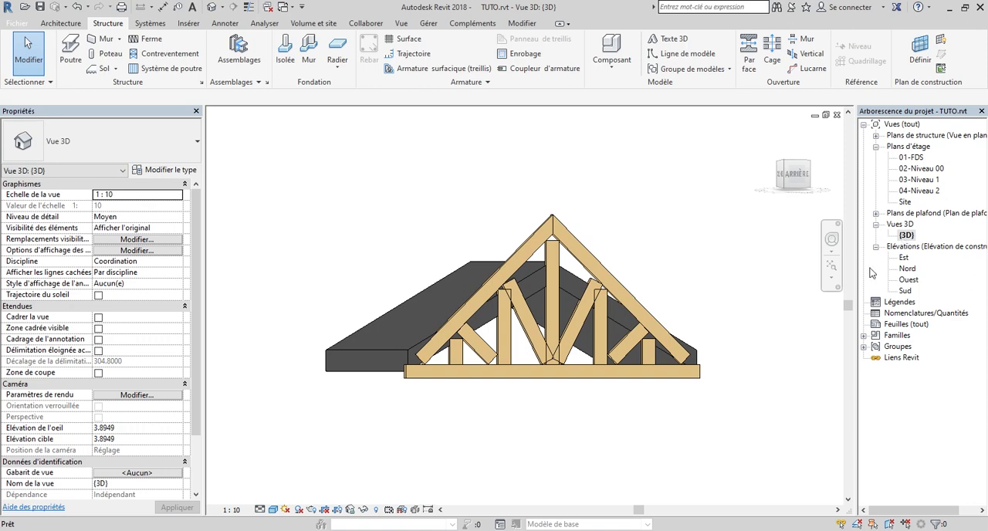
scroll(707, 300, up, 2)
mouse_move(790, 182)
mouse_down()
mouse_move(788, 232)
mouse_move(683, 179)
mouse_move(638, 179)
mouse_move(787, 175)
mouse_move(566, 178)
mouse_move(548, 191)
mouse_up()
scroll(610, 233, down, 3)
scroll(532, 264, up, 3)
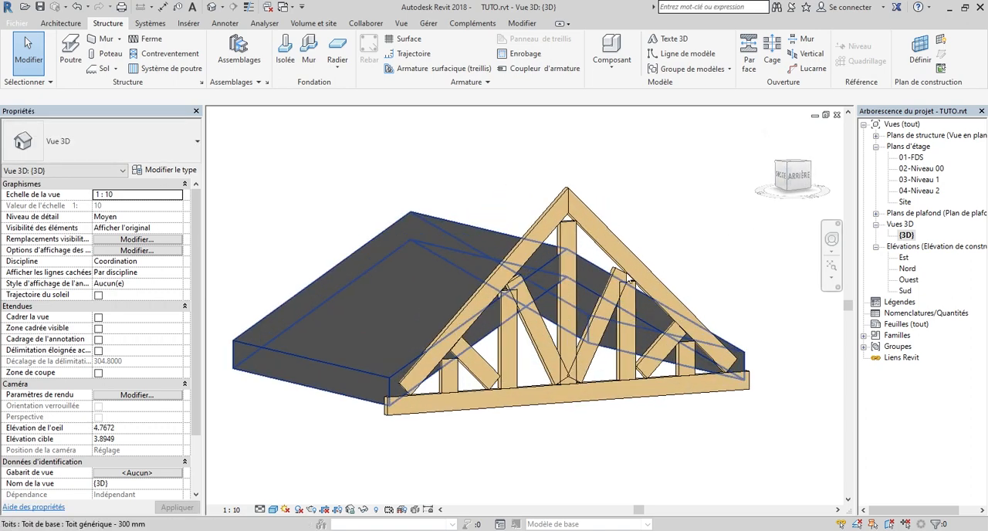
scroll(606, 276, up, 1)
mouse_move(791, 176)
mouse_down()
mouse_move(796, 190)
mouse_move(785, 176)
mouse_up()
scroll(614, 264, up, 4)
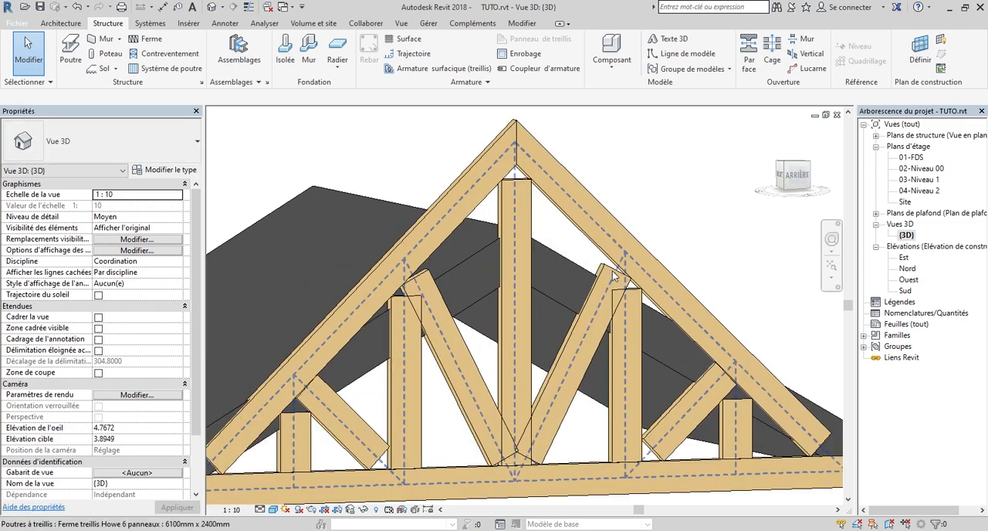
scroll(633, 257, down, 3)
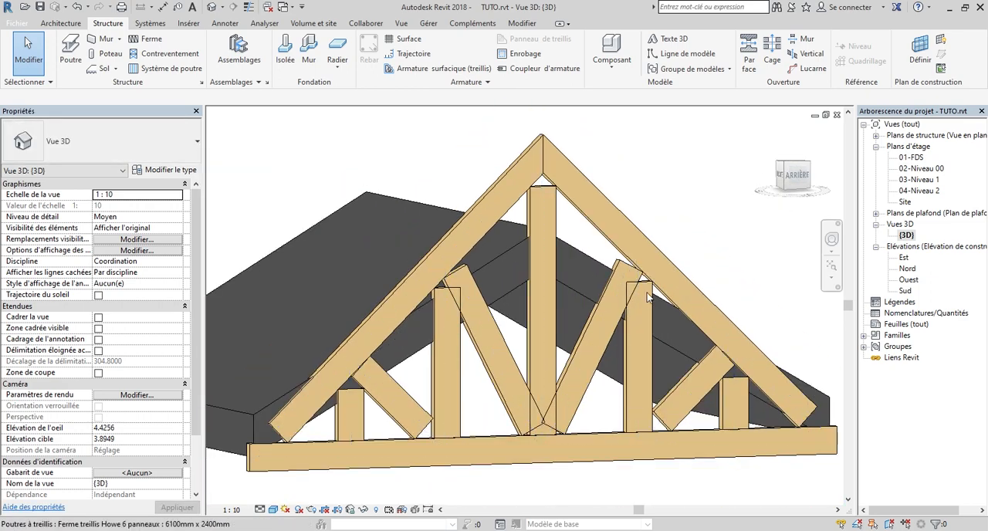
scroll(539, 182, down, 3)
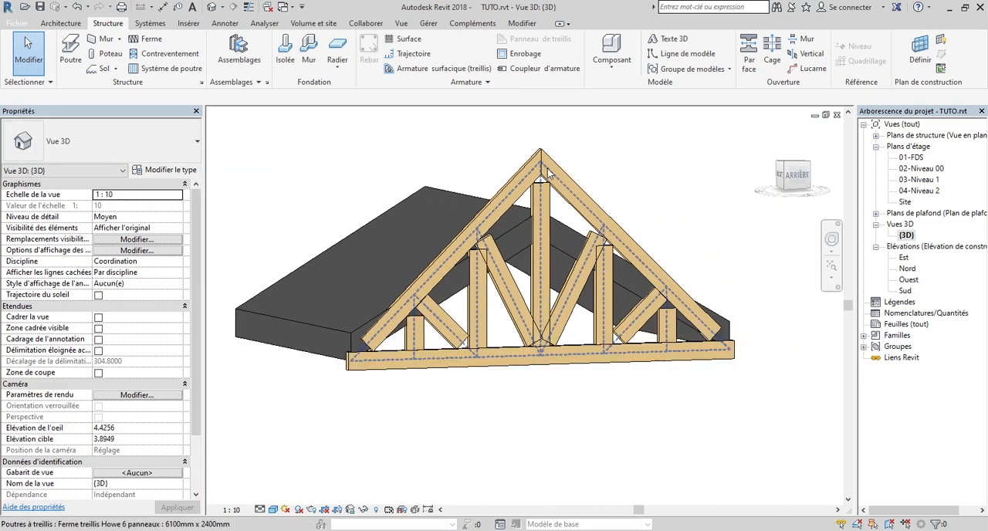
Compare the truss height and slope with the roof from the rear, then examine the member joints at an angle
click(809, 174)
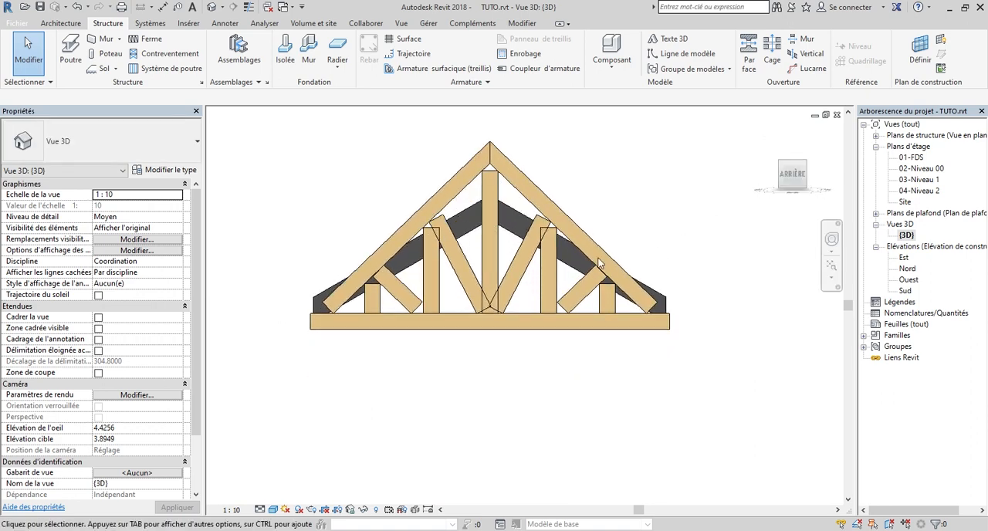
scroll(607, 256, up, 3)
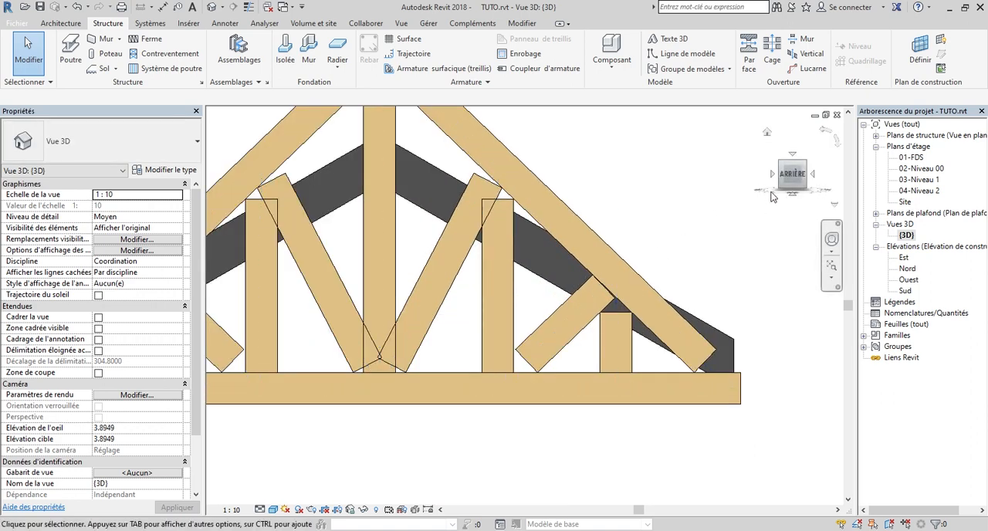
click(794, 178)
drag(794, 178, 832, 204)
scroll(668, 335, up, 3)
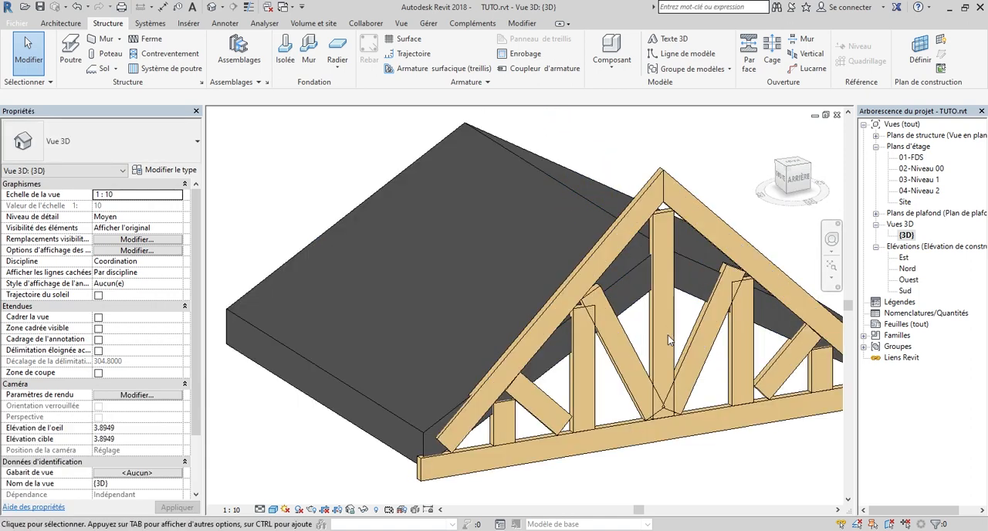
scroll(643, 355, up, 2)
scroll(640, 330, down, 3)
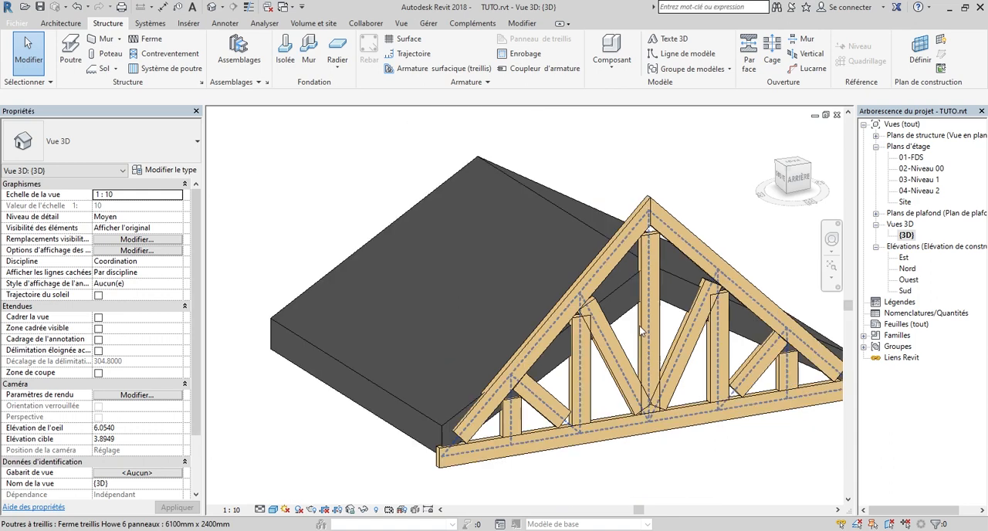
scroll(642, 332, up, 4)
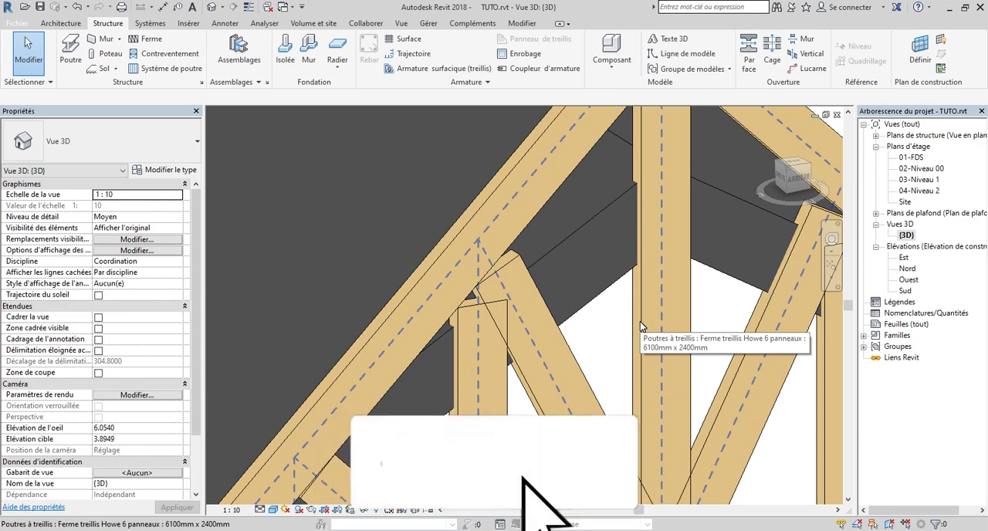
scroll(652, 307, down, 5)
scroll(605, 366, up, 2)
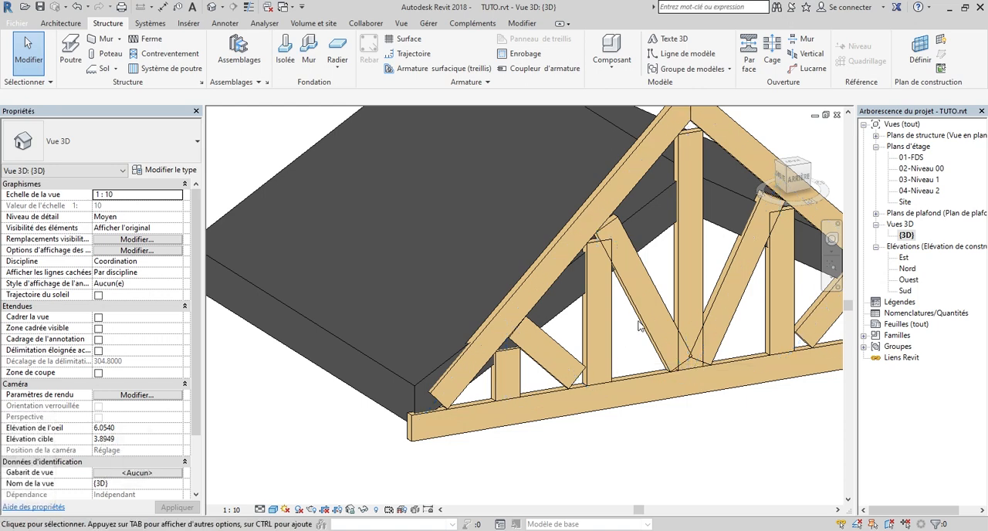
scroll(652, 299, down, 3)
scroll(572, 344, up, 5)
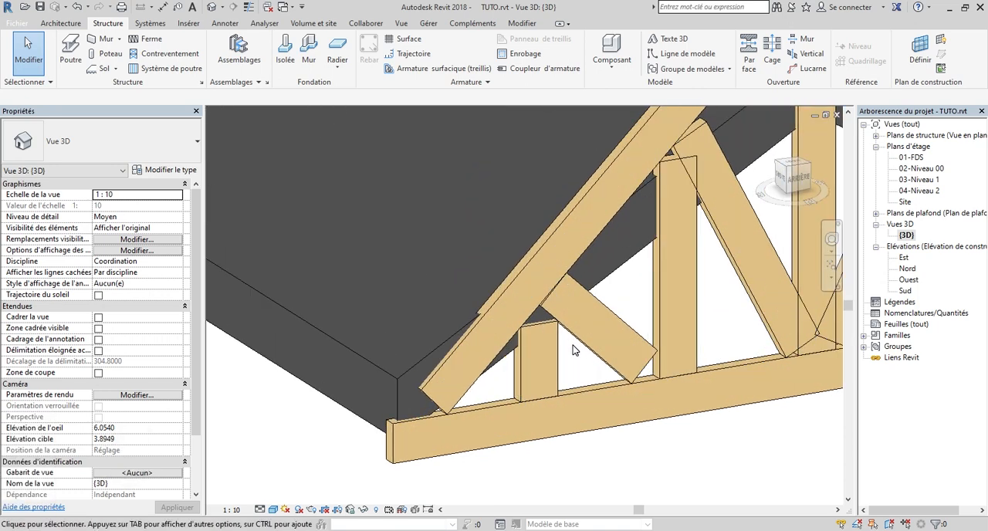
scroll(540, 337, down, 5)
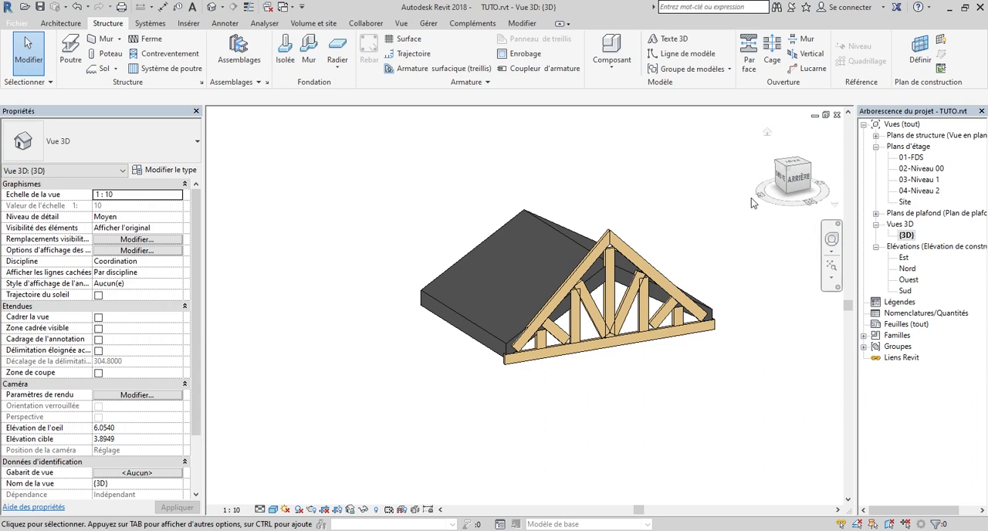
In the 03-Niveau 1 plan, move the truss about 1.8 m straight down from the roof's gable edge into the roof
double_click(928, 181)
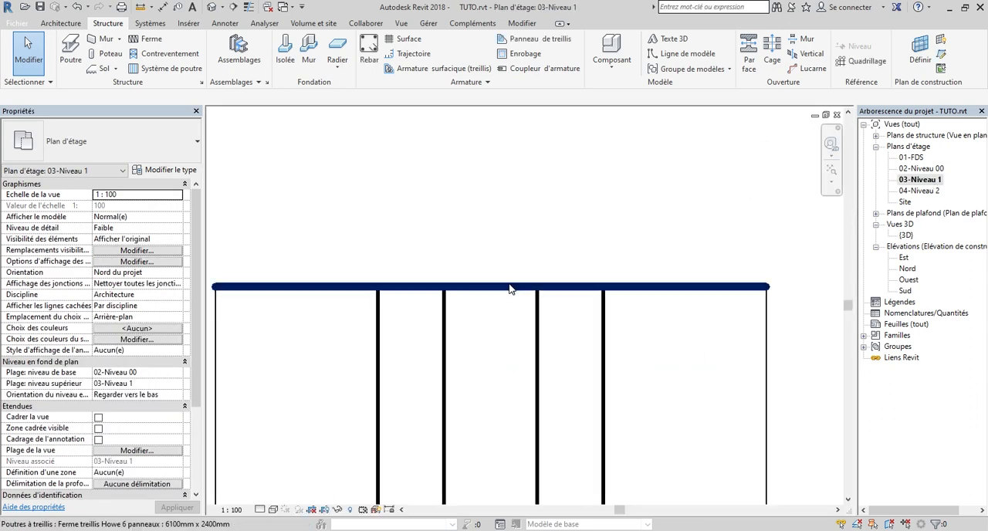
click(451, 286)
scroll(611, 196, down, 3)
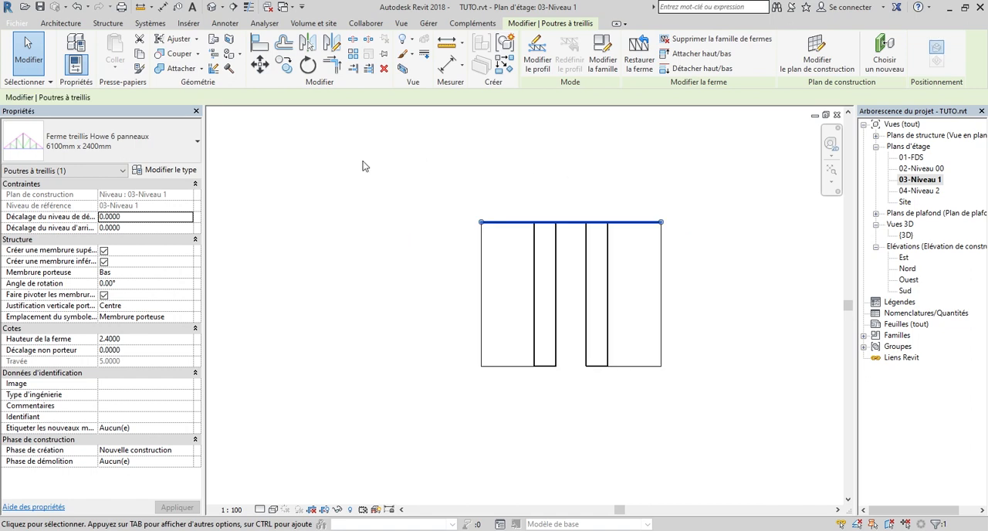
key(m)
key(v)
click(572, 222)
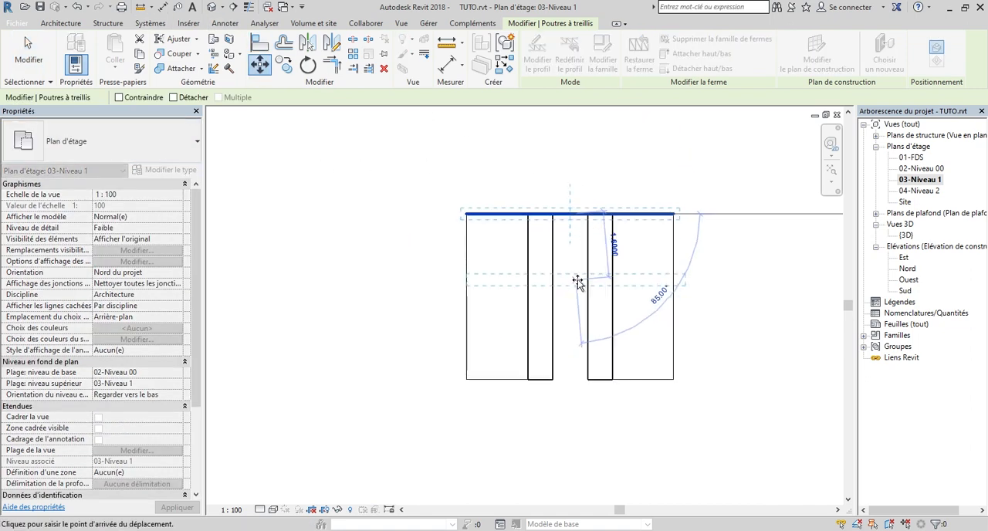
scroll(578, 278, up, 2)
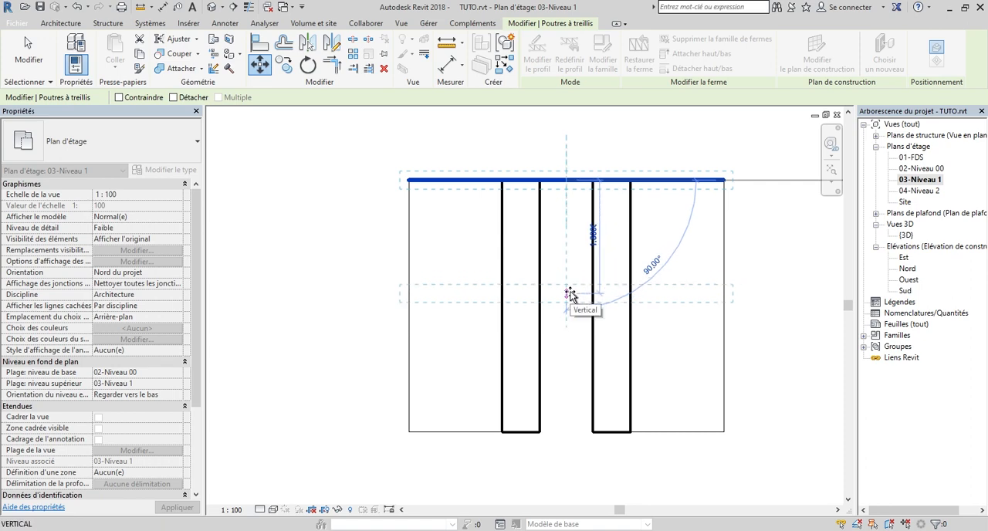
click(569, 291)
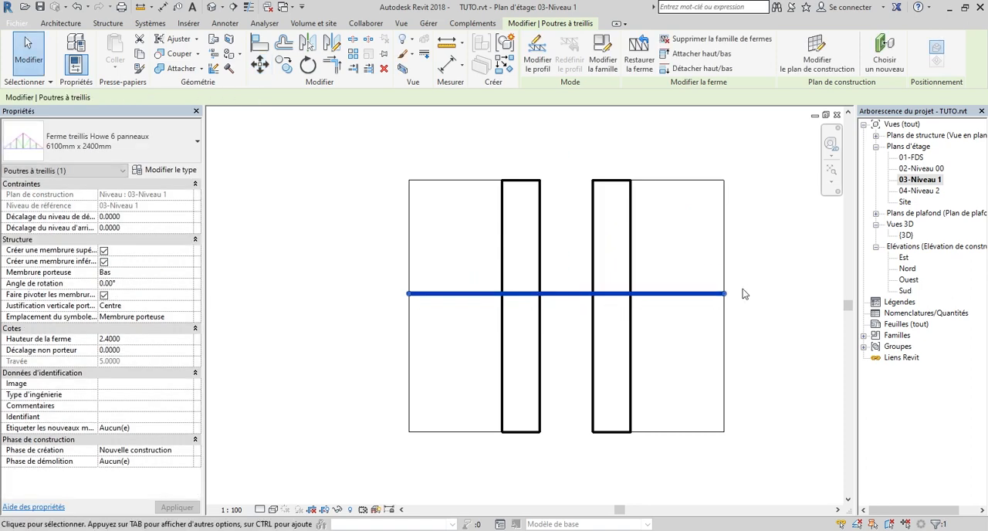
In the {3D} view, attach the top of the truss to the gable roof
double_click(904, 236)
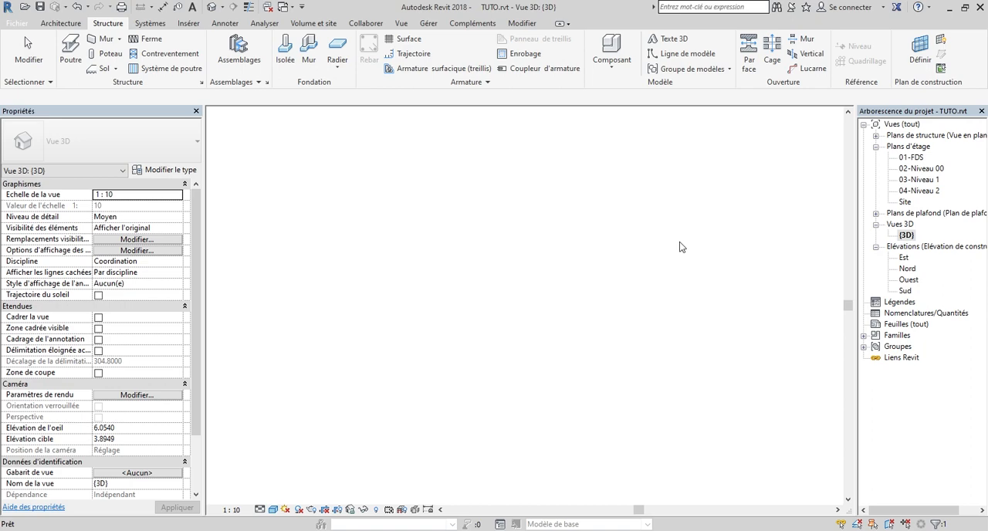
click(793, 178)
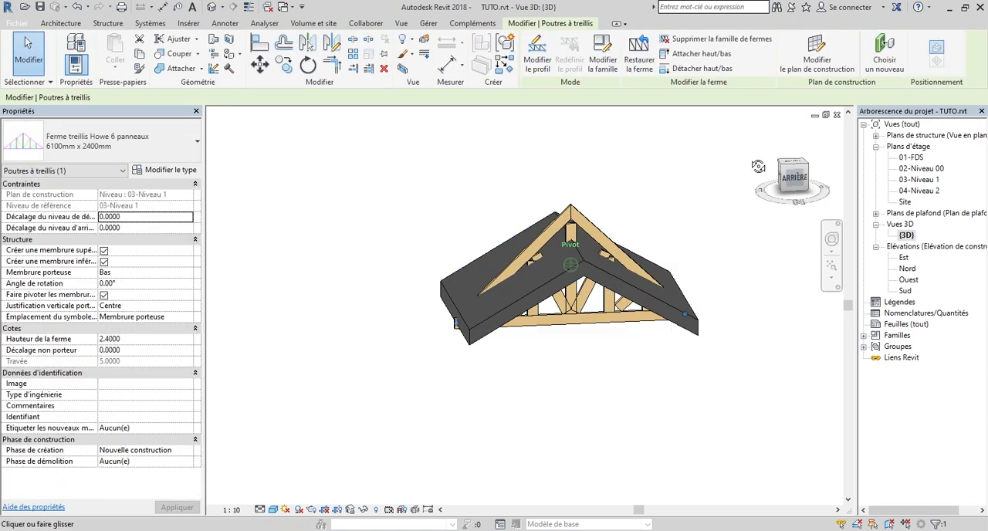
drag(791, 181, 839, 185)
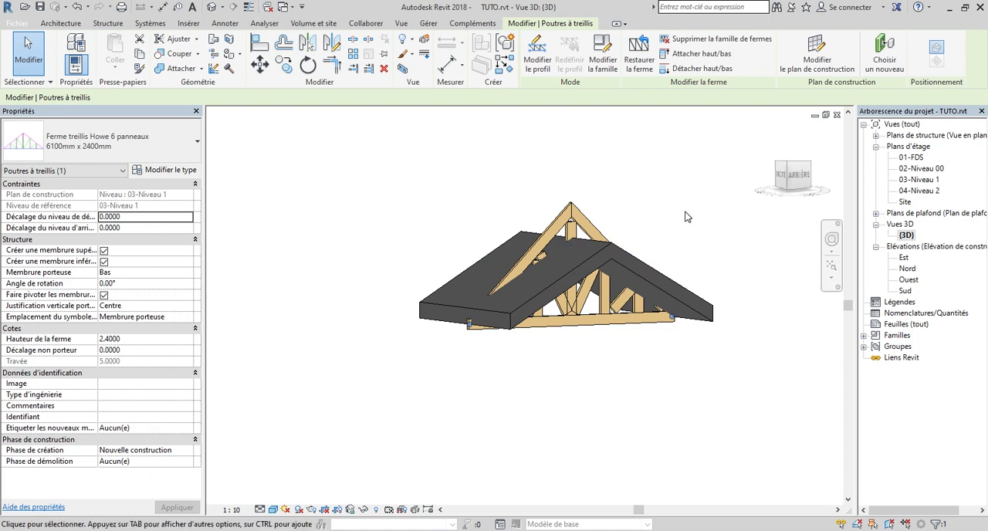
scroll(684, 214, up, 3)
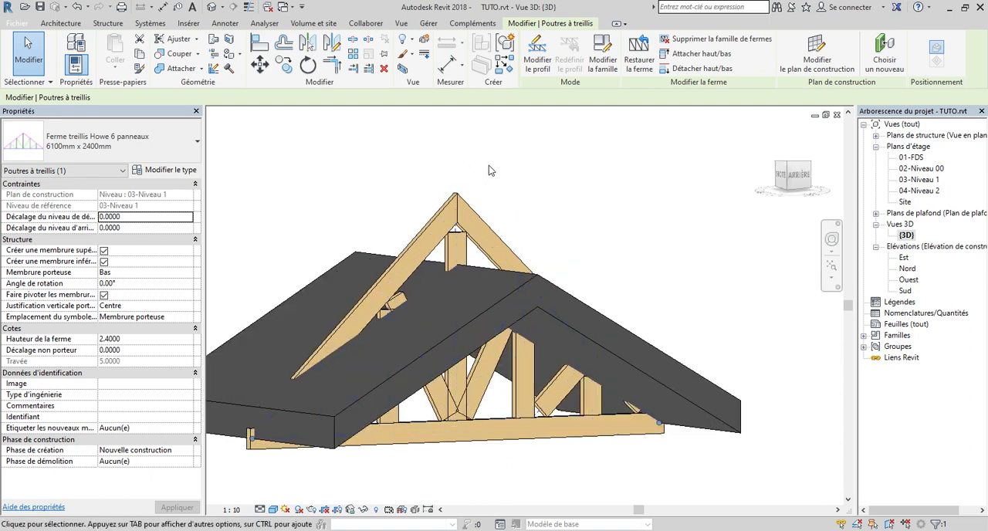
click(705, 54)
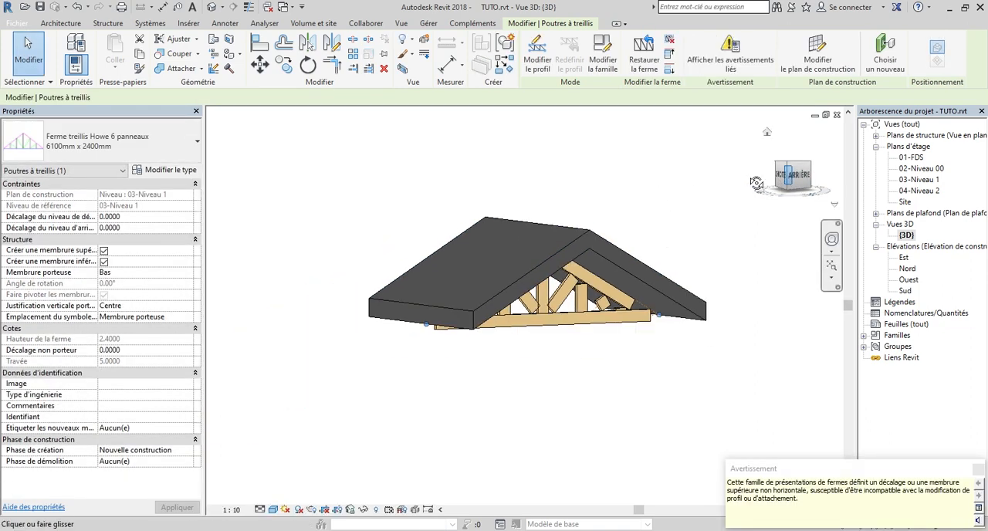
Check the attached truss from the rear, then set the roof's slope to 45°
click(783, 174)
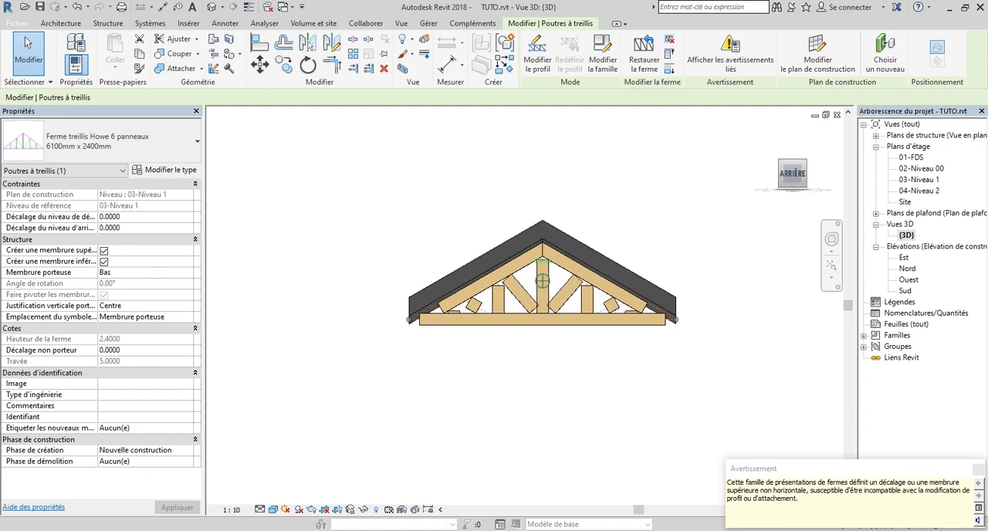
mouse_move(786, 175)
mouse_down()
mouse_move(786, 160)
mouse_move(807, 160)
mouse_move(768, 183)
mouse_up()
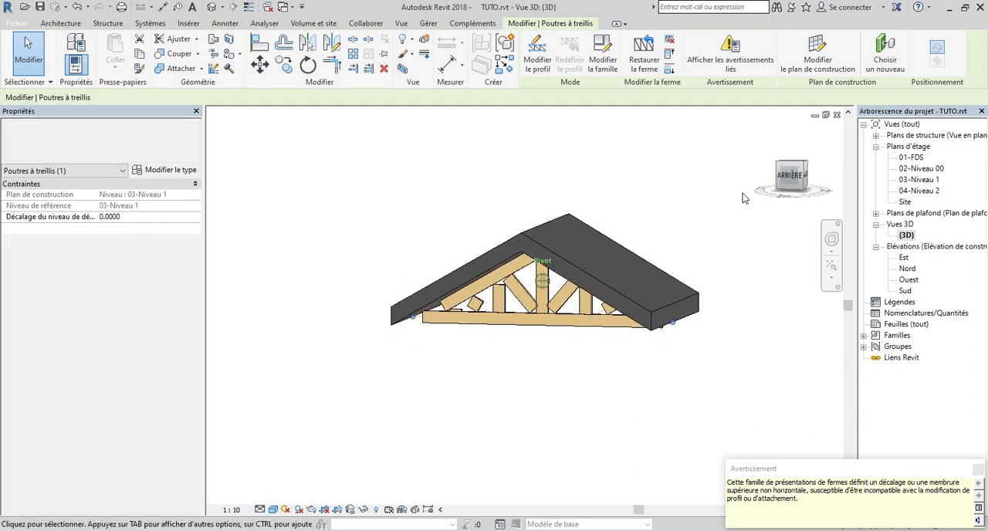
scroll(549, 225, up, 2)
click(548, 225)
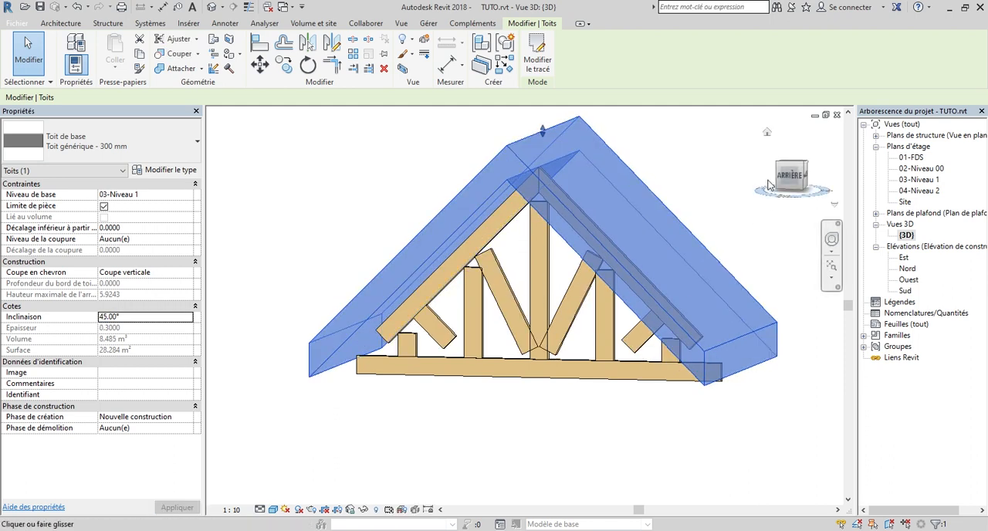
Examine from several angles how the truss follows the underside of the steeper roof
mouse_move(786, 178)
mouse_down()
mouse_move(830, 177)
mouse_move(780, 178)
mouse_move(805, 177)
mouse_move(750, 219)
mouse_move(746, 193)
mouse_up()
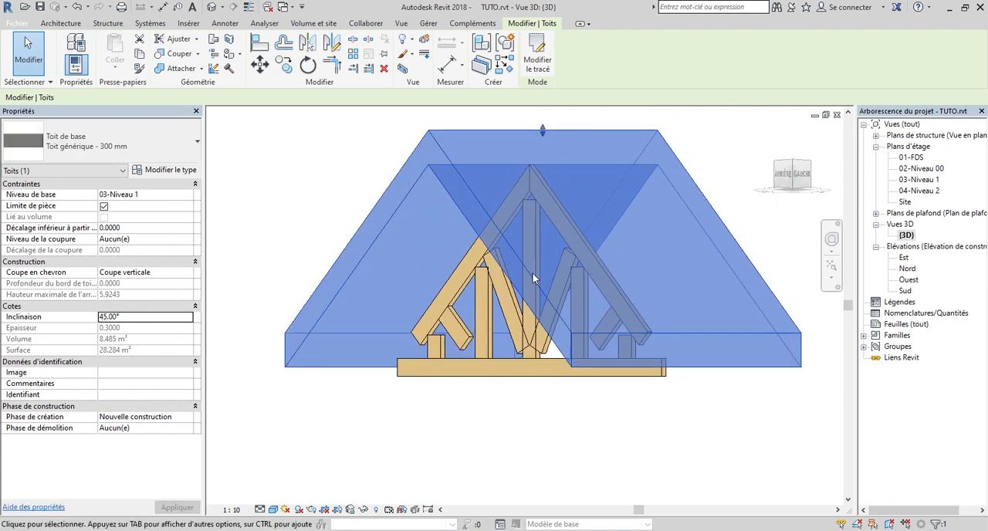
scroll(535, 280, up, 2)
drag(789, 179, 812, 205)
scroll(606, 179, down, 5)
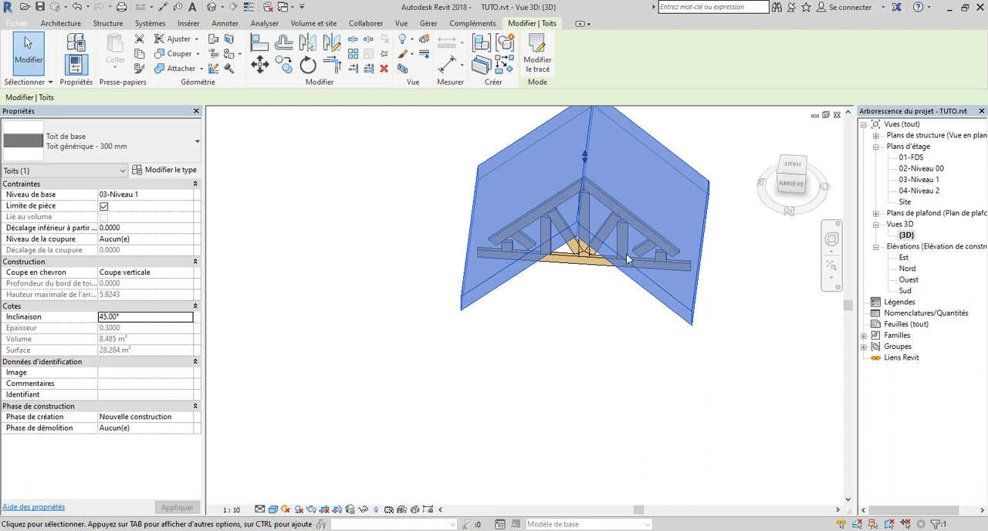
click(791, 183)
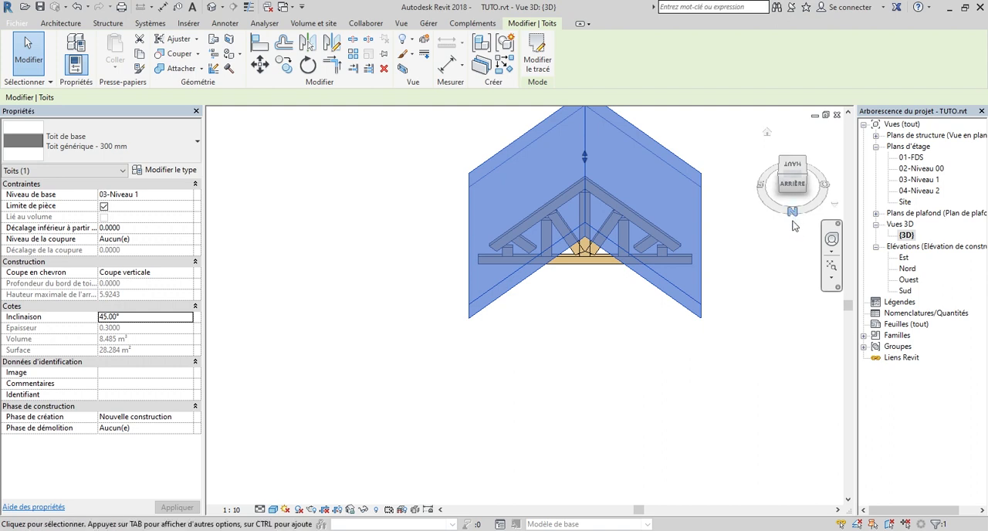
click(790, 169)
drag(785, 132, 784, 203)
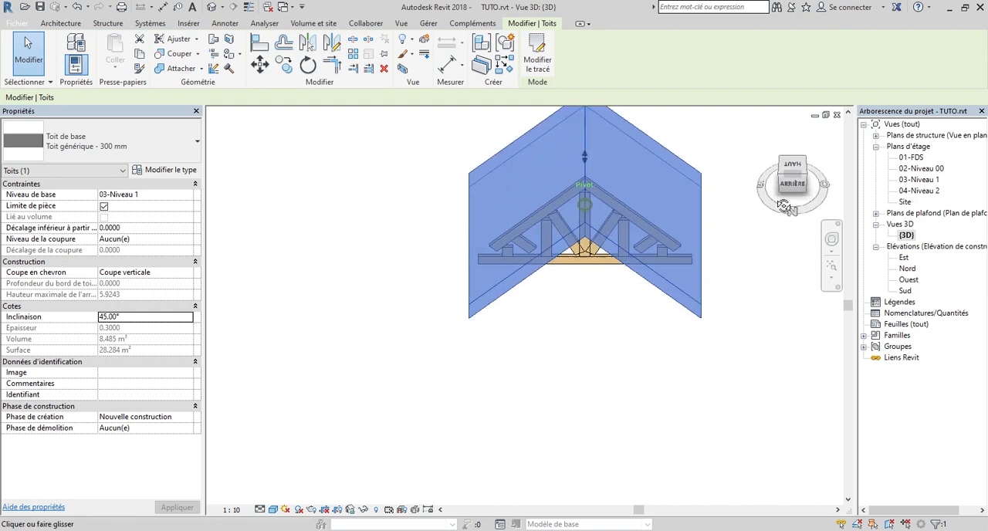
Open the Nord elevation, clear the roof selection and set the view's detail level to Moyen
double_click(908, 269)
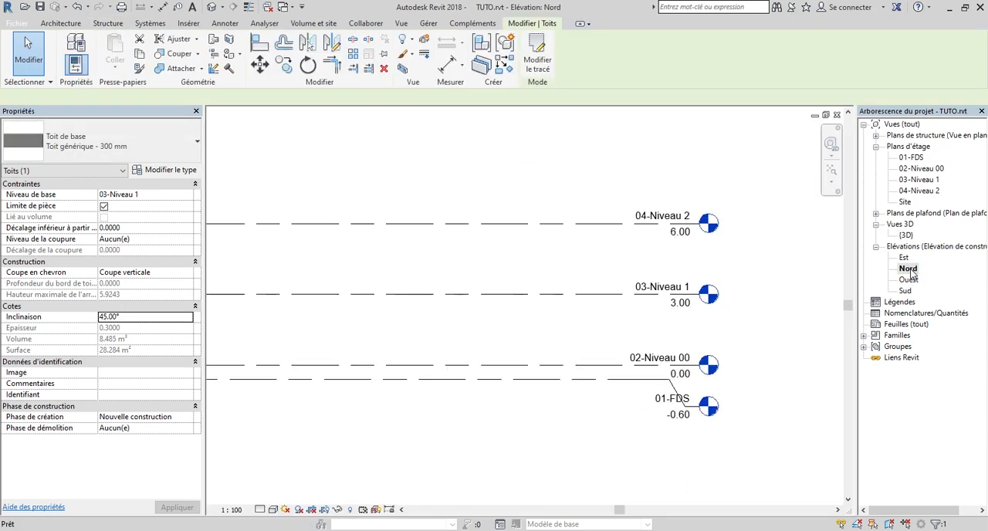
scroll(618, 294, up, 6)
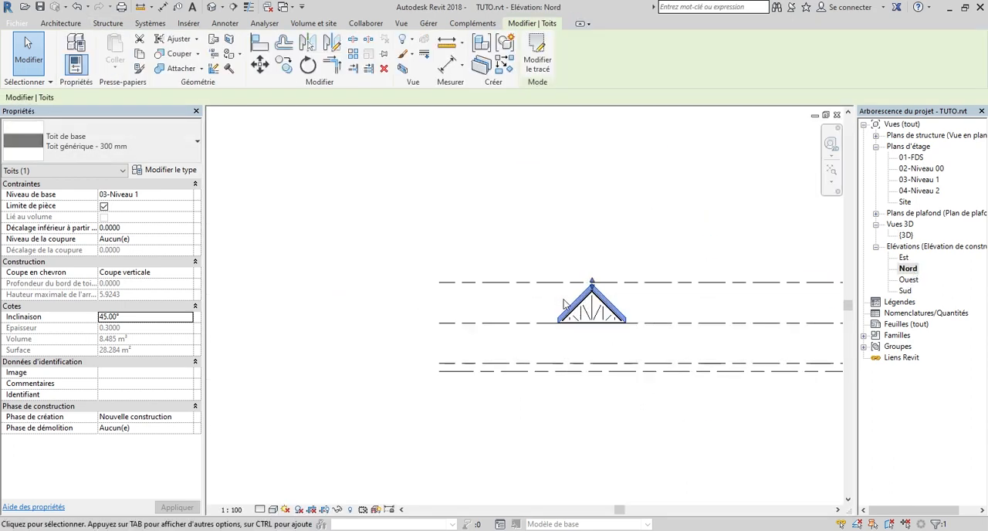
scroll(617, 301, up, 2)
key(Escape)
scroll(635, 229, down, 3)
scroll(420, 302, up, 2)
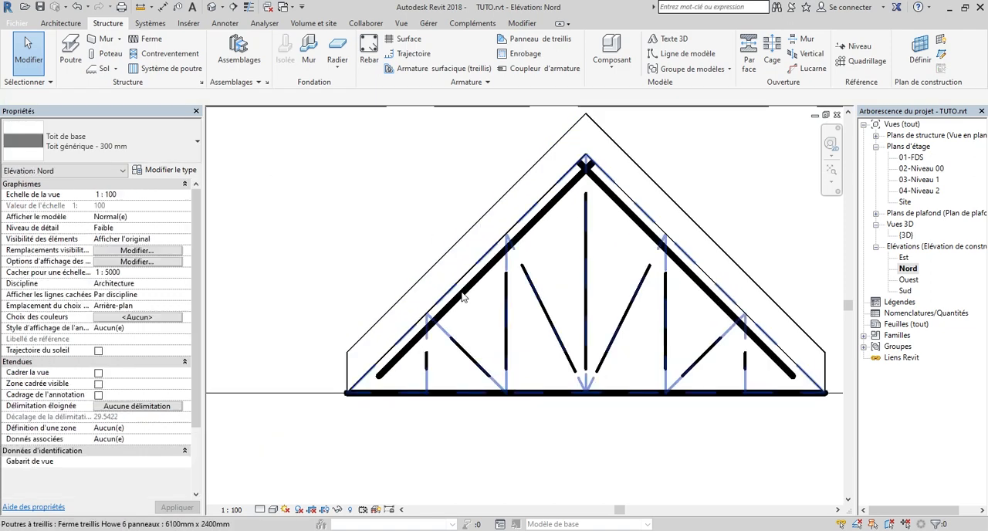
scroll(544, 358, down, 2)
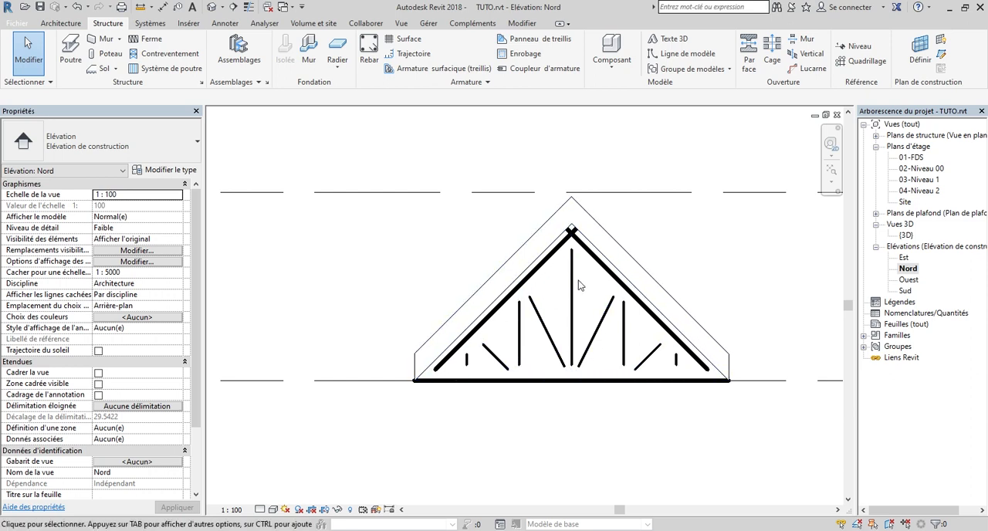
click(261, 509)
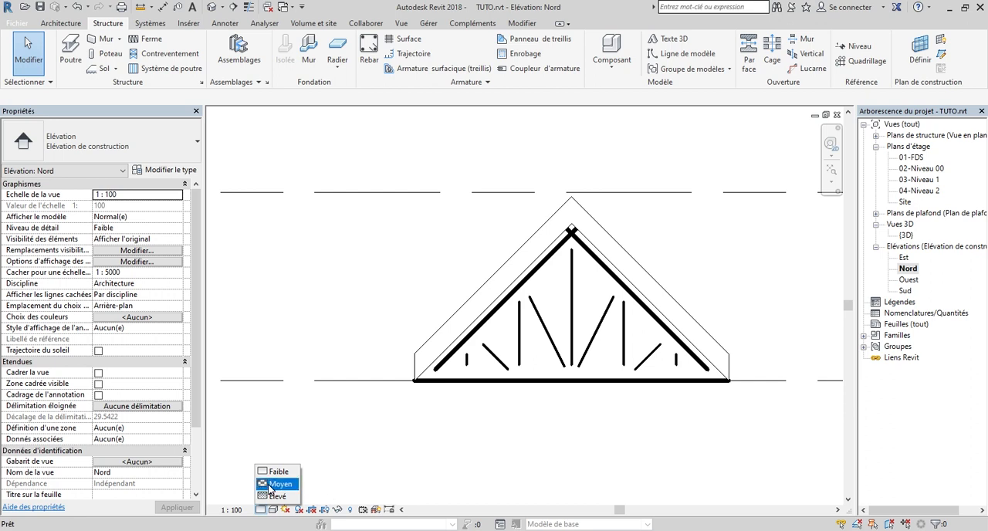
click(274, 484)
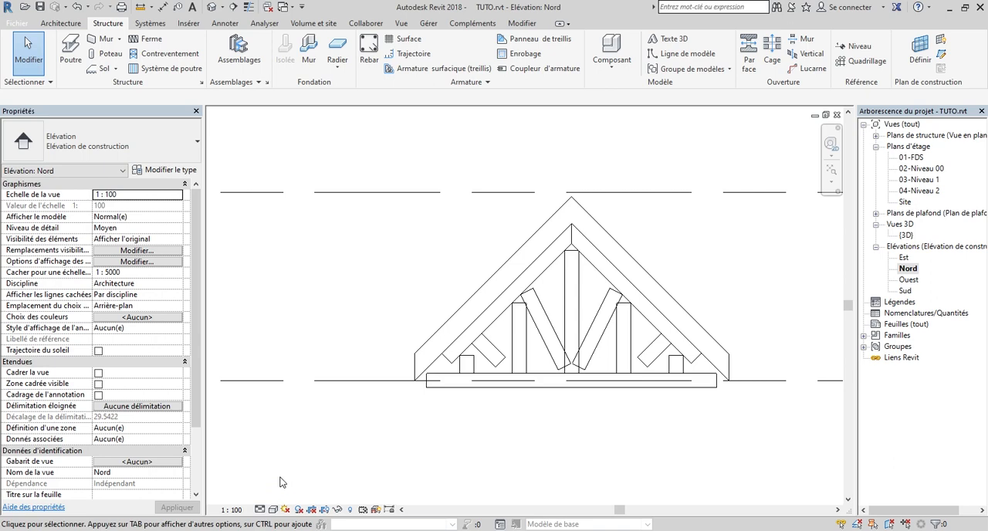
Examine the joints between the truss's web members and its chords, from the eaves up to the ridge
scroll(473, 306, up, 5)
scroll(473, 306, down, 5)
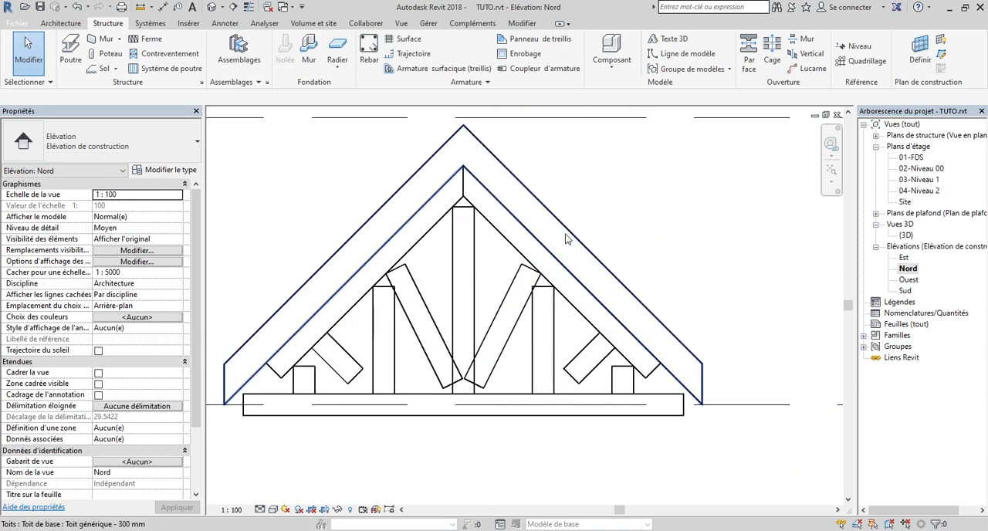
scroll(355, 327, up, 5)
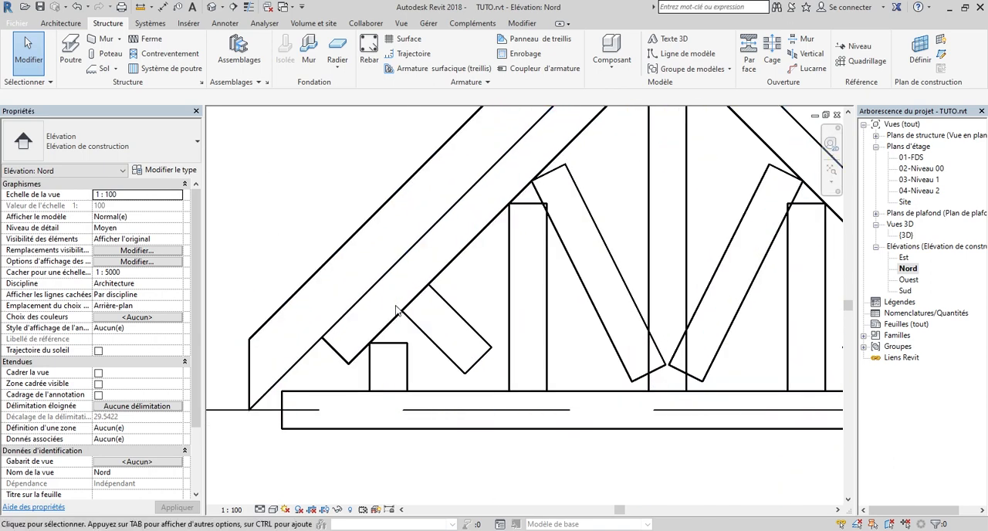
scroll(396, 304, down, 3)
scroll(477, 225, up, 2)
scroll(591, 255, down, 2)
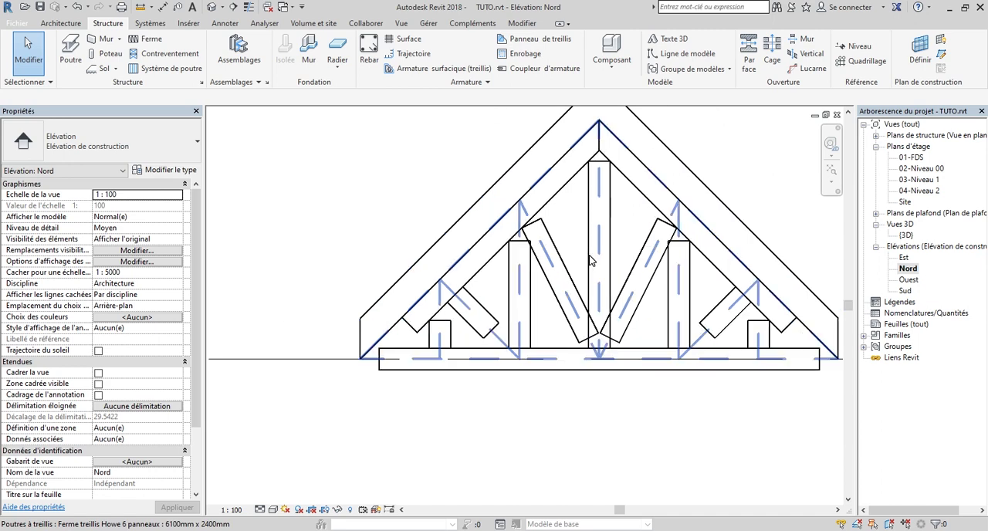
scroll(599, 214, up, 4)
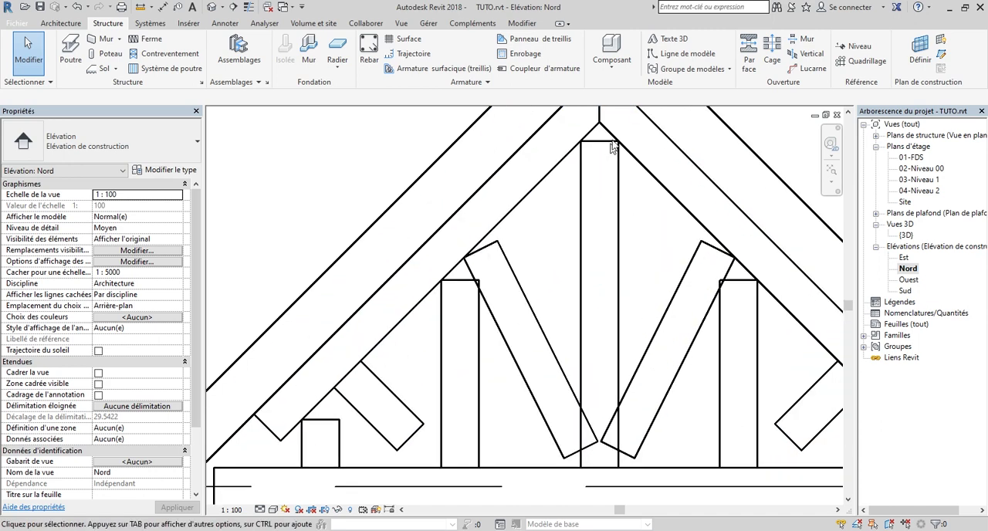
scroll(606, 136, up, 3)
scroll(546, 264, down, 4)
scroll(550, 260, down, 3)
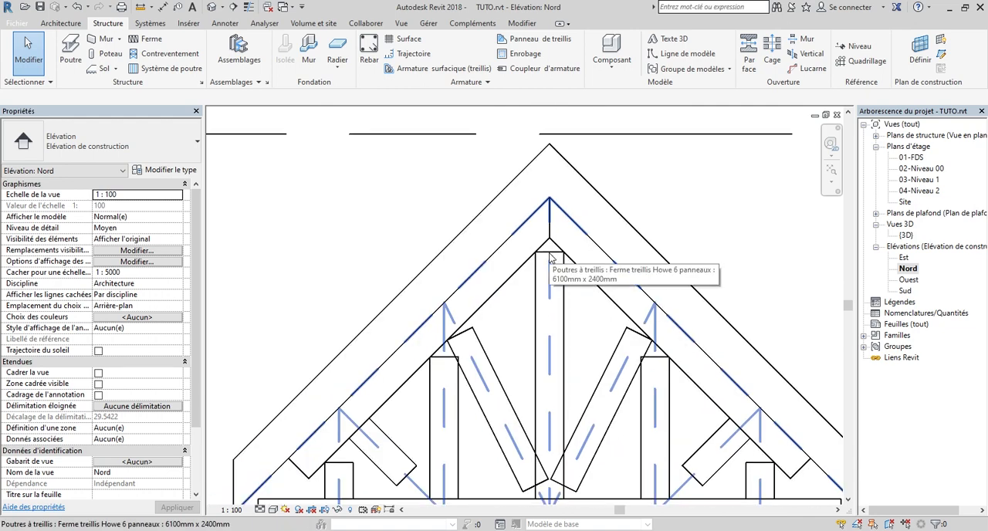
scroll(564, 295, down, 2)
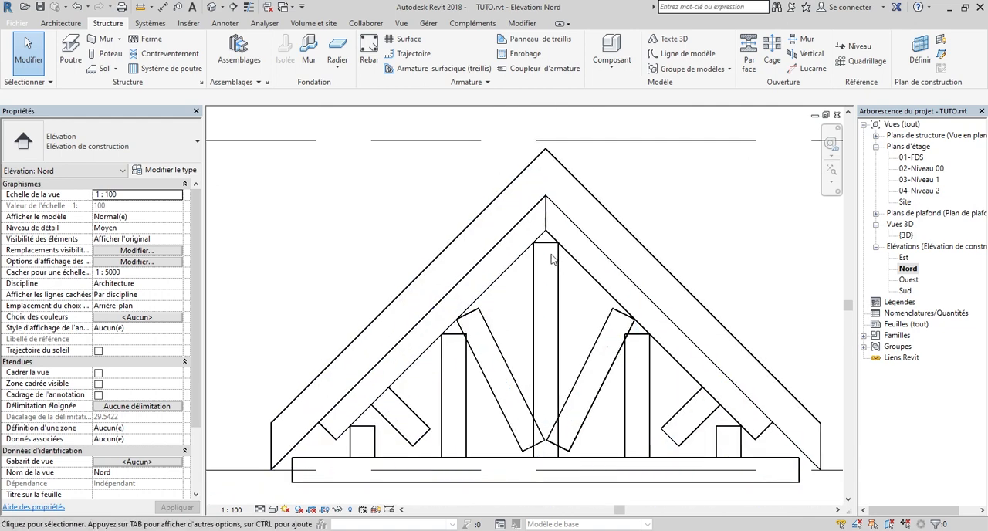
scroll(553, 261, up, 3)
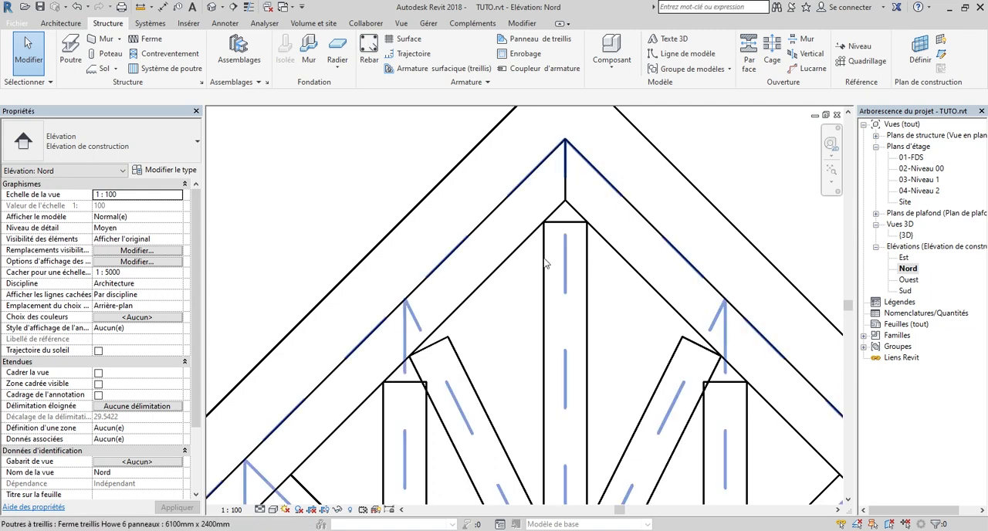
scroll(548, 259, down, 1)
scroll(562, 258, up, 1)
scroll(562, 262, up, 1)
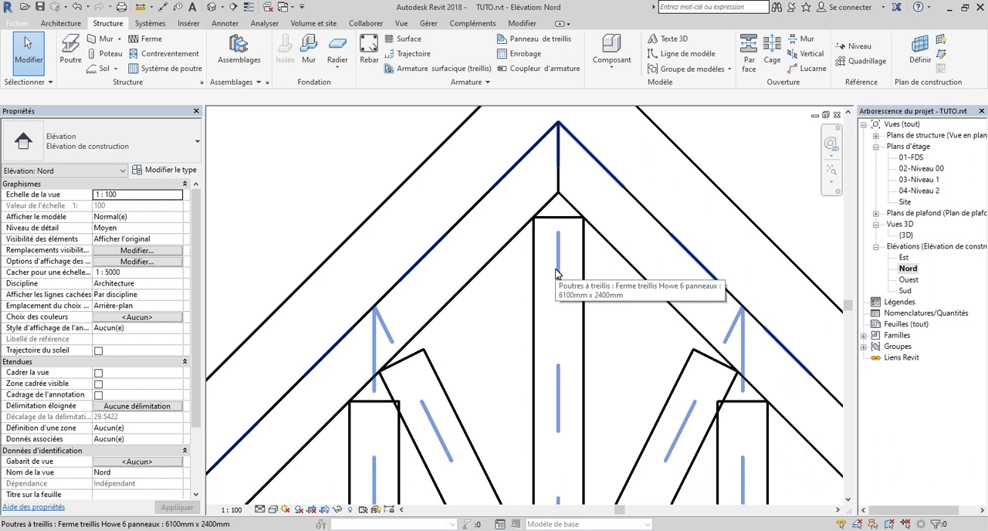
Unpin the truss's central vertical Madrier 75x225 and extend its upper end to the inner apex of the top chords
key(Tab)
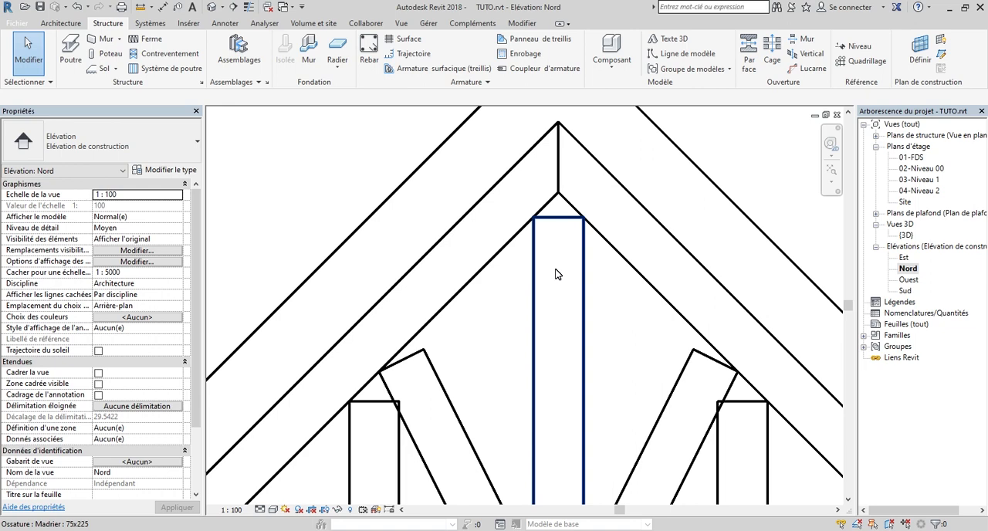
click(557, 274)
scroll(535, 279, down, 2)
scroll(535, 279, up, 3)
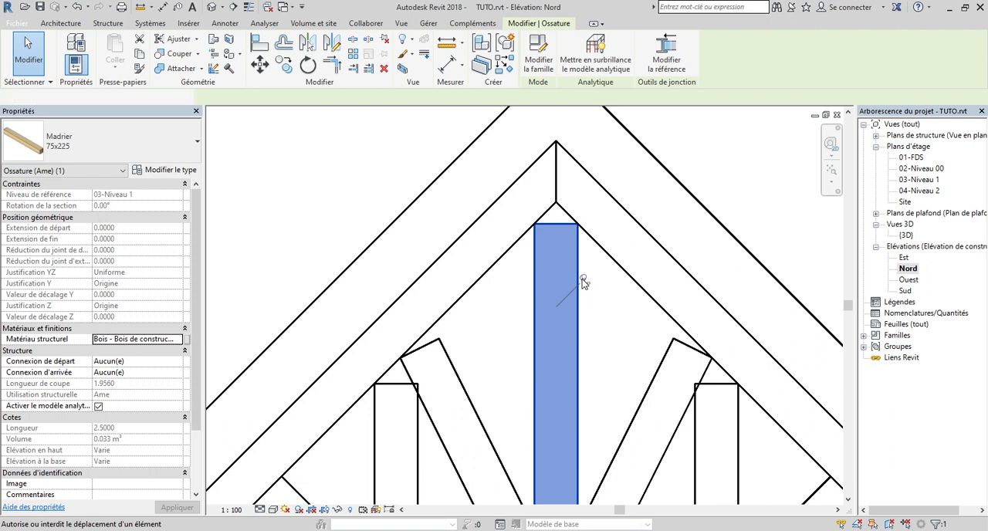
click(583, 281)
scroll(479, 351, down, 1)
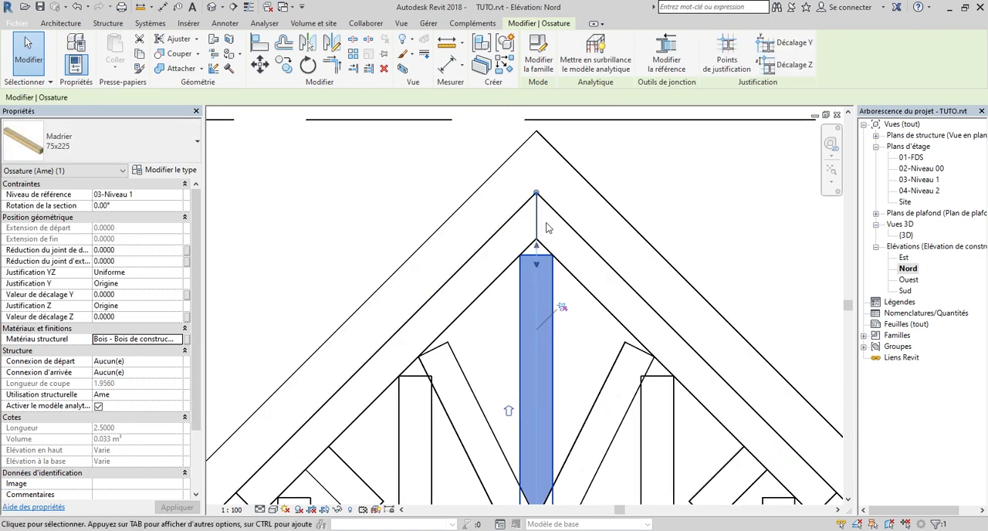
scroll(547, 230, up, 1)
drag(538, 309, 536, 285)
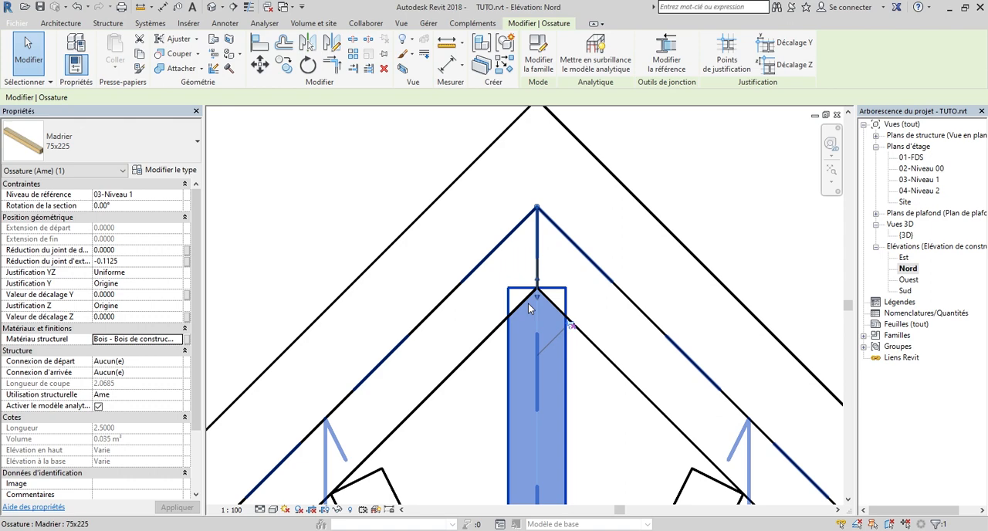
Cope the upper end of the central vertical Madrier 75x225 against the right top chord with Ajuster
scroll(530, 249, down, 2)
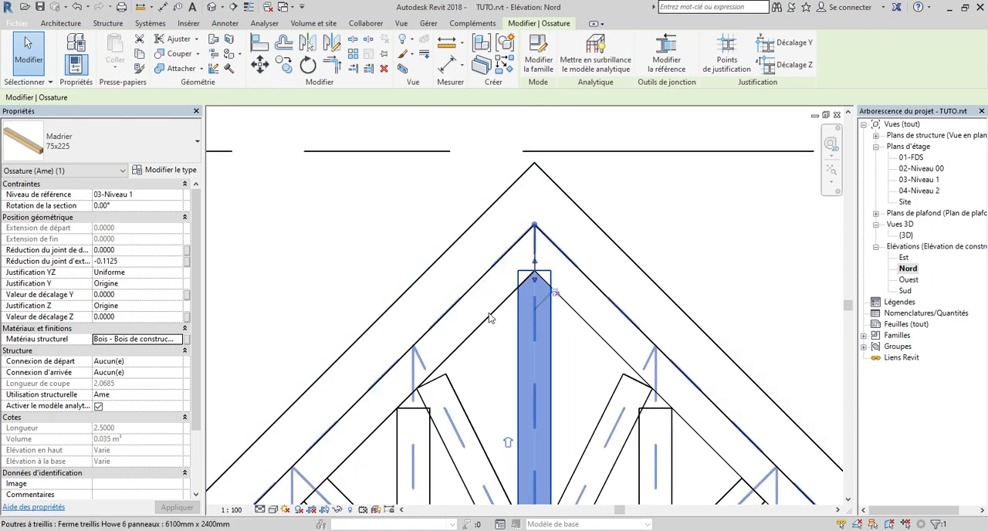
scroll(549, 266, up, 2)
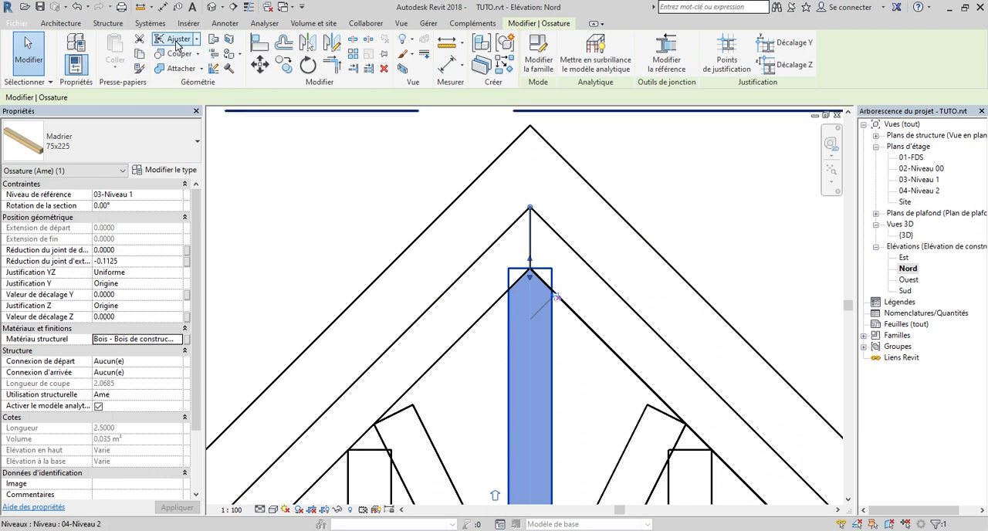
key(Escape)
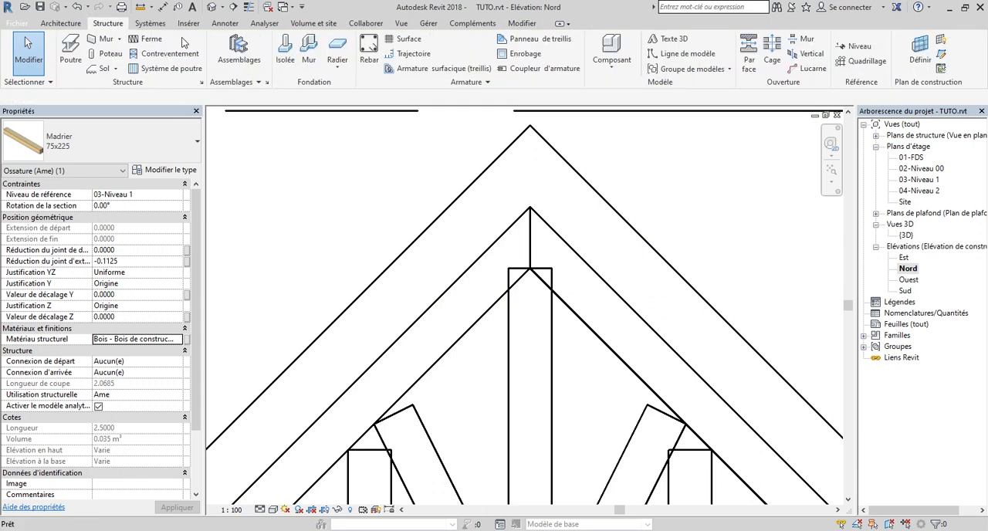
key(t)
key(r)
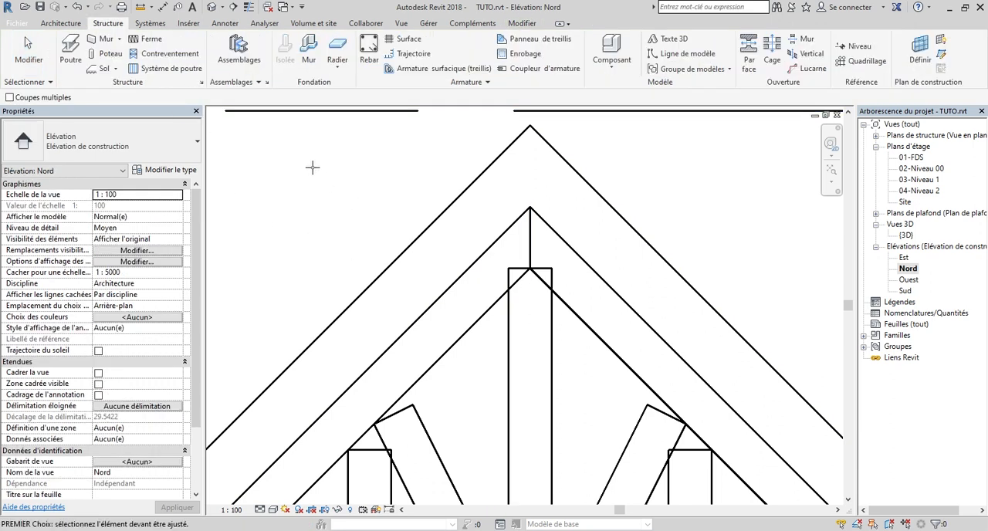
scroll(537, 332, down, 2)
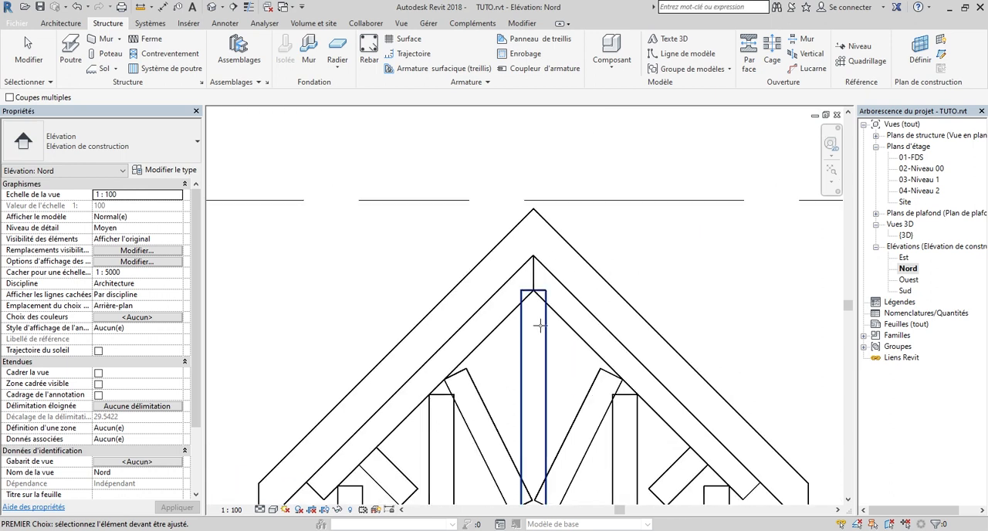
scroll(542, 332, up, 2)
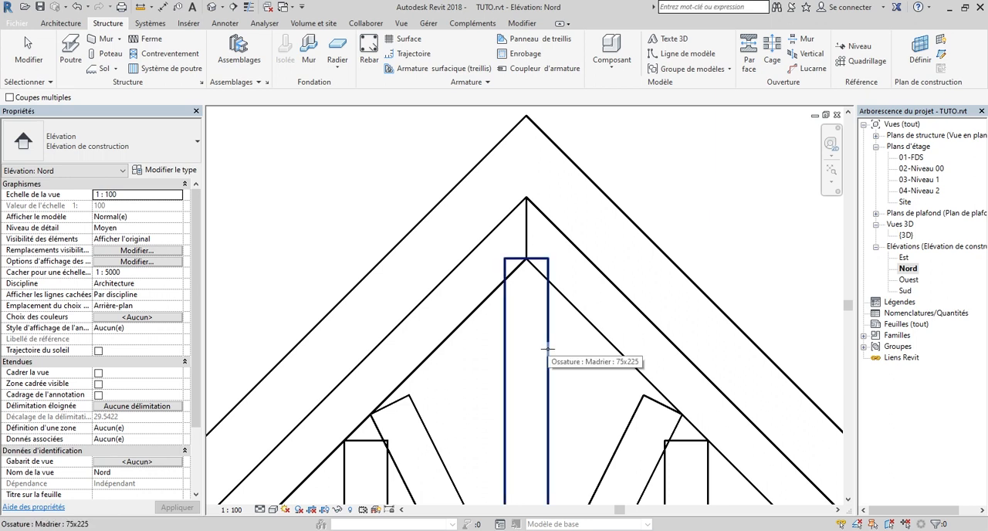
click(547, 349)
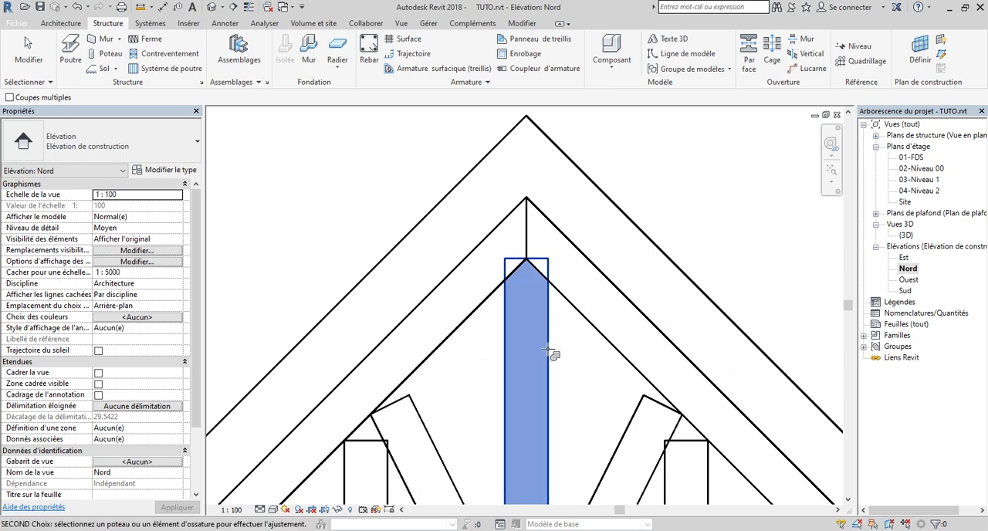
click(577, 309)
scroll(550, 289, up, 4)
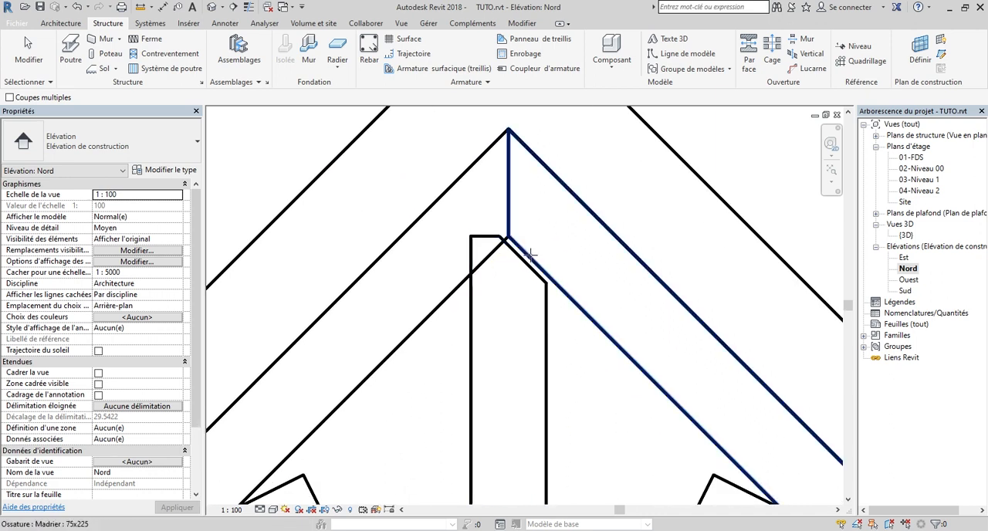
Cope the other side of the central vertical's upper end against the left top chord
scroll(554, 245, down, 5)
scroll(534, 243, up, 3)
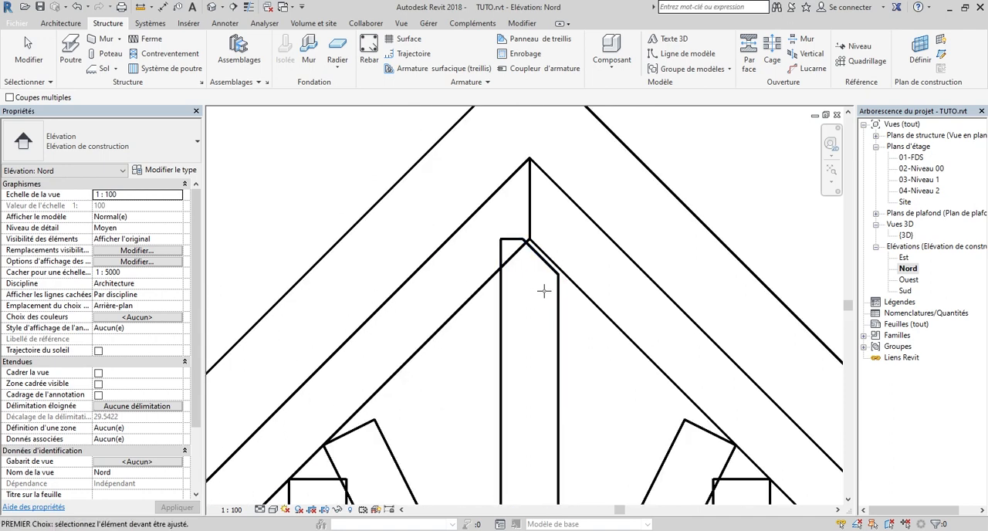
scroll(543, 291, down, 2)
scroll(491, 305, up, 1)
scroll(492, 306, up, 1)
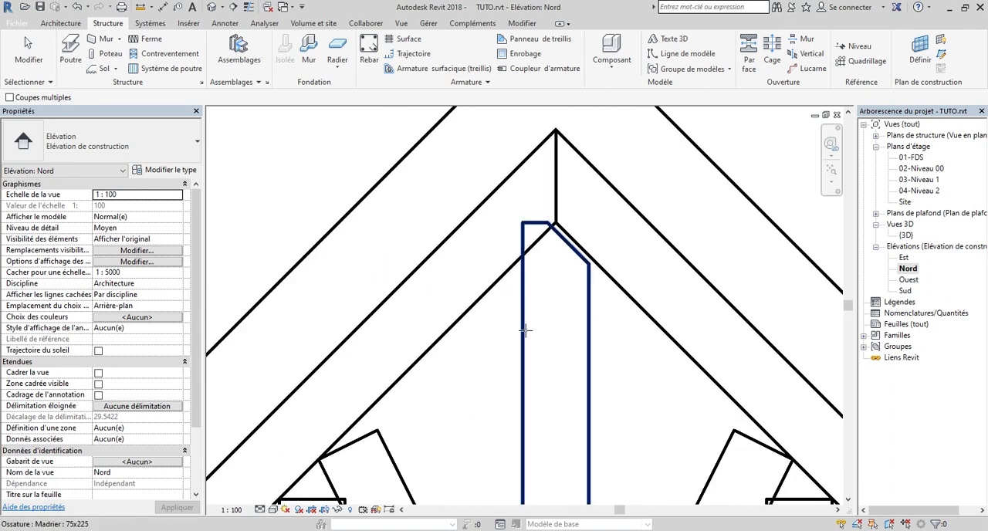
click(523, 332)
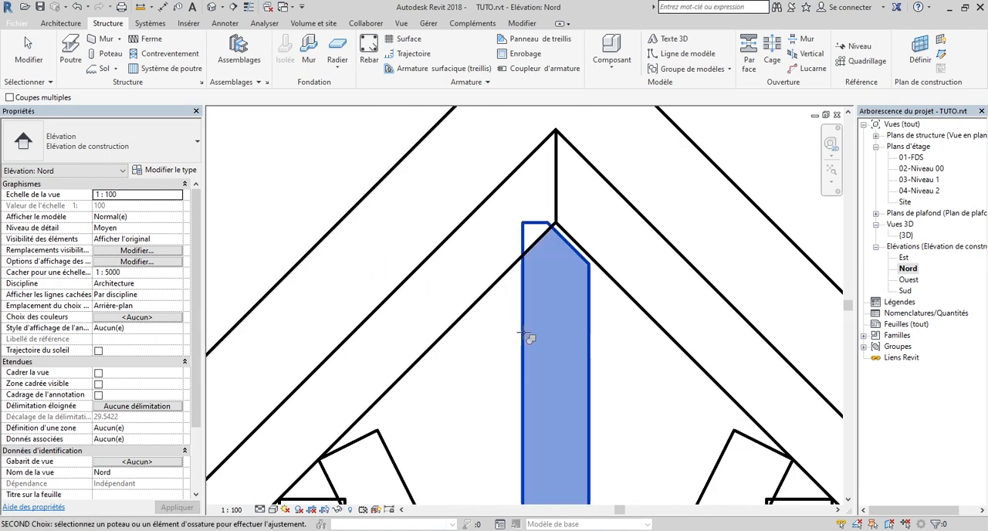
key(Escape)
scroll(544, 255, down, 3)
scroll(556, 278, up, 1)
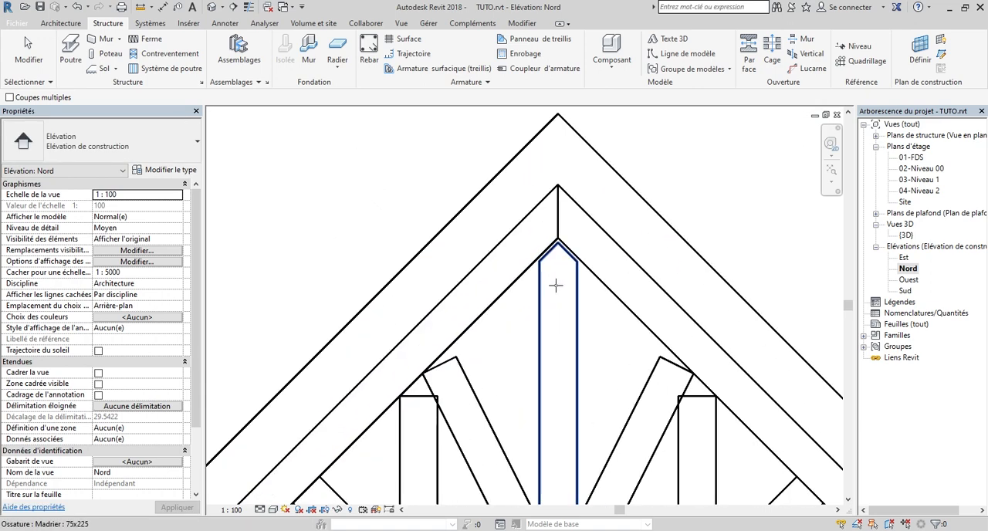
Select the central vertical Madrier on its own within the truss and set its Distance d'ajustement to 0
scroll(552, 247, up, 5)
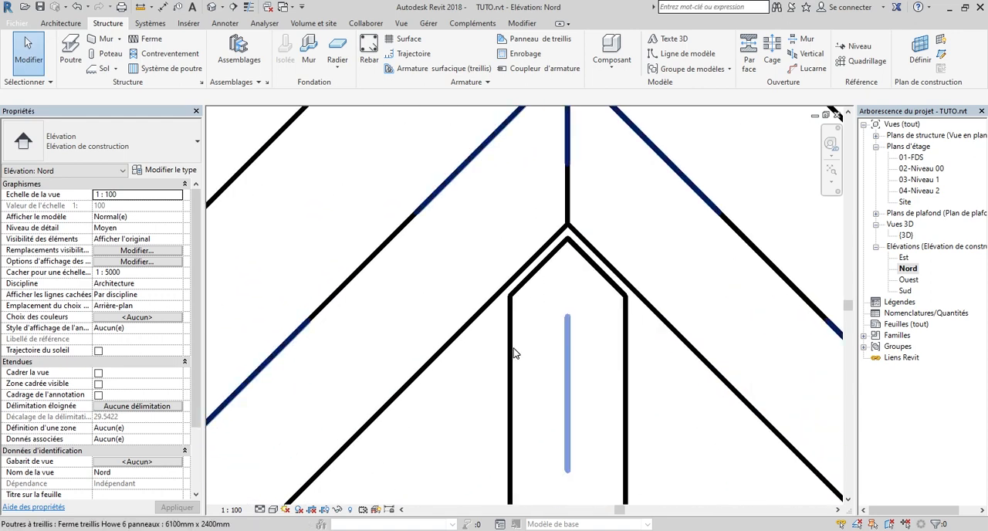
click(520, 304)
scroll(515, 316, down, 2)
scroll(514, 324, up, 2)
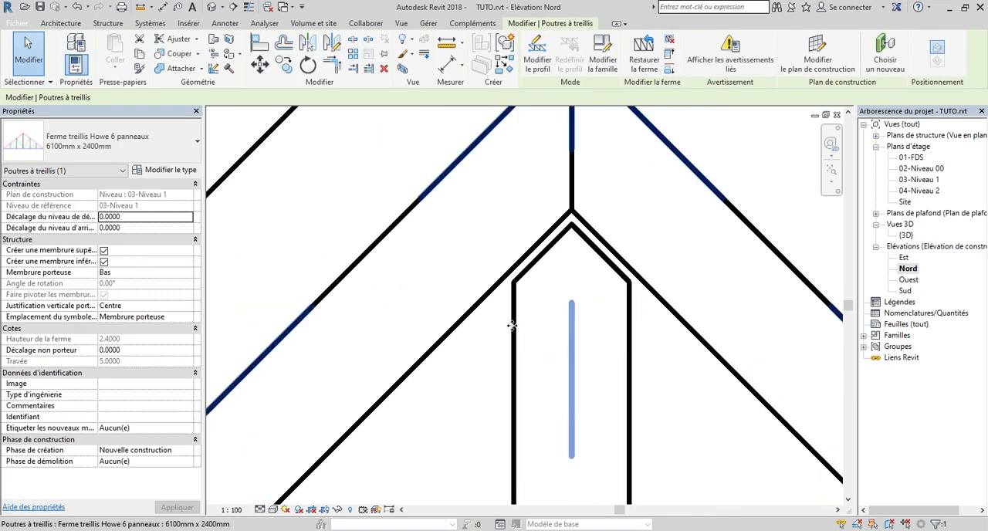
key(Tab)
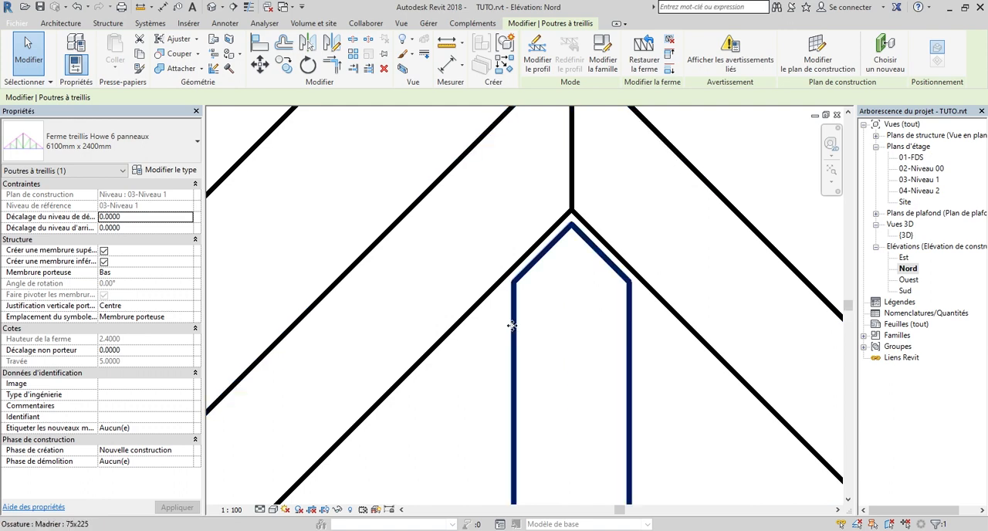
click(512, 326)
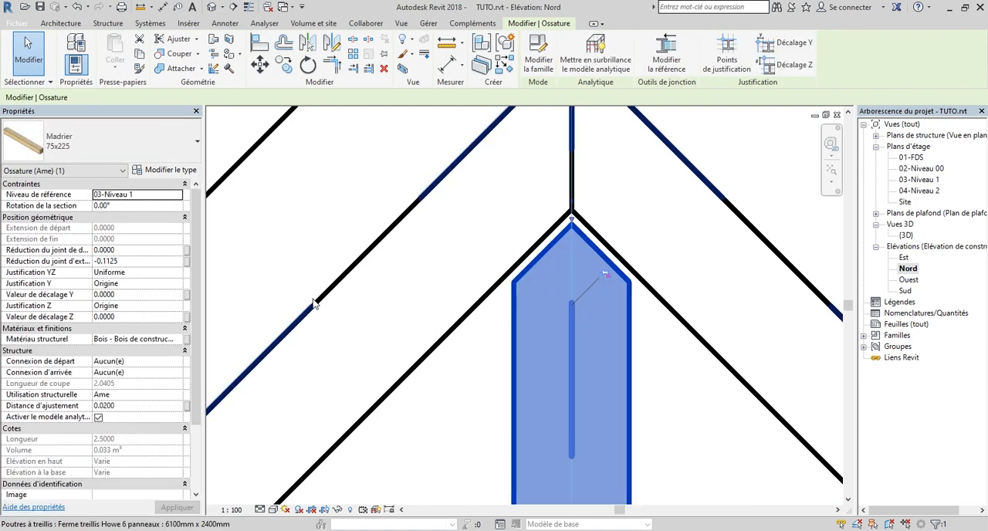
drag(197, 226, 203, 271)
scroll(202, 276, up, 3)
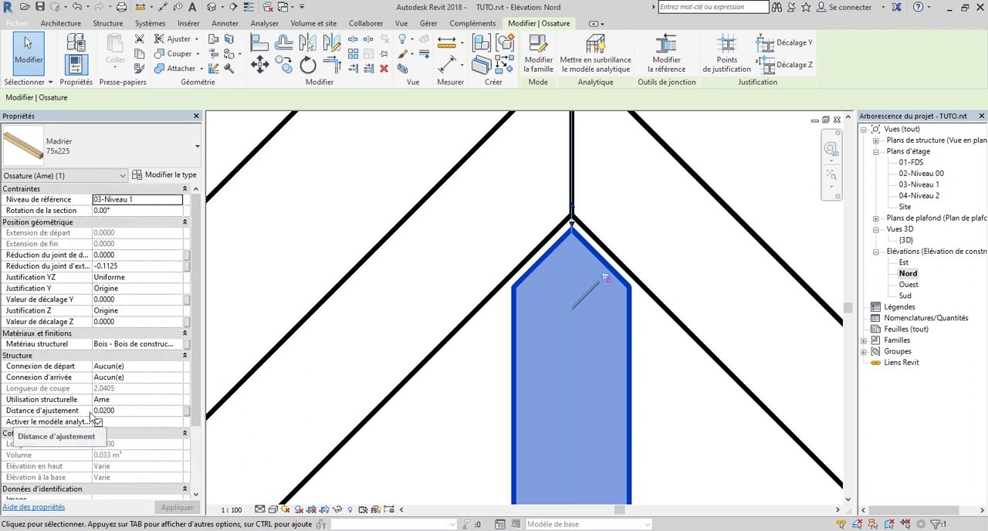
click(132, 412)
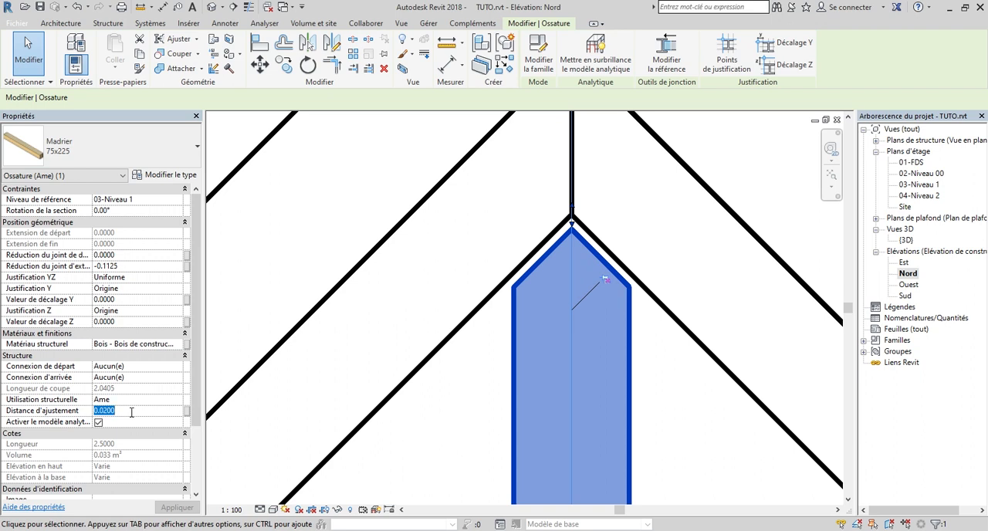
key(Return)
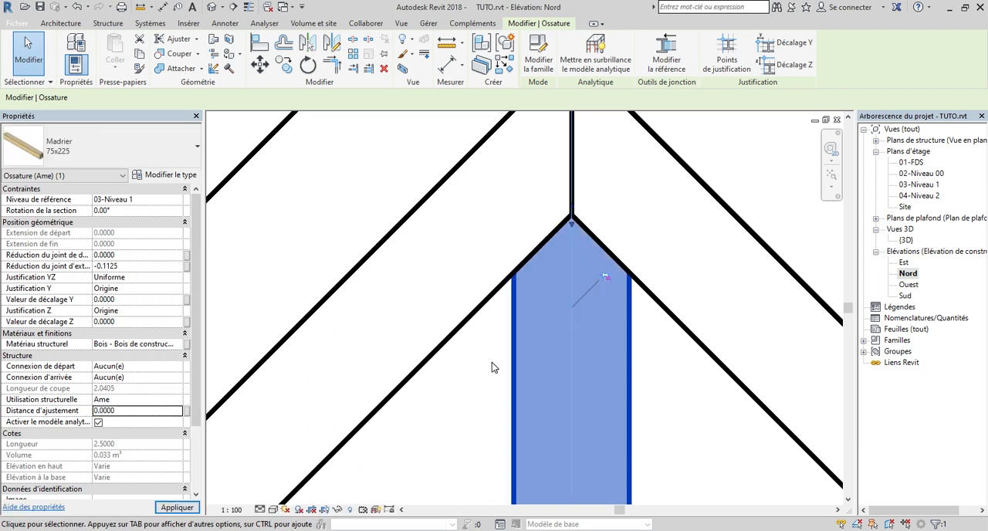
Unpin the inner diagonal right of the central vertical and extend its upper end into the right top chord
scroll(513, 228, down, 2)
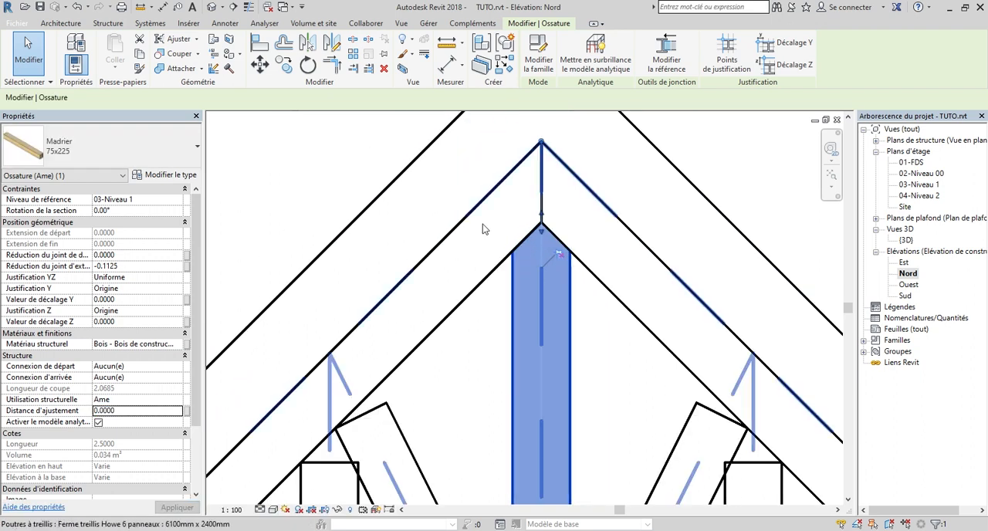
scroll(516, 217, down, 1)
scroll(516, 216, down, 5)
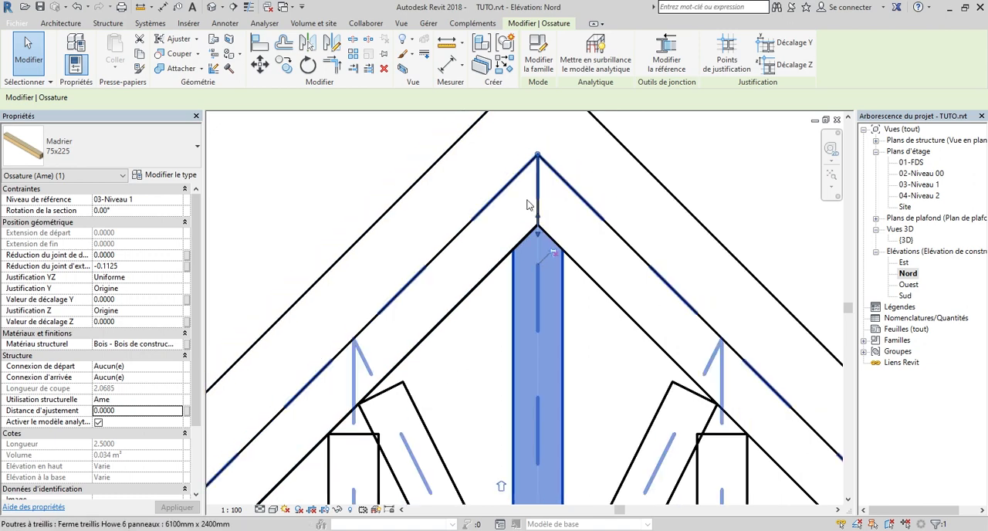
scroll(578, 345, up, 6)
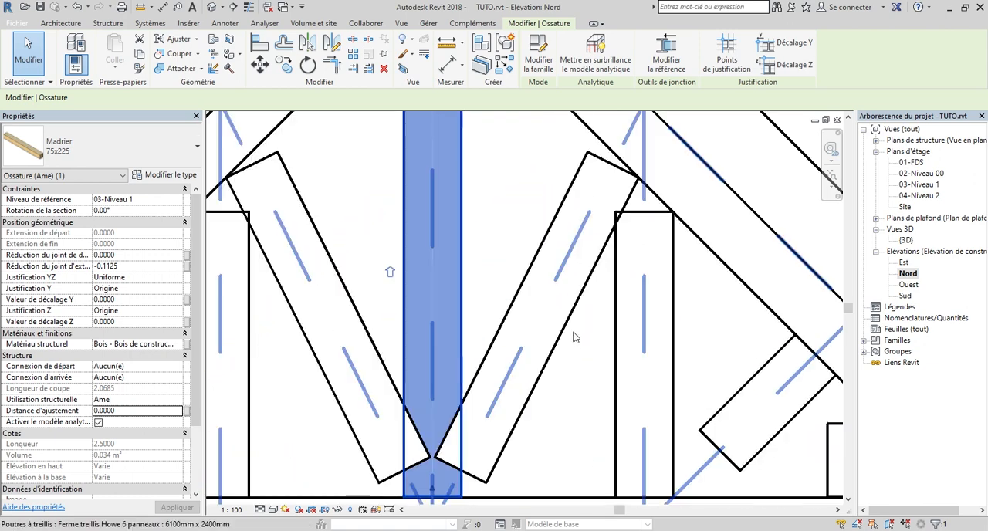
scroll(525, 285, down, 2)
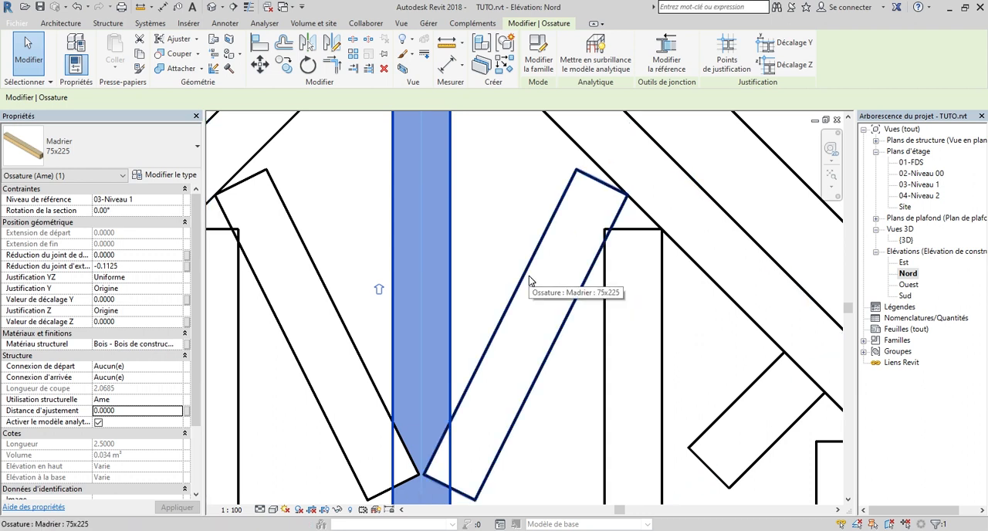
click(529, 278)
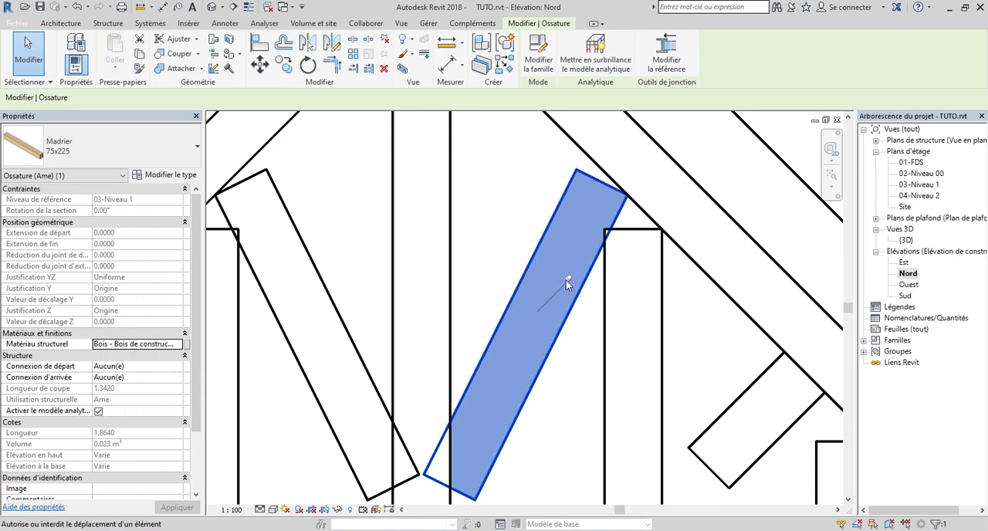
scroll(569, 280, down, 2)
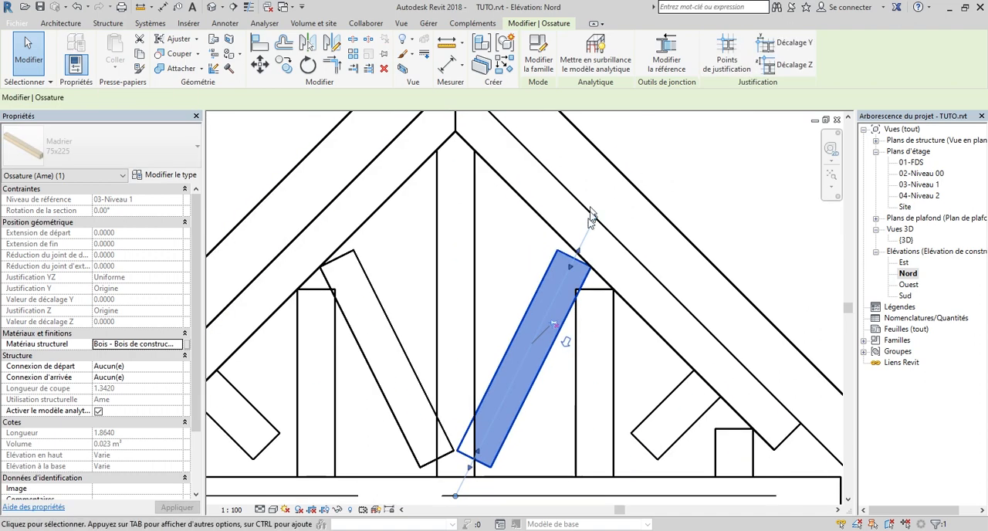
scroll(575, 256, up, 2)
mouse_move(575, 255)
mouse_down()
mouse_move(577, 266)
mouse_move(581, 241)
mouse_up()
Extend the lower end of the right inner diagonal until it overlaps the bottom chord
scroll(463, 254, down, 2)
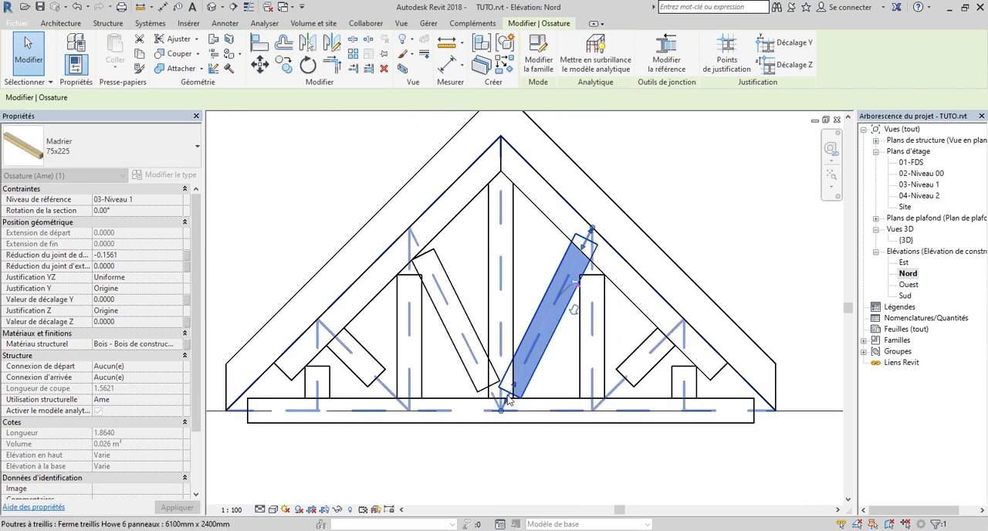
scroll(506, 394, up, 2)
scroll(508, 389, up, 2)
drag(516, 390, 506, 417)
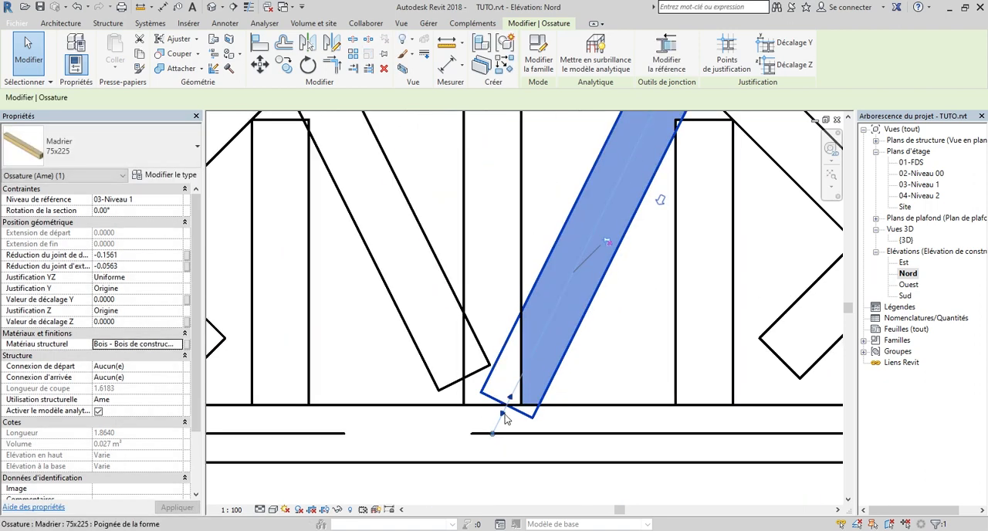
scroll(501, 417, down, 4)
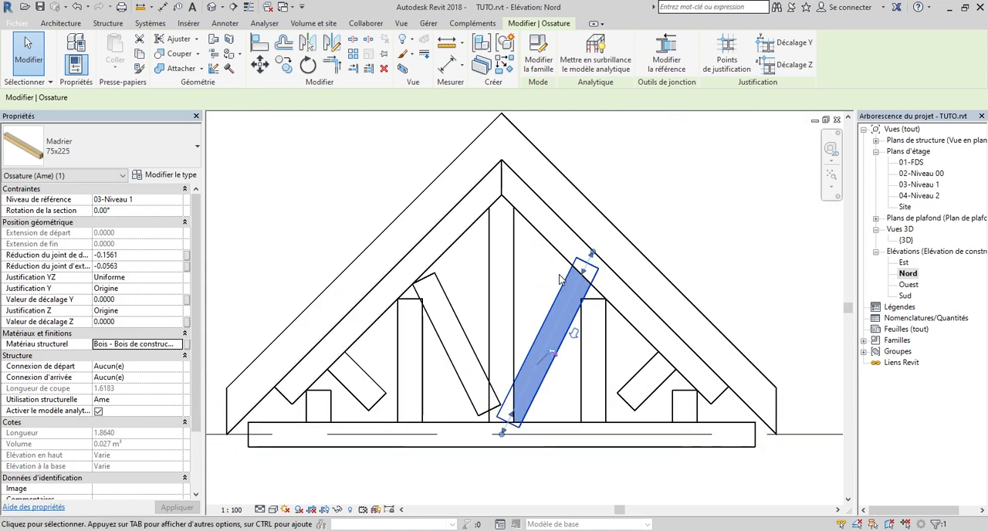
Cope the upper end of the right inner diagonal against the right top chord
scroll(591, 304, up, 2)
scroll(592, 302, up, 1)
scroll(585, 320, down, 1)
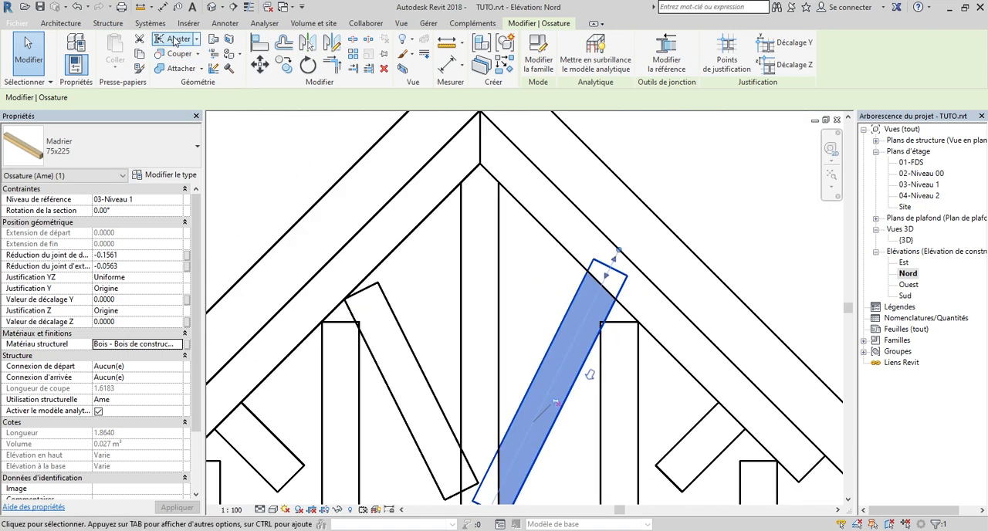
key(Escape)
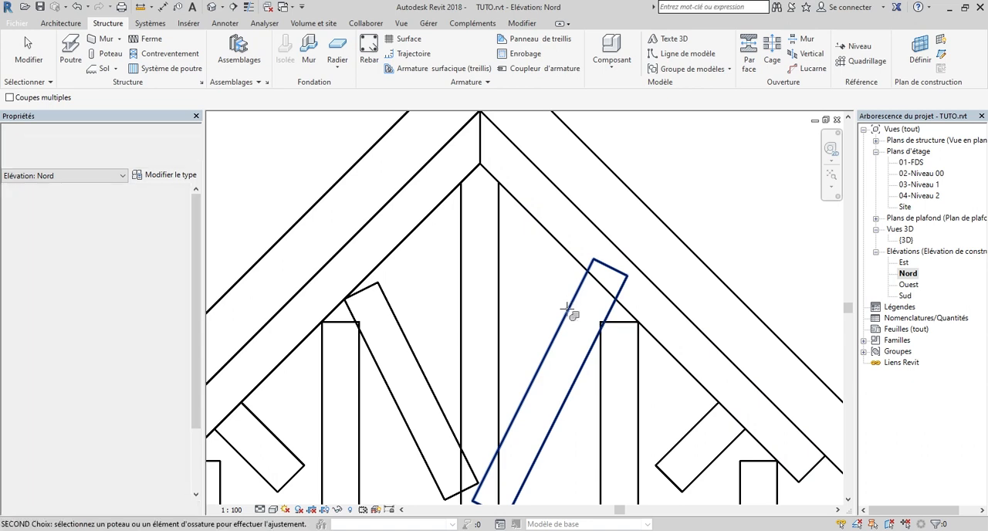
scroll(564, 245, down, 3)
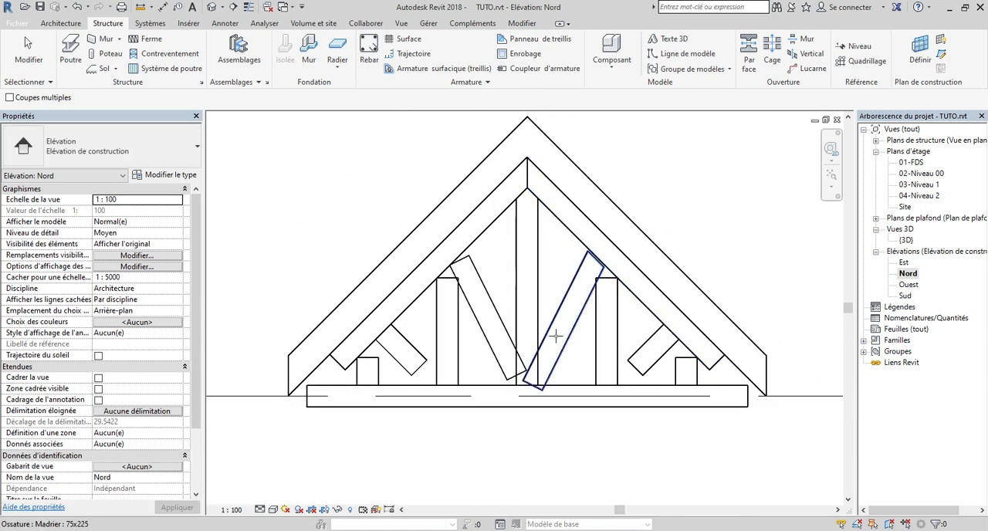
Cope the lower part of the right inner diagonal against the central vertical
scroll(547, 315, up, 2)
click(547, 315)
scroll(529, 333, up, 2)
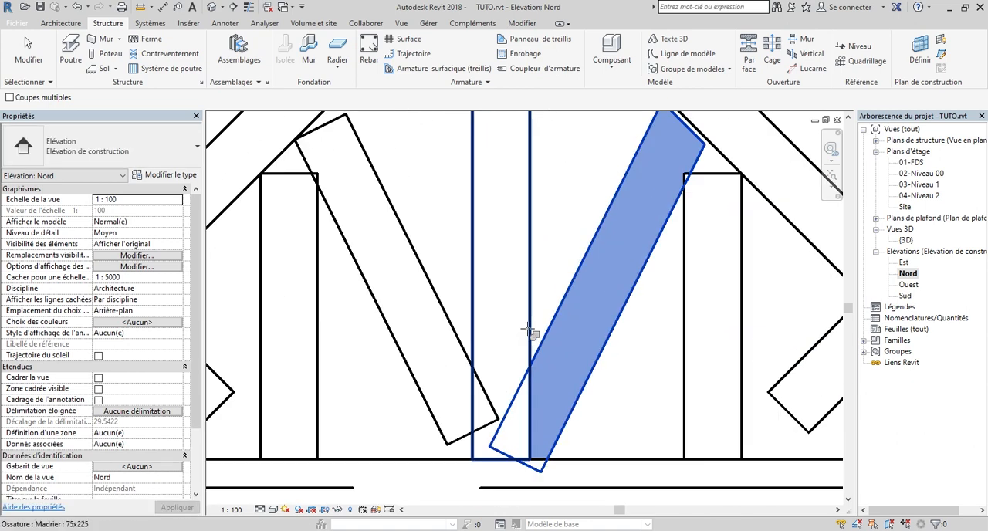
click(529, 331)
scroll(510, 293, down, 1)
scroll(507, 289, down, 1)
Cope the lower end of the right inner diagonal against the bottom chord
scroll(553, 337, up, 1)
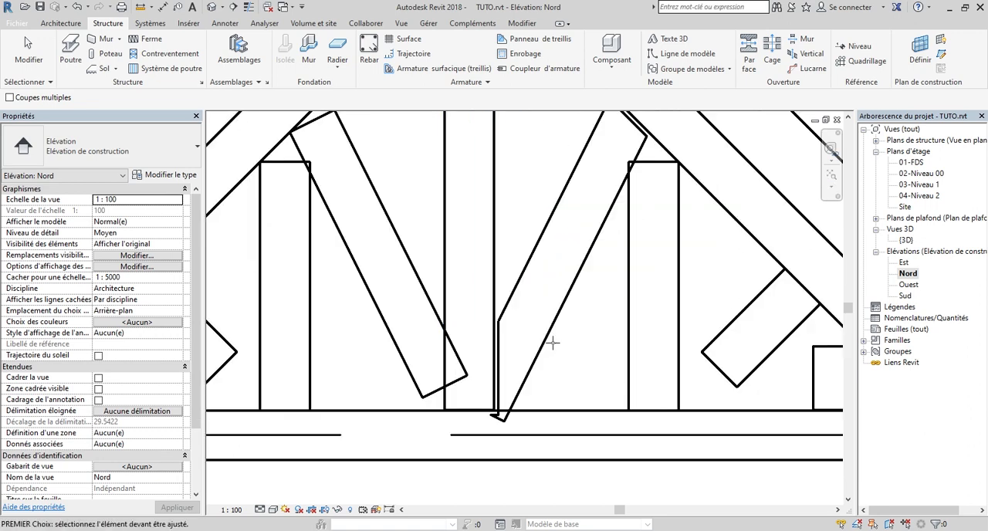
click(546, 345)
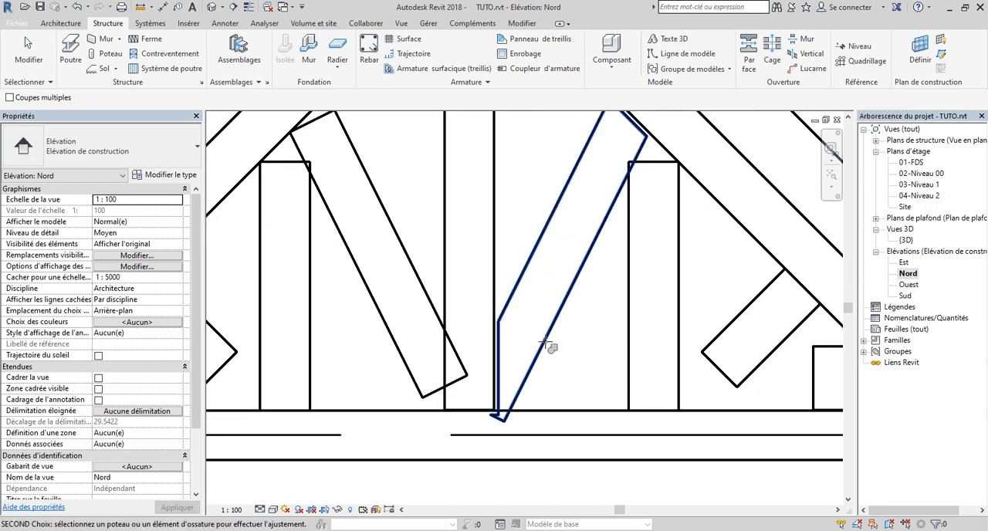
click(555, 413)
scroll(554, 404, down, 3)
scroll(550, 386, up, 2)
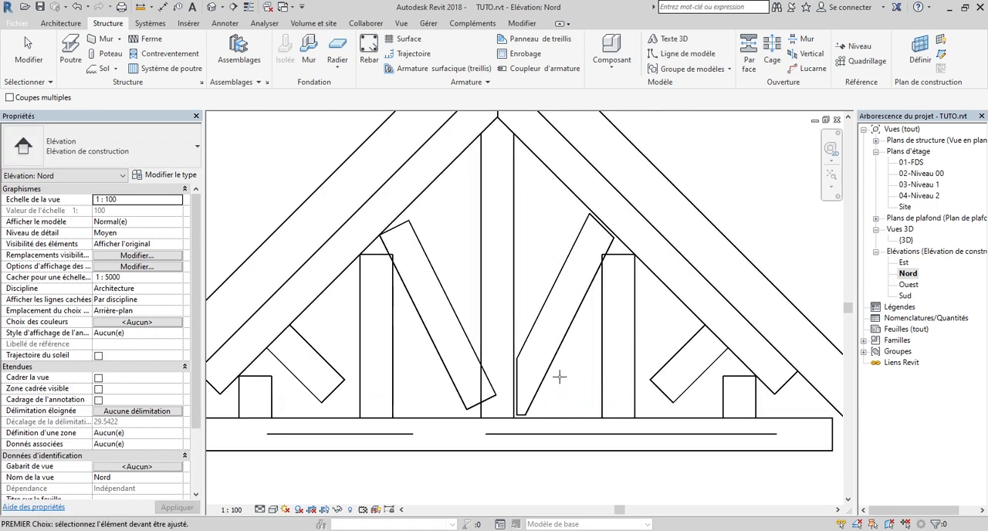
Set the coping distance of the right inner diagonal to 0
scroll(557, 322, up, 2)
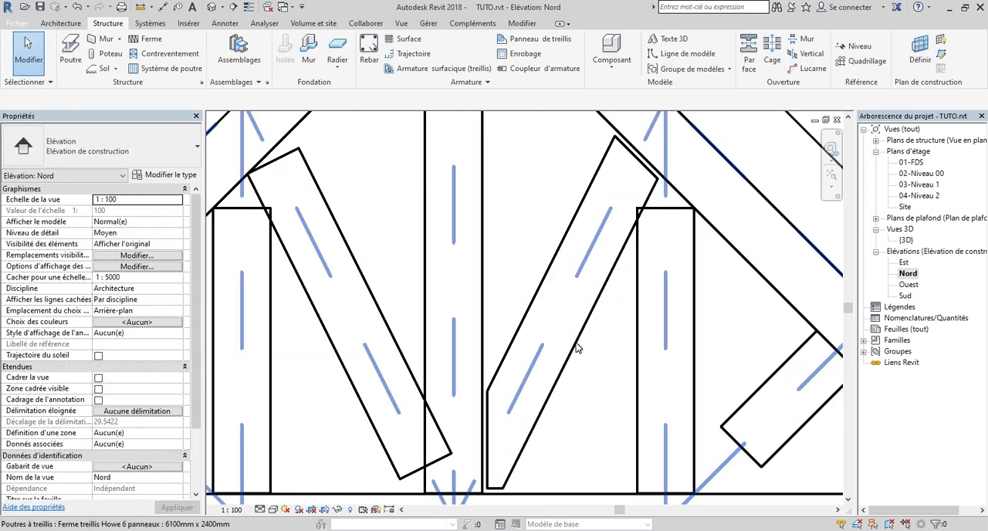
key(Tab)
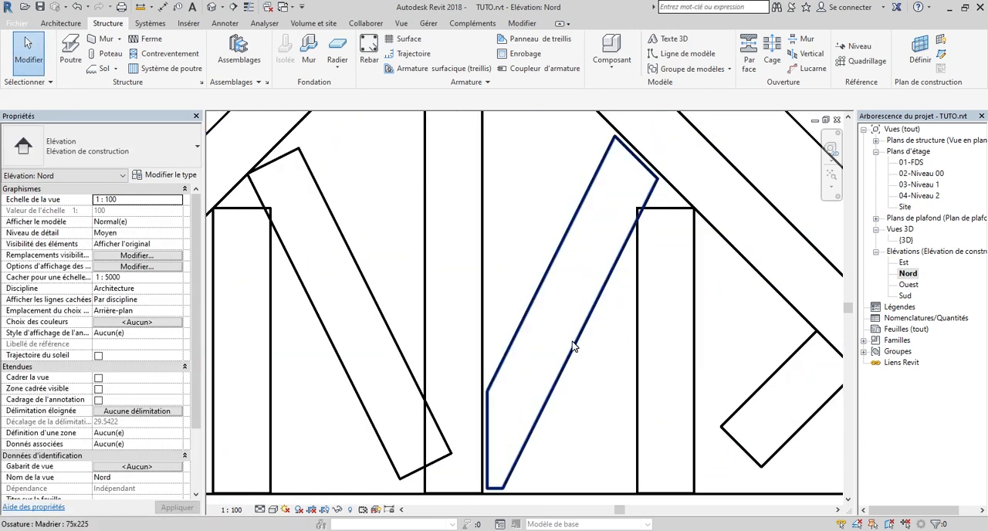
click(573, 346)
drag(197, 294, 194, 352)
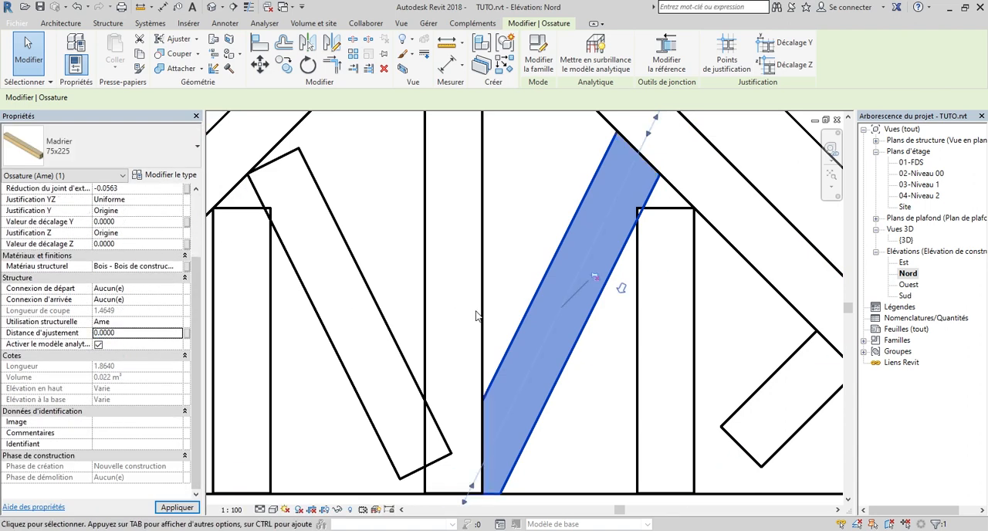
Extend the upper end of the vertical right of the inner diagonal until it overlaps the right top chord
scroll(497, 316, down, 2)
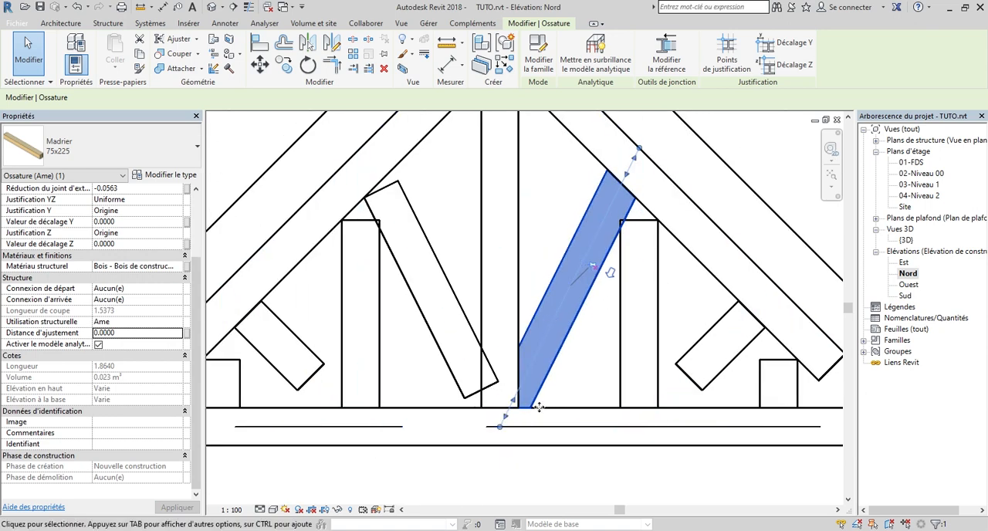
scroll(554, 294, down, 1)
scroll(534, 299, up, 2)
scroll(482, 288, down, 2)
scroll(556, 295, up, 2)
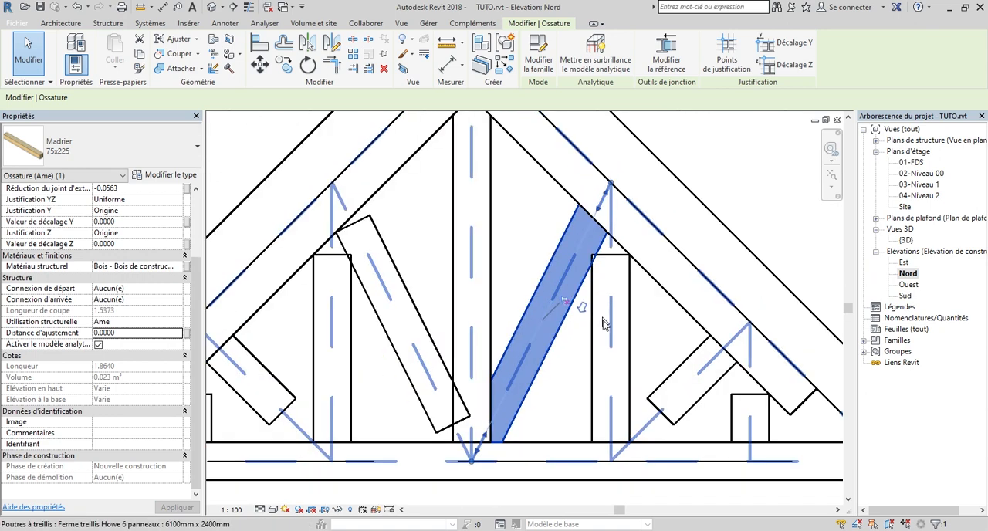
click(592, 360)
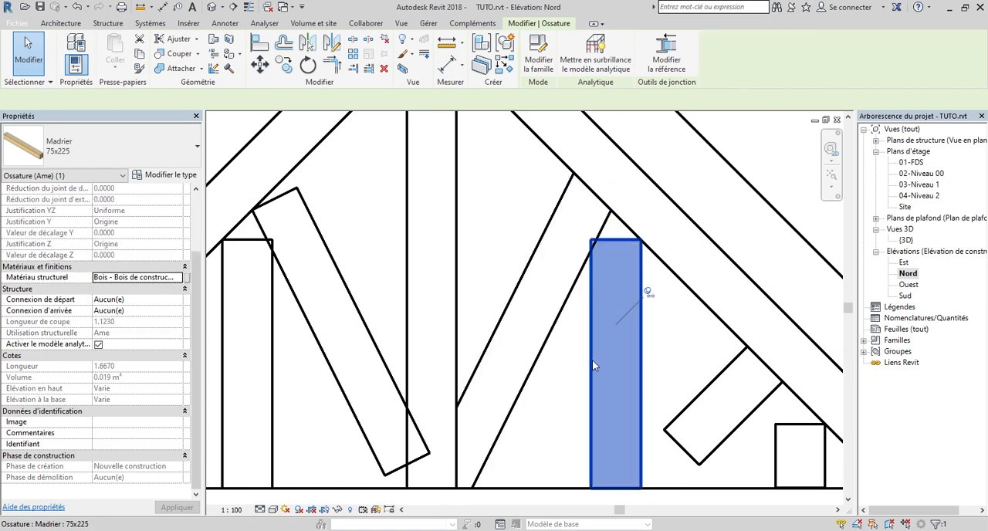
click(649, 291)
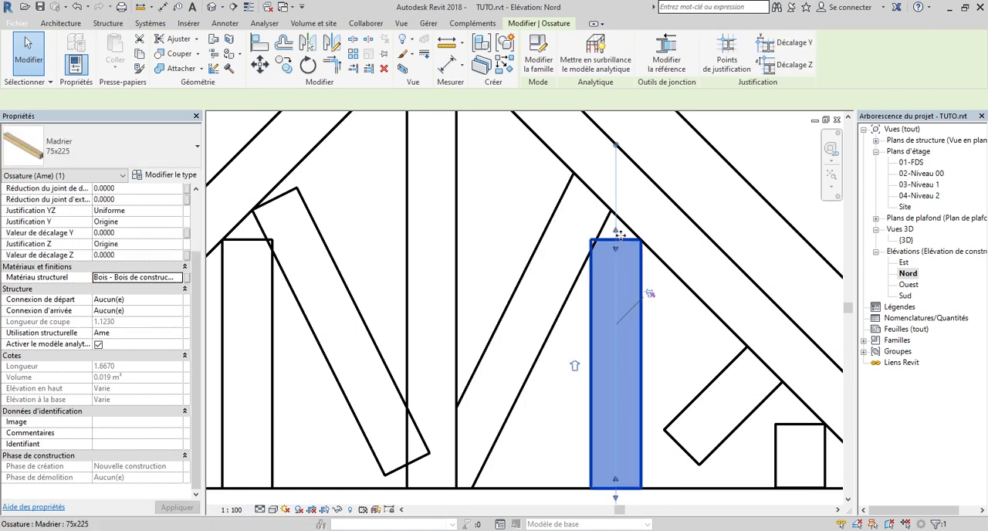
drag(616, 232, 614, 200)
scroll(627, 209, up, 3)
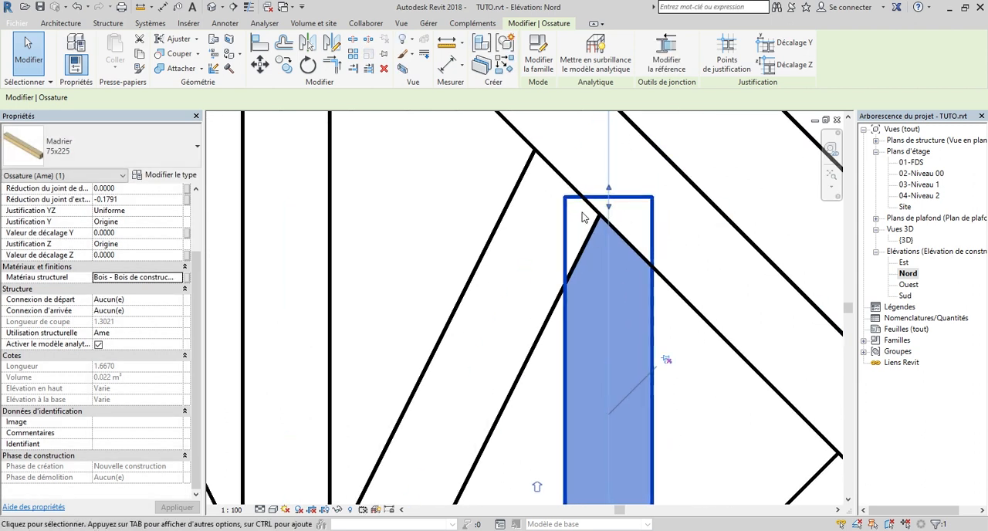
Cope the upper end of the extended right vertical against the right inner diagonal
scroll(606, 245, down, 1)
scroll(638, 274, down, 1)
scroll(653, 242, up, 1)
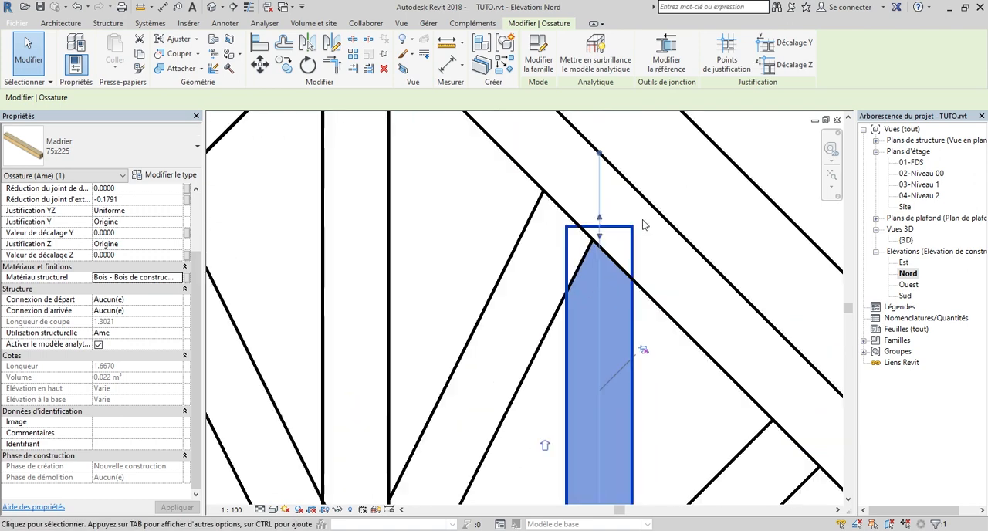
click(177, 43)
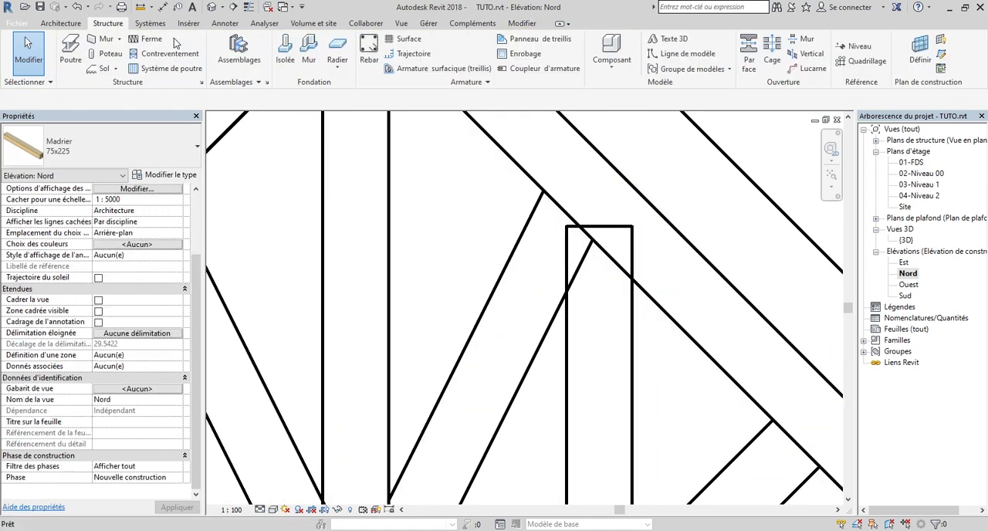
click(566, 385)
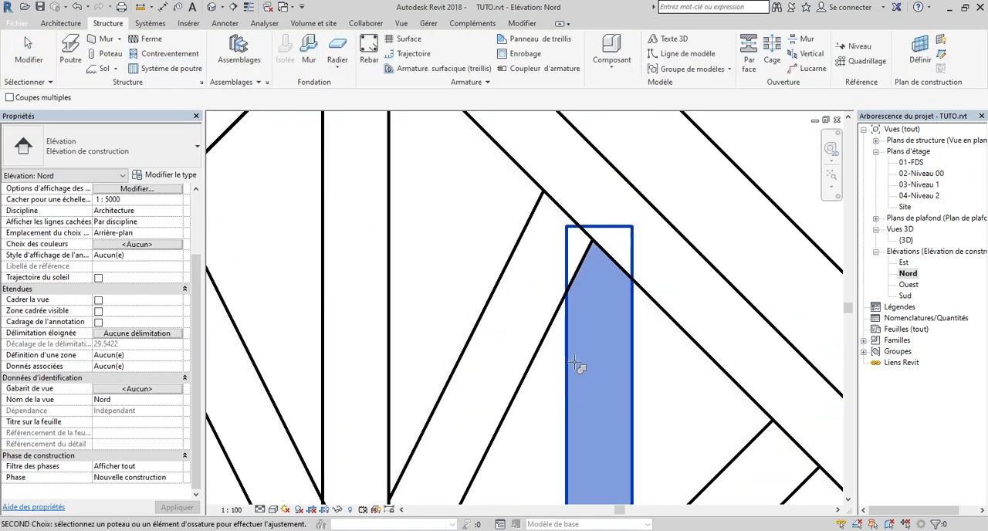
scroll(580, 376, down, 3)
scroll(544, 386, up, 2)
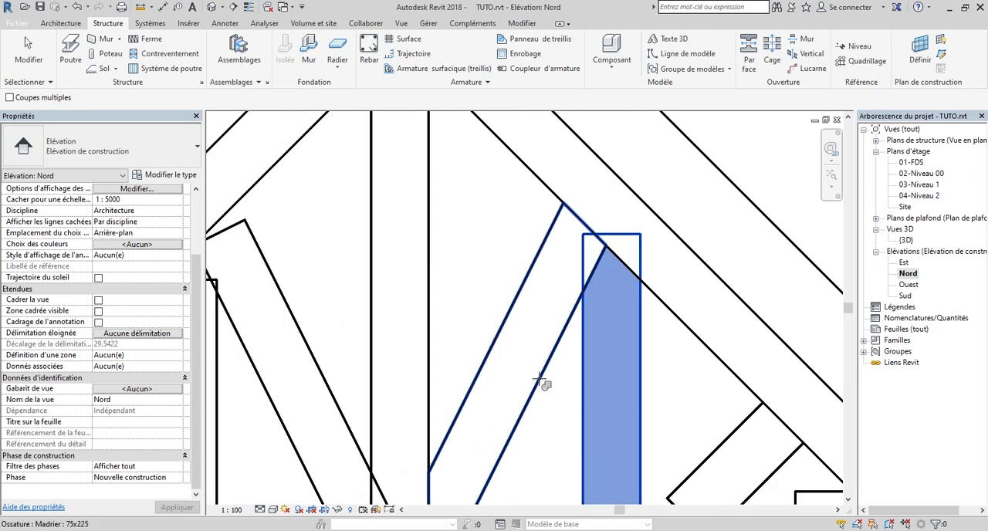
click(541, 382)
Cope the upper end of the same right vertical against the right top chord
scroll(592, 418, down, 2)
click(584, 369)
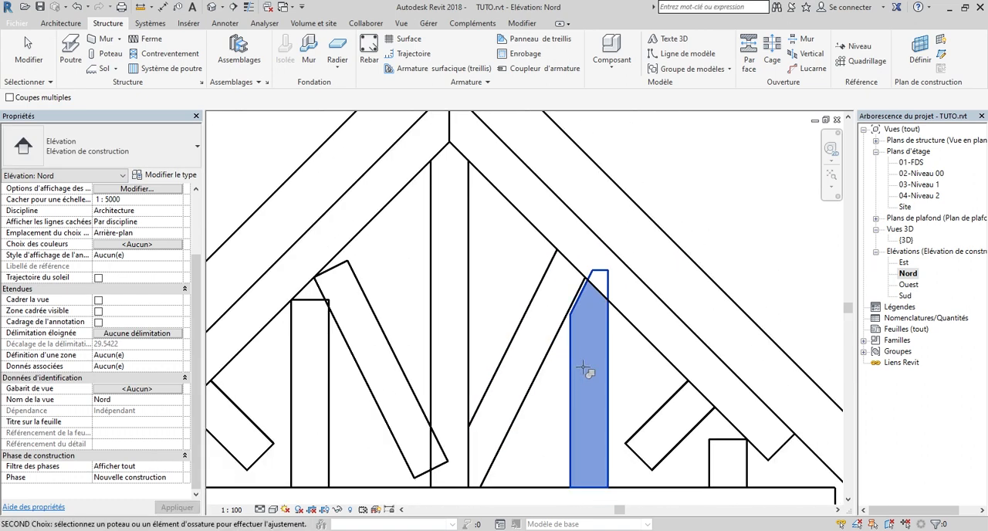
scroll(642, 347, up, 2)
click(640, 324)
scroll(629, 354, down, 2)
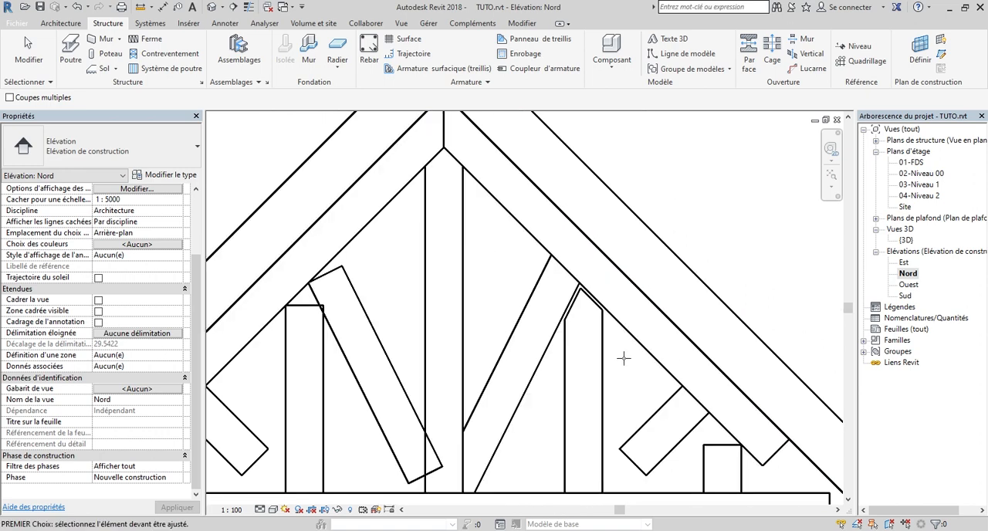
scroll(569, 354, up, 2)
key(Escape)
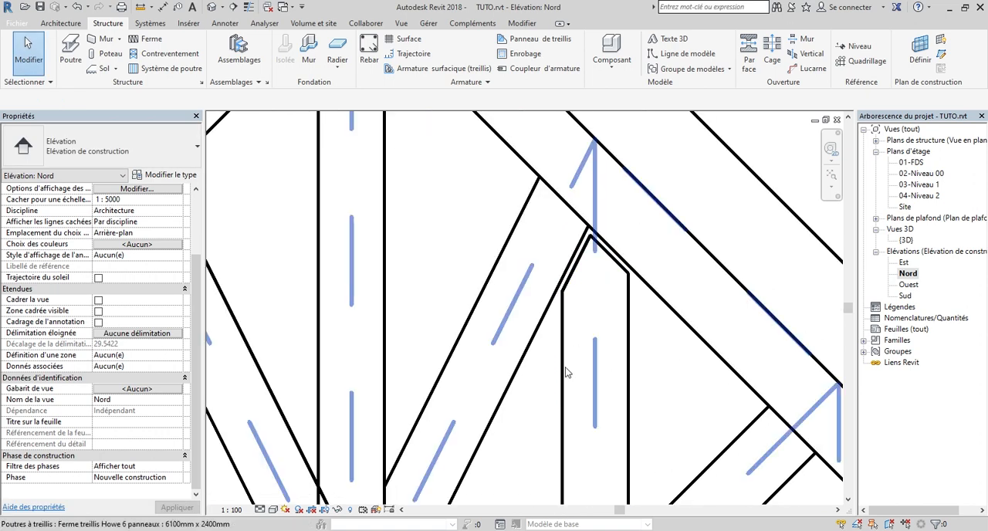
Set the coping distance of the right intermediate vertical to 0
scroll(565, 371, down, 1)
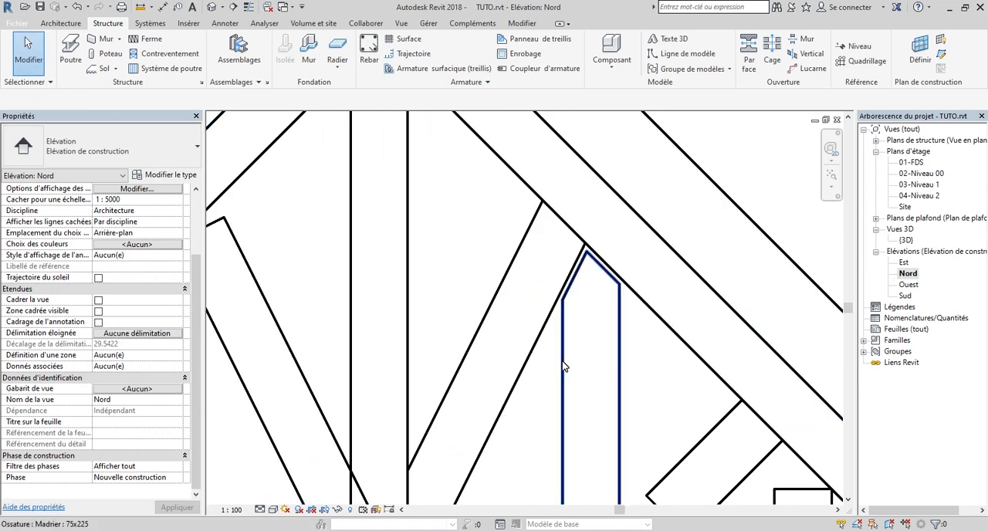
click(564, 366)
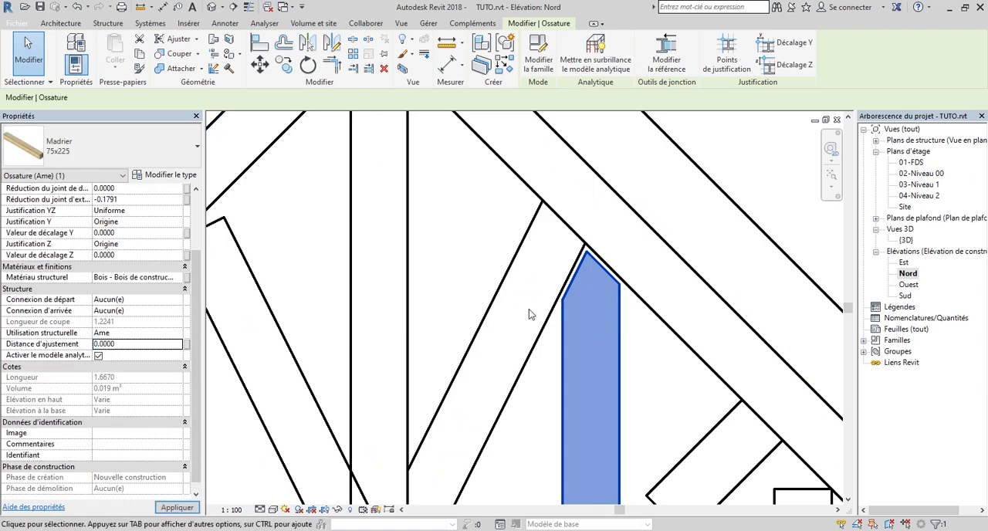
scroll(551, 264, down, 4)
scroll(603, 454, up, 2)
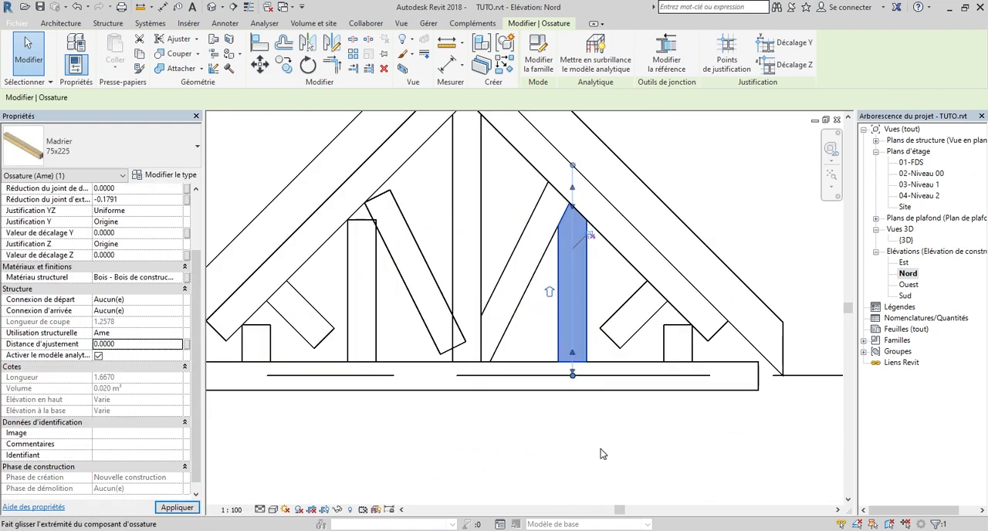
scroll(563, 376, up, 1)
click(441, 411)
scroll(439, 407, down, 3)
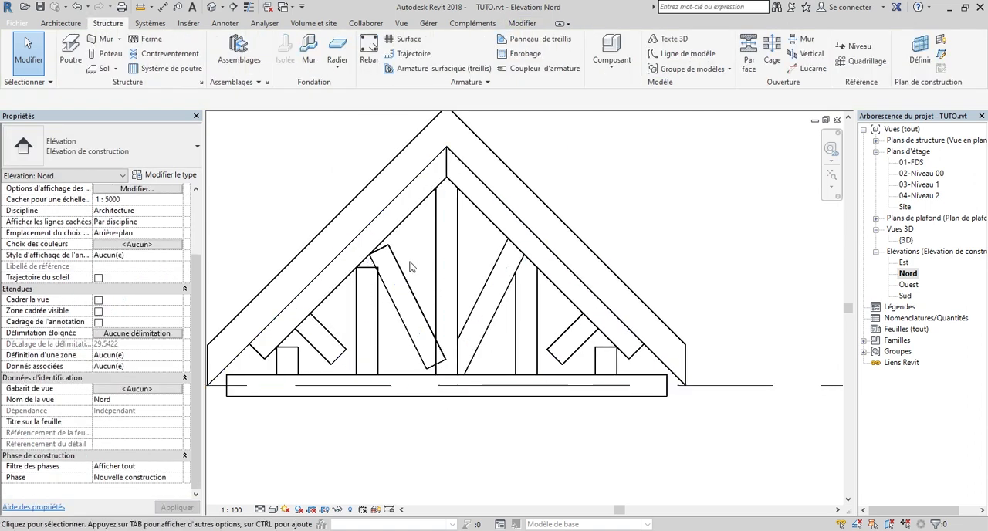
Try to extend the lower end of the right outer diagonal deep into the bottom chord
scroll(615, 410, up, 3)
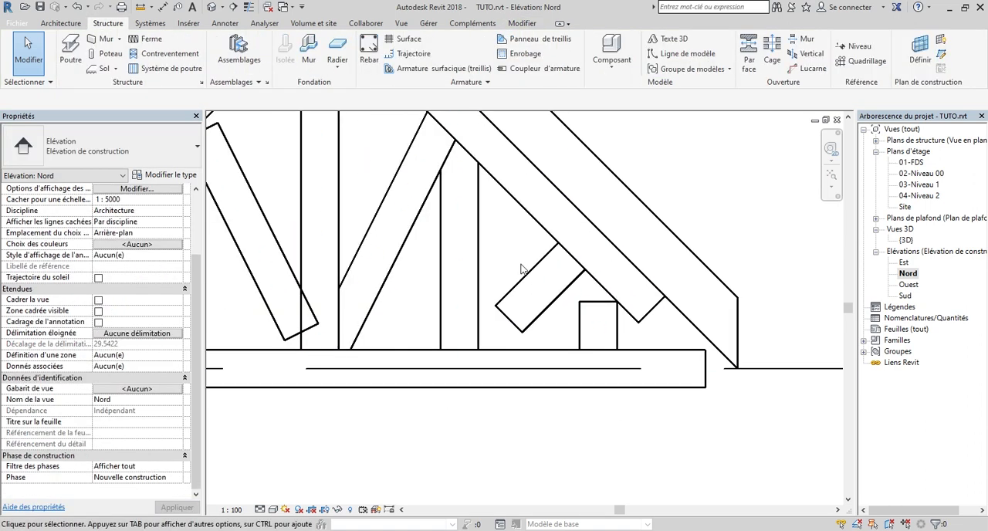
scroll(523, 274, up, 3)
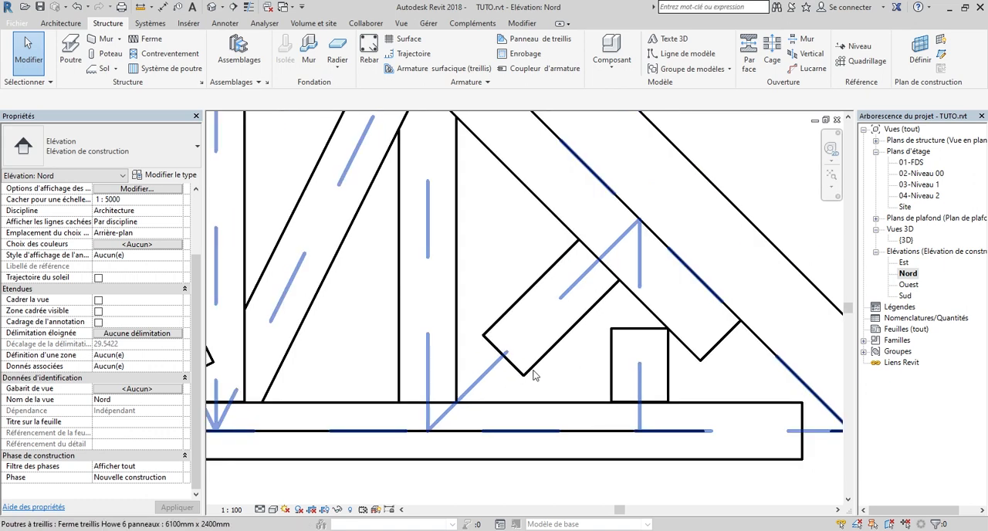
scroll(514, 370, up, 2)
scroll(517, 372, down, 2)
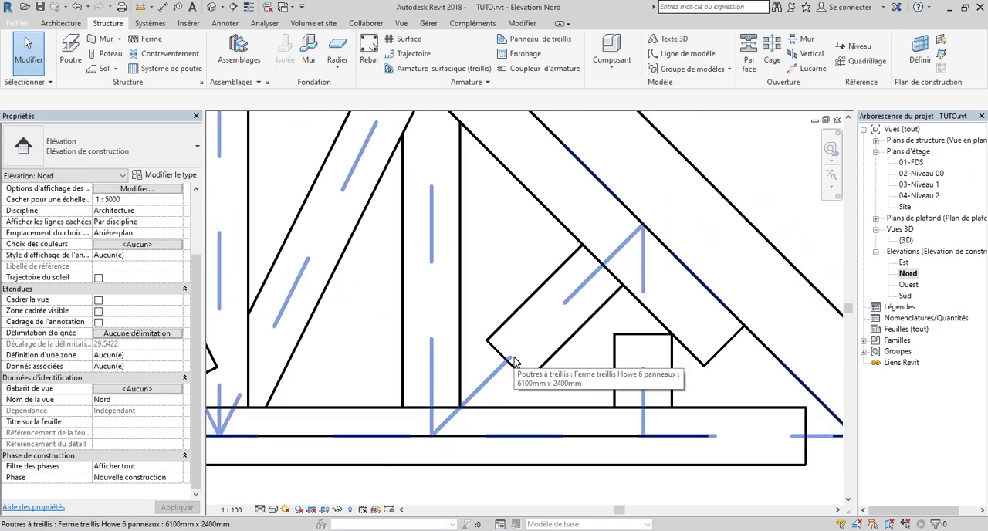
scroll(512, 362, up, 1)
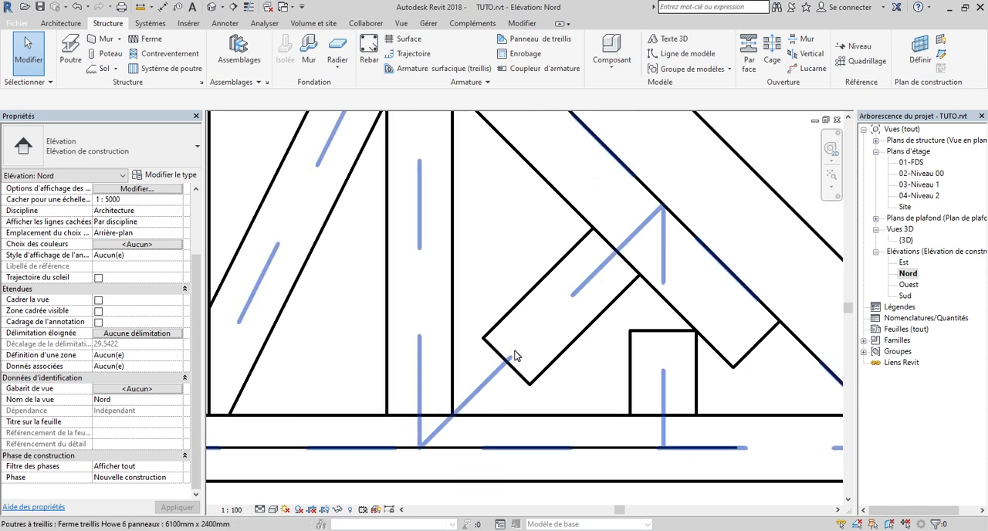
key(Tab)
click(515, 356)
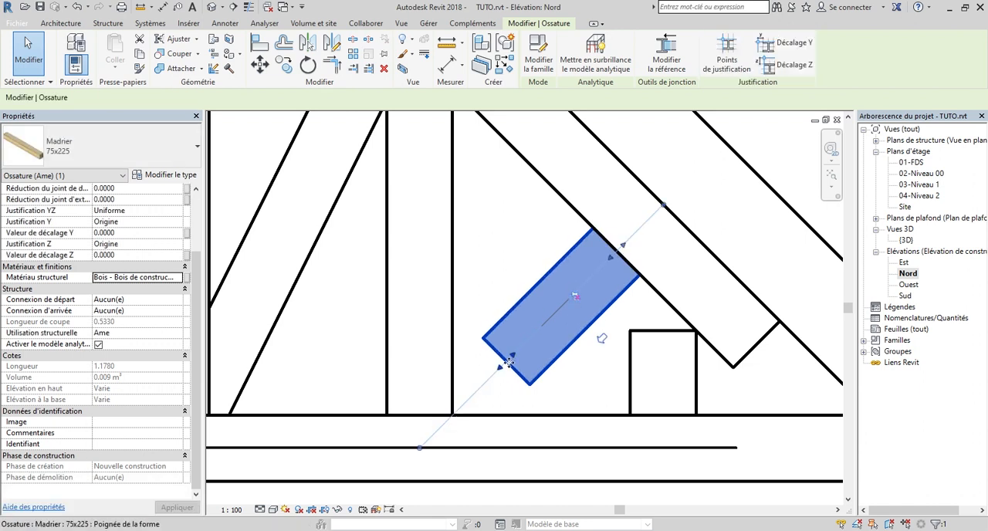
drag(454, 415, 442, 433)
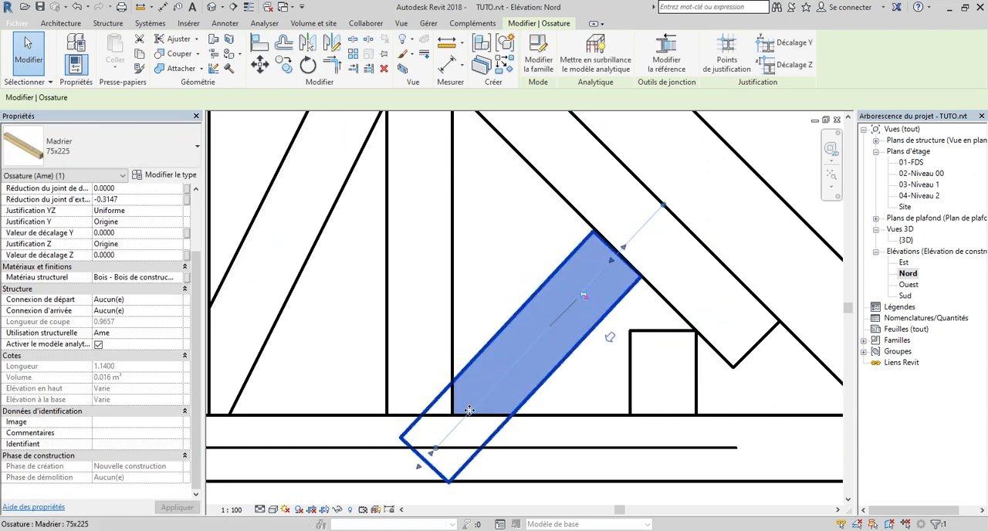
key(Escape)
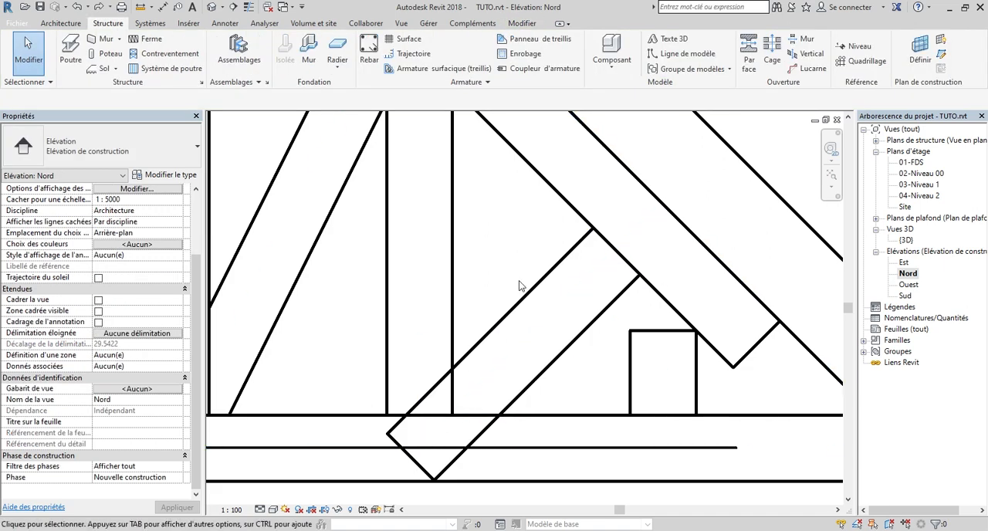
Try to cope the right outer diagonal against the adjacent vertical, and undo both the cope and the extension
scroll(519, 309, down, 2)
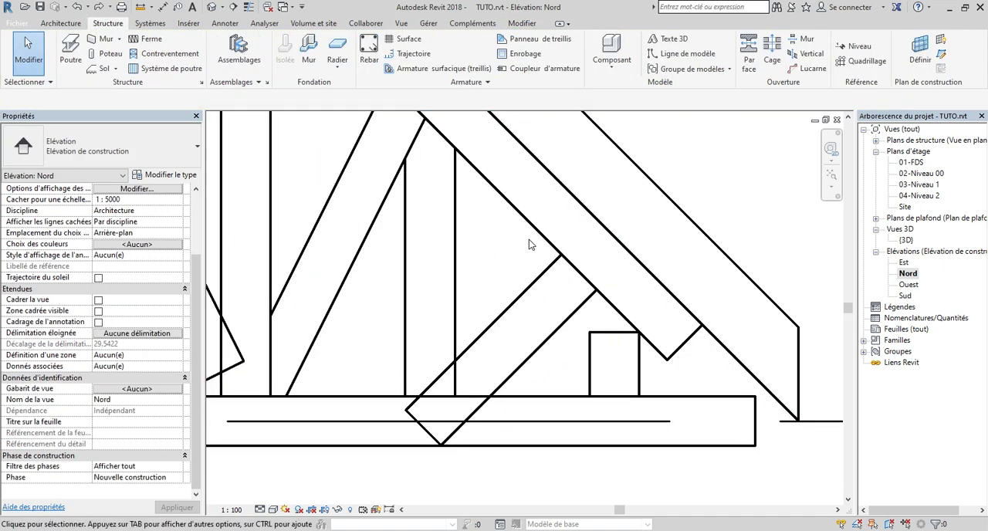
click(529, 301)
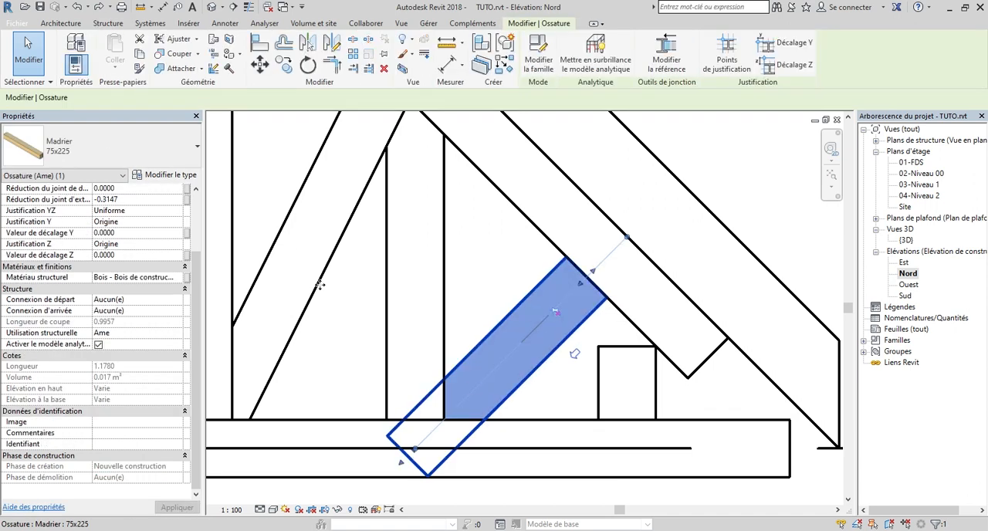
click(160, 53)
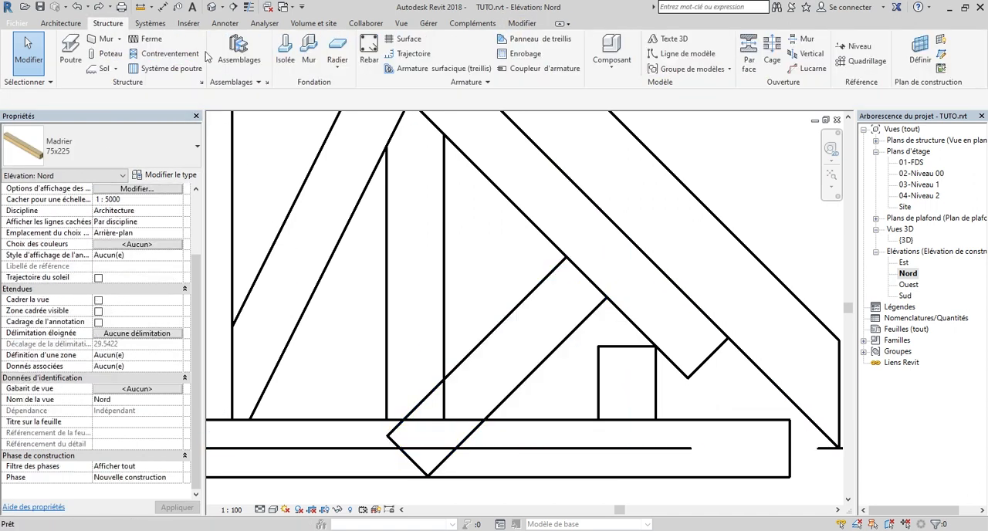
click(471, 355)
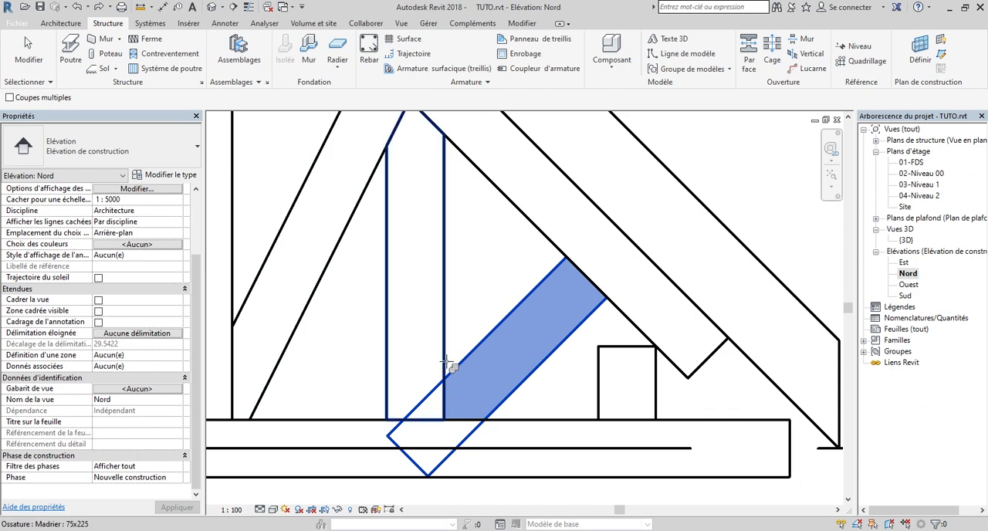
click(444, 362)
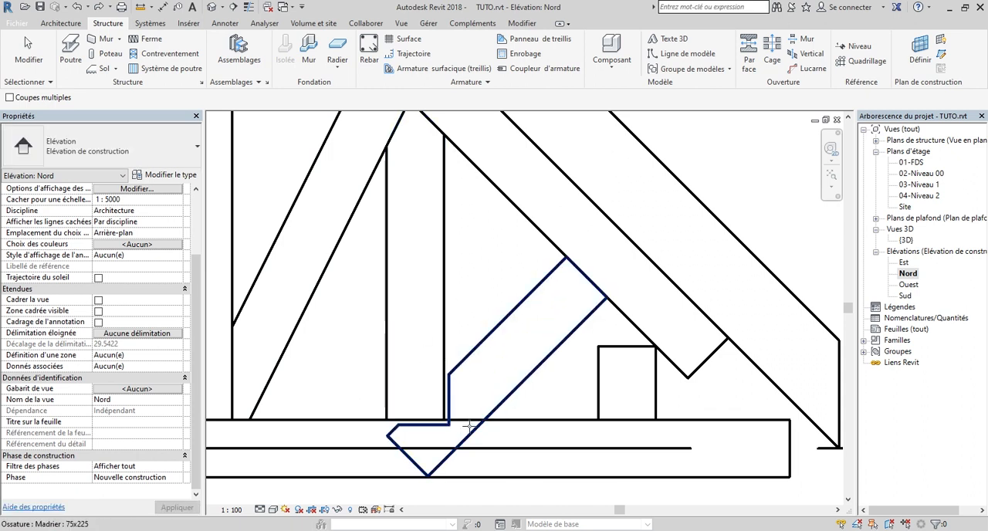
key(ctrl+z)
key(ctrl+z)
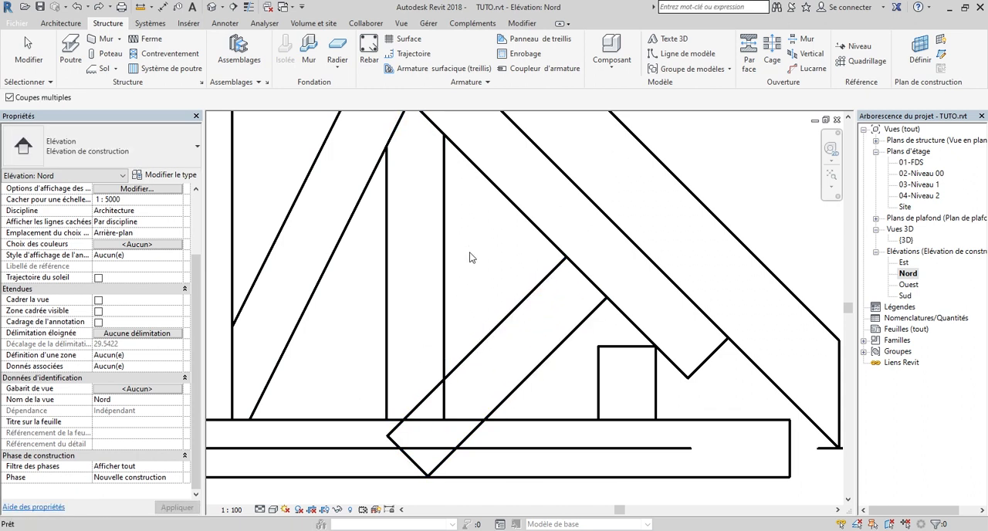
Extend the lower end of the right outer diagonal to the corner where the adjacent vertical meets the bottom chord
key(Tab)
click(516, 374)
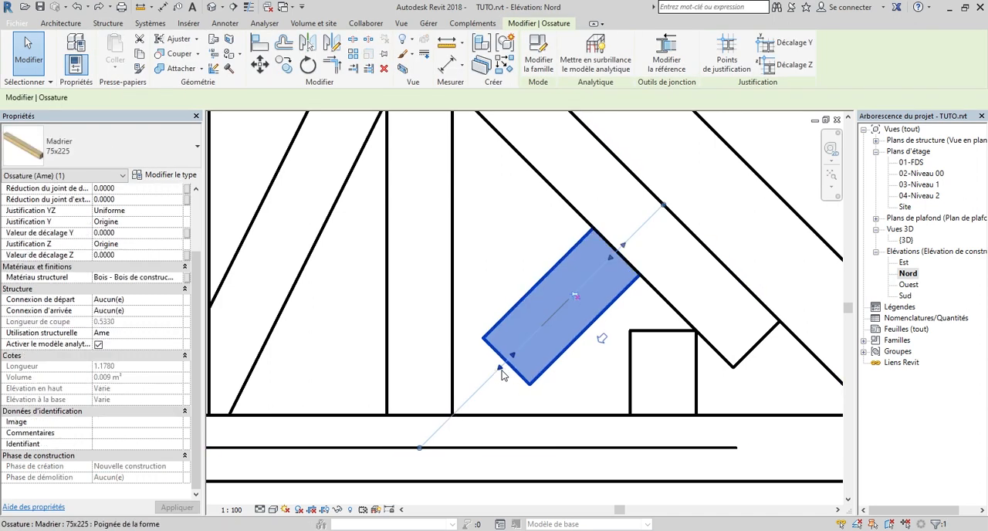
drag(500, 373, 496, 373)
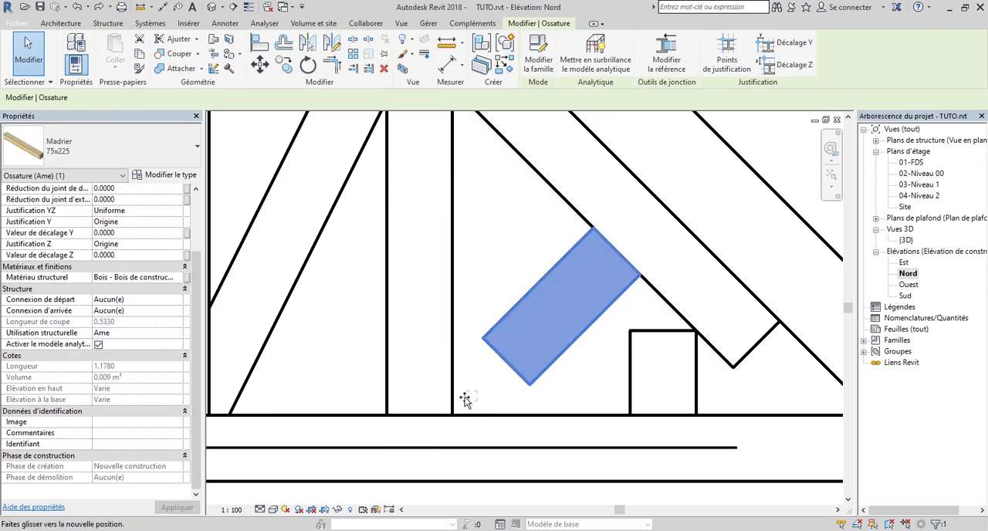
mouse_move(452, 411)
mouse_down()
mouse_move(446, 428)
mouse_move(456, 412)
mouse_up()
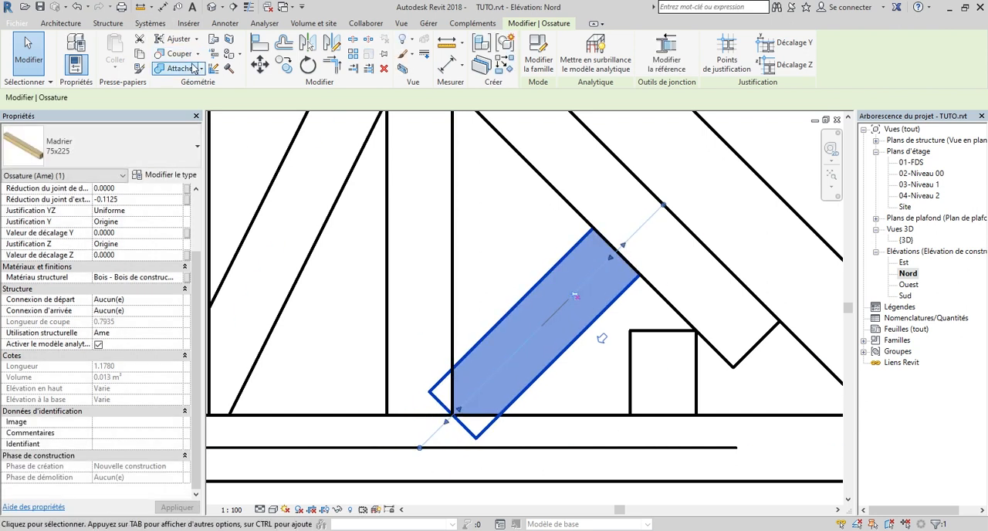
Cope the lower end of the right outer diagonal against the adjacent vertical and the bottom chord
click(177, 39)
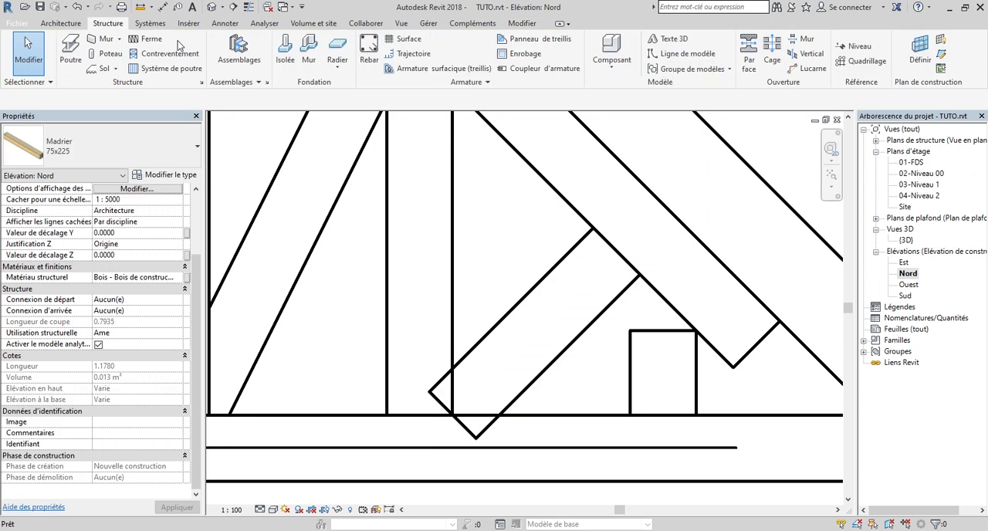
click(501, 320)
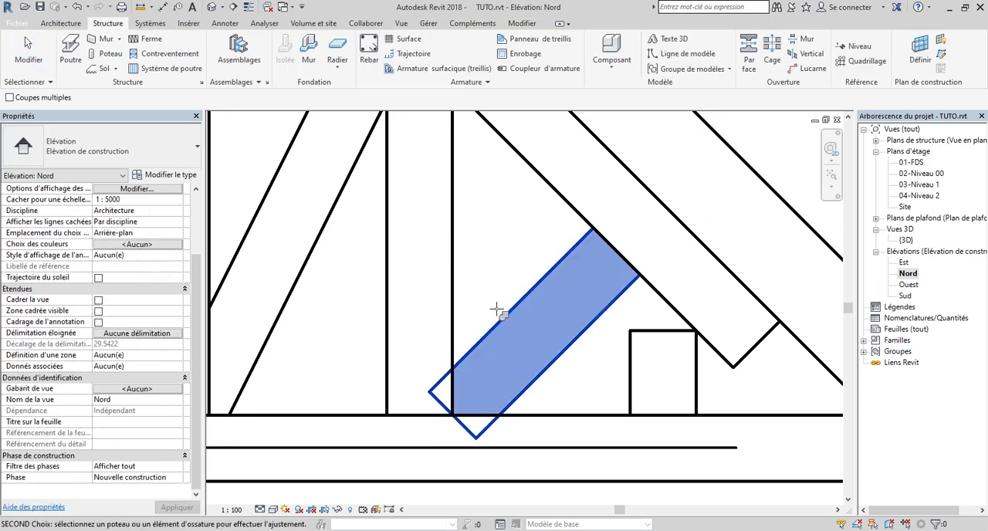
click(452, 320)
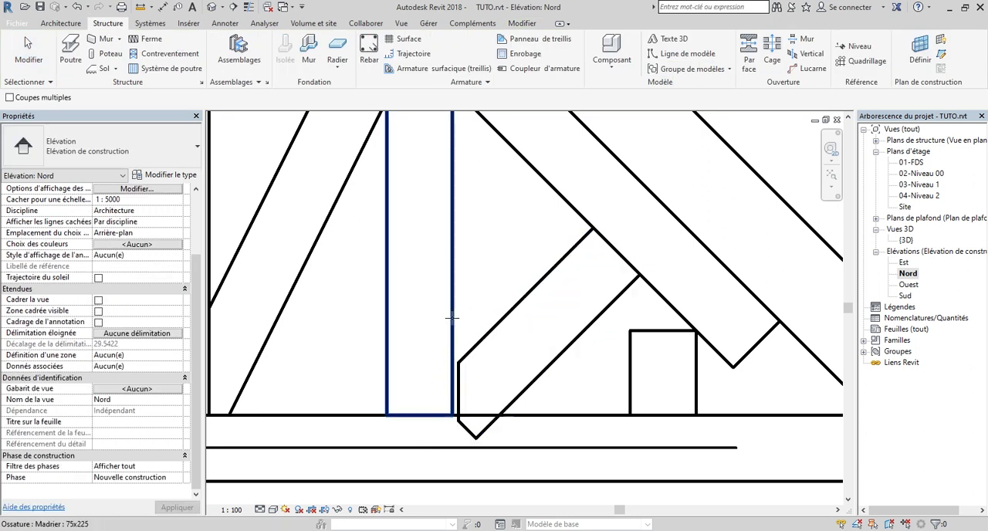
click(511, 314)
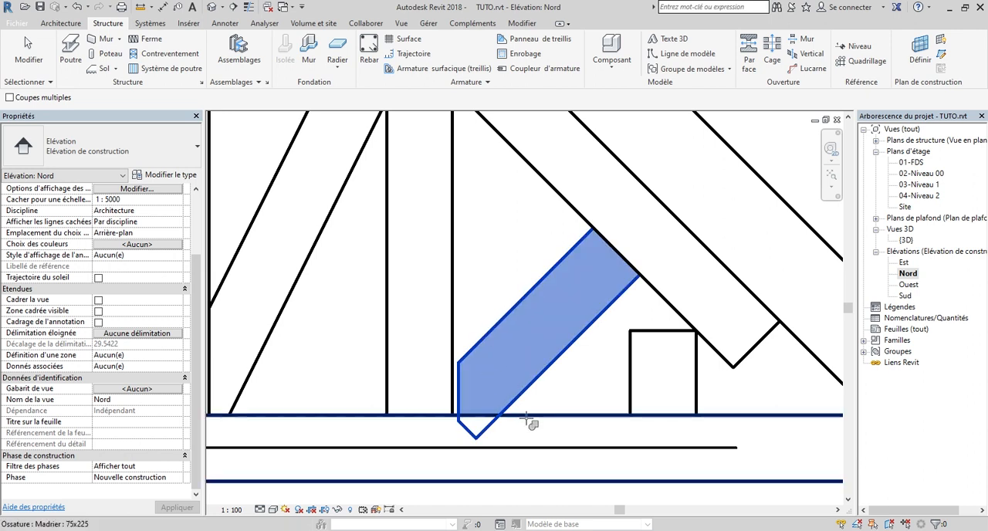
click(526, 418)
Set the coping distance of the right outer diagonal to 0
scroll(519, 425, down, 2)
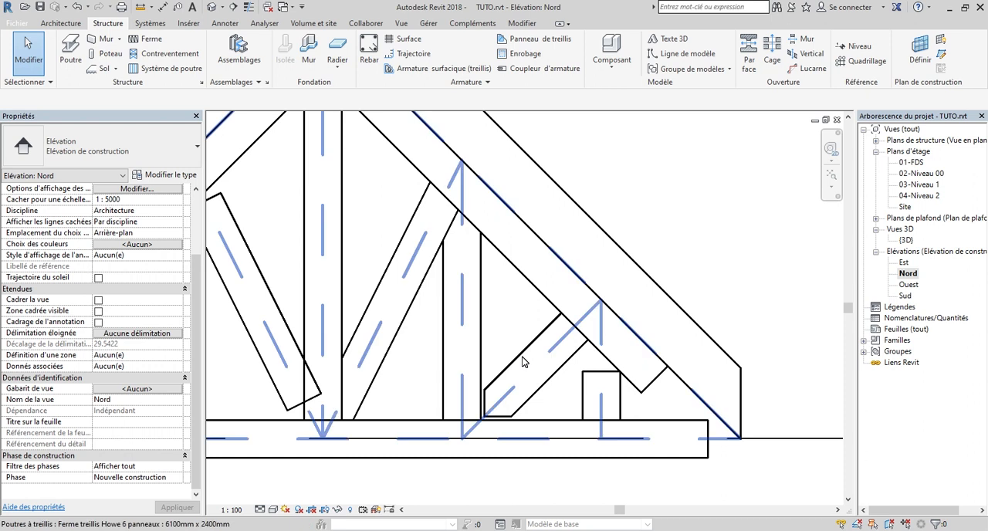
click(522, 361)
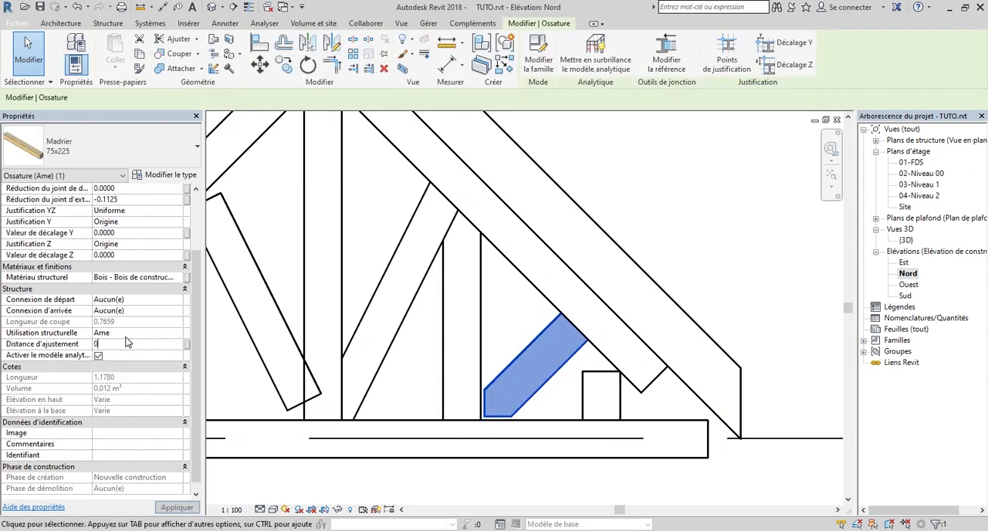
scroll(540, 348, down, 2)
scroll(555, 351, up, 3)
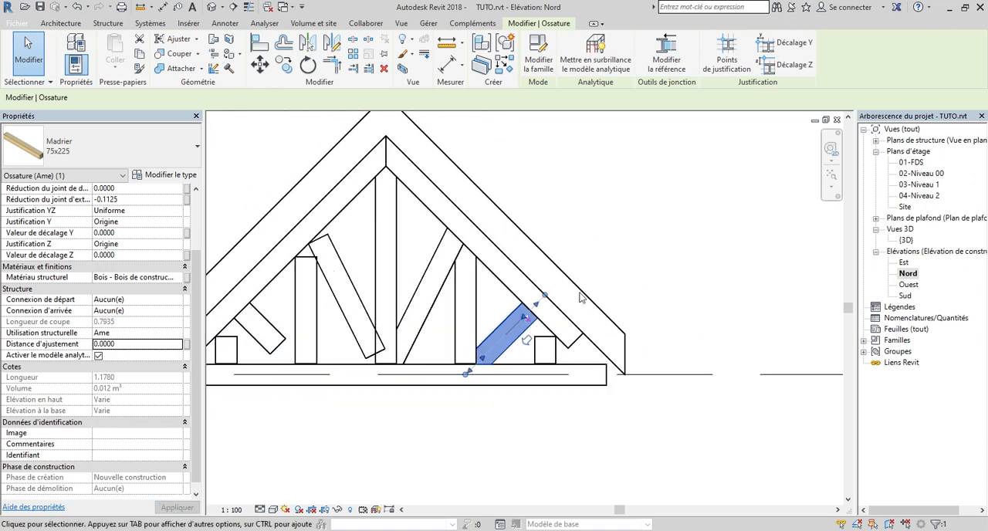
Extend the upper end of the short right vertical into the top chord, up to the diagonal's lower corner at the chord
scroll(554, 351, up, 3)
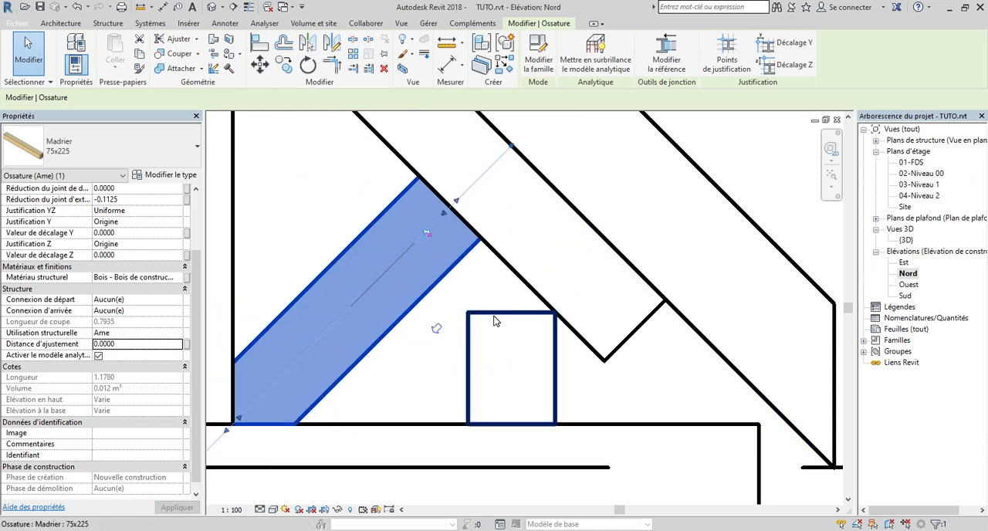
click(496, 321)
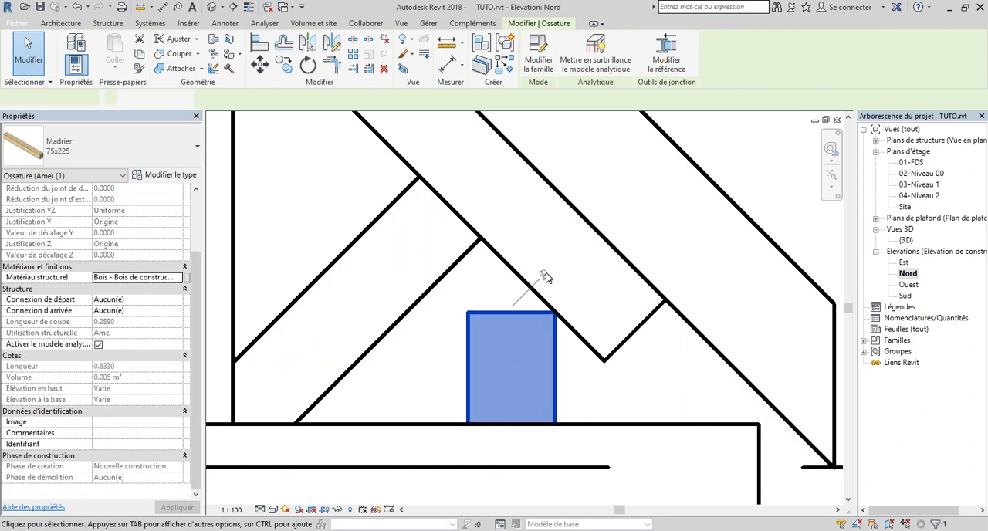
drag(514, 309, 513, 238)
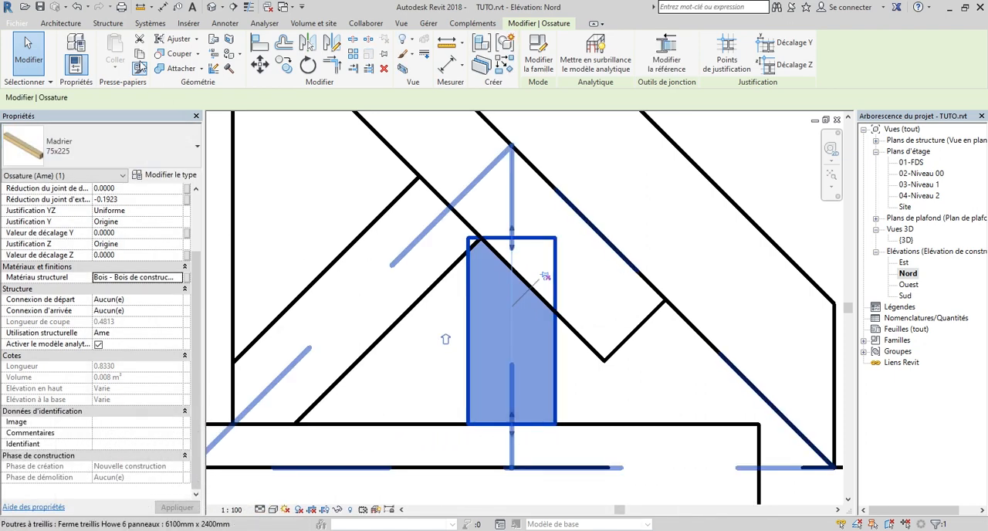
Cope the short right vertical against the right outer diagonal and the right top chord
click(179, 39)
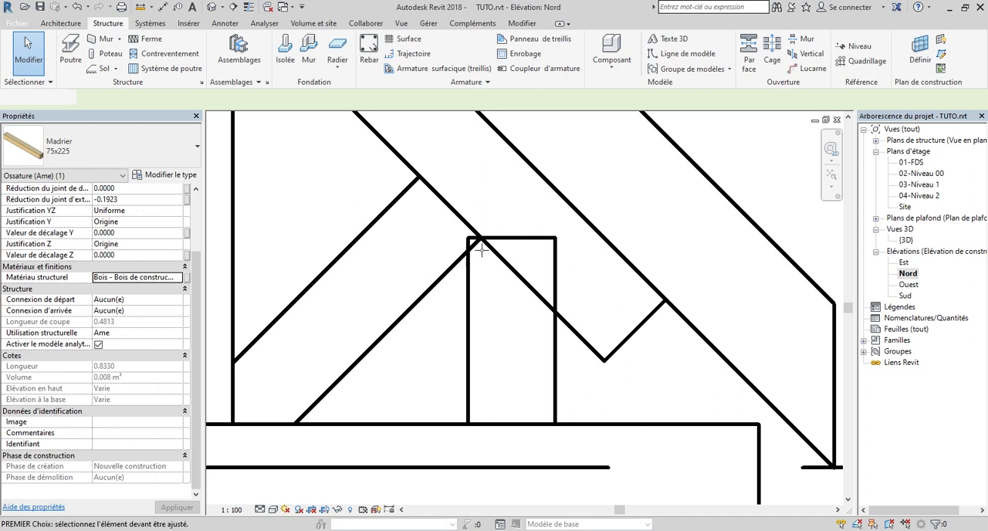
click(469, 335)
click(419, 305)
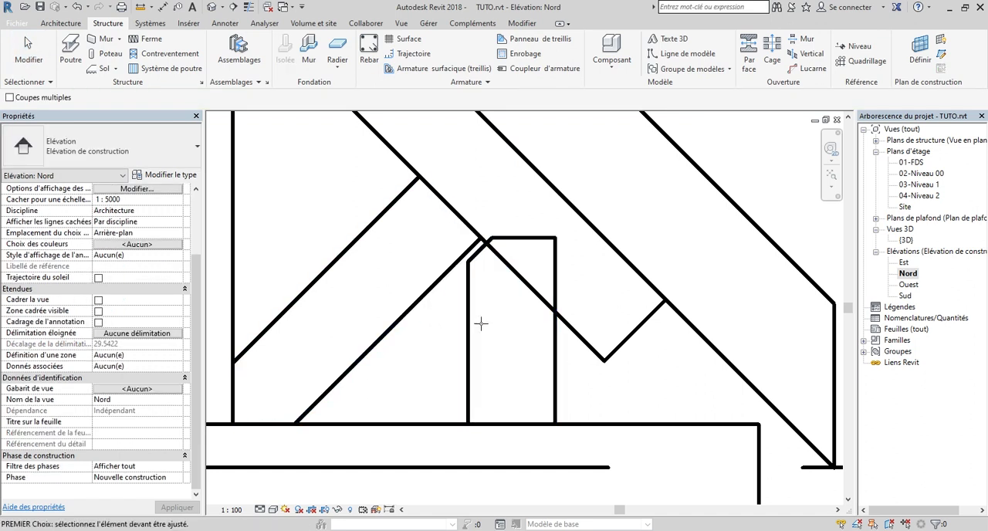
click(468, 327)
click(576, 332)
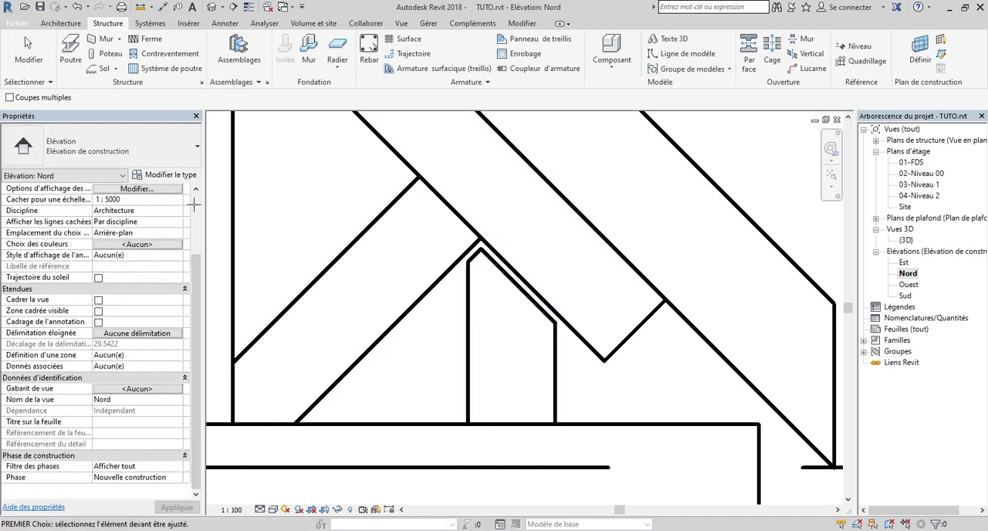
Set the coping distance of the short right vertical to 0
click(28, 47)
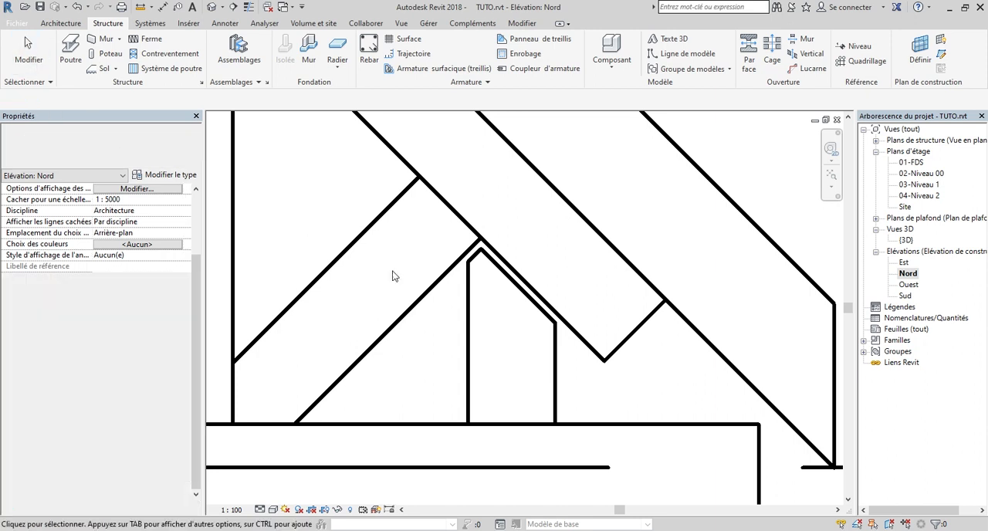
click(469, 342)
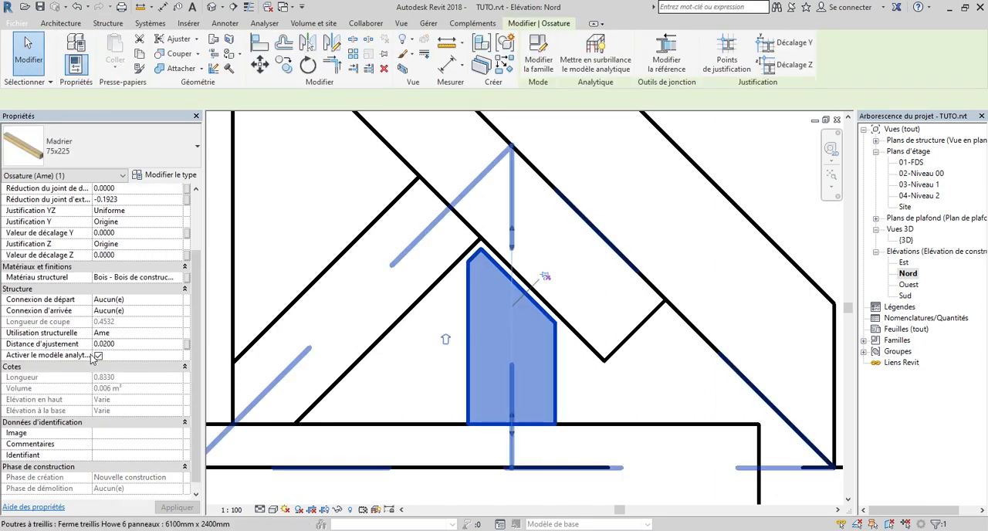
click(127, 345)
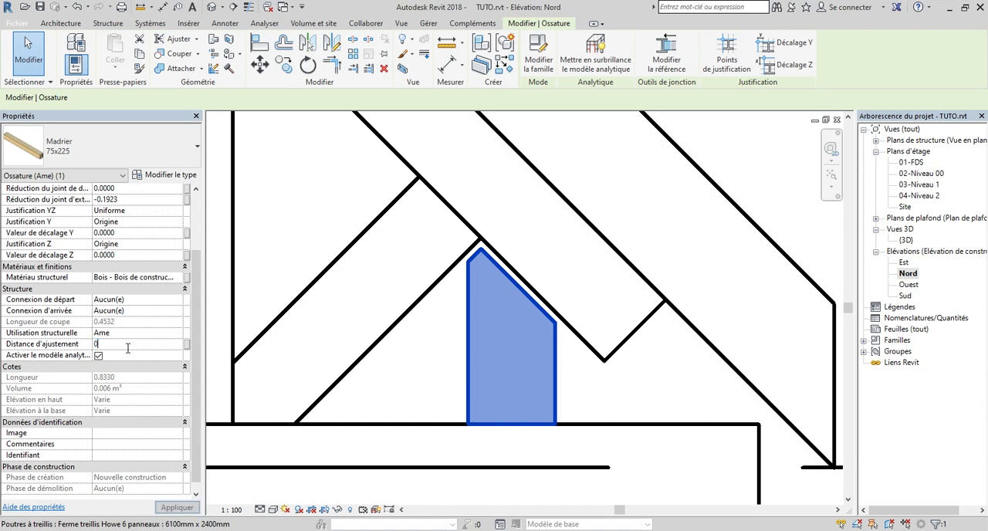
key(Return)
scroll(454, 343, down, 5)
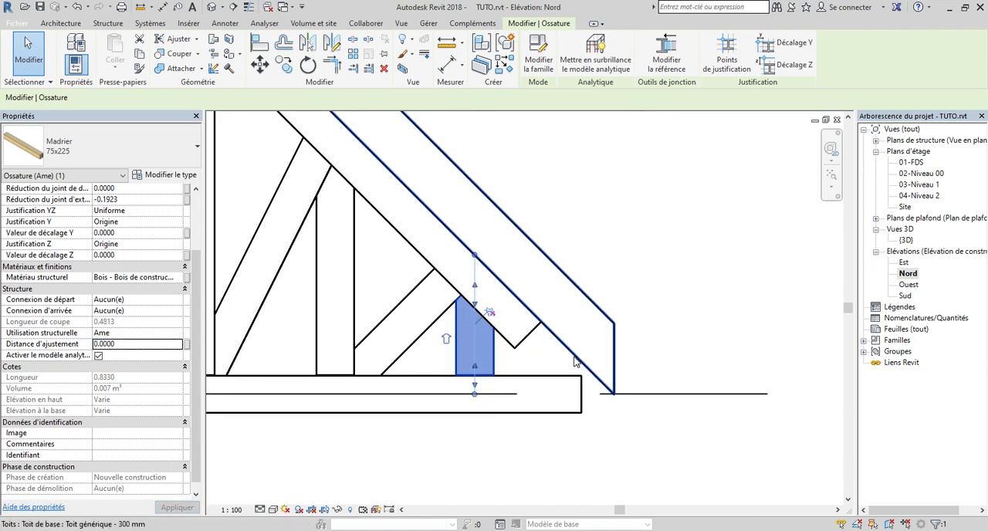
Deselect the vertical and switch the Nord elevation to a visual style that shows the material colours
click(363, 454)
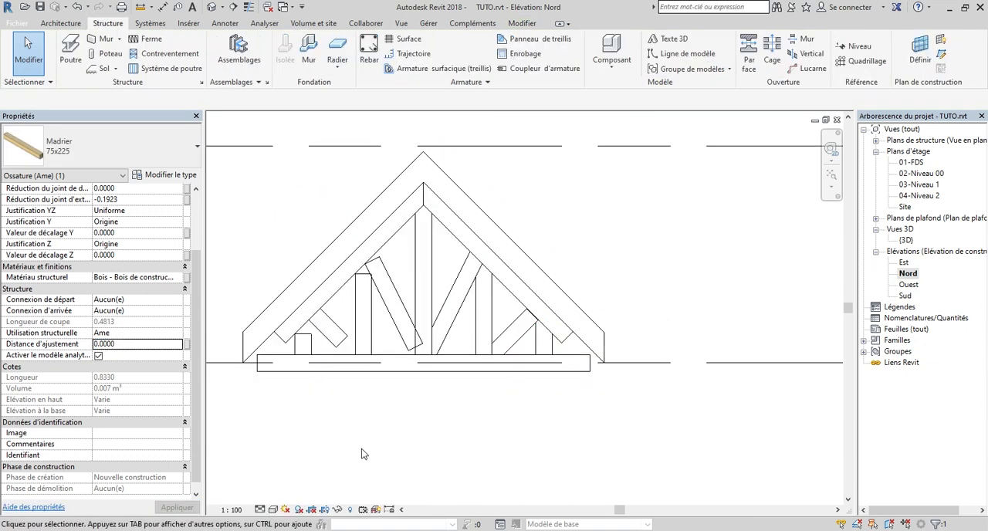
click(274, 509)
click(311, 473)
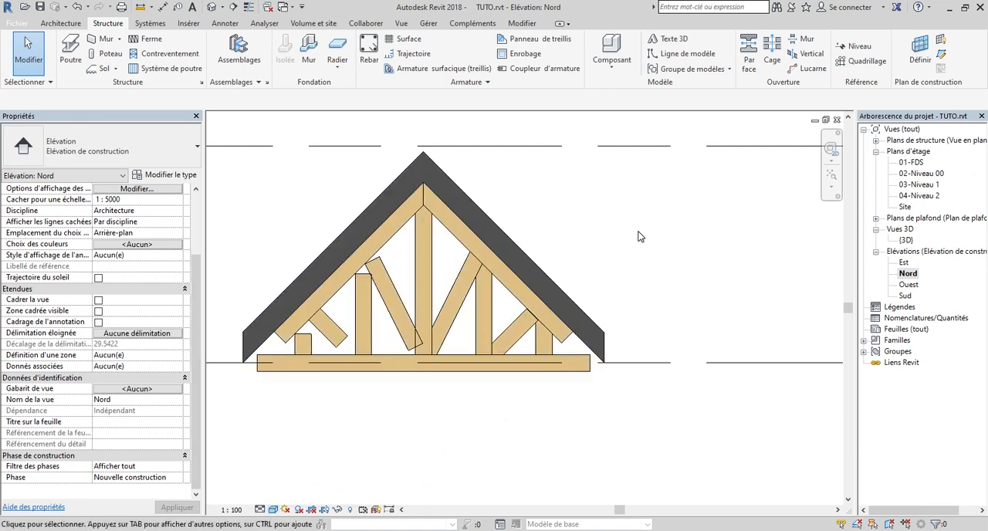
Examine the coped joints of the truss's right half against the uncoped left half in the elevation
scroll(527, 267, up, 2)
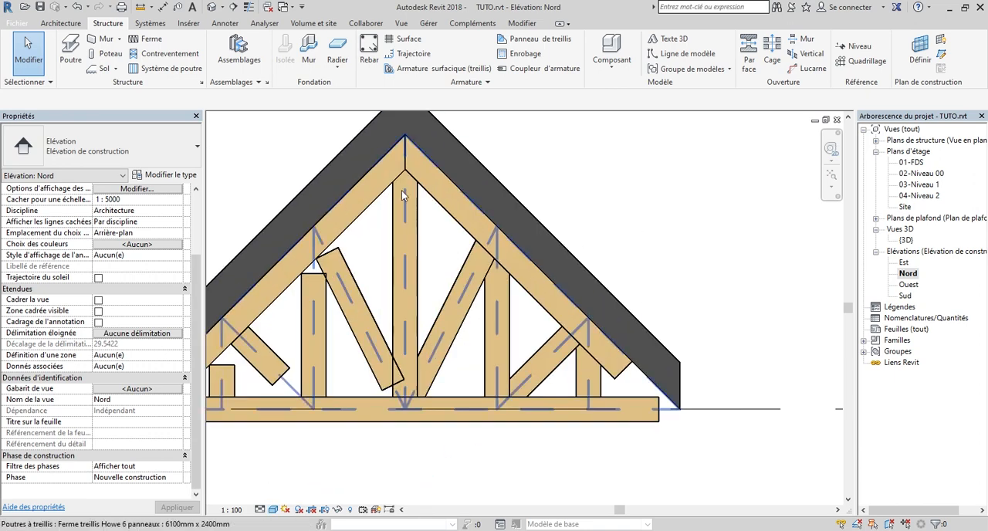
scroll(522, 330, down, 3)
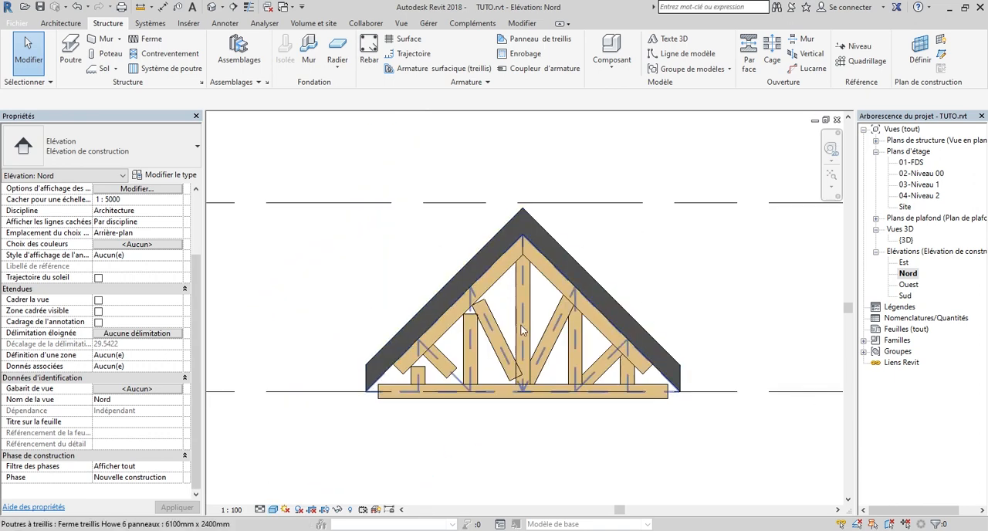
scroll(617, 366, up, 2)
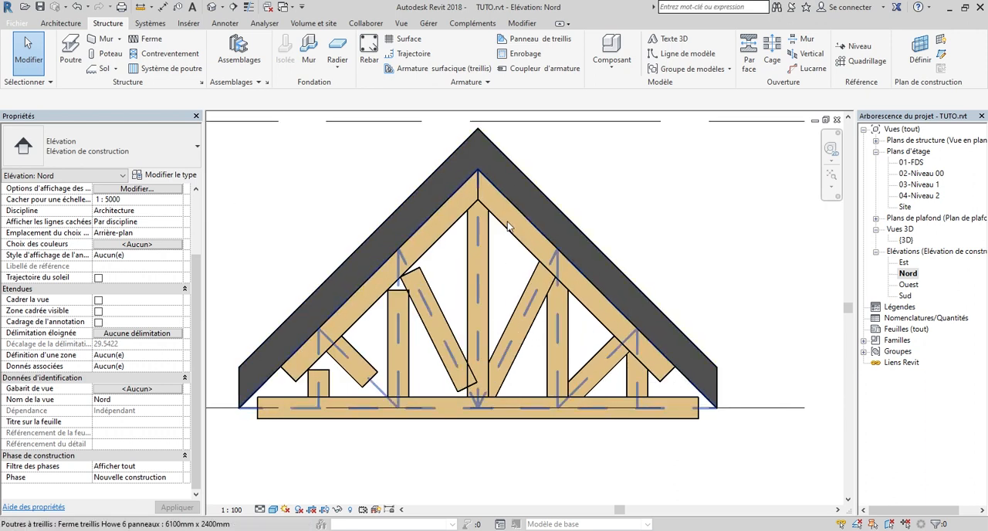
scroll(510, 238, down, 1)
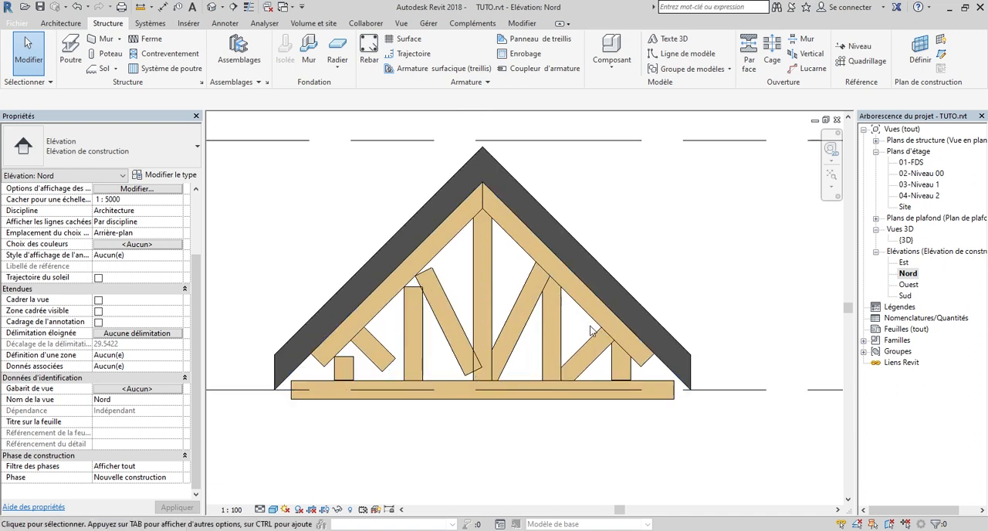
scroll(681, 392, up, 2)
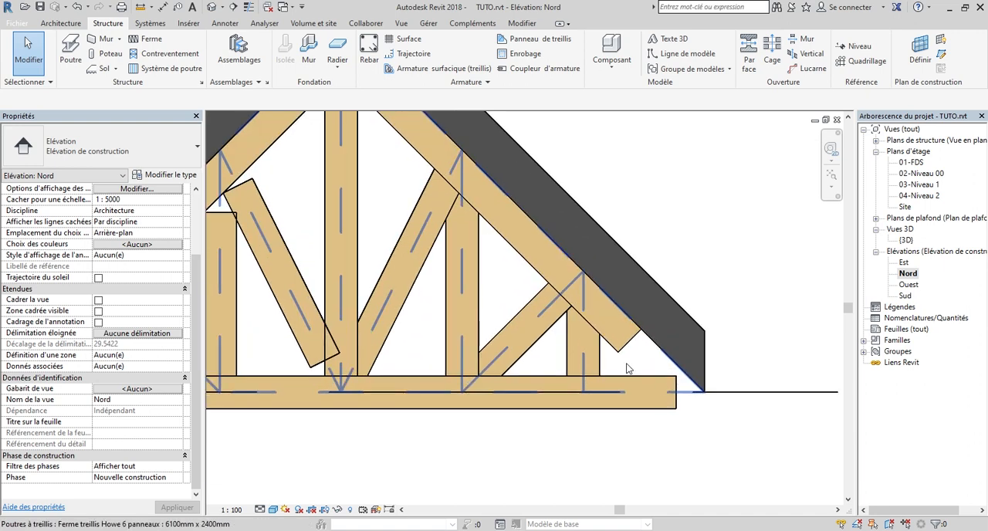
scroll(664, 394, down, 2)
scroll(662, 395, up, 2)
scroll(656, 397, down, 2)
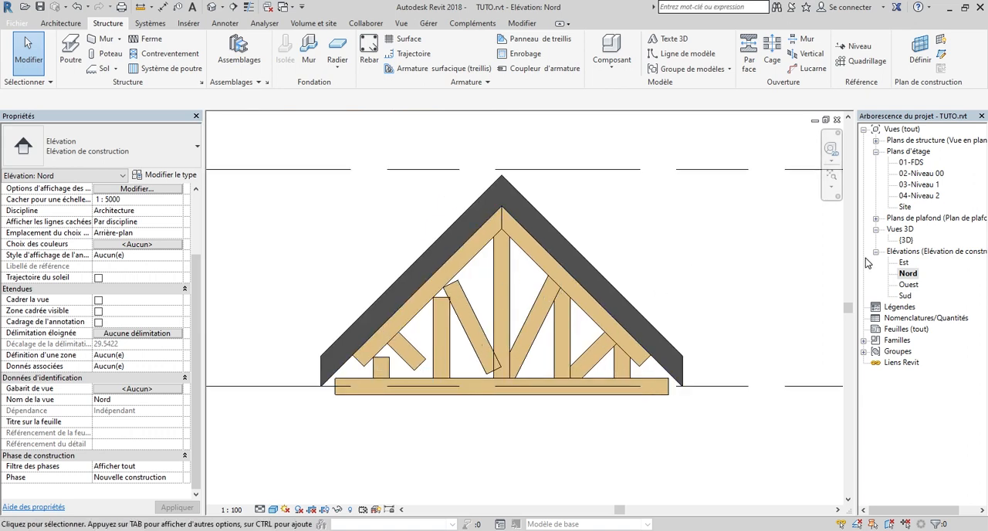
Open the {3D} view, orient it to the back face and orbit slightly to see the truss under the roof
double_click(906, 241)
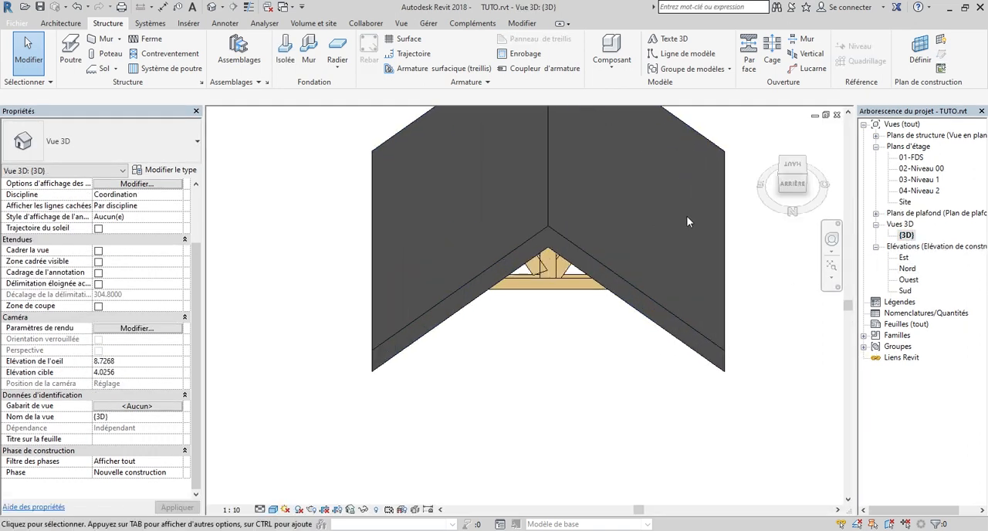
click(791, 184)
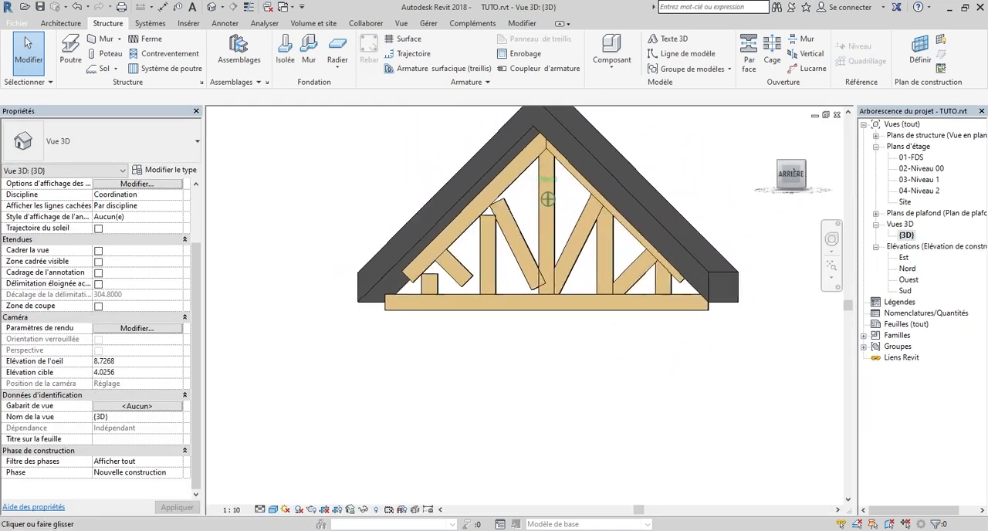
shift+middle_drag(487, 236, 389, 257)
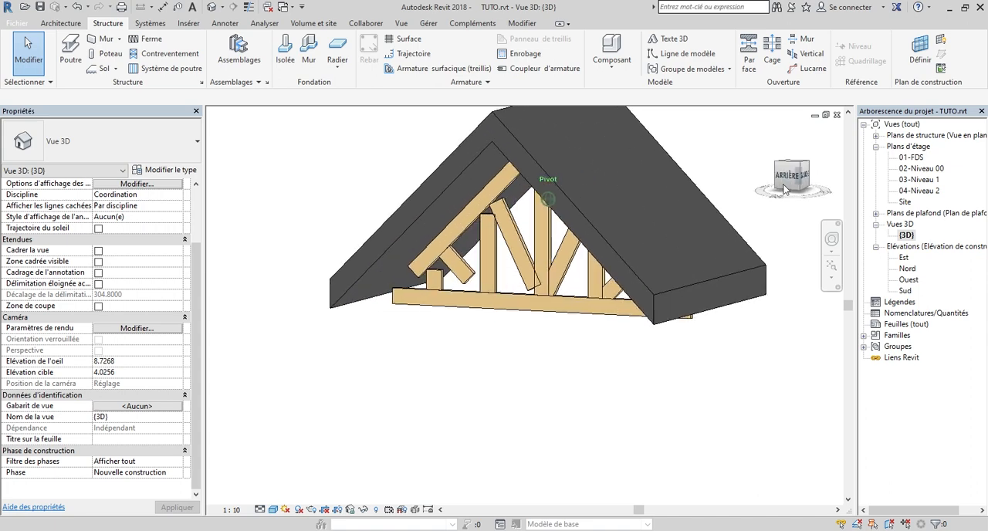
Examine the uncoped joints between the left verticals, diagonals, top chord and bottom chord in 3D
scroll(389, 260, up, 5)
scroll(498, 302, down, 2)
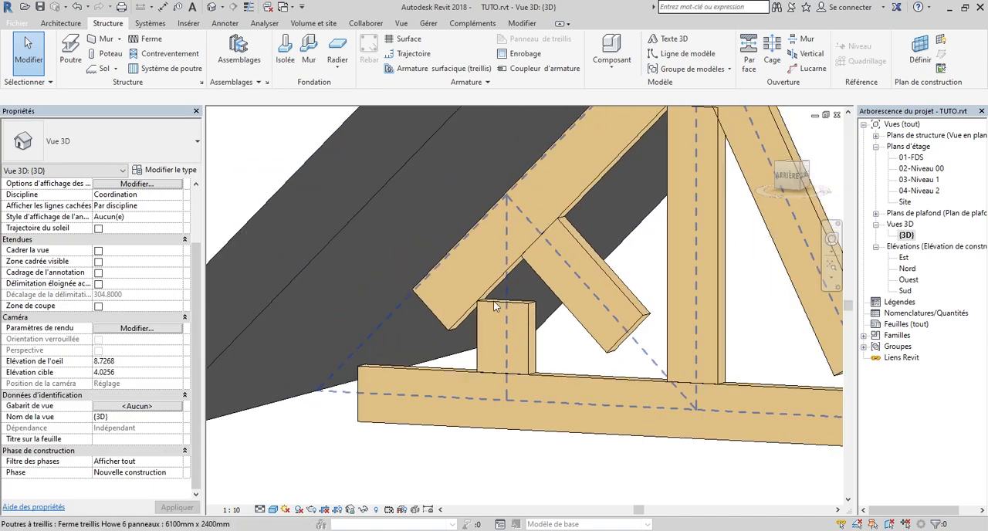
scroll(509, 302, up, 4)
scroll(472, 354, down, 4)
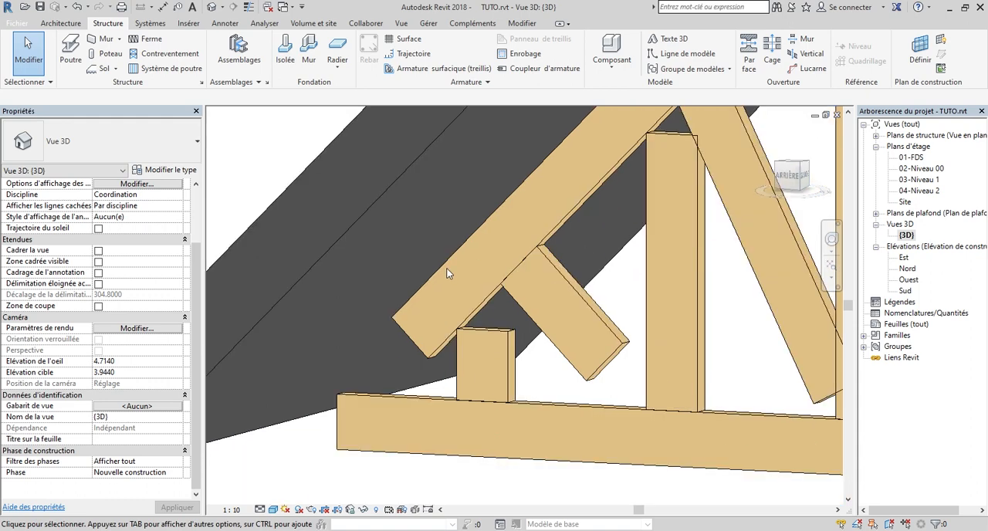
shift+middle_drag(492, 332, 456, 357)
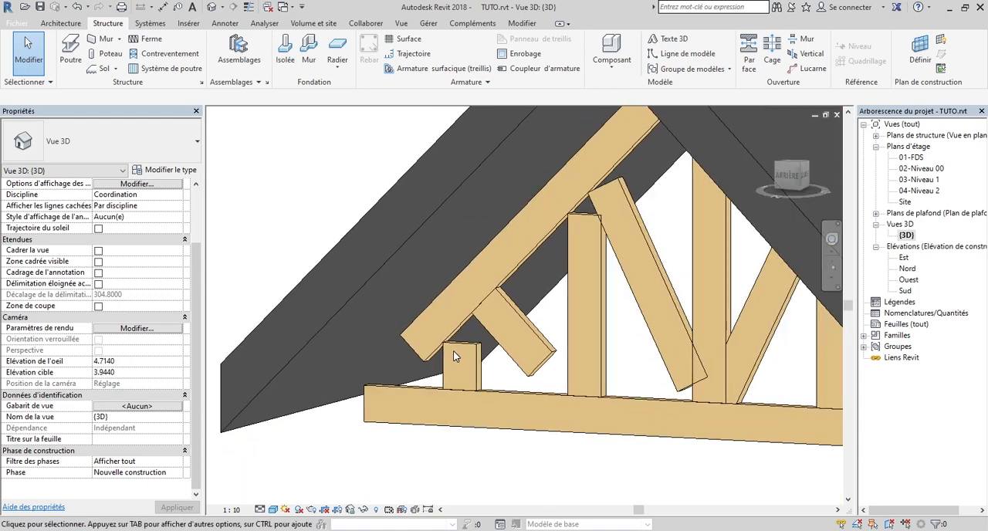
scroll(438, 349, down, 3)
scroll(490, 391, up, 6)
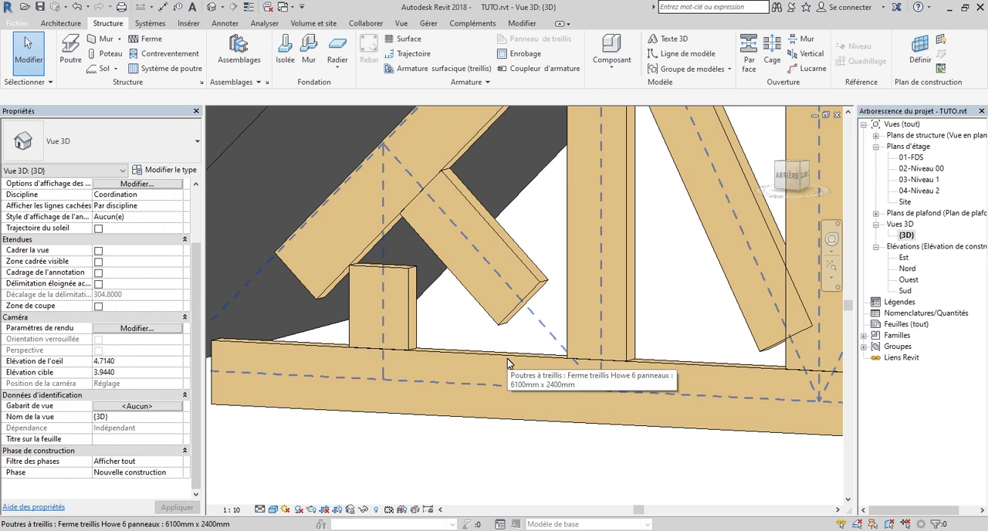
scroll(507, 363, down, 3)
scroll(498, 364, up, 3)
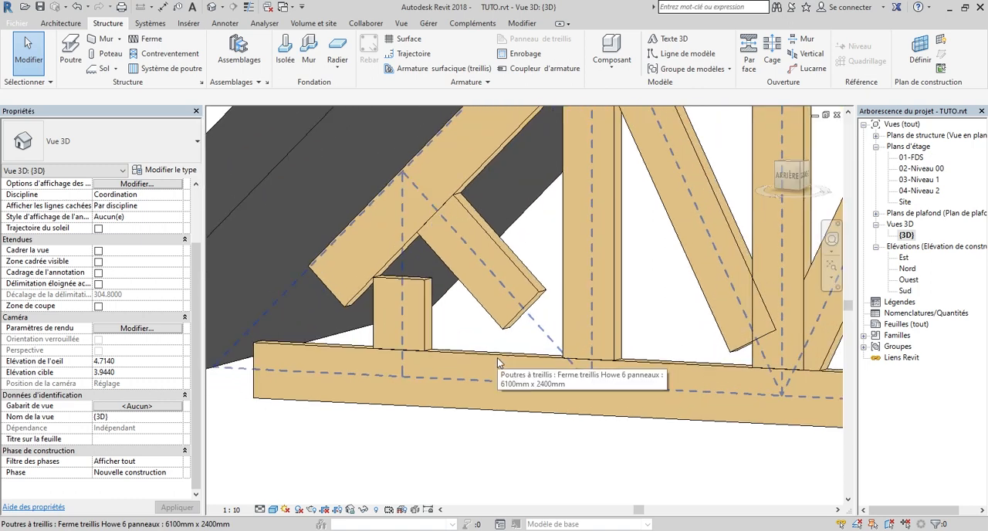
scroll(487, 362, down, 3)
scroll(473, 363, up, 3)
scroll(481, 382, down, 3)
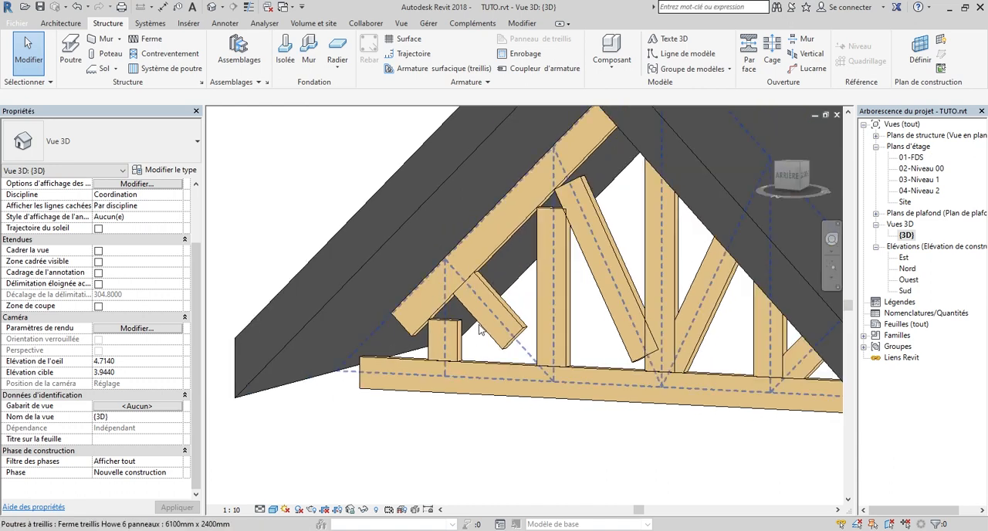
scroll(484, 298, up, 3)
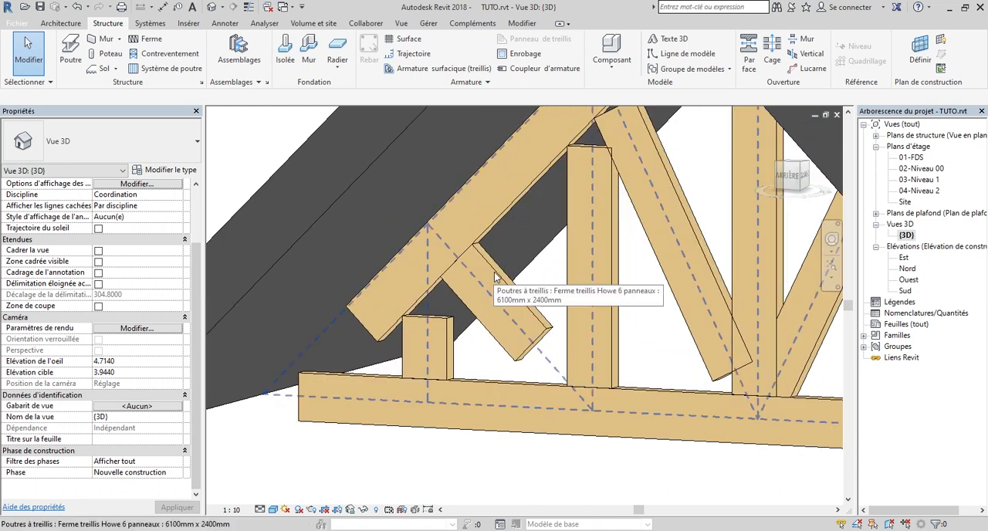
Change the short diagonal near the truss's left end to the Chevron 65x75 type
scroll(480, 312, down, 3)
scroll(480, 312, up, 3)
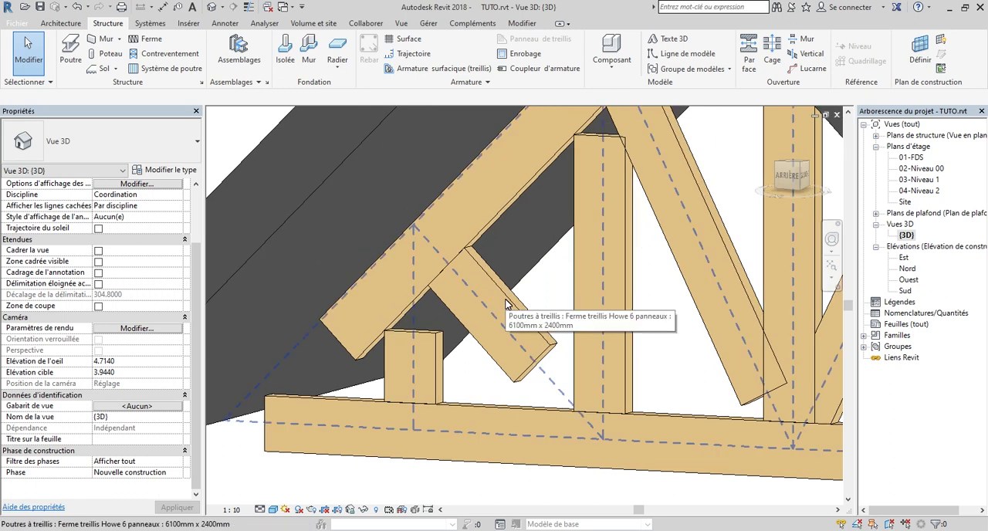
key(Tab)
click(506, 303)
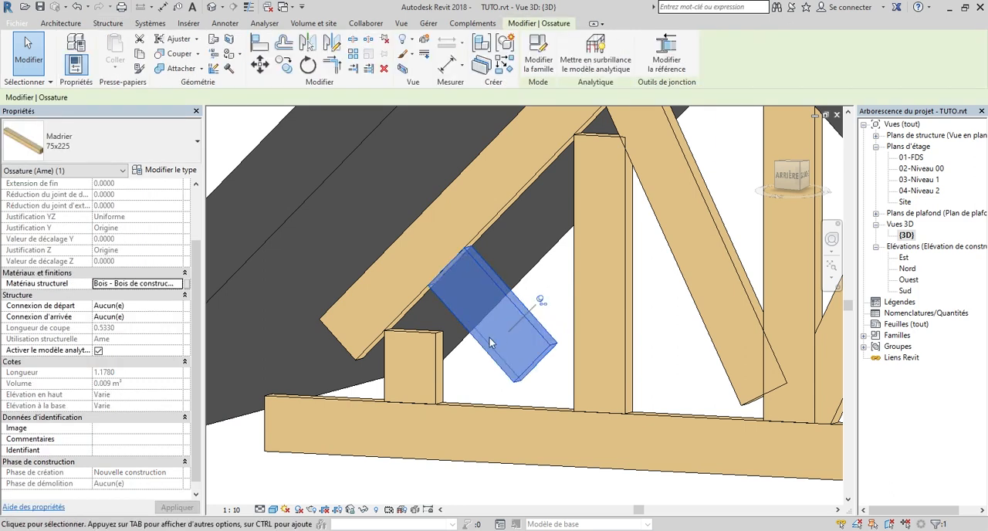
click(80, 138)
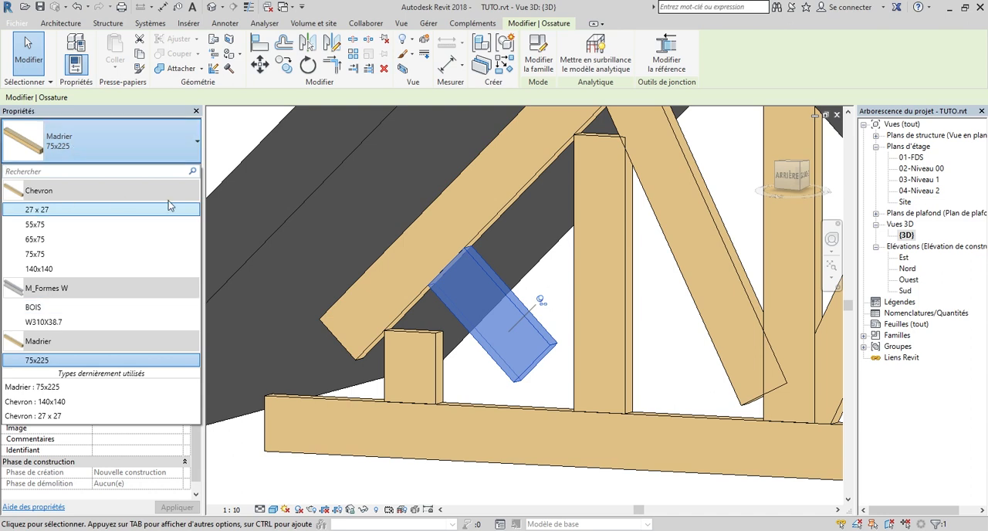
click(54, 239)
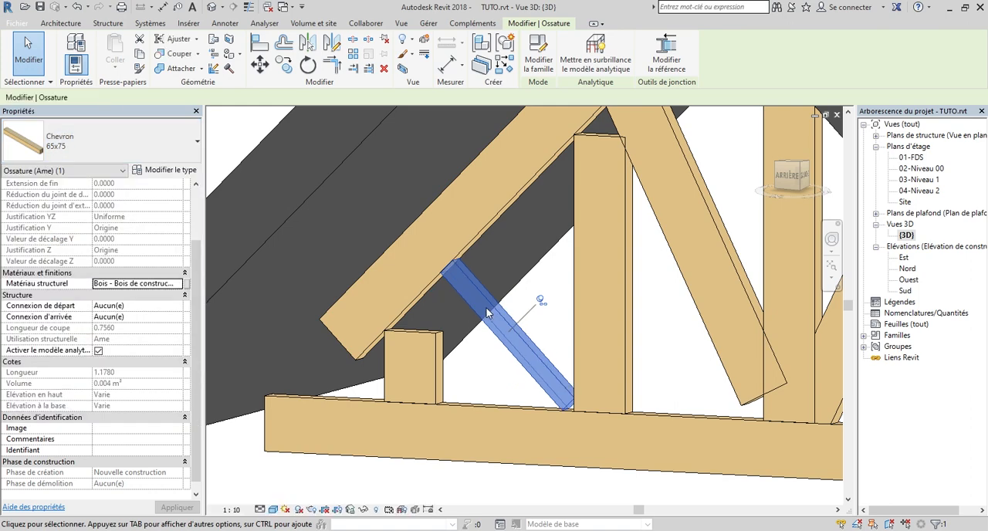
scroll(436, 277, down, 3)
scroll(446, 273, up, 2)
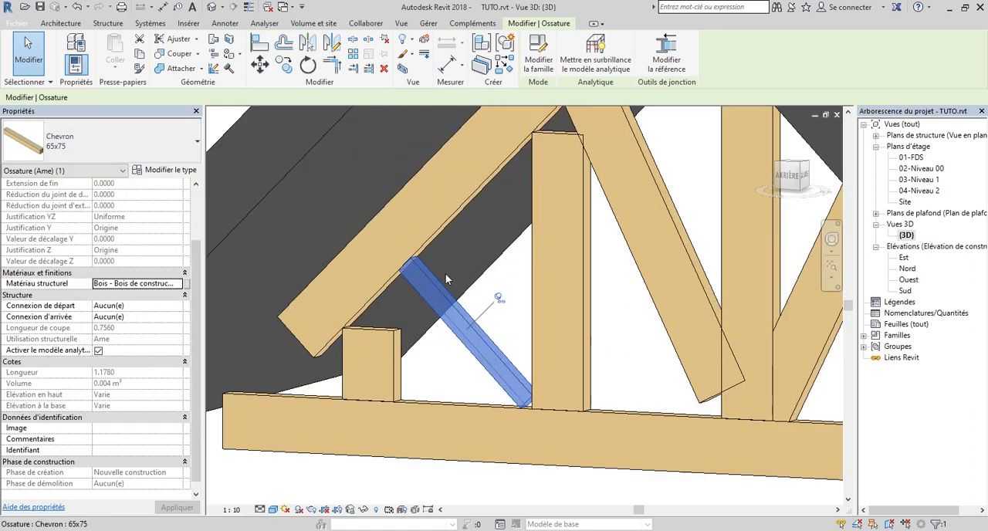
scroll(446, 296, down, 3)
scroll(447, 296, up, 4)
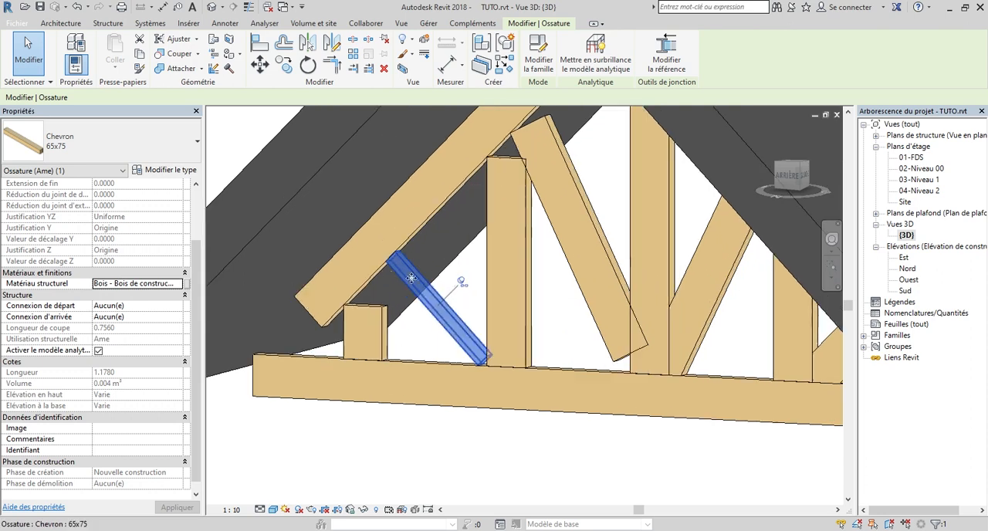
Return the short left diagonal to the Madrier 75x225 type and deselect it
click(108, 144)
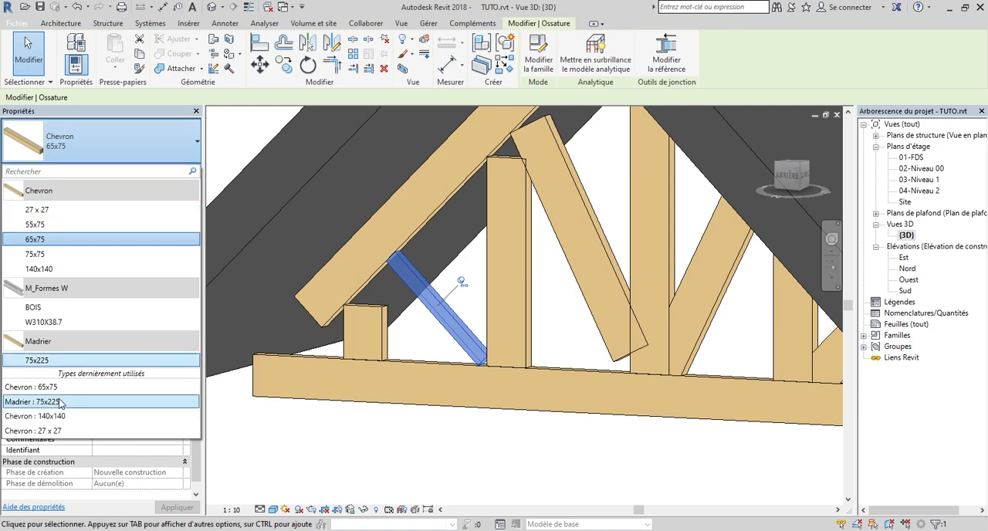
click(94, 363)
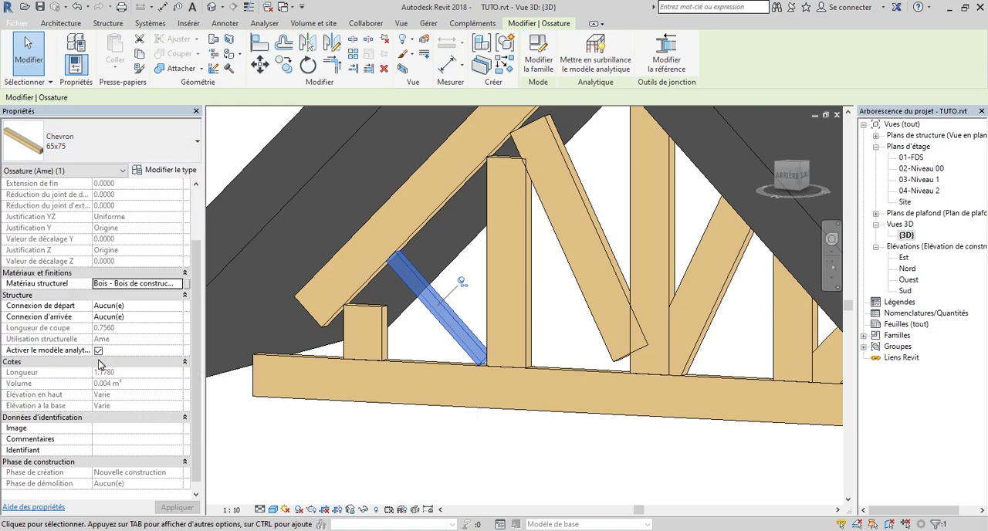
click(480, 441)
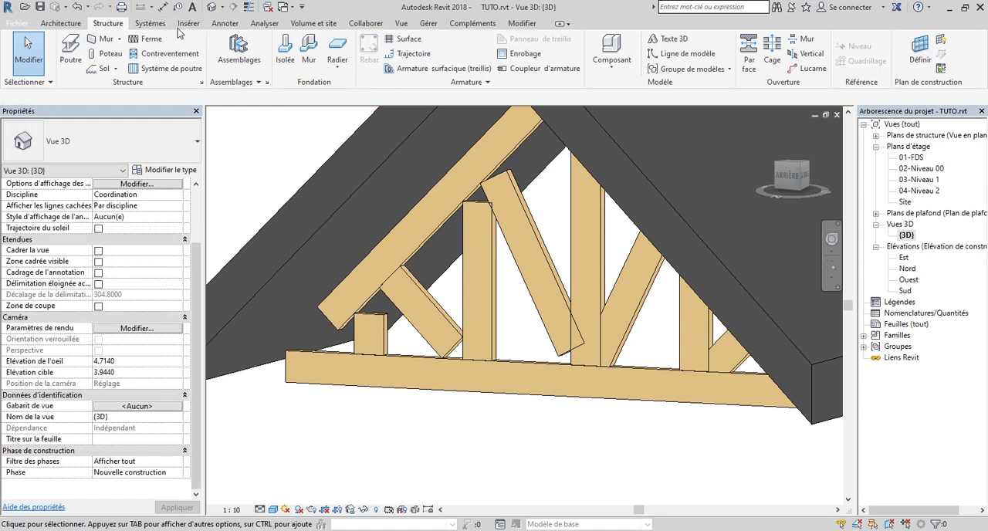
Start loading a family and browse the library to the Structure > Ossature > Bois folder
click(189, 23)
click(543, 53)
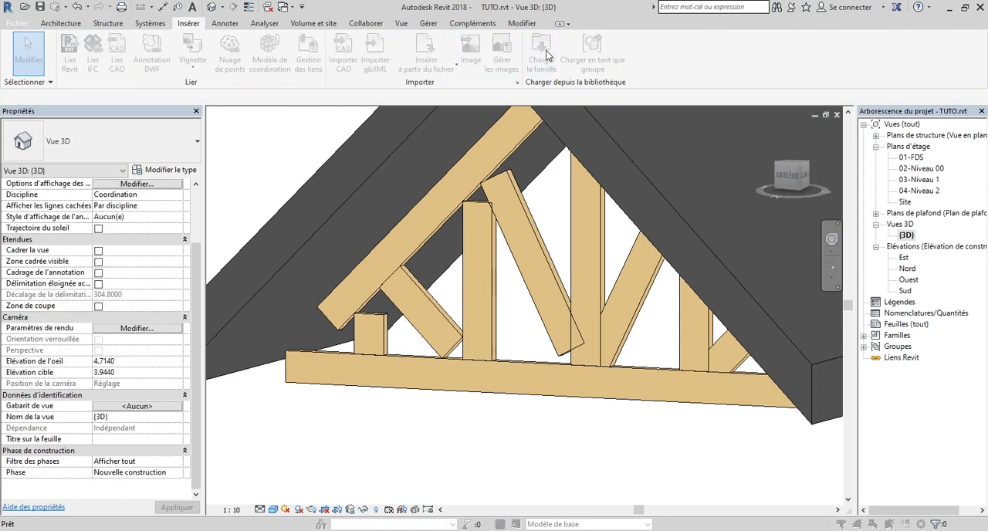
double_click(578, 308)
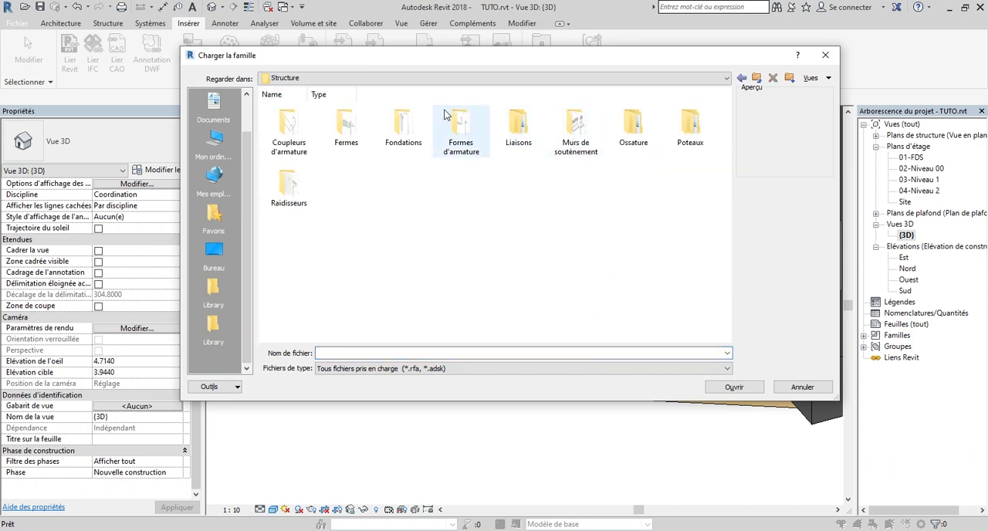
double_click(619, 131)
double_click(461, 124)
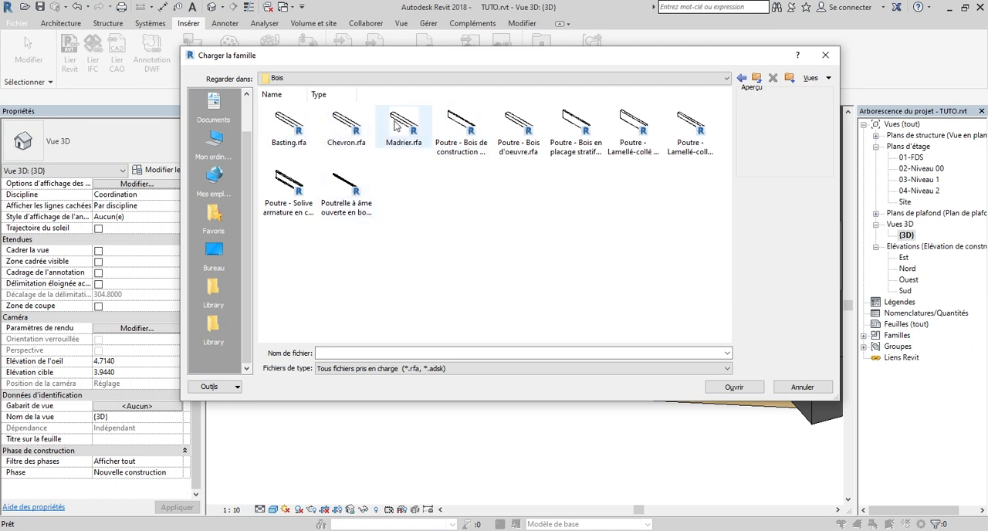
Load all the wood framing families in the Bois folder together, including Basting, Chevron, Madrier and the Poutre families, without specifying types
click(347, 134)
click(414, 134)
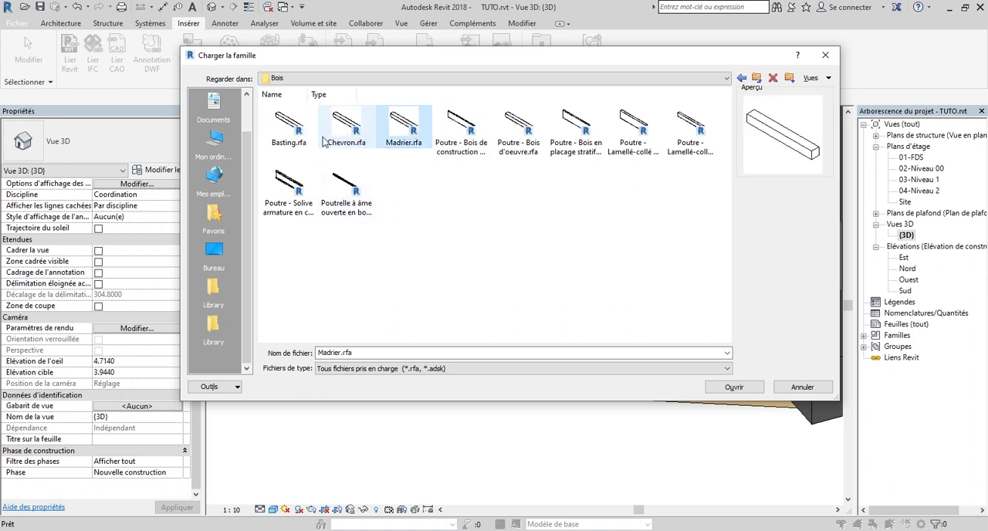
click(284, 124)
click(346, 126)
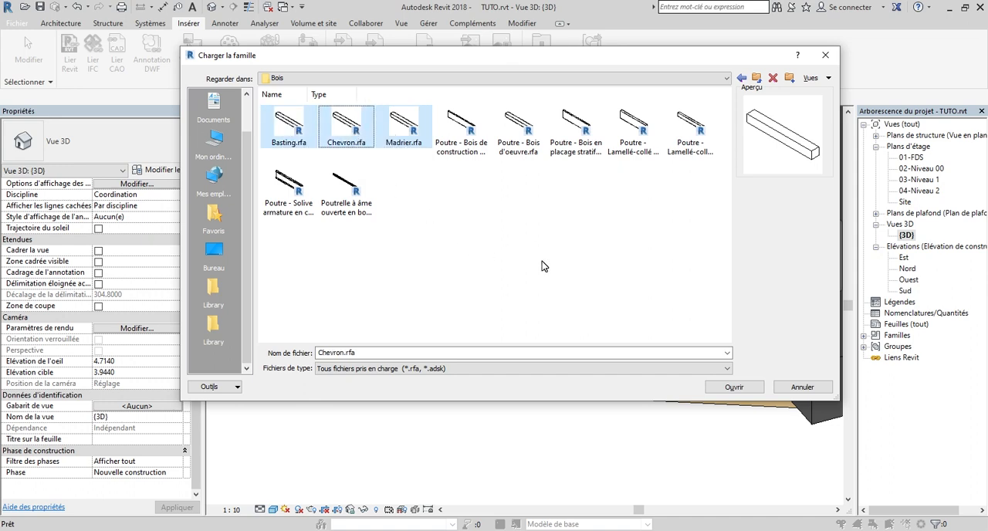
ctrl+click(535, 136)
ctrl+click(588, 140)
ctrl+click(633, 136)
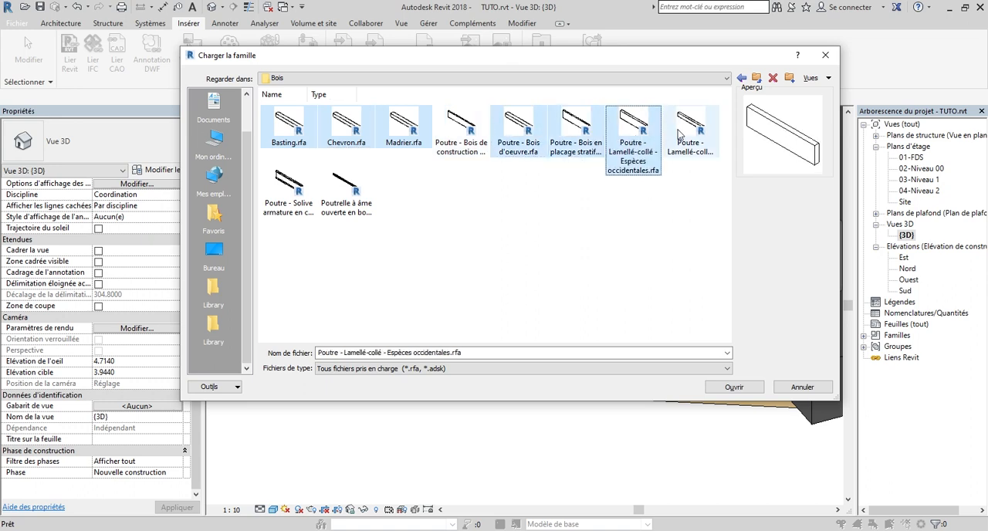
ctrl+click(680, 131)
ctrl+click(346, 189)
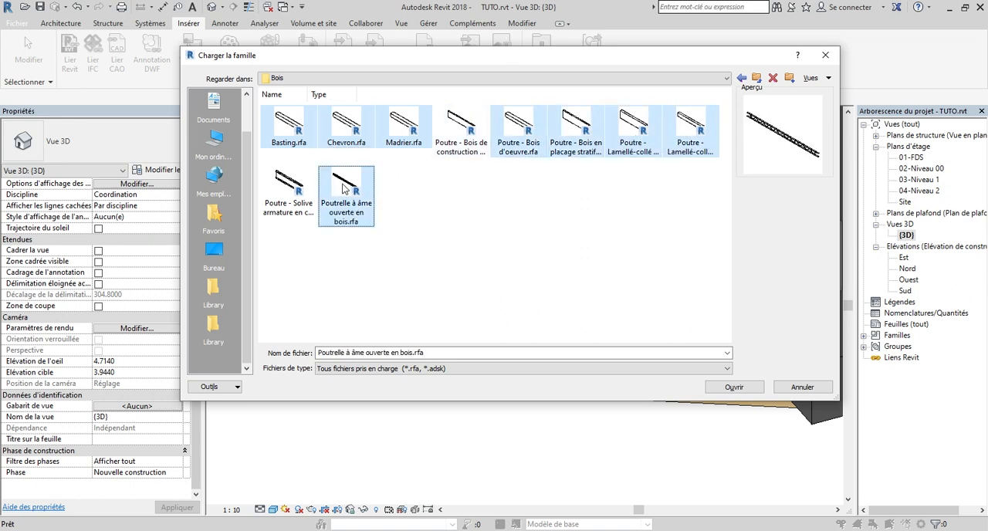
ctrl+click(463, 137)
ctrl+click(277, 202)
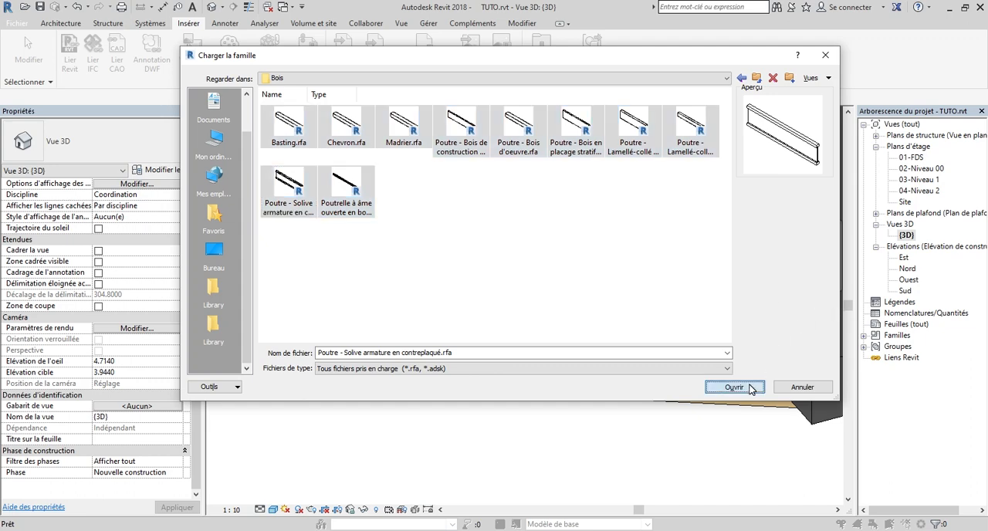
click(749, 386)
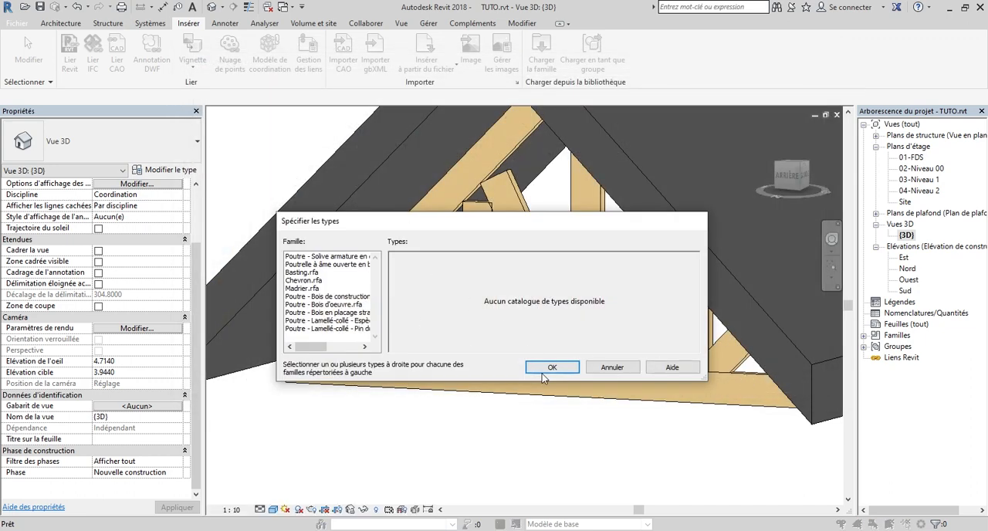
click(550, 368)
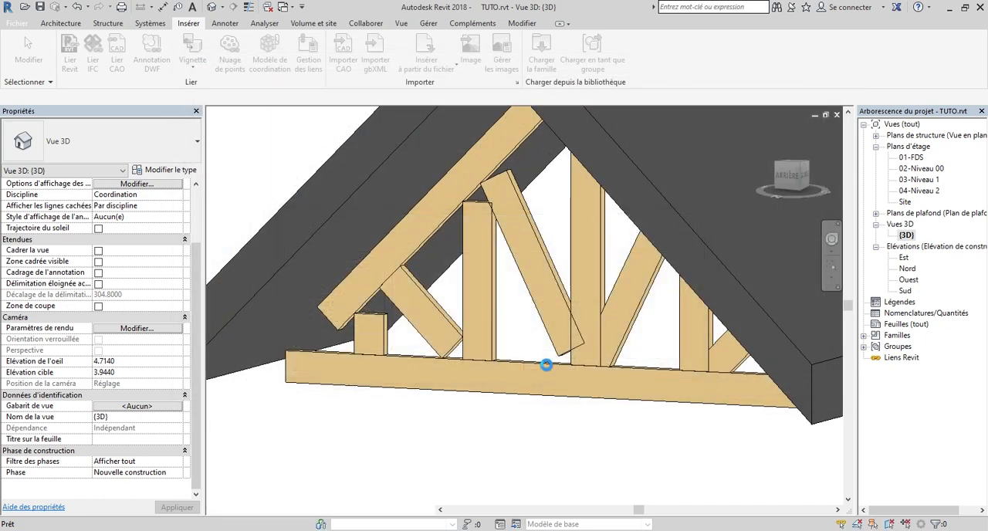
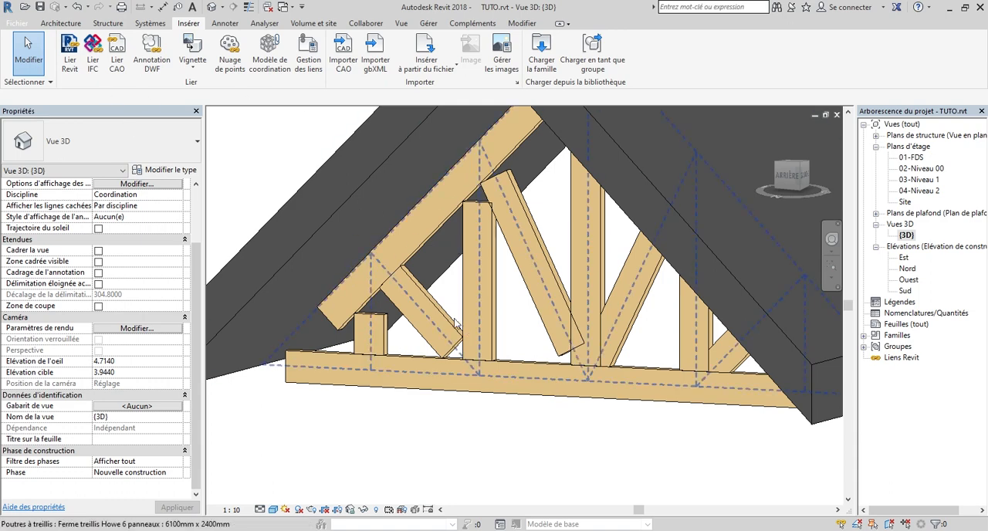
Select the short left diagonal of the truss, look through its available framing types and deselect it
key(Tab)
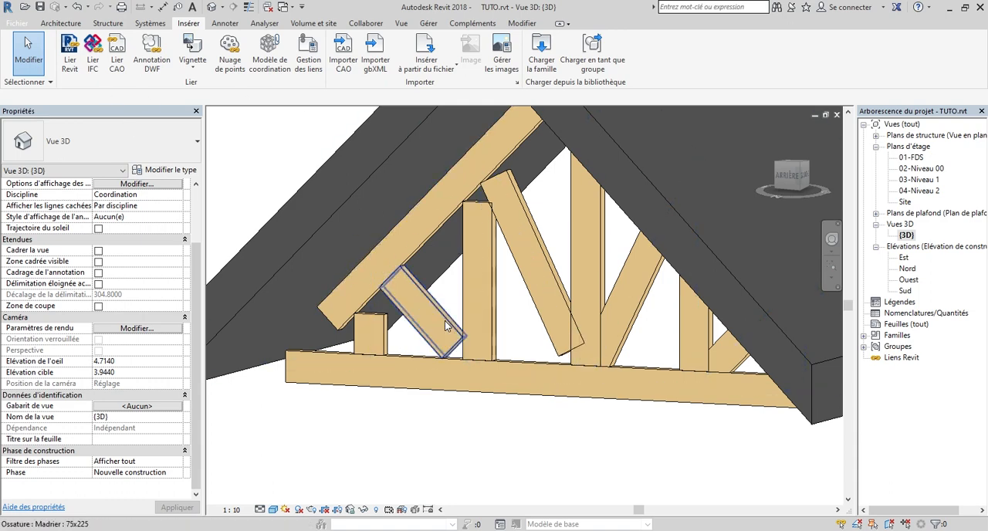
click(445, 325)
click(126, 151)
drag(213, 235, 197, 203)
click(282, 137)
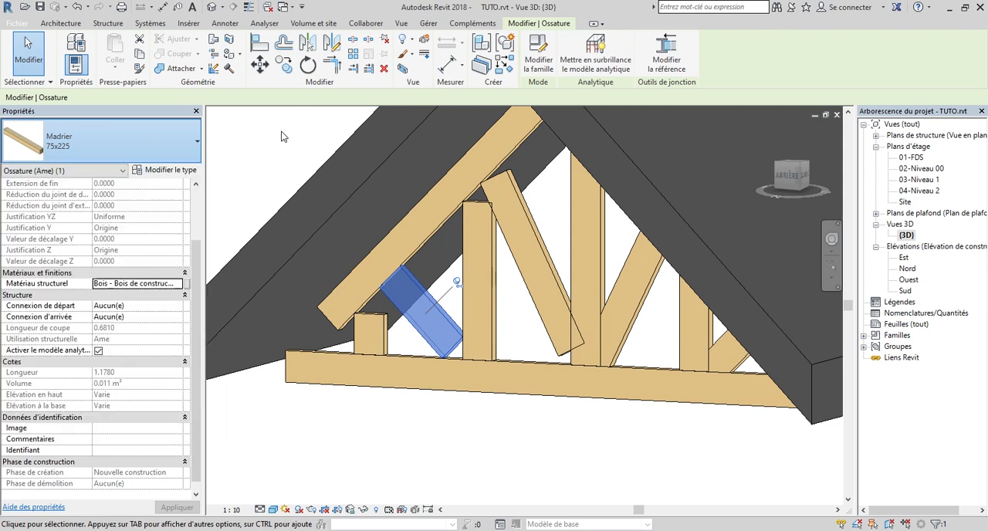
click(282, 175)
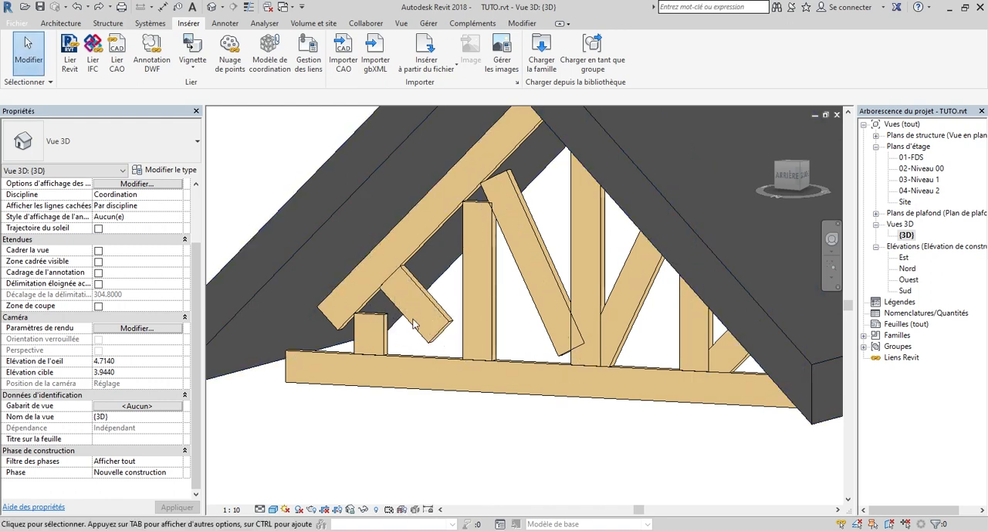
Inspect the truss from its other side and check the framing types available for the vertical web member in its right half
scroll(379, 343, up, 2)
scroll(379, 342, down, 3)
scroll(379, 343, down, 2)
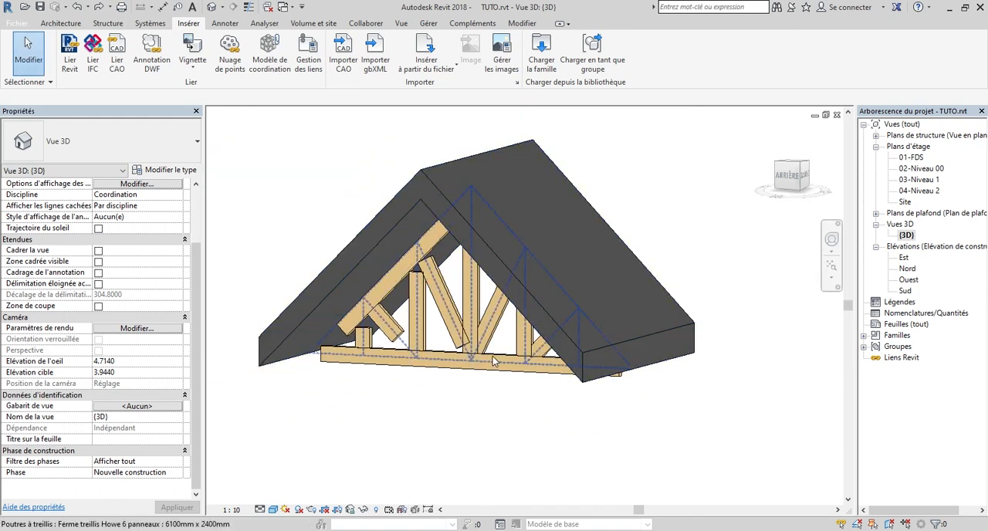
drag(791, 179, 839, 169)
scroll(533, 314, up, 2)
scroll(533, 314, up, 1)
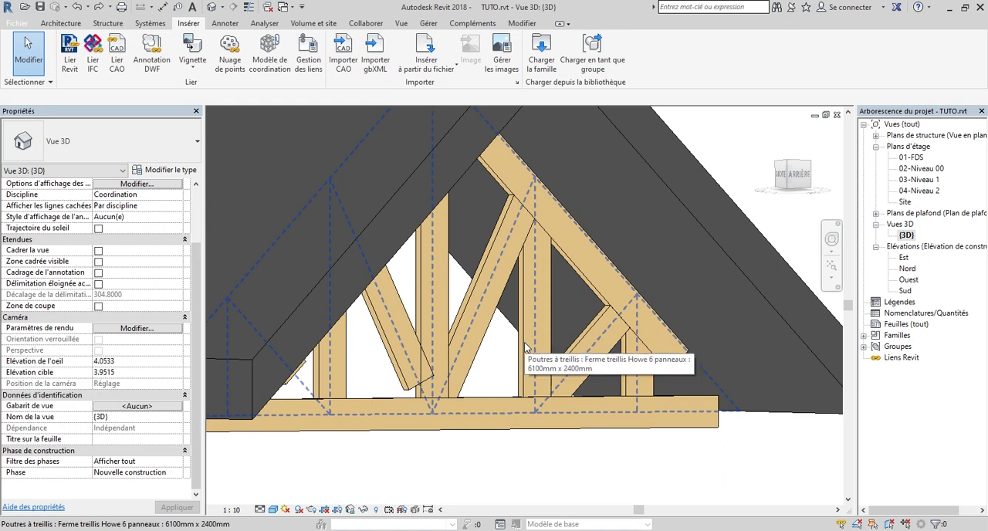
key(Tab)
click(525, 348)
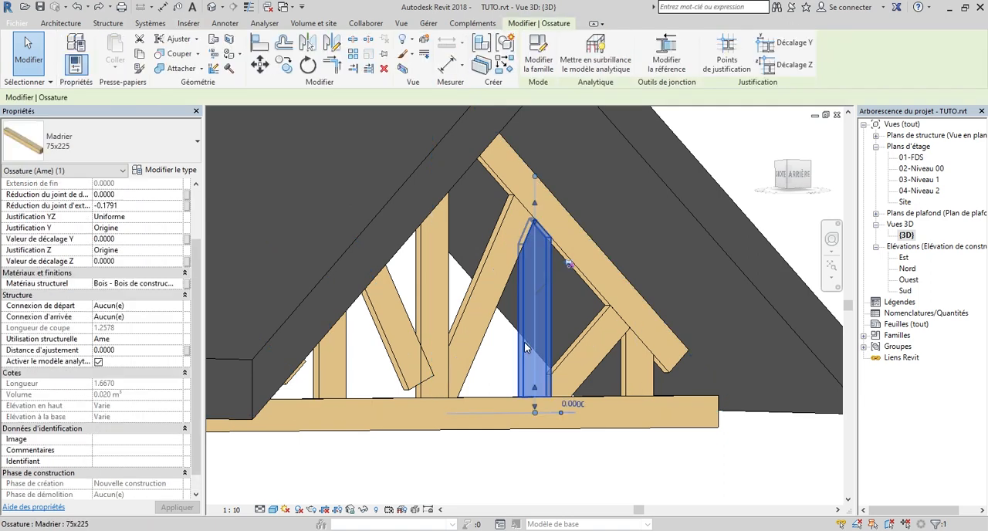
click(74, 152)
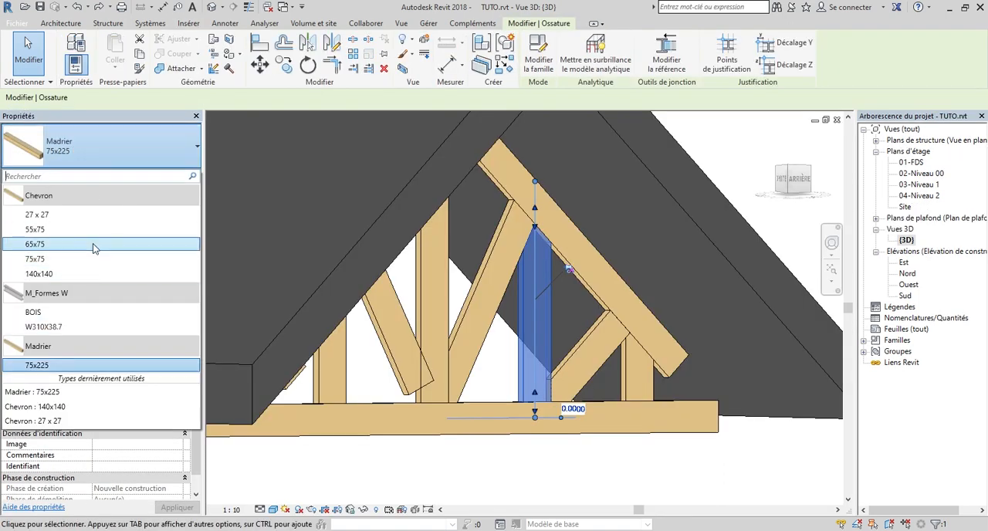
key(Escape)
key(Escape)
Orient the 3D view to the back of the roof, and open the 03-Niveau 1 floor plan
scroll(514, 422, down, 6)
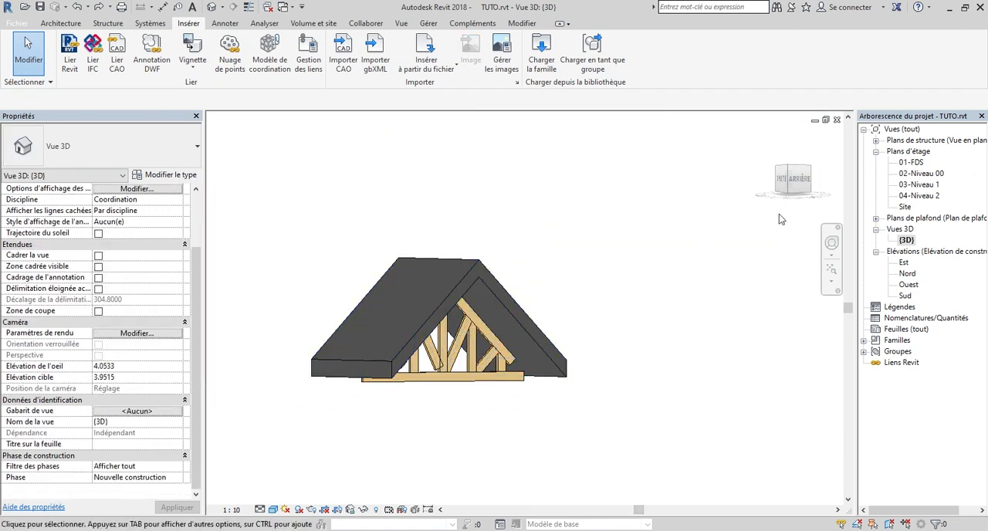
click(801, 185)
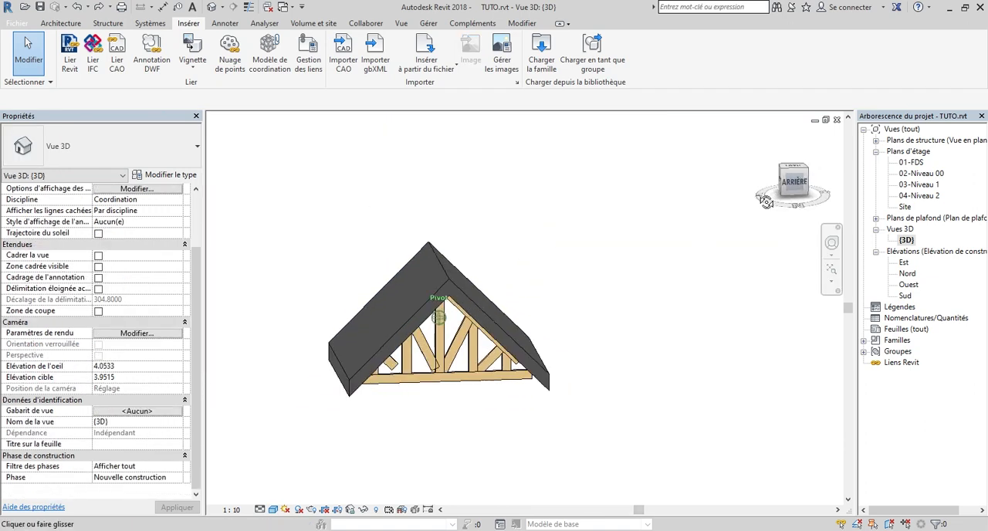
double_click(930, 185)
double_click(929, 191)
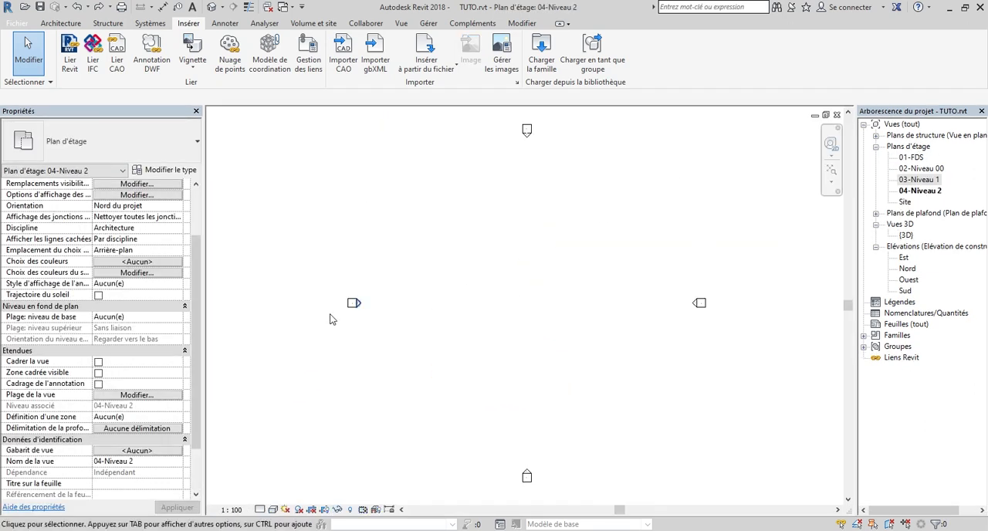
double_click(928, 178)
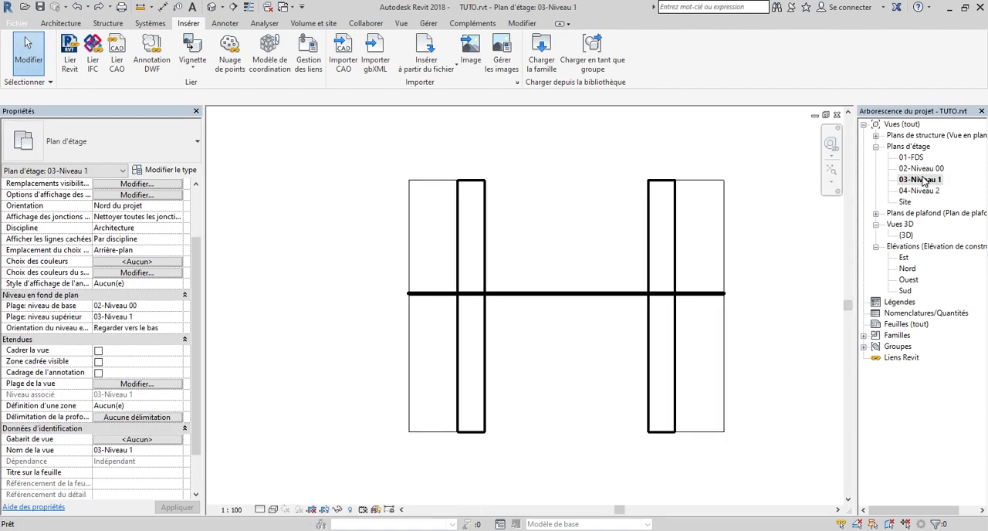
Edit the roof footprint, stretching its upper edge to about 5.4 m from the truss, and finish the sketch
scroll(579, 271, up, 2)
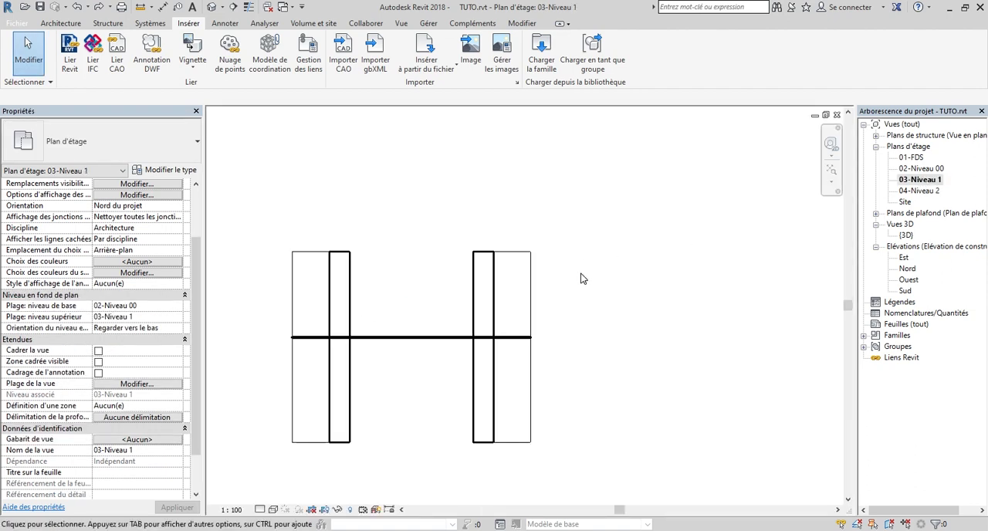
click(505, 257)
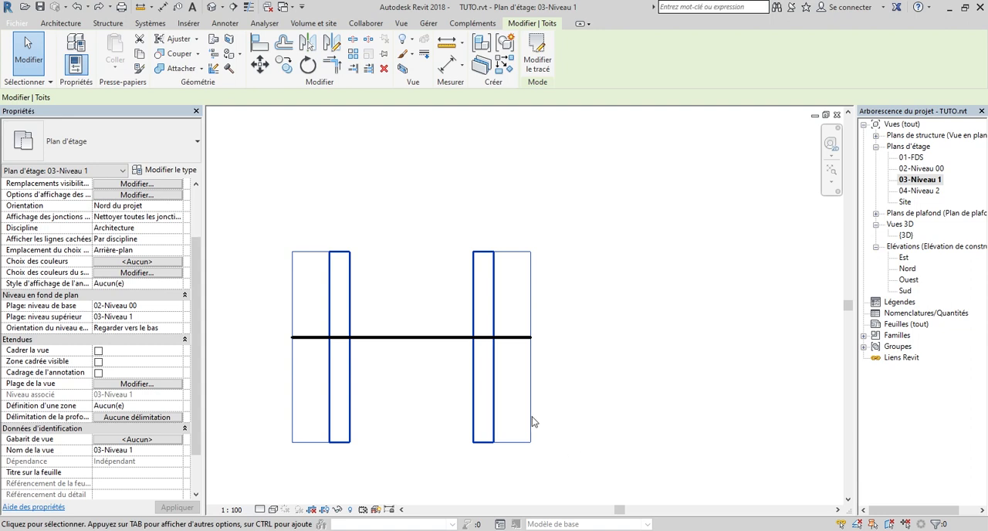
scroll(540, 401, down, 2)
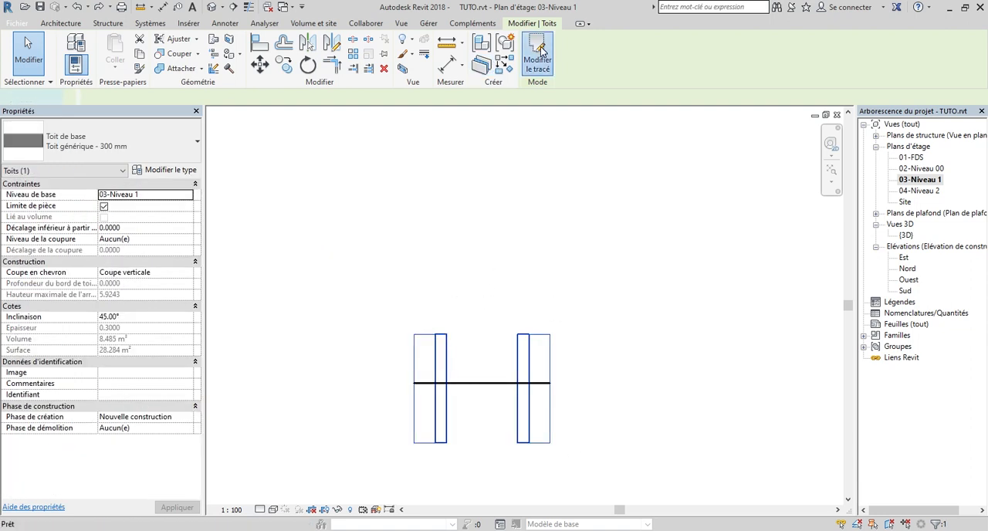
click(537, 54)
click(494, 335)
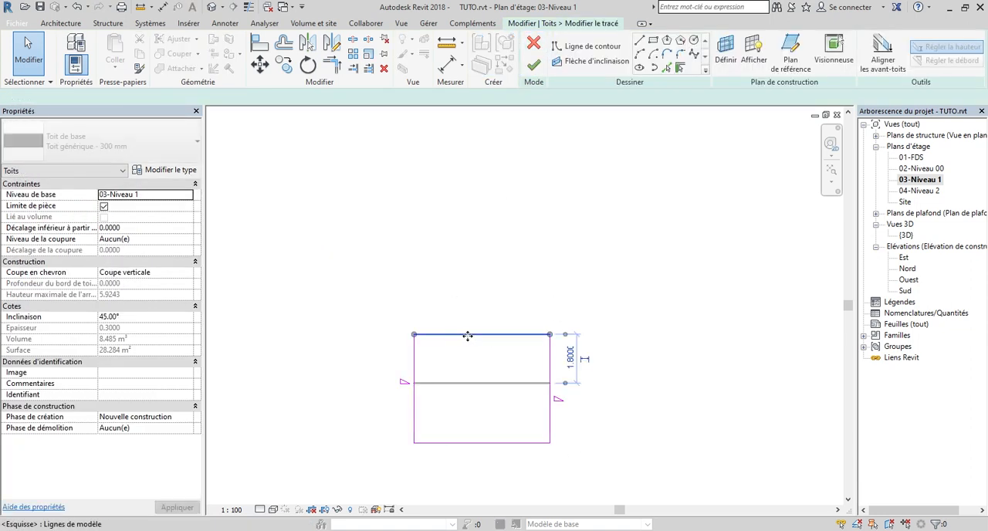
drag(469, 335, 467, 229)
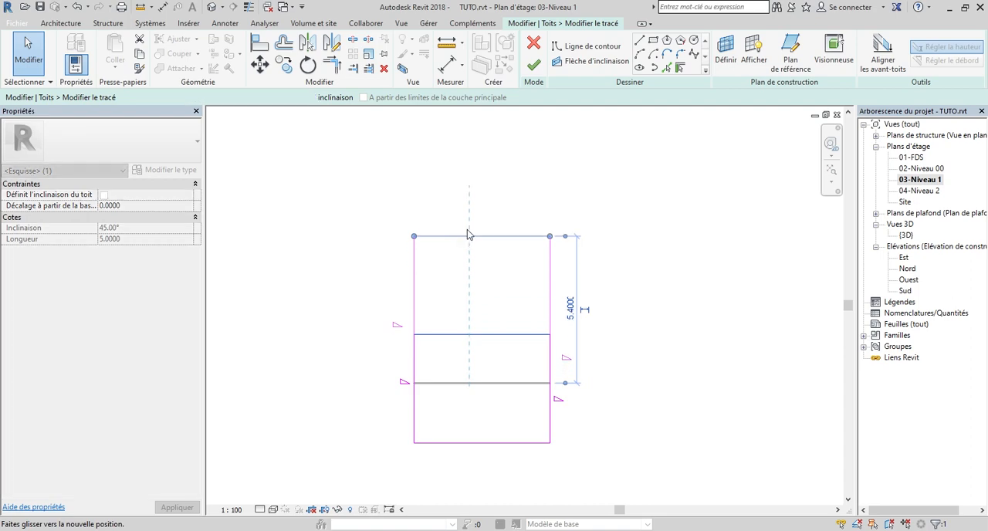
click(534, 66)
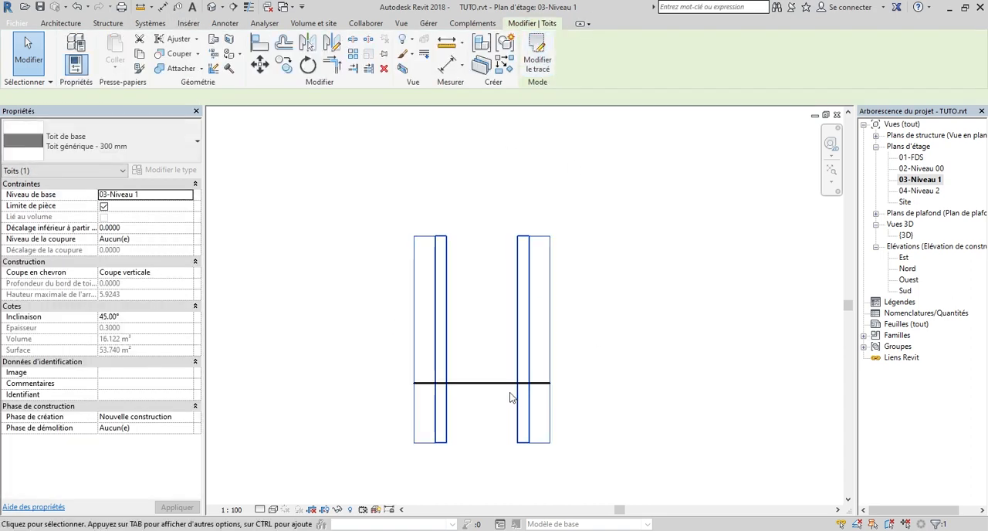
click(735, 276)
Move the truss down the plan along the roof's left edge, close to the lower end of the roof
click(466, 384)
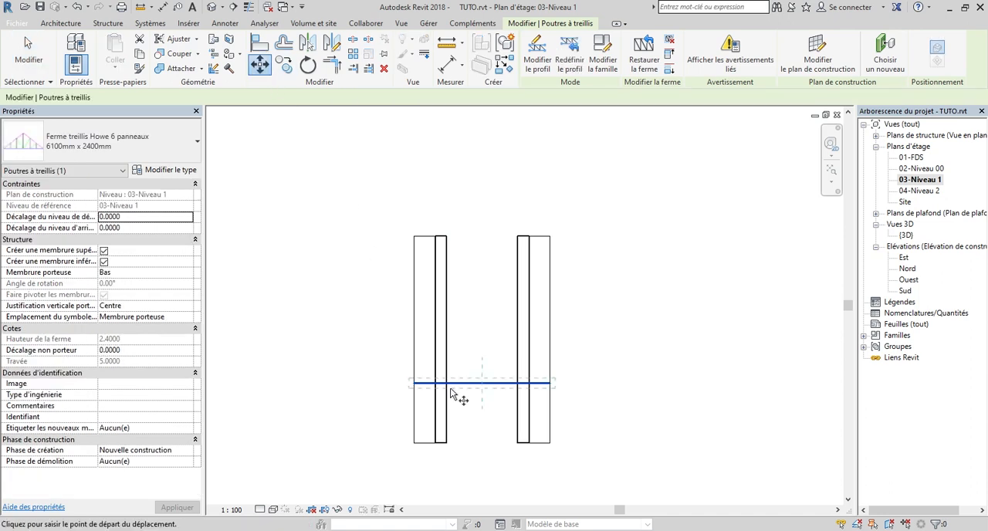
scroll(457, 398, up, 2)
click(395, 381)
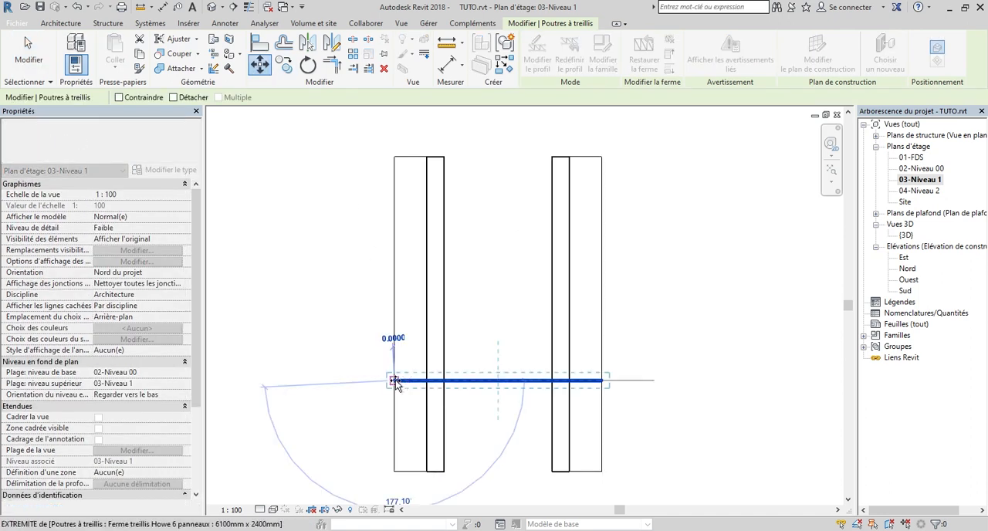
click(395, 454)
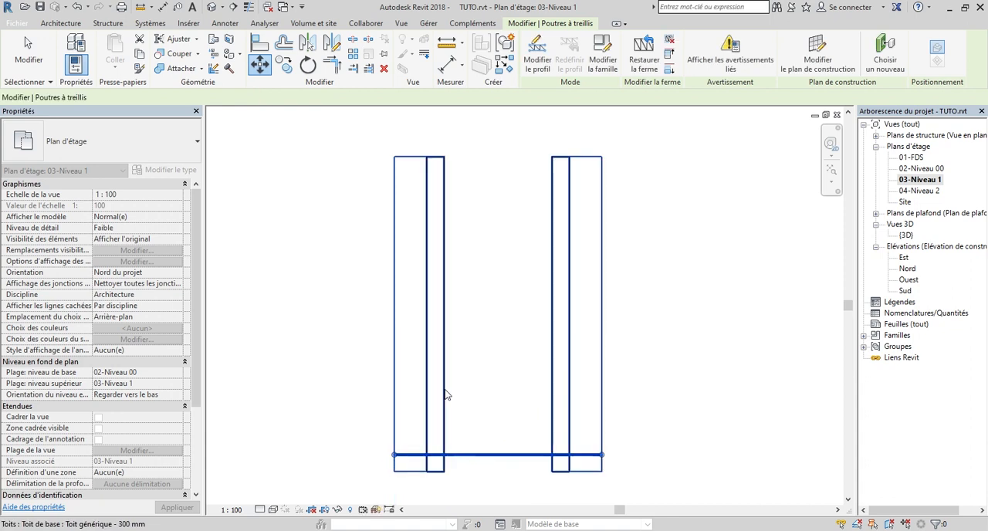
Copy the truss up the plan in multiple mode, placing two copies at successive 1.5 m spacings
click(285, 63)
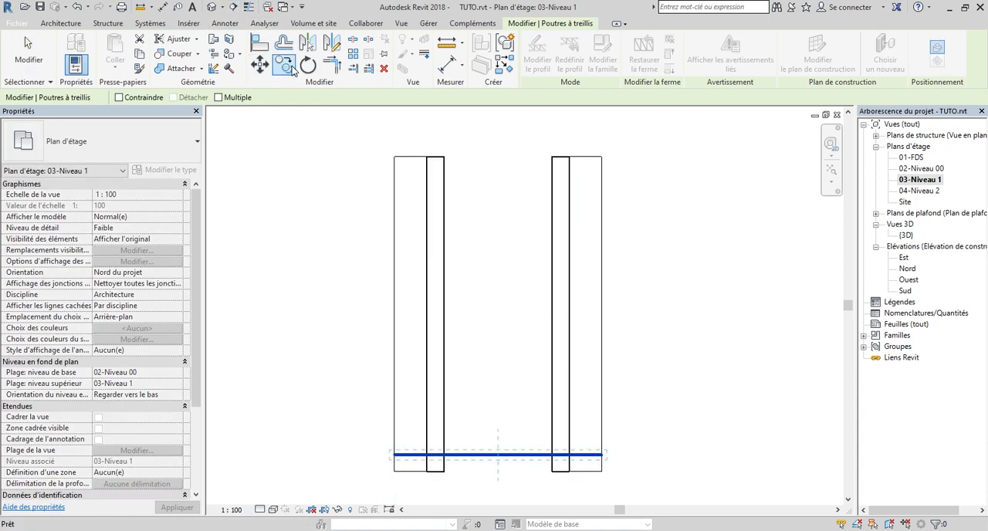
click(394, 455)
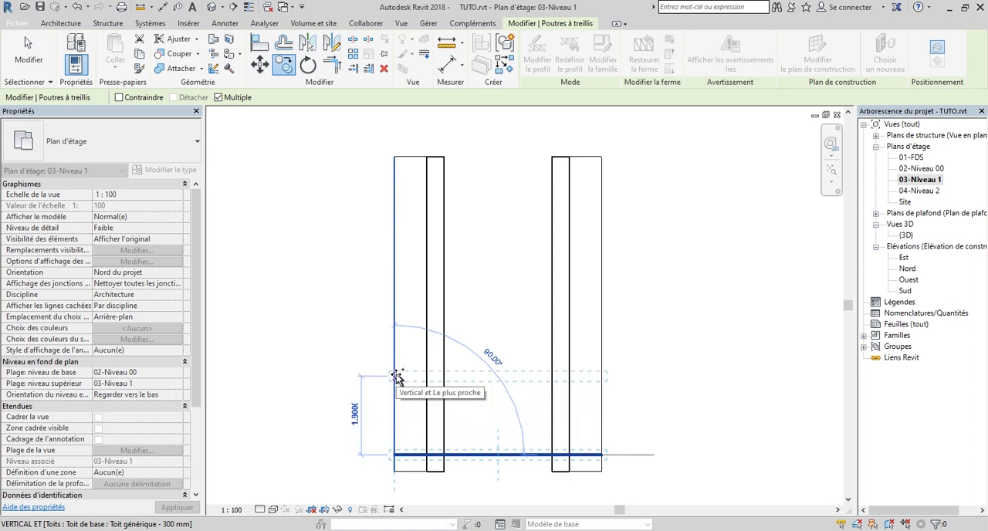
text(1.5)
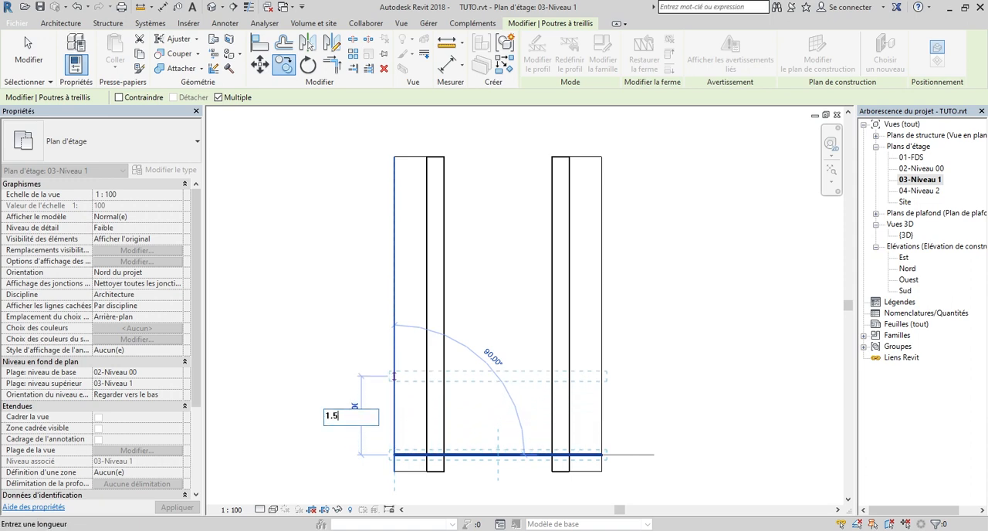
key(Return)
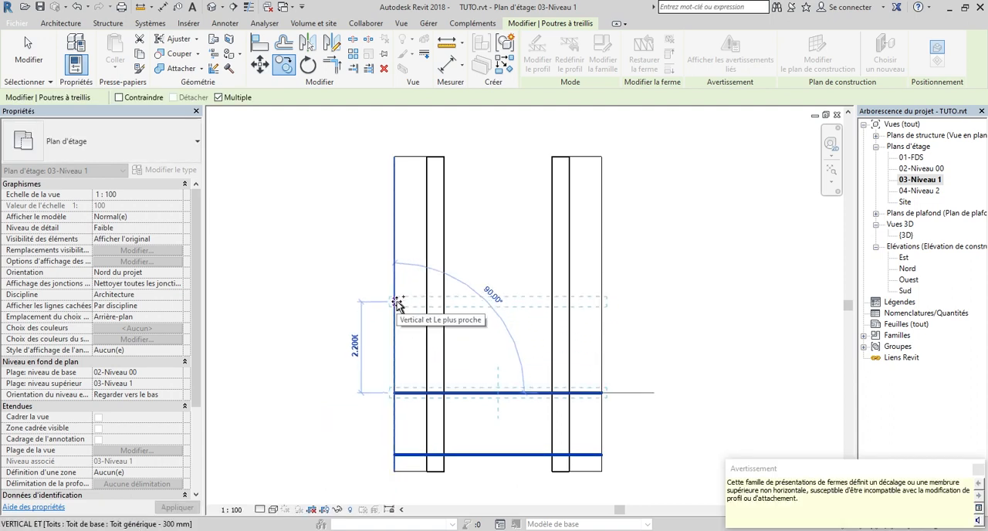
text(1.5)
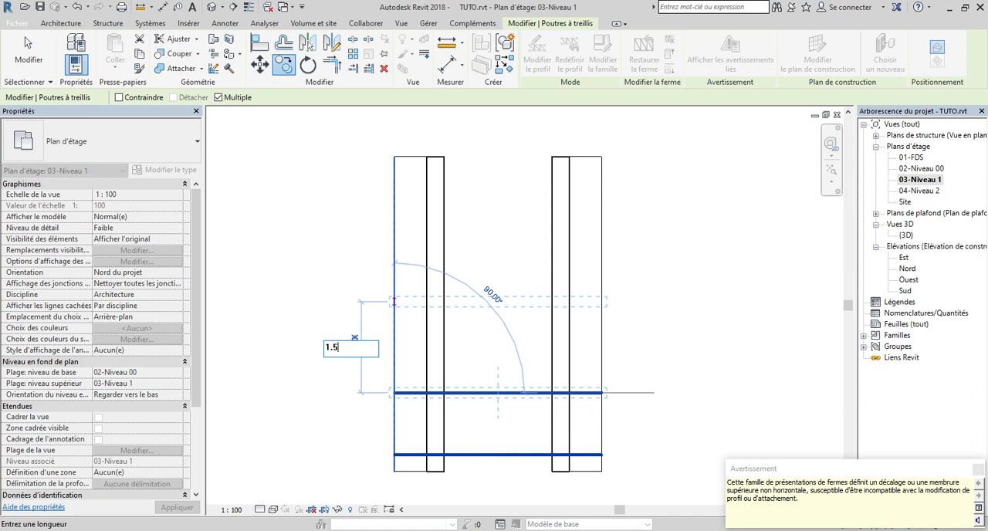
key(Return)
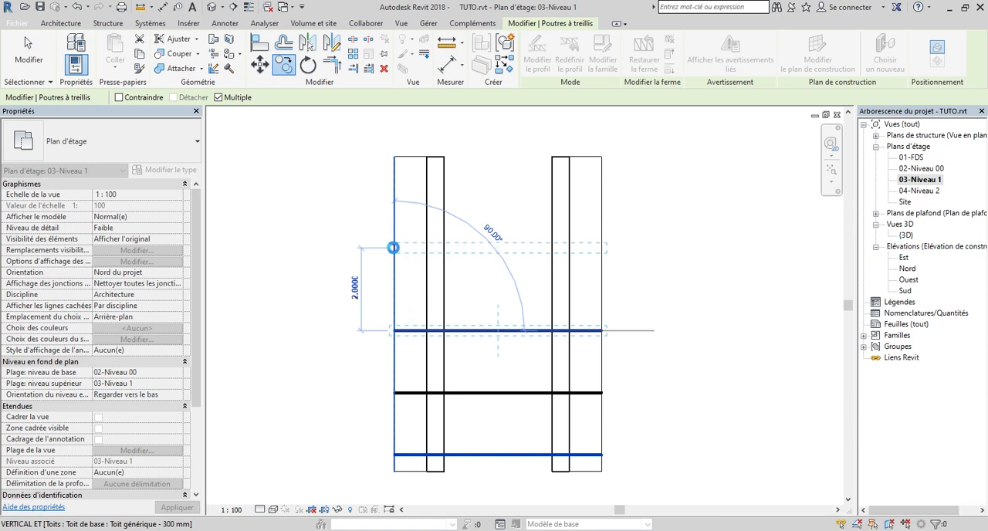
Place two more truss copies at about 2 m spacings toward the upper end of the roof and end the copying
click(403, 207)
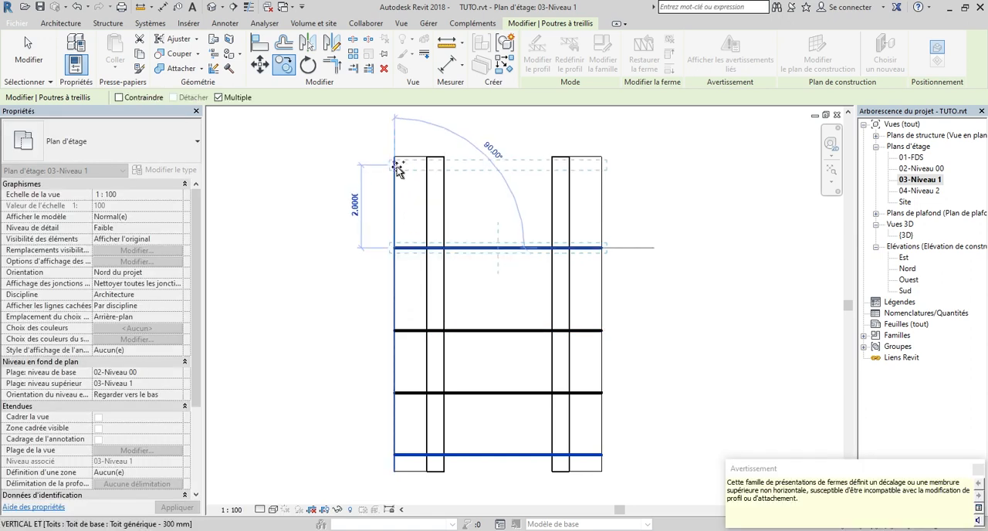
click(398, 167)
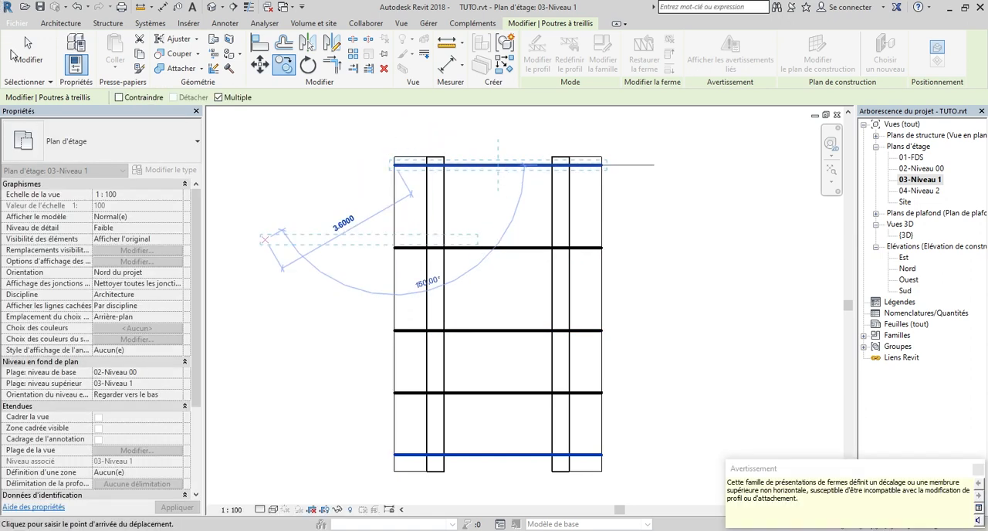
click(23, 53)
click(478, 226)
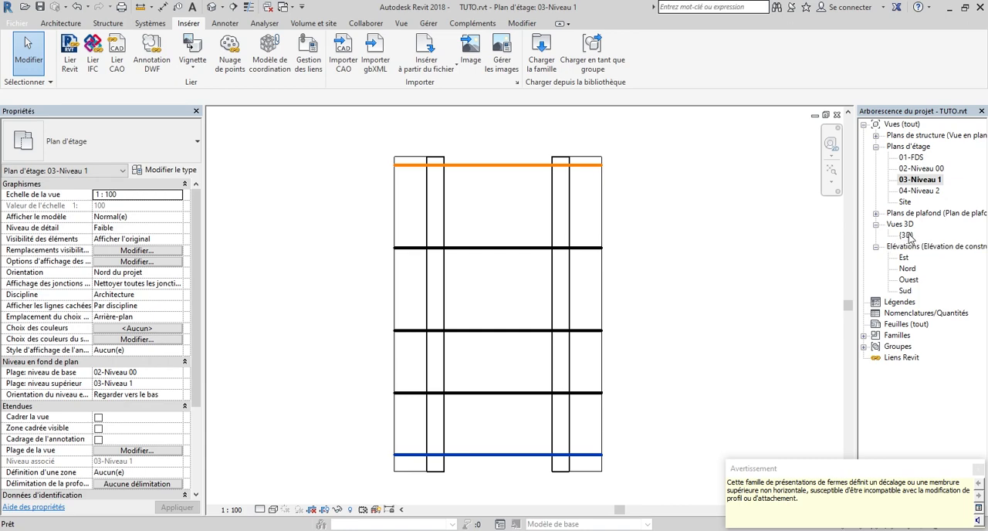
Open the {3D} view and examine the copied trusses under the lengthened roof from several angles
double_click(907, 235)
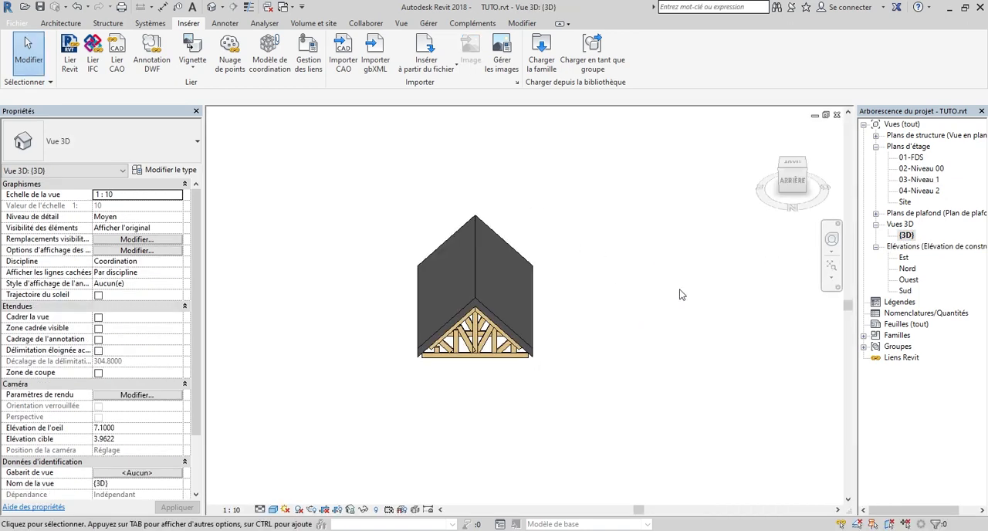
drag(790, 187, 769, 172)
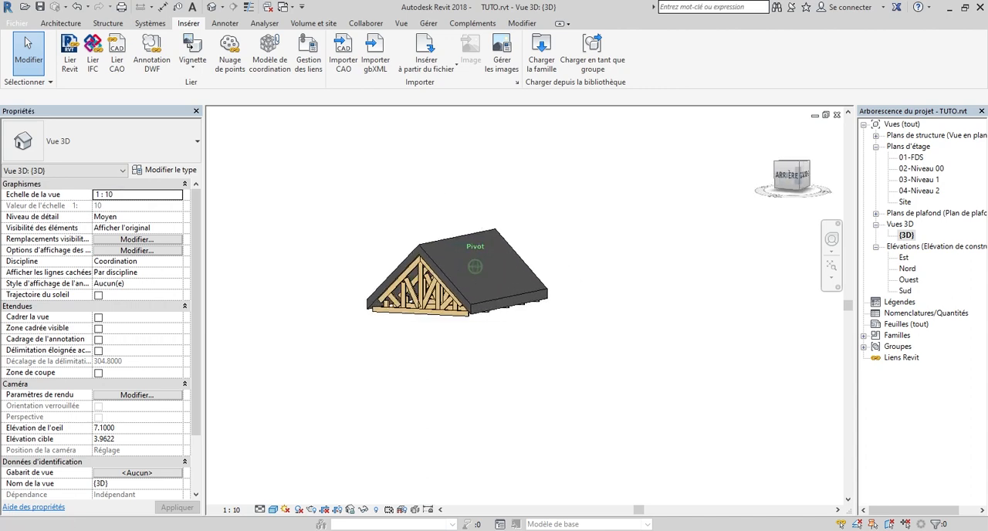
scroll(308, 342, up, 4)
scroll(333, 279, down, 1)
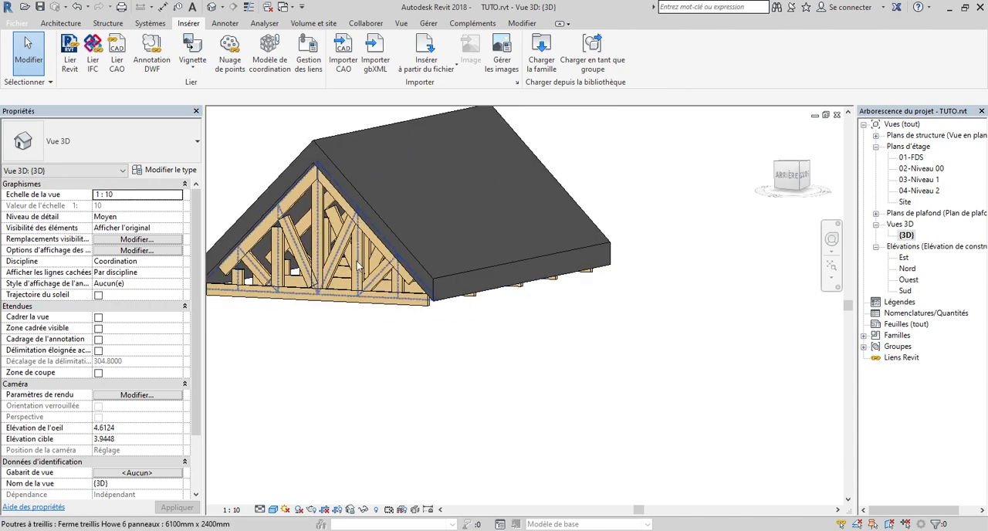
scroll(460, 318, down, 1)
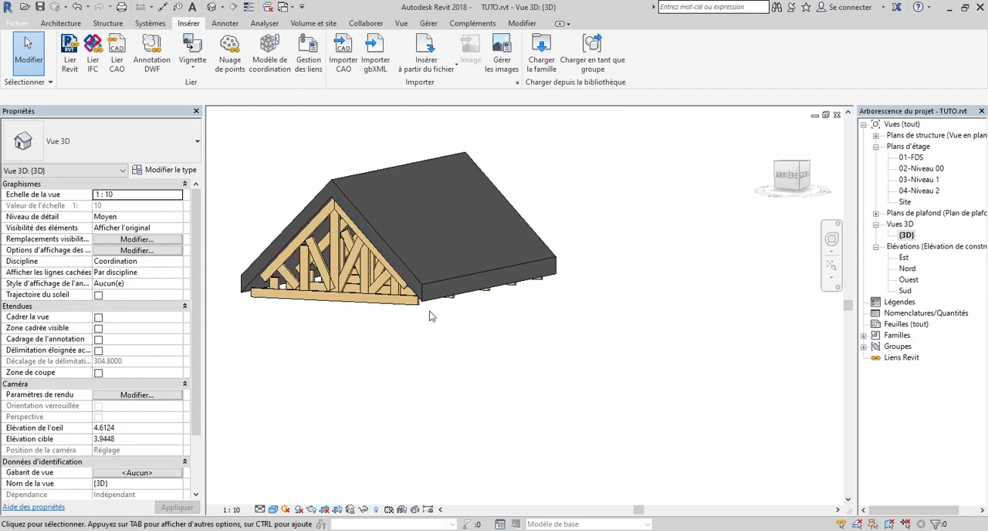
scroll(698, 213, down, 1)
click(790, 189)
shift+middle_drag(540, 270, 581, 313)
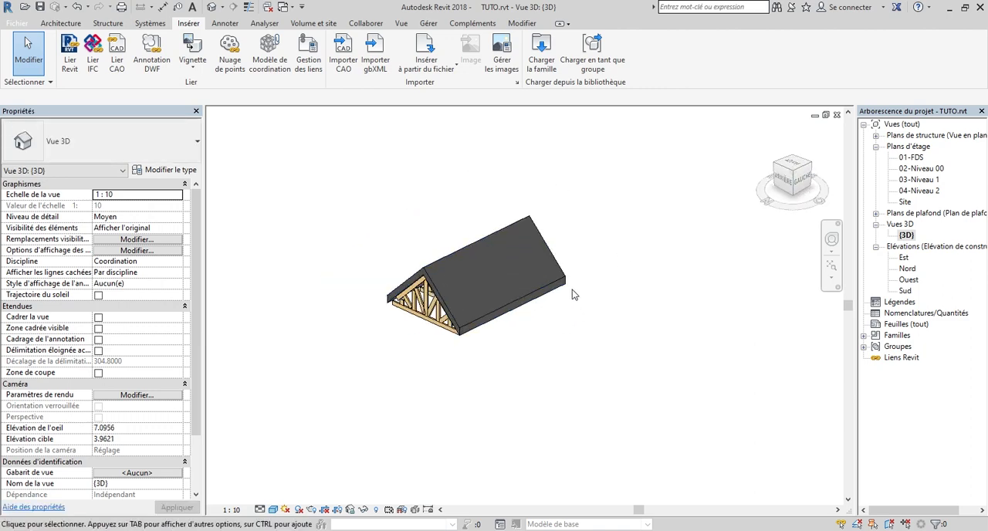
Delete the whole existing roof together with all its trusses from the 3D view
scroll(582, 449, down, 3)
drag(589, 432, 459, 322)
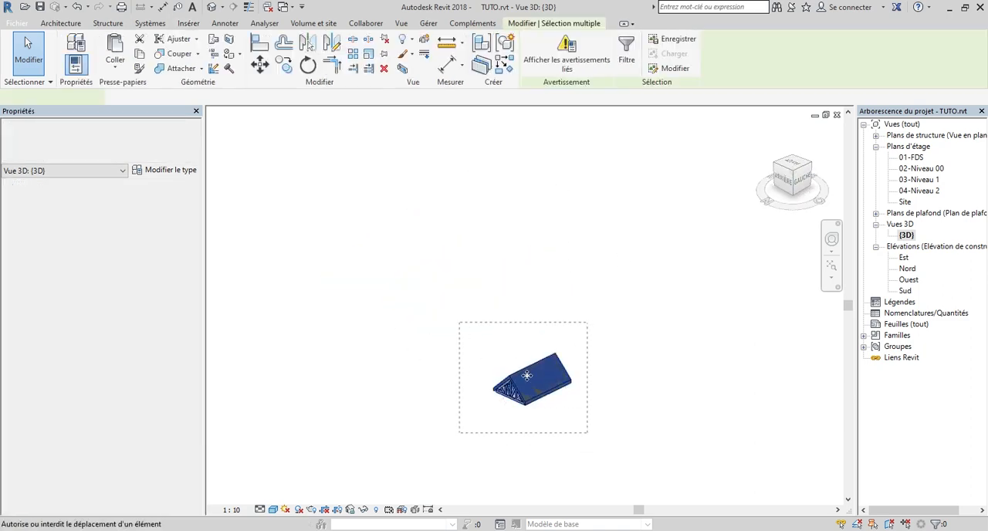
right_click(526, 371)
click(558, 242)
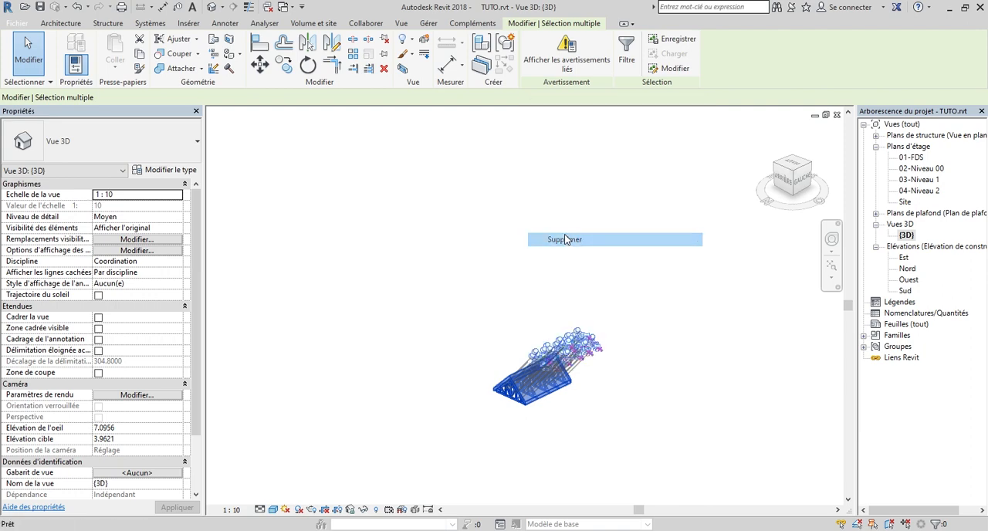
In the 03-Niveau 1 floor plan, start a roof by footprint and sketch a rectangular outline about 1.92 m by 1.36 m
double_click(919, 180)
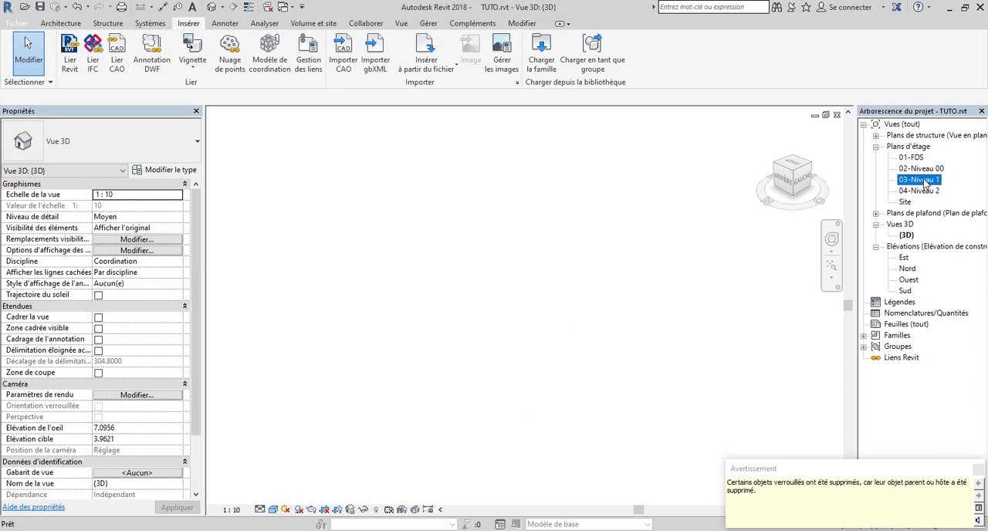
click(63, 25)
click(192, 40)
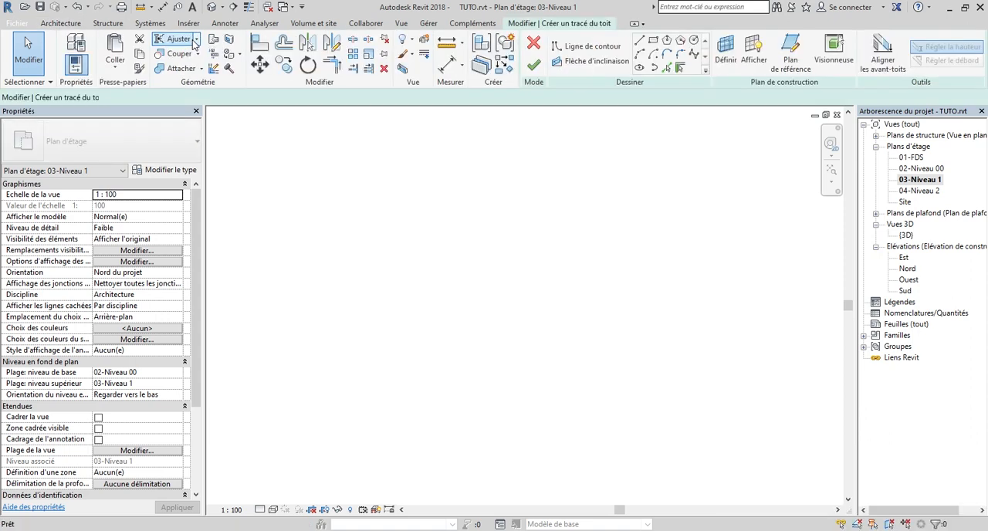
click(653, 40)
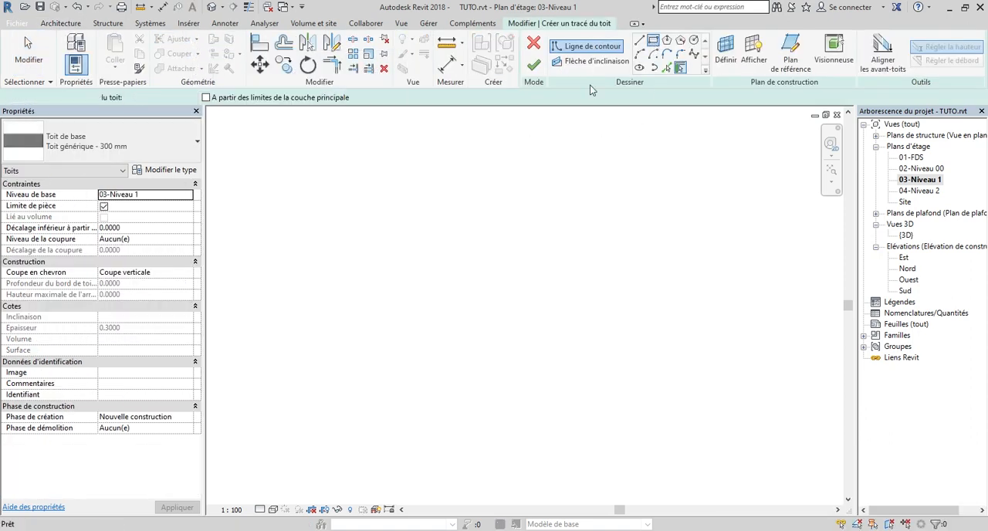
click(441, 277)
scroll(490, 329, up, 5)
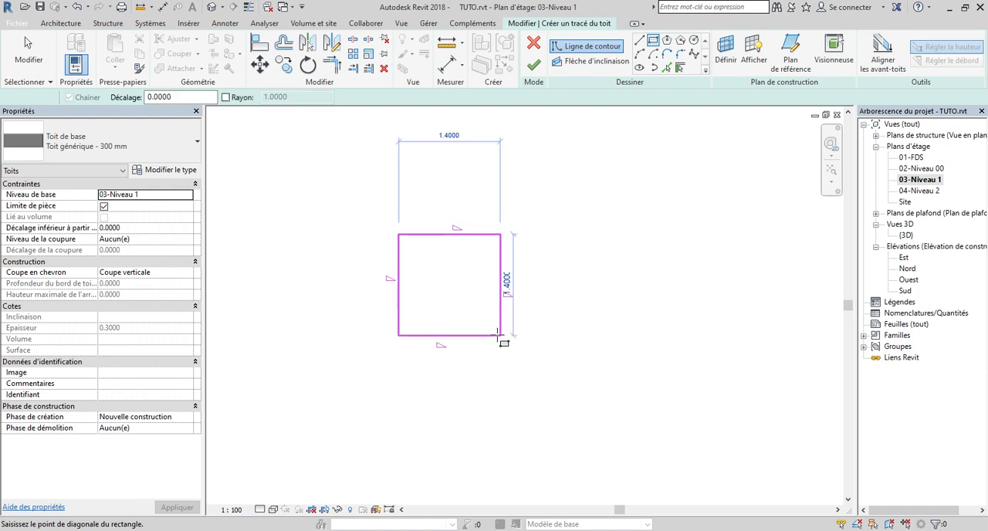
click(523, 329)
click(547, 337)
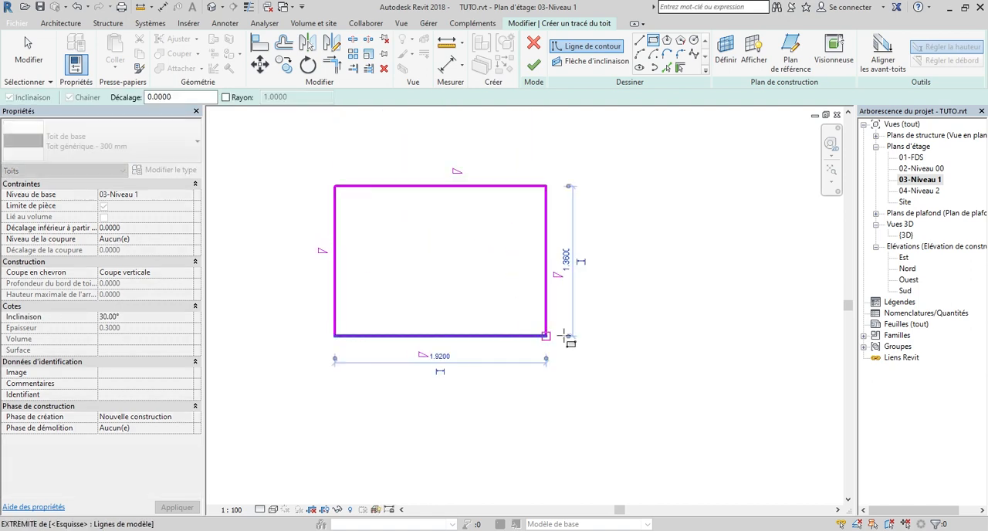
key(Escape)
key(Escape)
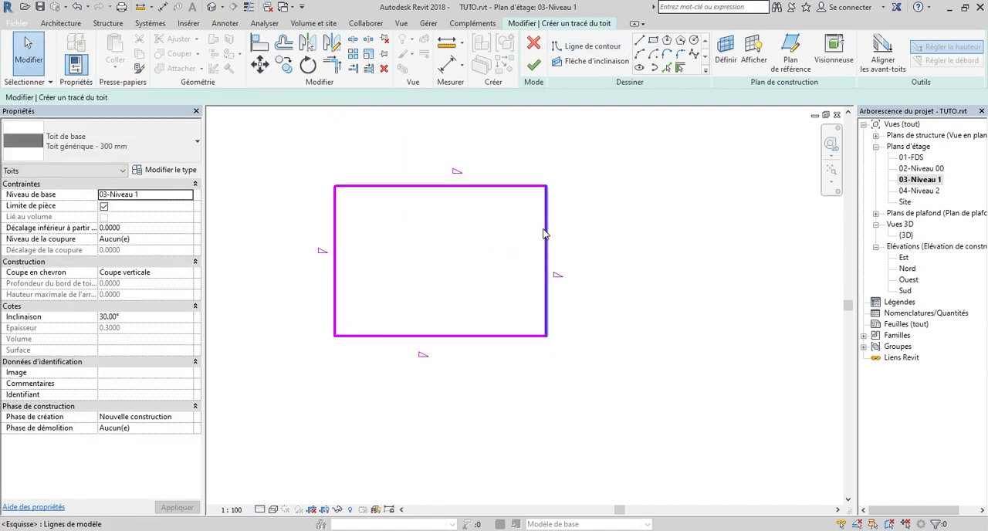
Set the roof outline's horizontal width to 5 m and its vertical height to 4 m
click(547, 236)
click(439, 356)
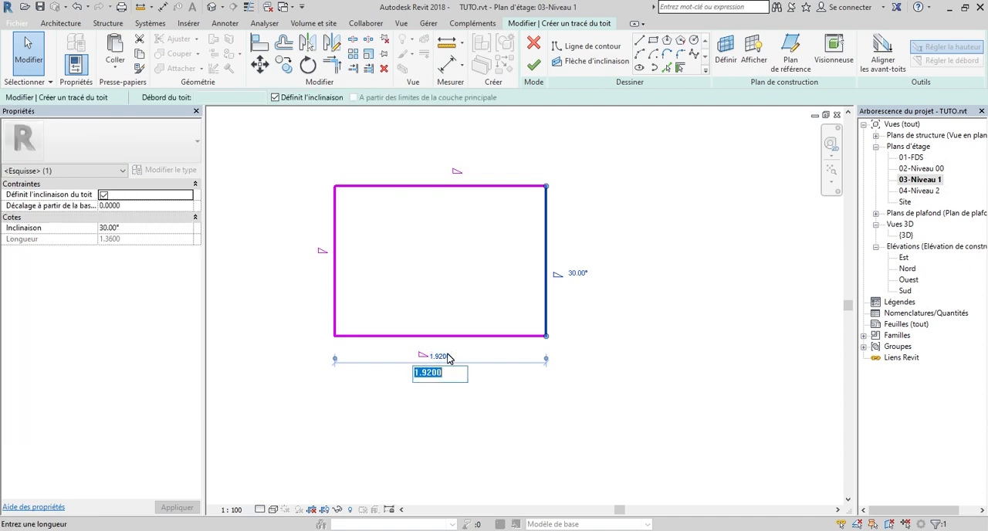
key(Return)
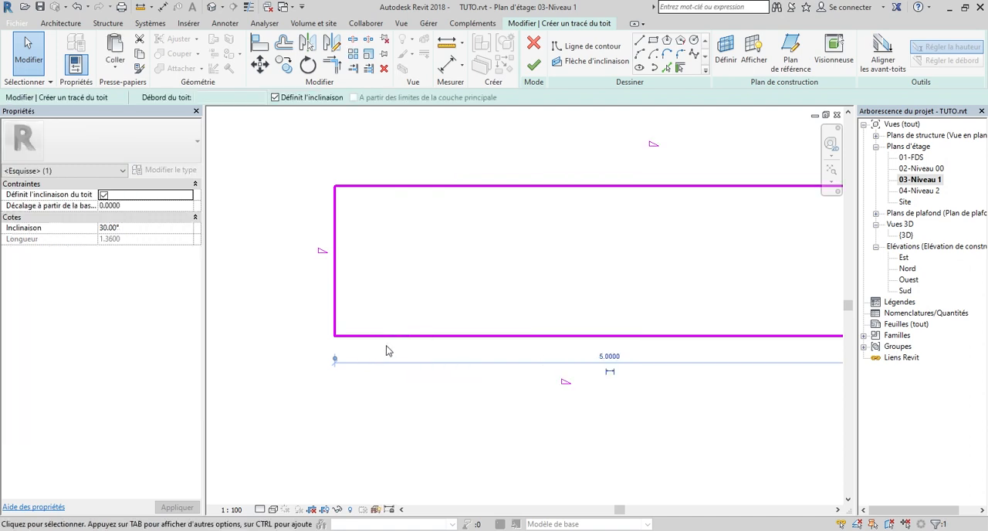
click(389, 337)
click(301, 262)
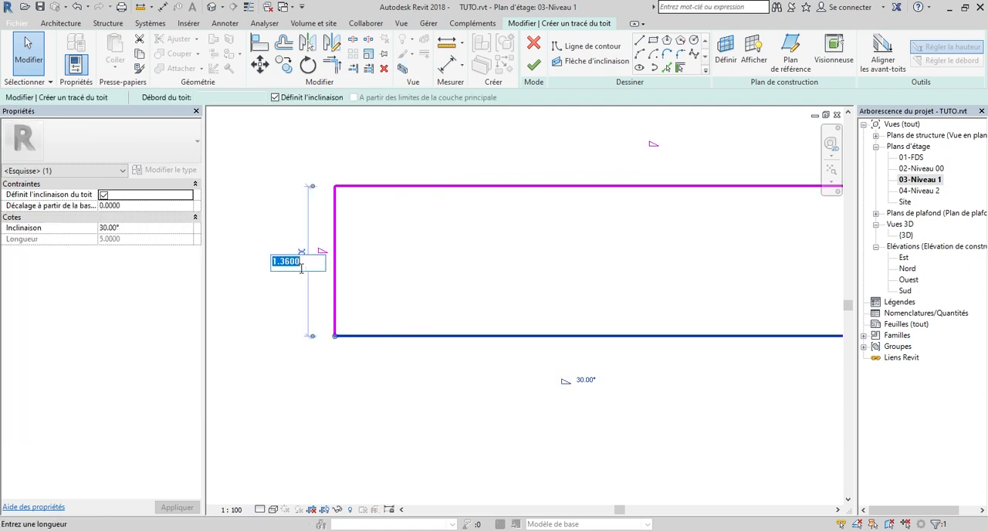
text(4)
key(Return)
scroll(286, 260, down, 5)
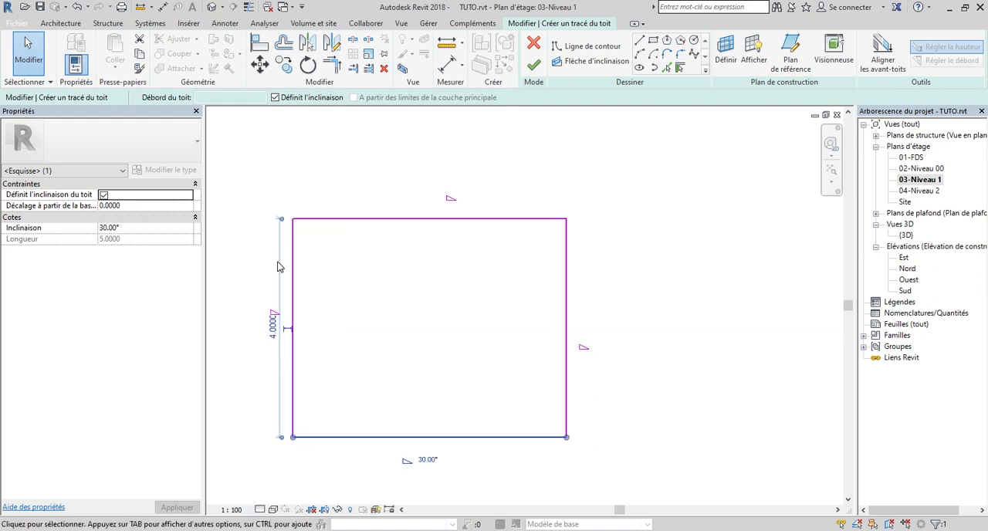
Remove the slope definition from the outline's two horizontal edges and finish the roof footprint
click(363, 387)
scroll(322, 358, up, 2)
mouse_move(397, 393)
mouse_down()
mouse_move(349, 259)
mouse_move(332, 145)
mouse_up()
click(275, 98)
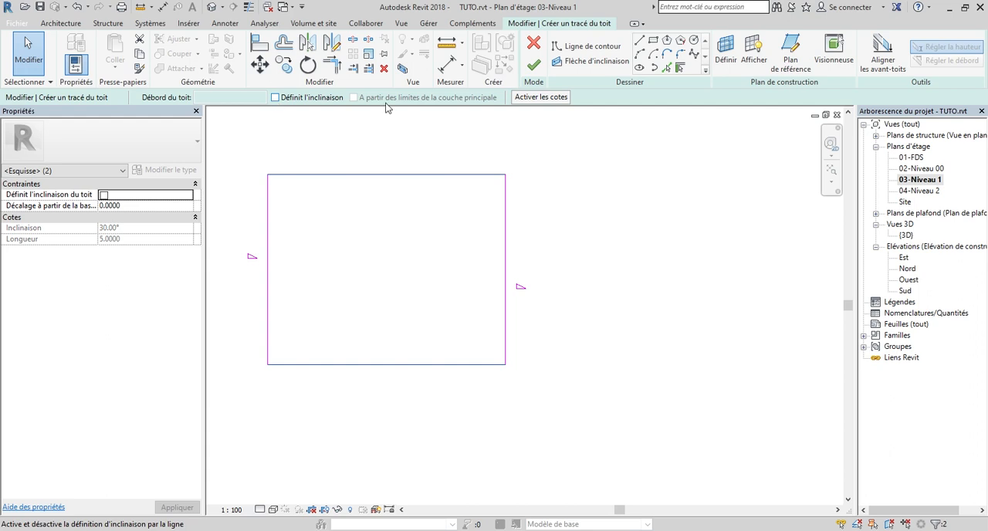
click(534, 70)
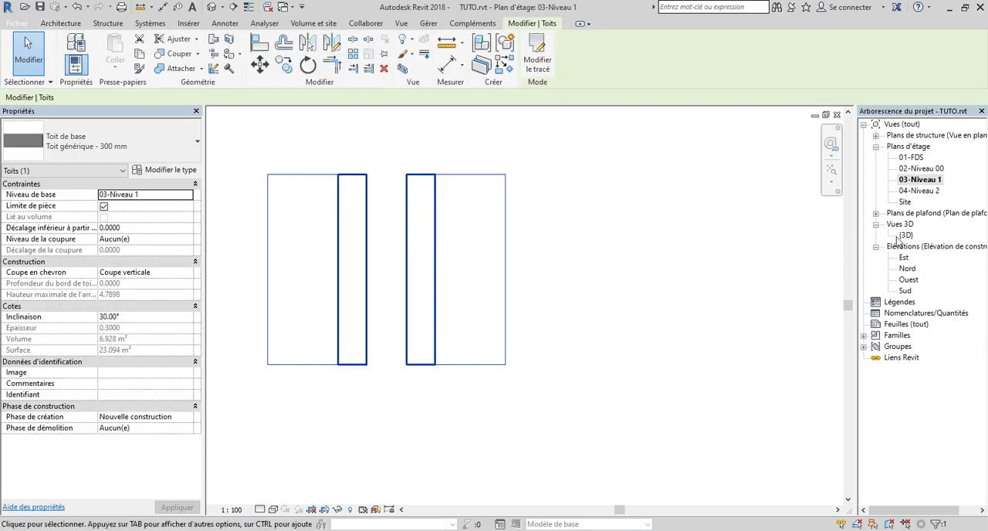
Open the {3D} view, turn it toward the new roof's gable end and set the roof slope to 45°
double_click(907, 235)
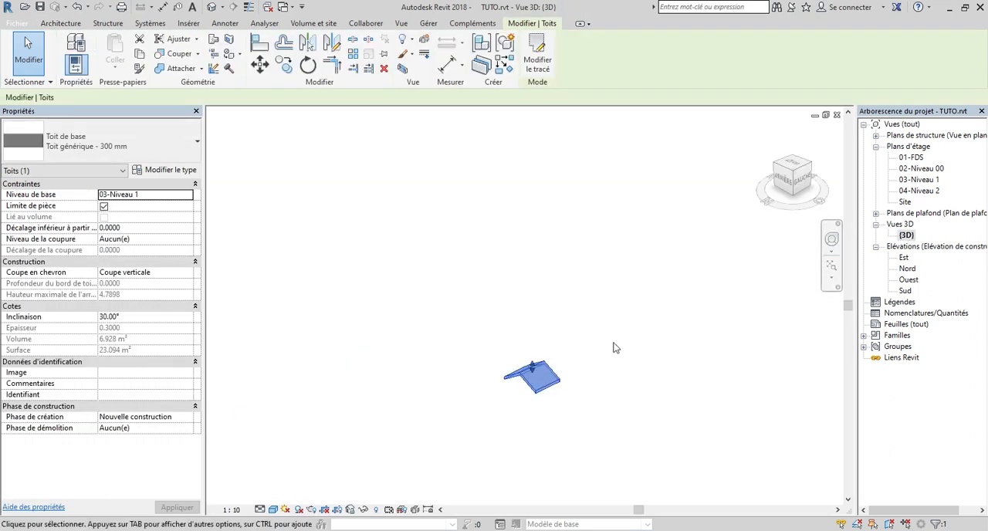
click(793, 166)
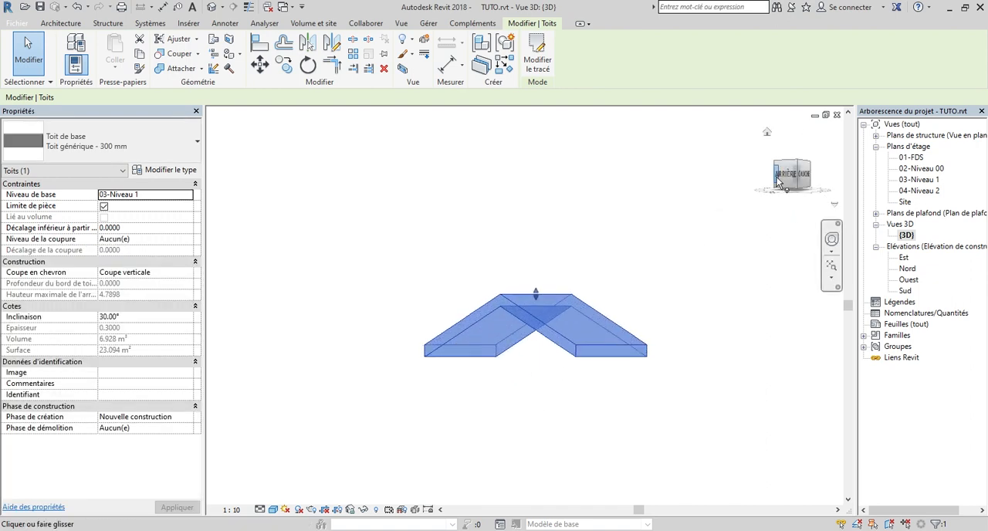
drag(781, 184, 788, 190)
mouse_move(442, 249)
shift+middle_down()
mouse_move(518, 260)
mouse_move(578, 250)
mouse_move(452, 237)
shift+middle_up()
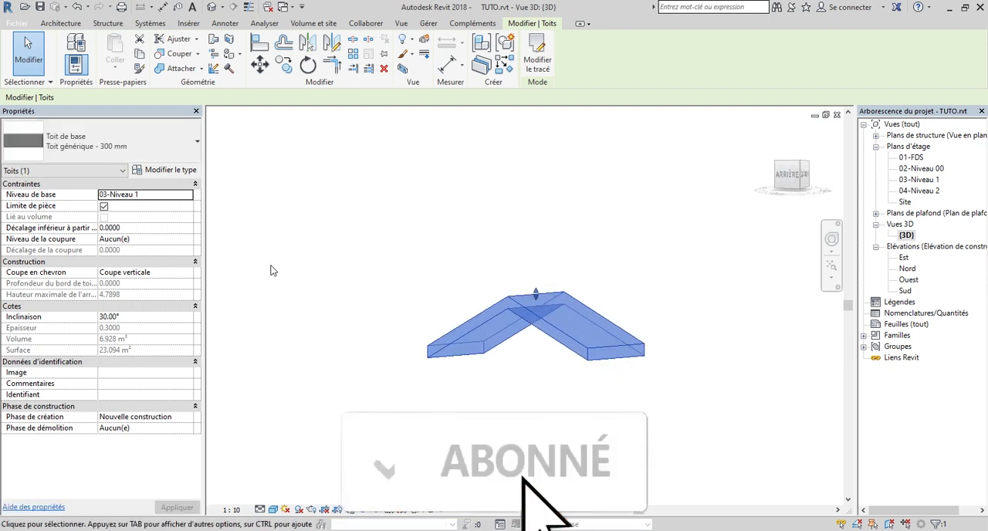
double_click(114, 318)
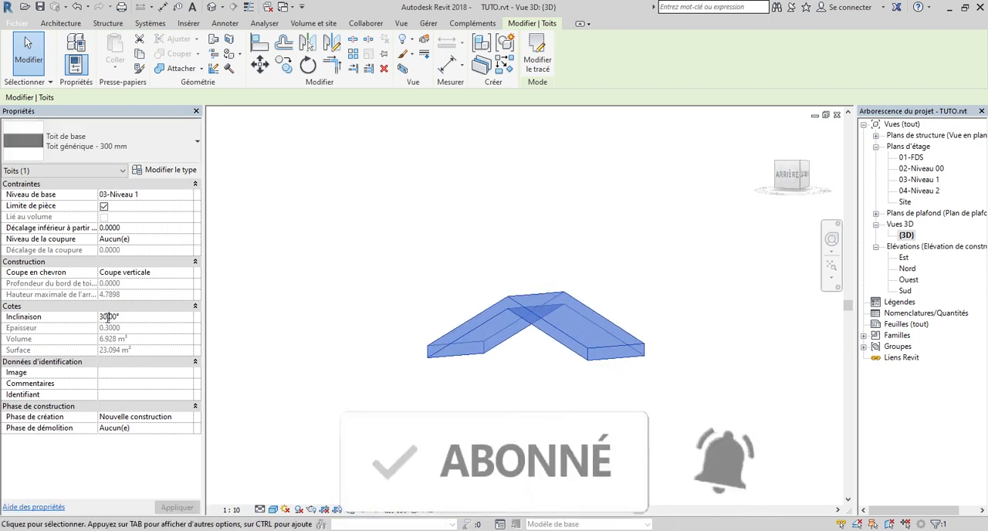
text(45)
key(Return)
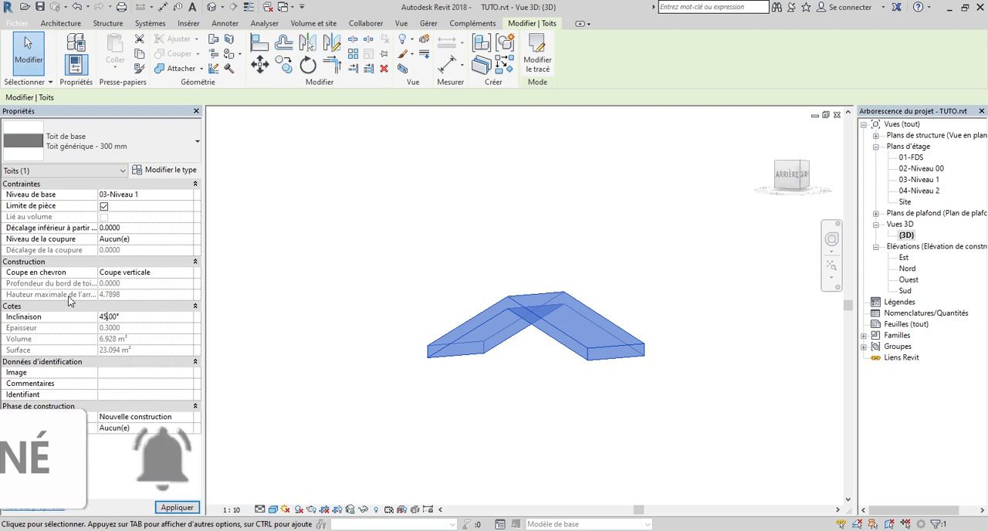
click(355, 307)
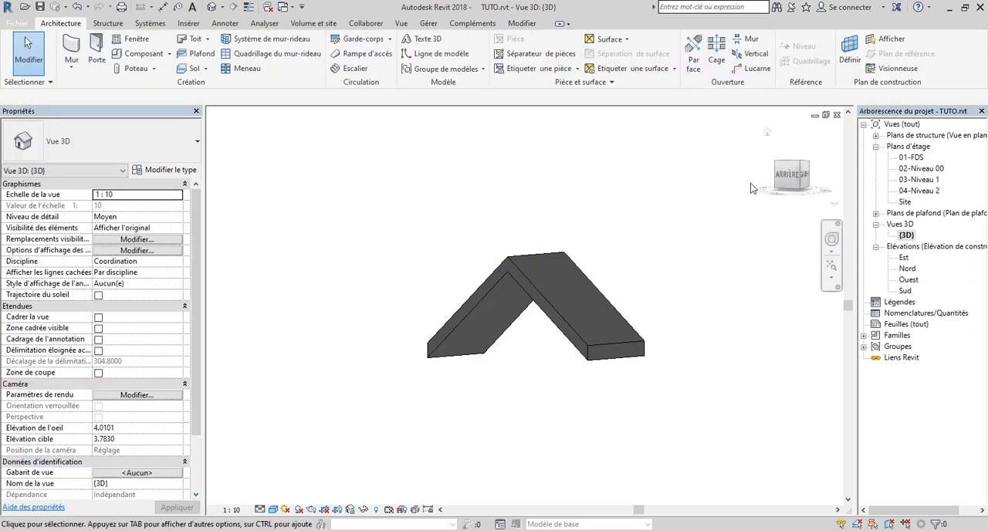
Examine the new gable roof in the 3D view from its gable end, both sides and the underside
click(796, 174)
mouse_move(801, 177)
mouse_down()
mouse_move(864, 181)
mouse_move(843, 203)
mouse_move(785, 179)
mouse_up()
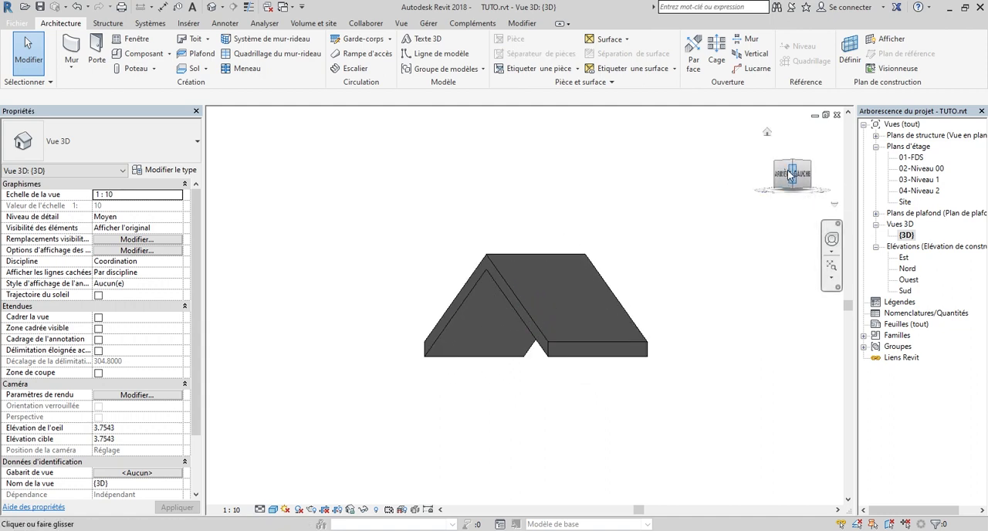
mouse_move(790, 175)
mouse_down()
mouse_move(837, 177)
mouse_move(829, 146)
mouse_up()
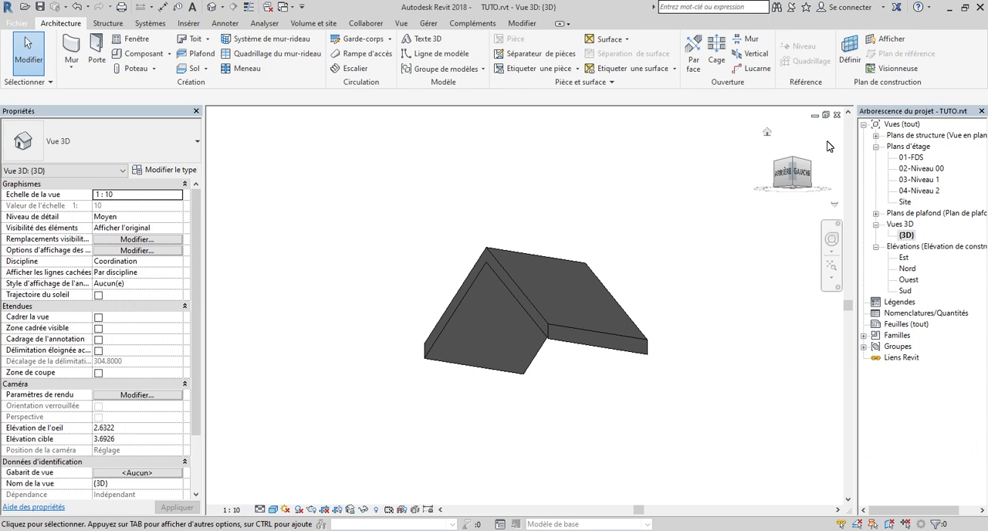
click(784, 180)
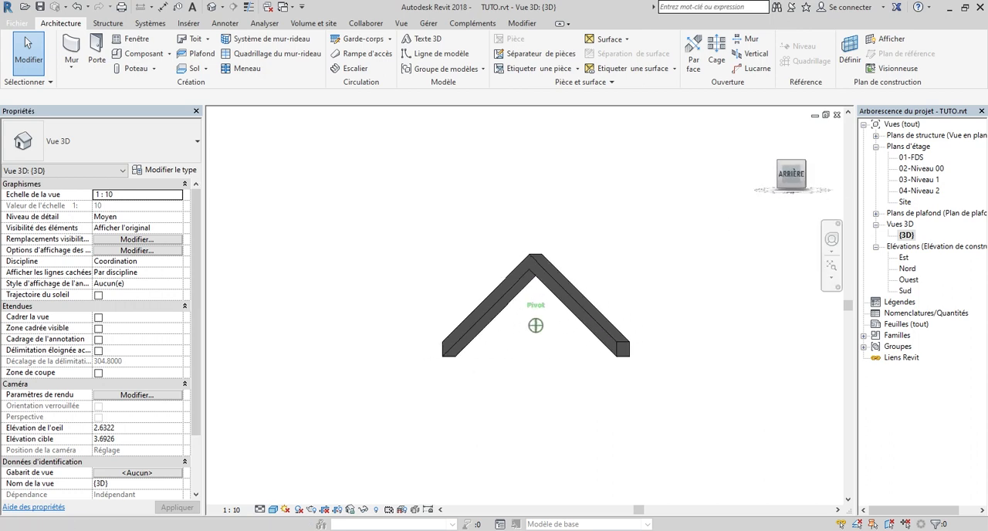
click(781, 174)
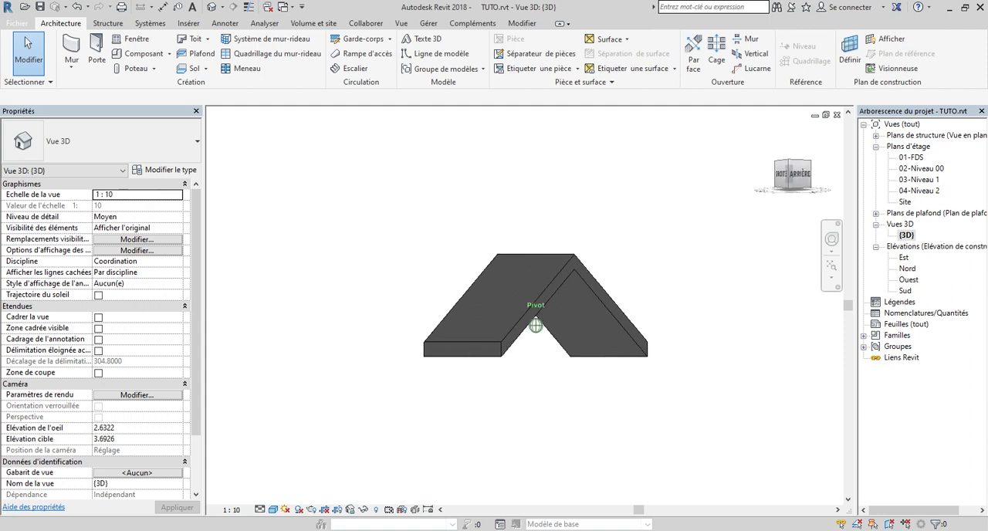
drag(805, 176, 758, 176)
scroll(479, 313, up, 3)
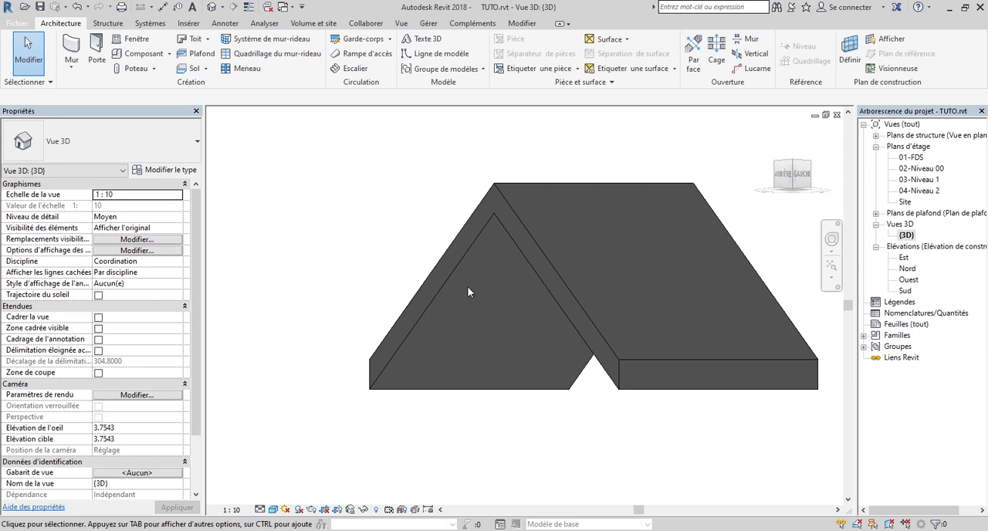
scroll(467, 289, down, 1)
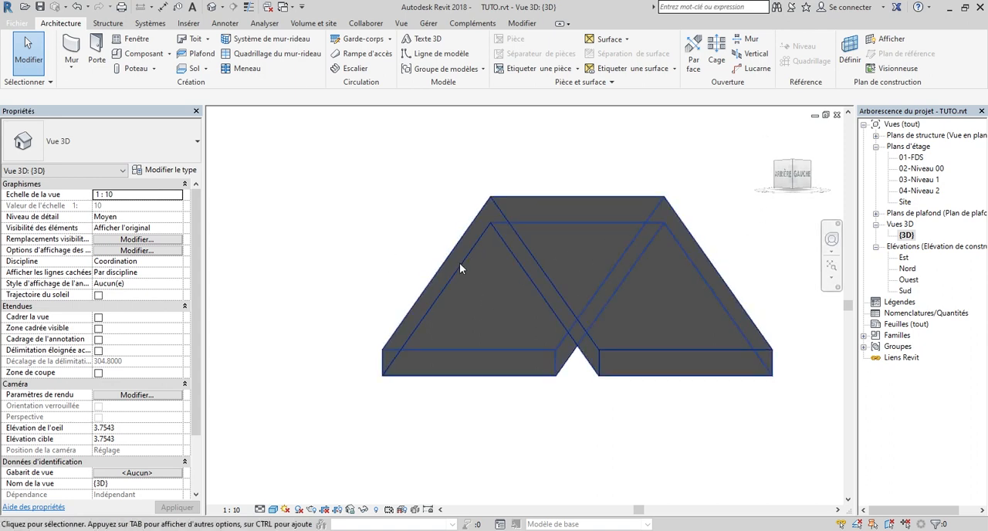
scroll(463, 259, down, 2)
scroll(417, 376, down, 2)
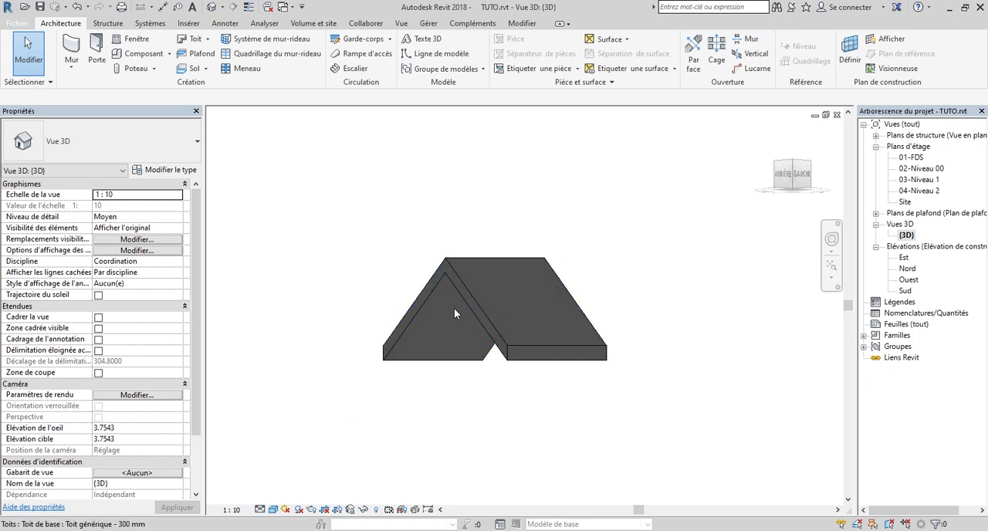
scroll(454, 308, down, 2)
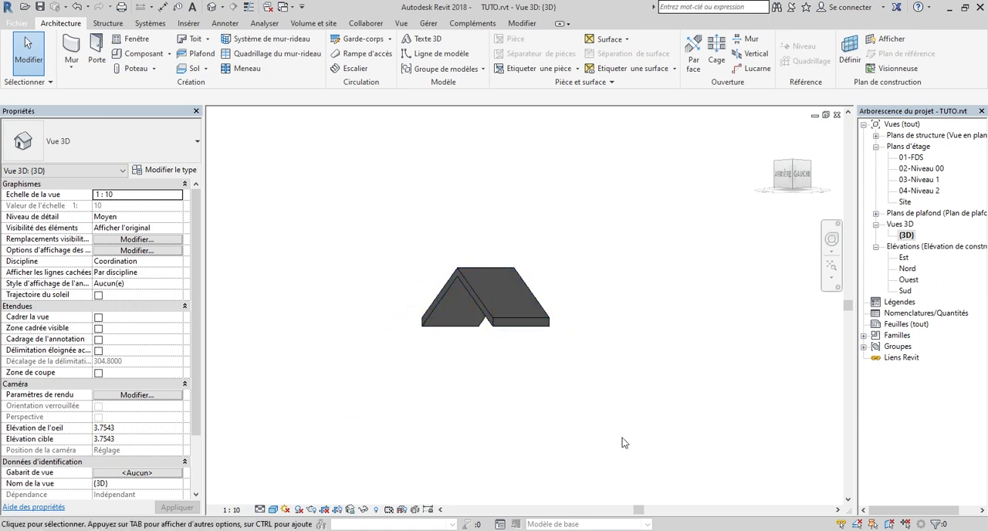
scroll(456, 310, up, 5)
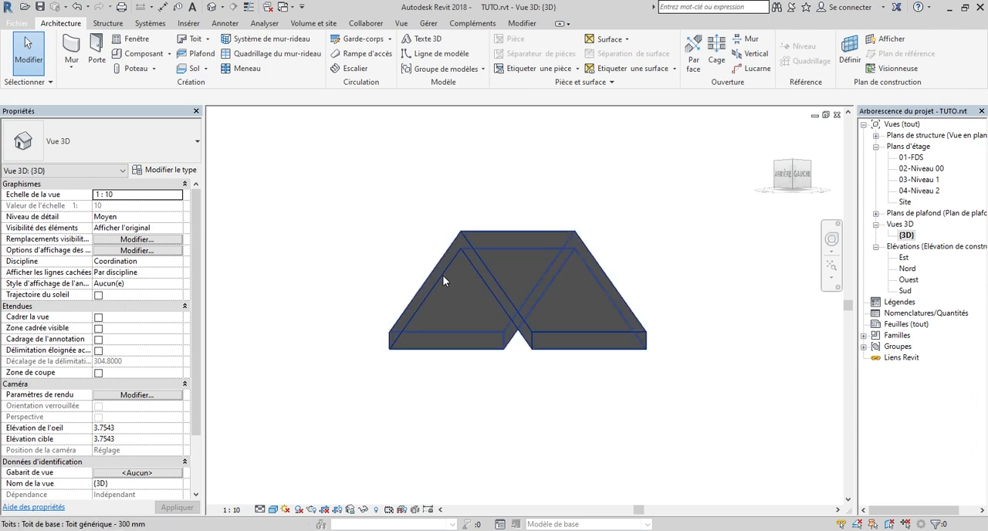
scroll(441, 259, down, 2)
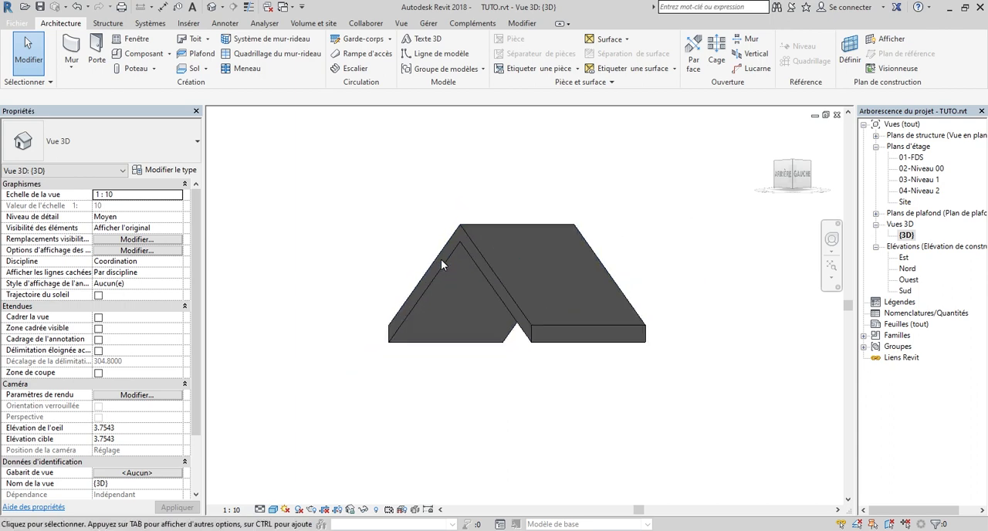
drag(782, 181, 793, 183)
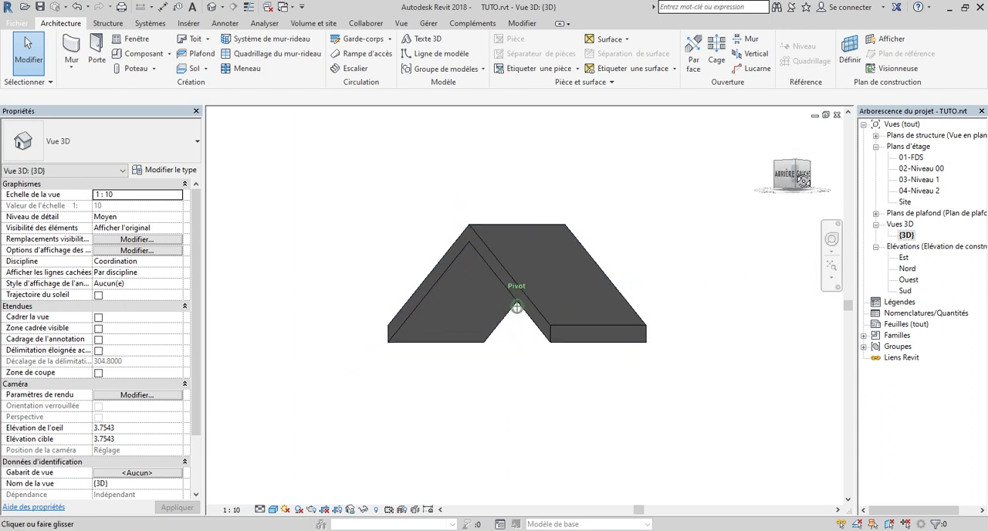
scroll(442, 282, up, 3)
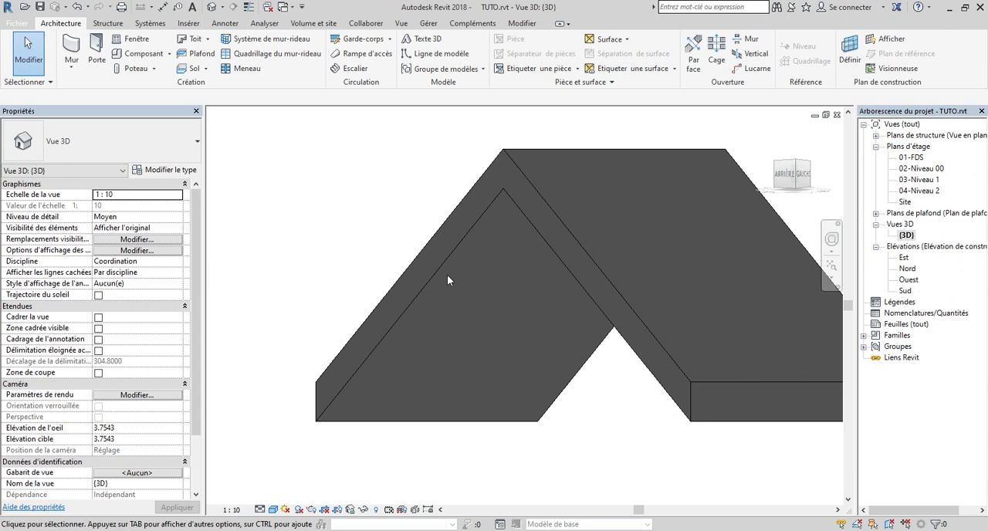
scroll(504, 260, down, 1)
scroll(506, 260, down, 1)
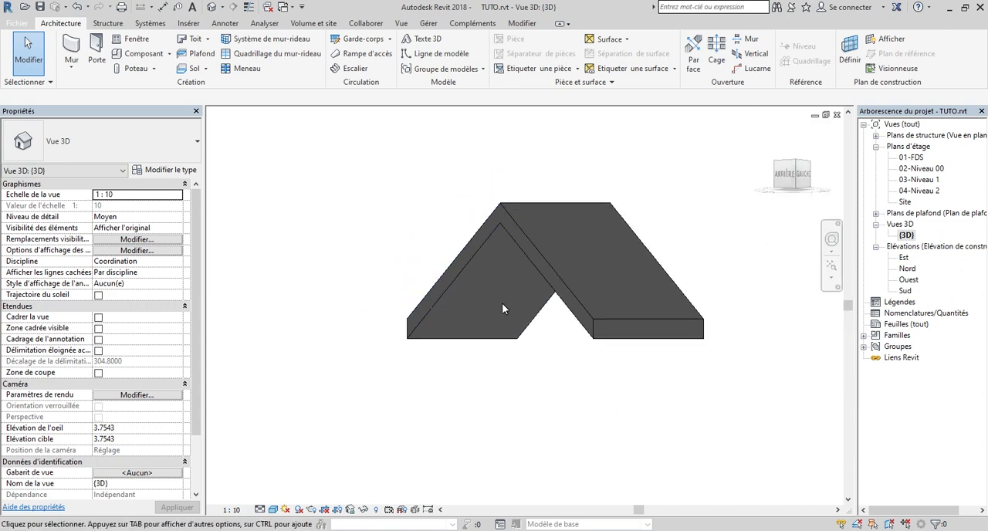
scroll(583, 329, down, 2)
drag(793, 172, 803, 151)
scroll(499, 305, up, 3)
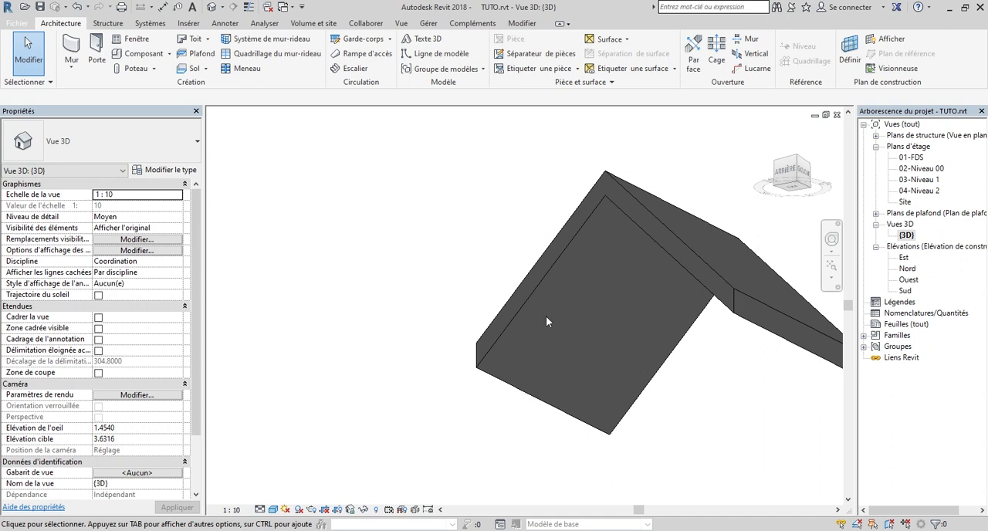
scroll(546, 320, down, 2)
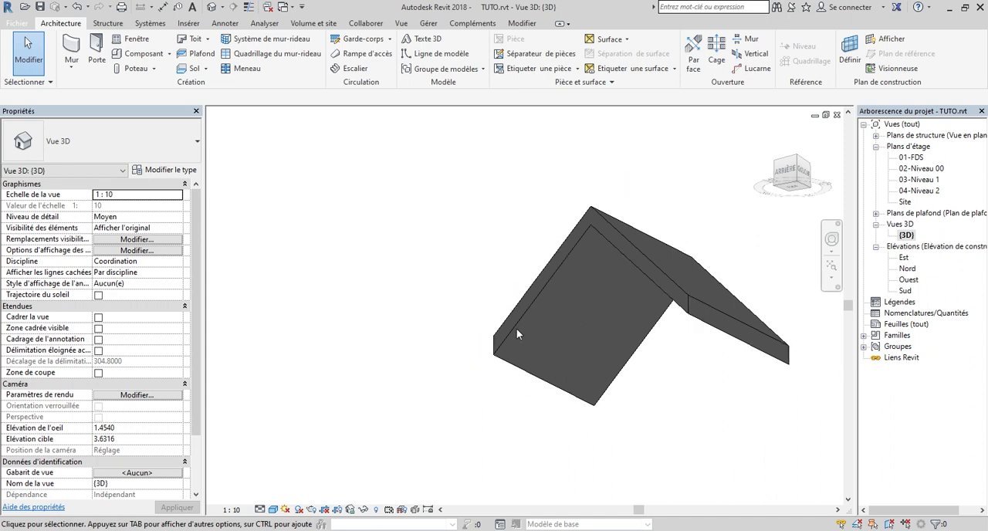
Start a beam system and set its work plane by picking the underside face of the roof slope
click(102, 25)
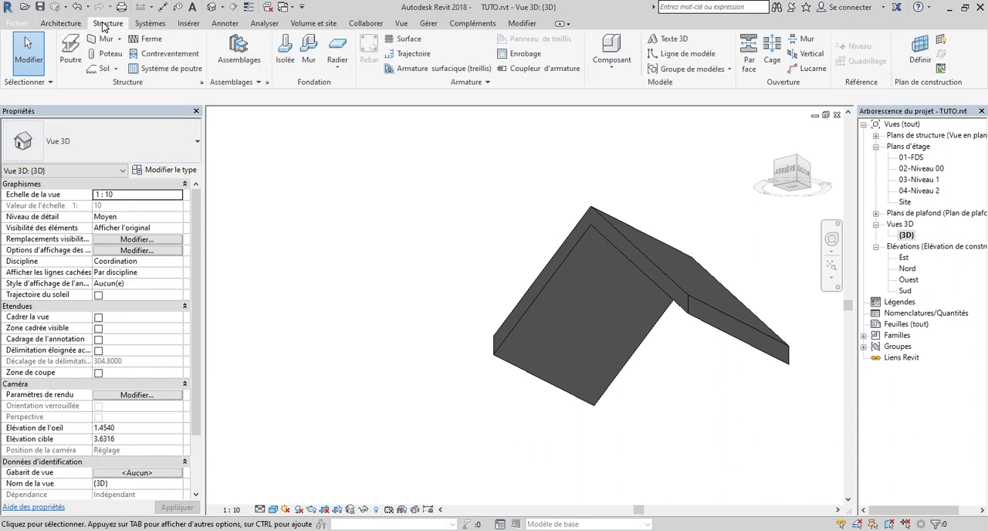
click(147, 72)
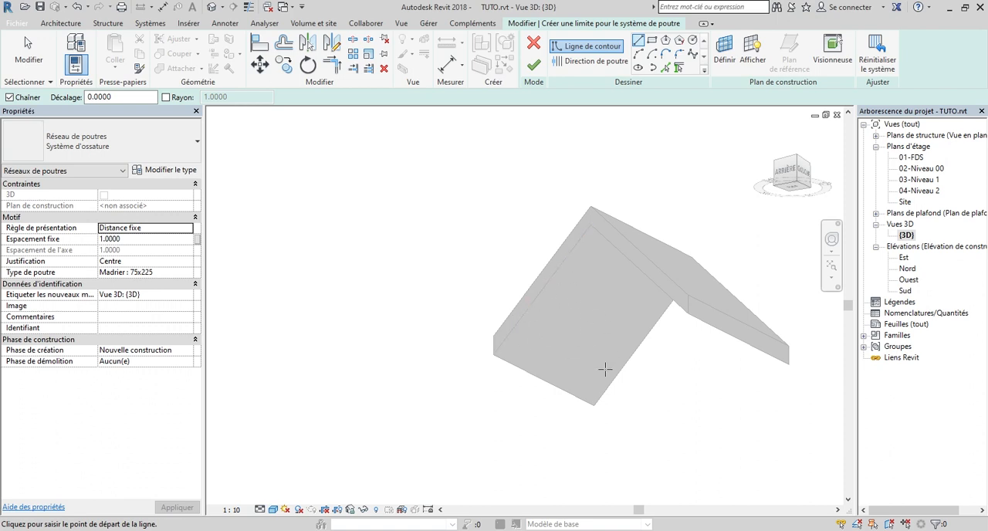
click(727, 51)
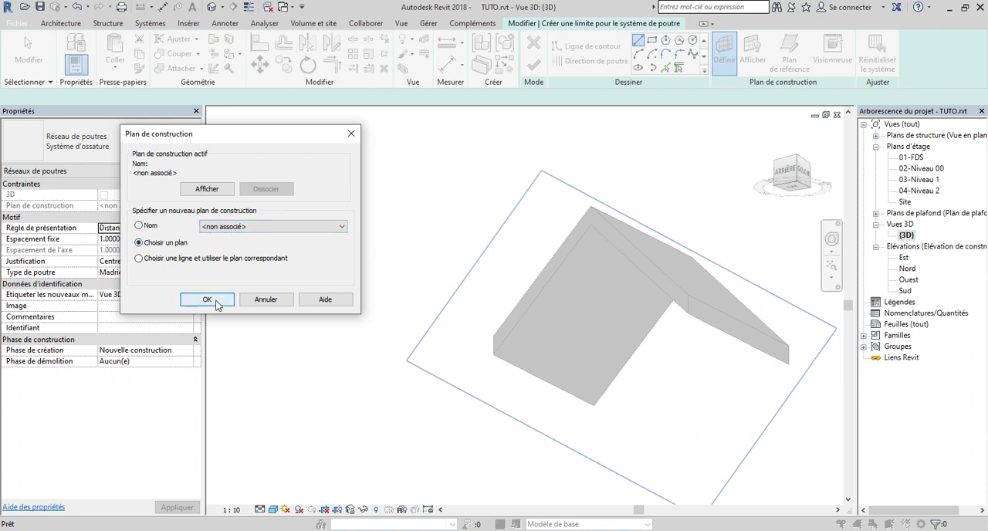
click(209, 300)
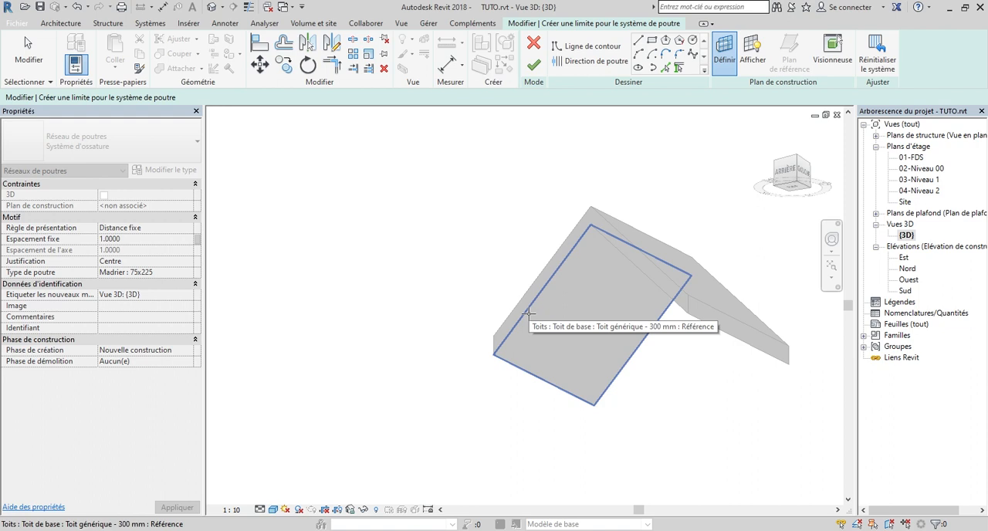
click(527, 312)
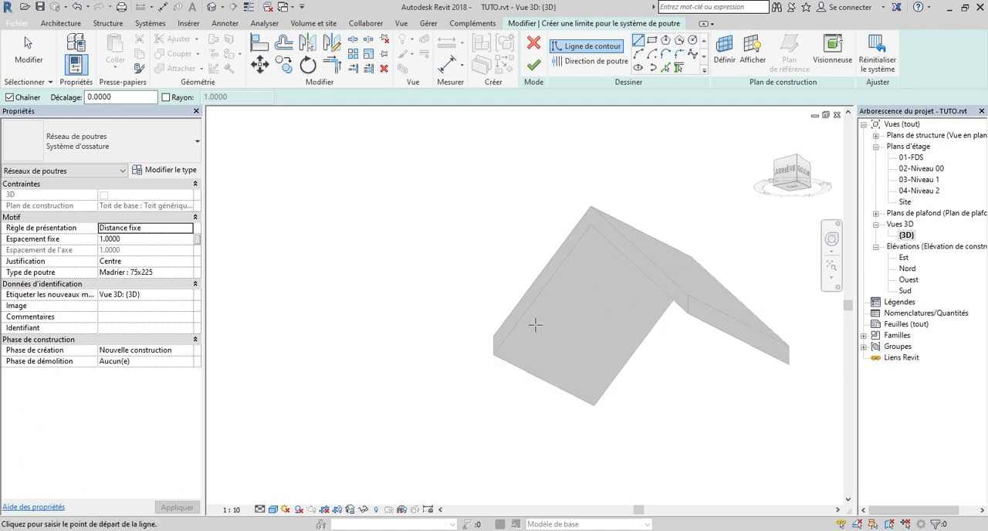
Sketch a rectangular beam system boundary of about 4 × 3.54 m over the slope's underside and finish the system
click(652, 41)
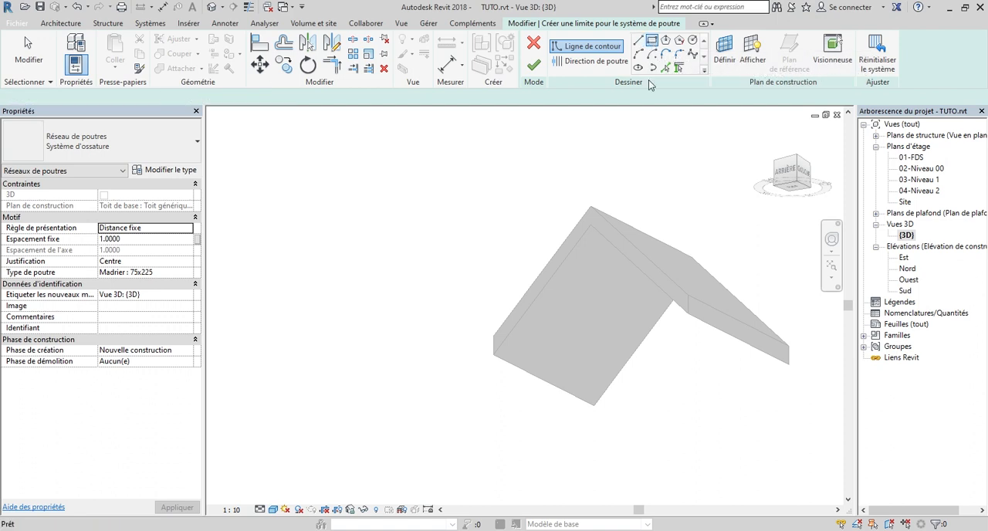
click(591, 226)
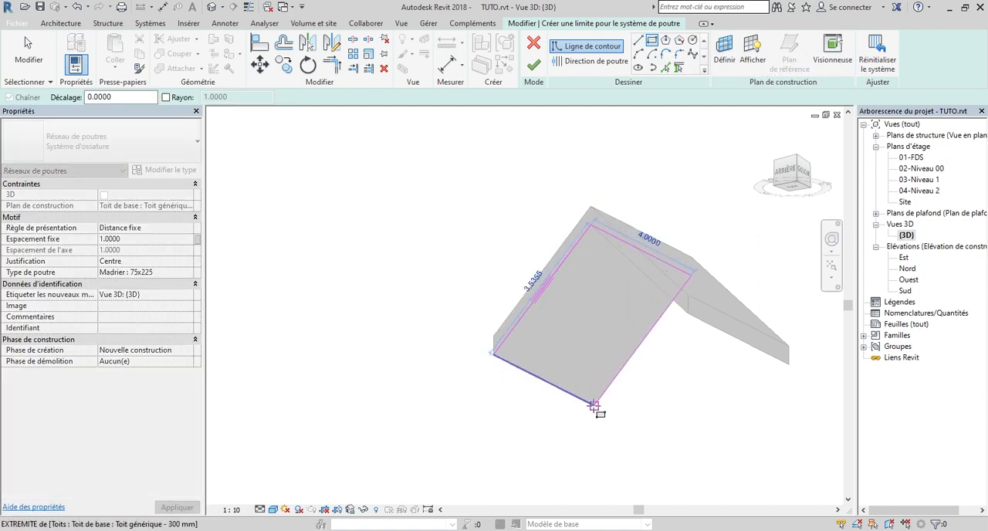
click(595, 403)
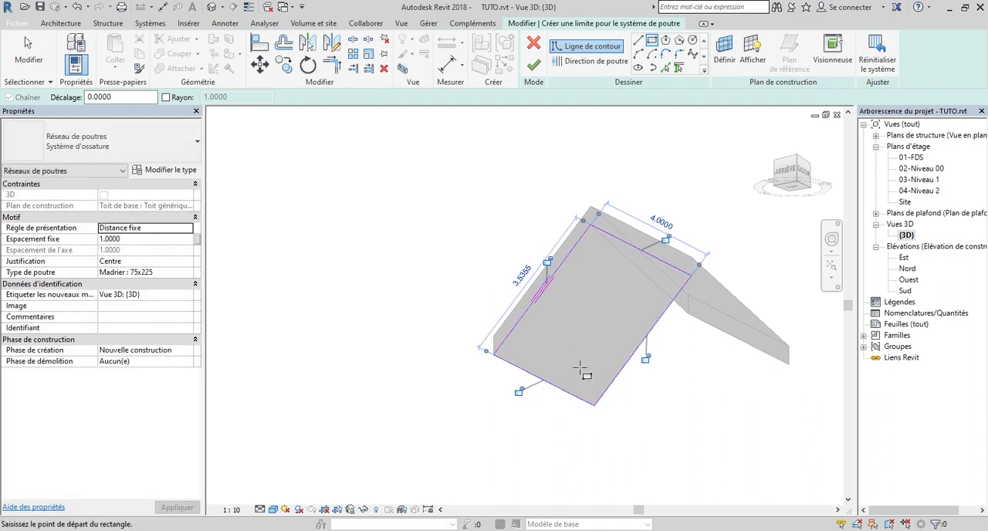
scroll(560, 284, up, 4)
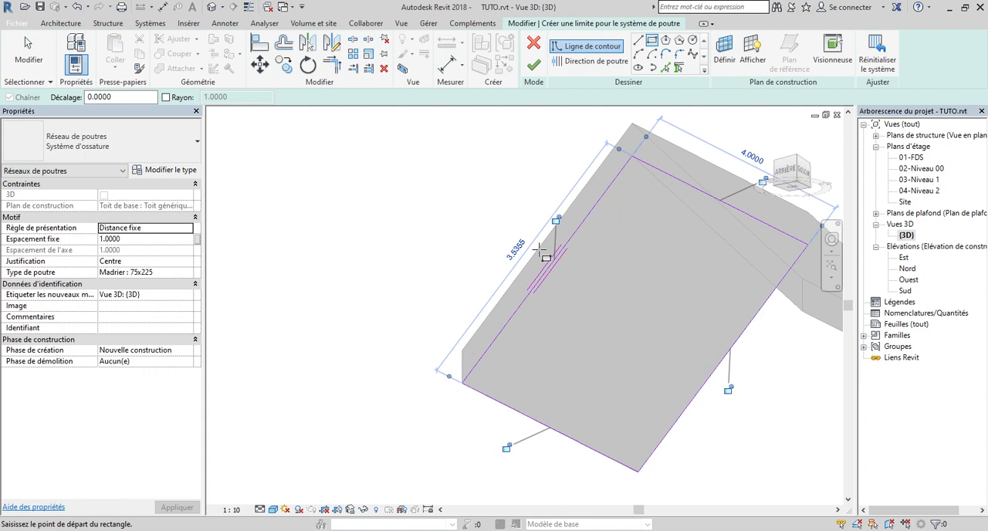
scroll(540, 284, down, 4)
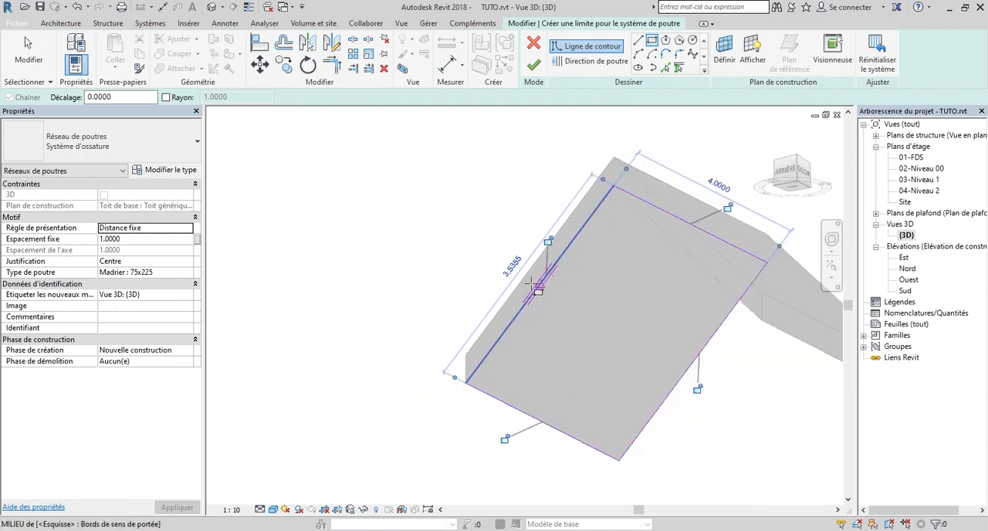
scroll(523, 291, down, 2)
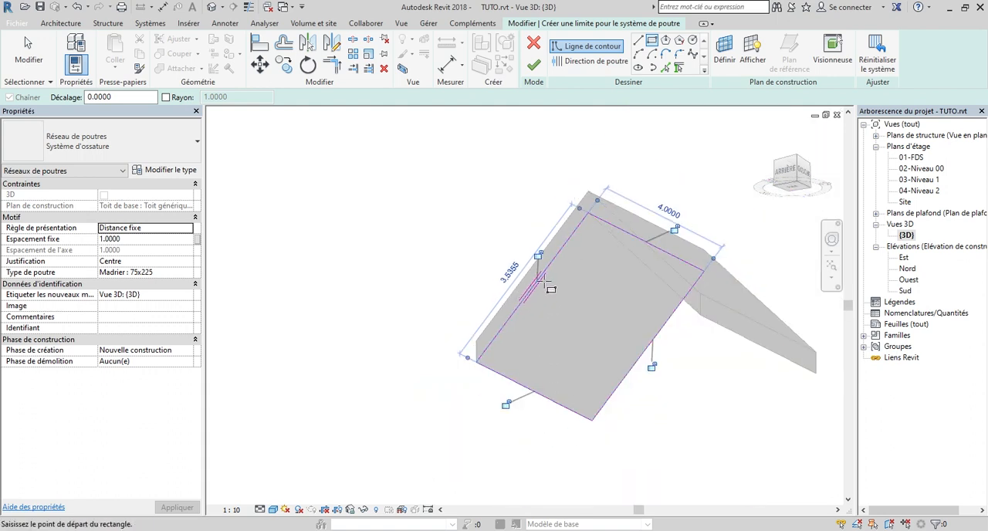
scroll(549, 289, down, 2)
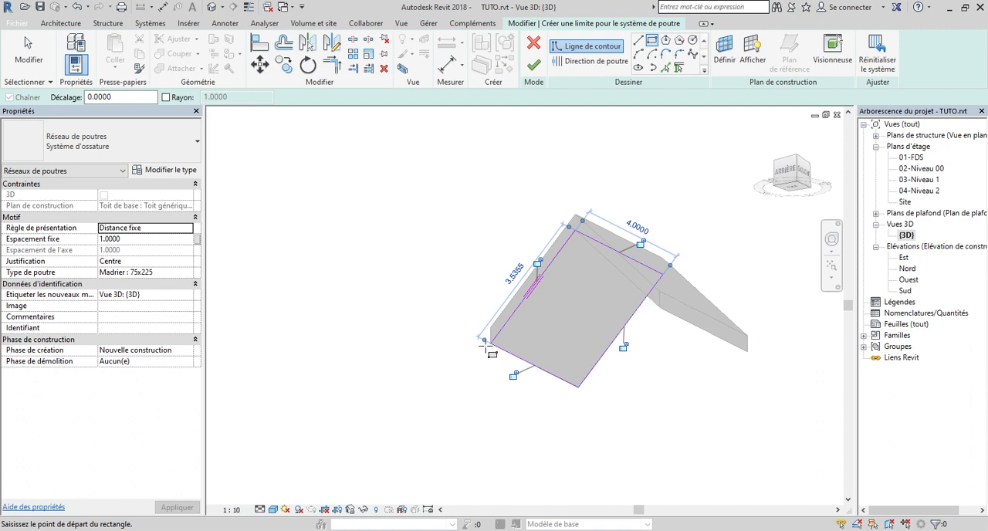
scroll(534, 279, up, 2)
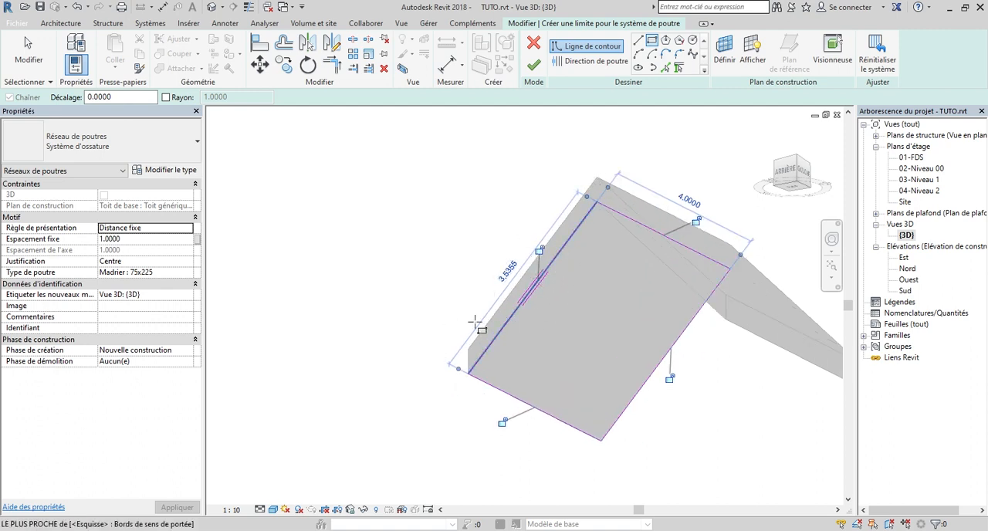
scroll(575, 255, down, 1)
scroll(547, 290, down, 2)
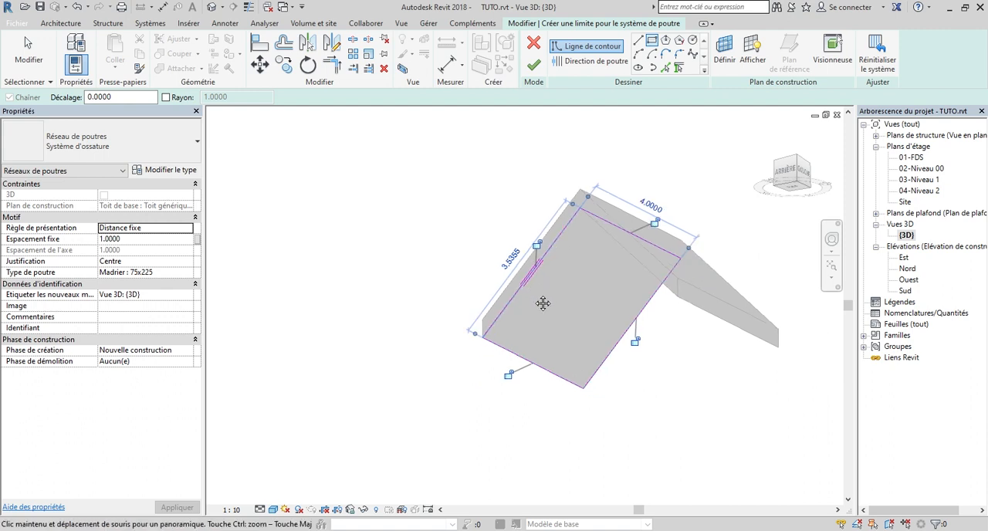
scroll(548, 284, up, 1)
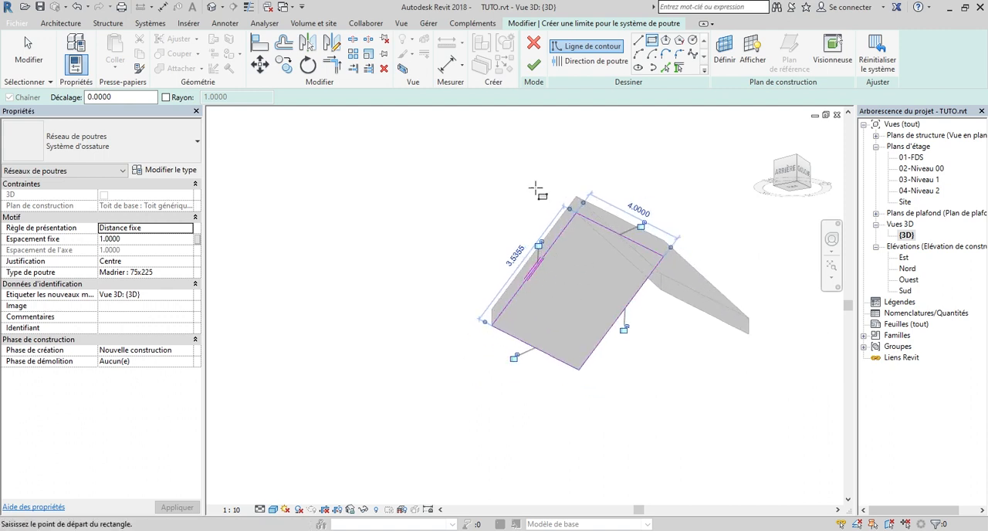
click(534, 66)
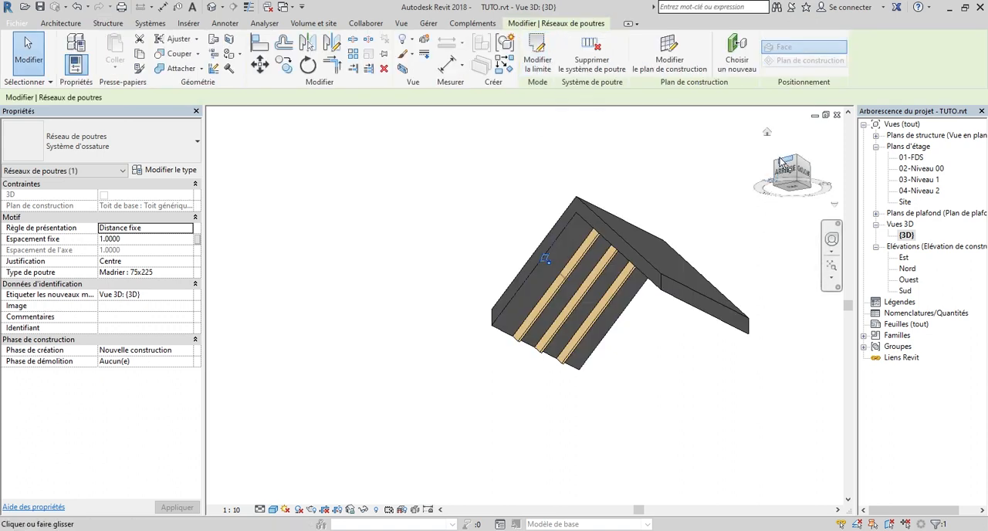
Edit the beam system's boundary, make the beam direction follow the ridge edge and finish the edit
mouse_move(789, 164)
mouse_down()
mouse_move(807, 159)
mouse_move(793, 159)
mouse_up()
scroll(534, 207, up, 3)
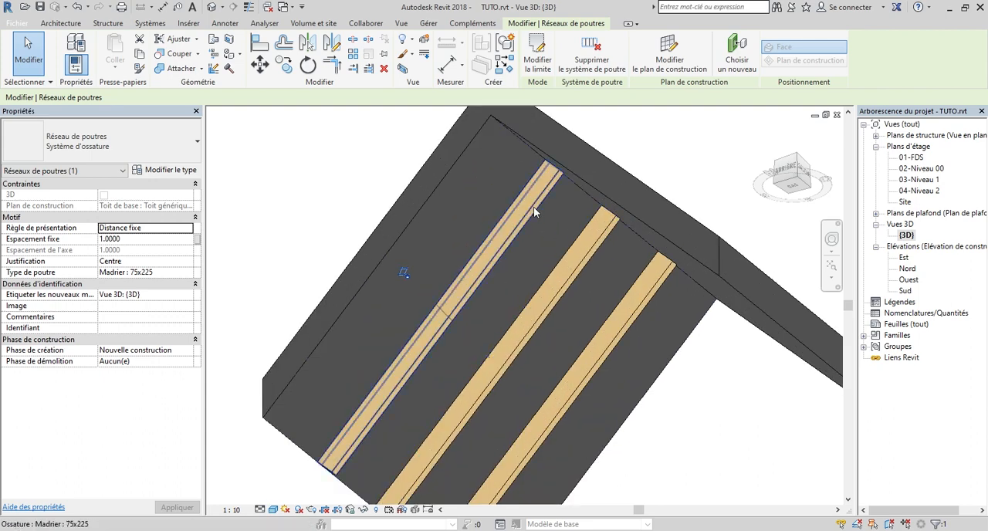
drag(788, 168, 786, 166)
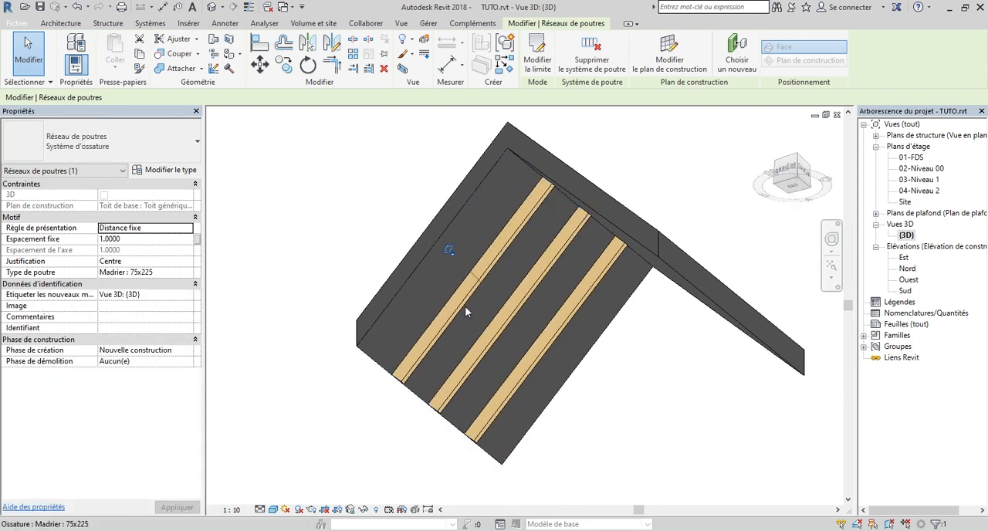
click(538, 60)
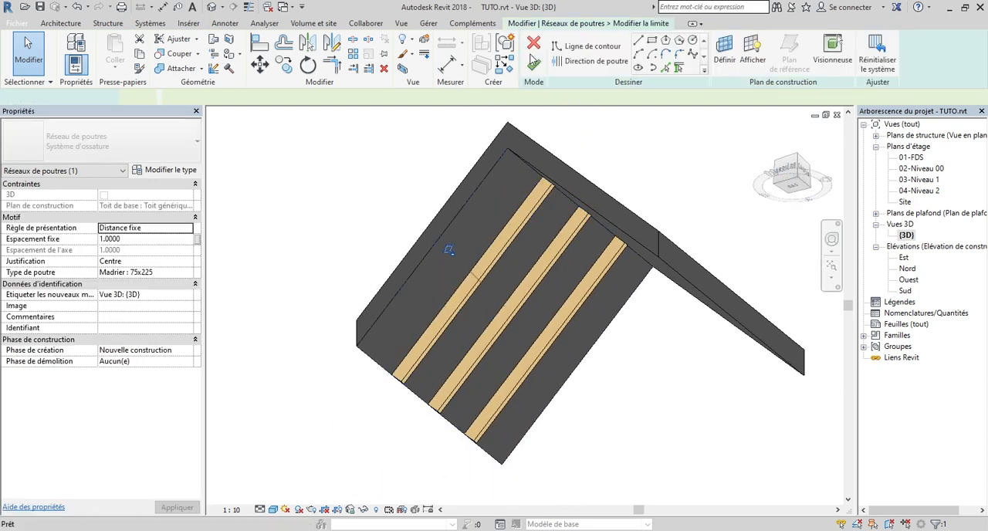
click(568, 61)
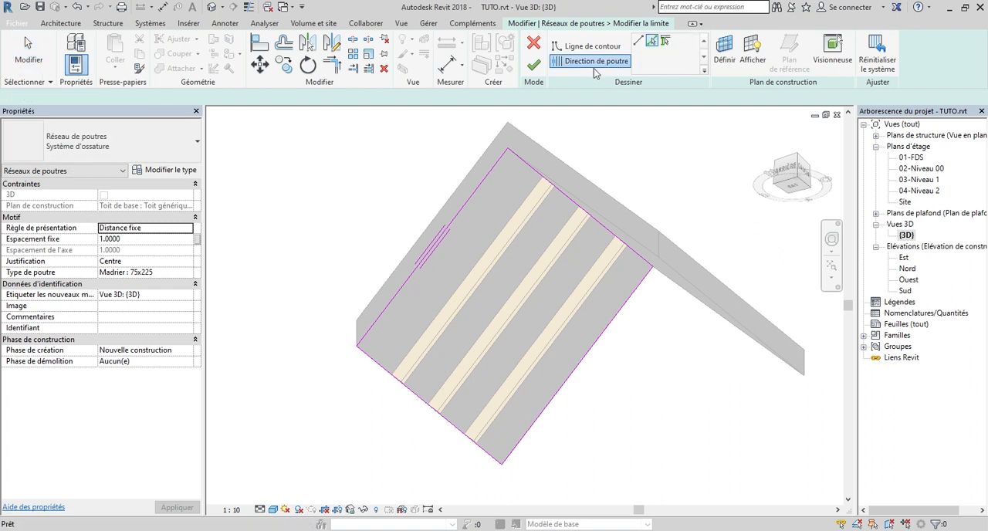
click(566, 204)
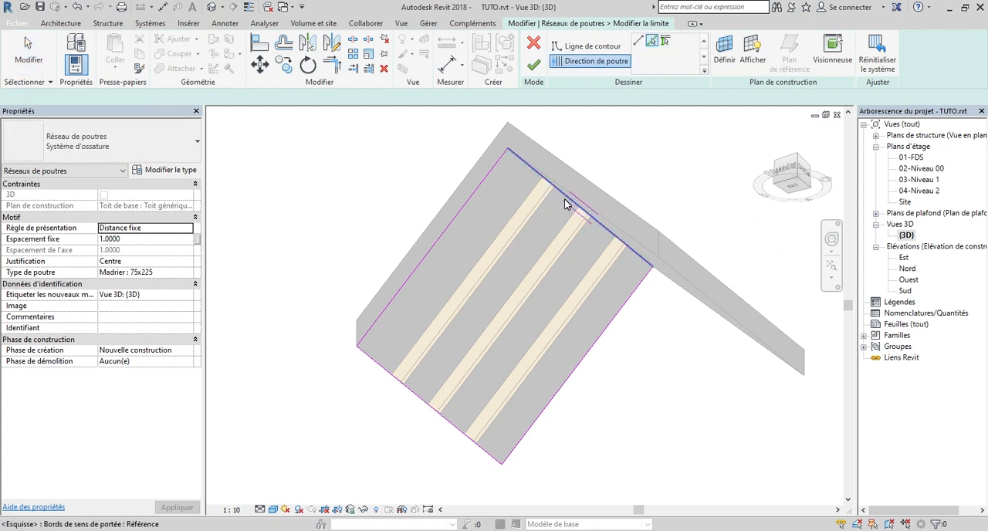
click(533, 66)
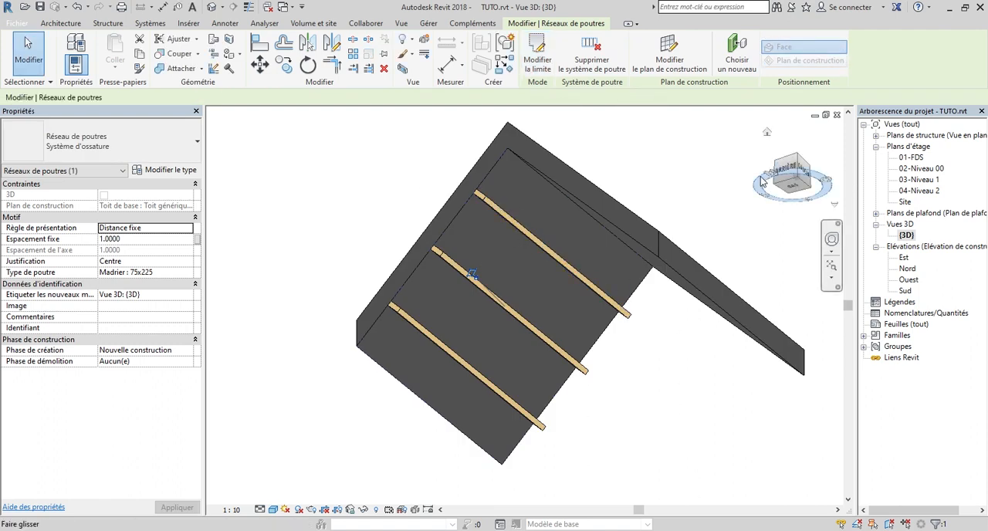
Reopen the beam system's boundary for editing and set its beam type to Chevron : 27 x 27
drag(784, 183, 793, 210)
drag(797, 173, 820, 167)
scroll(495, 238, up, 3)
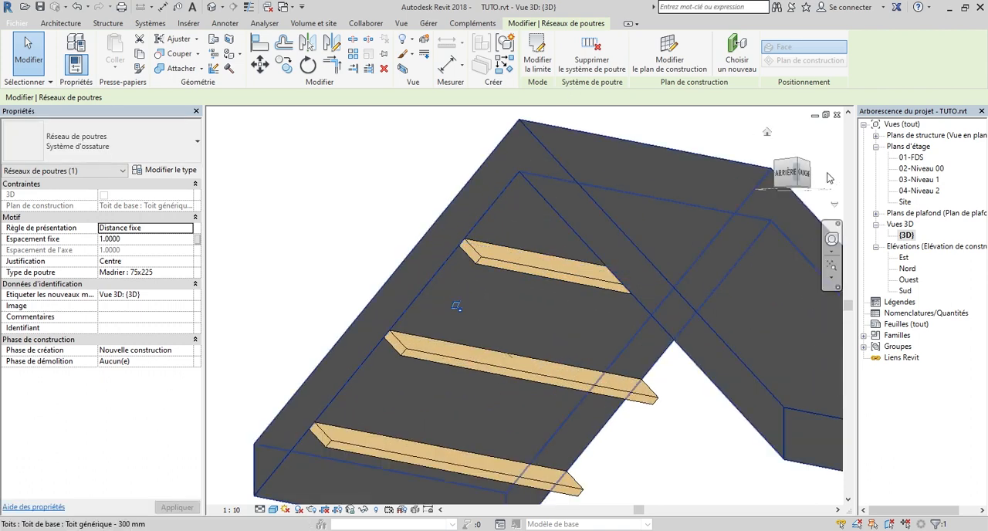
mouse_move(791, 174)
mouse_down()
mouse_move(797, 162)
mouse_move(792, 172)
mouse_up()
scroll(754, 193, down, 1)
click(538, 58)
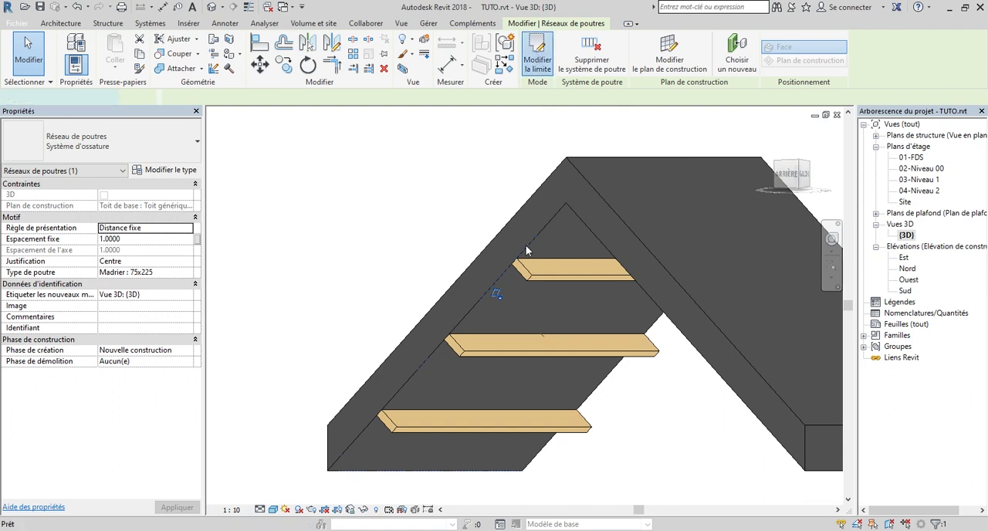
scroll(533, 227, down, 1)
scroll(533, 277, up, 1)
scroll(528, 174, down, 1)
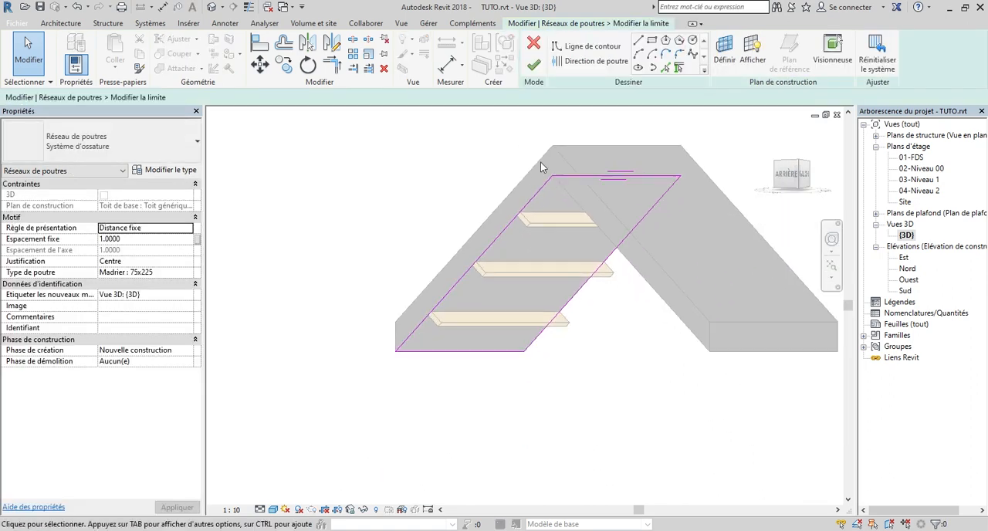
shift+middle_drag(540, 162, 494, 207)
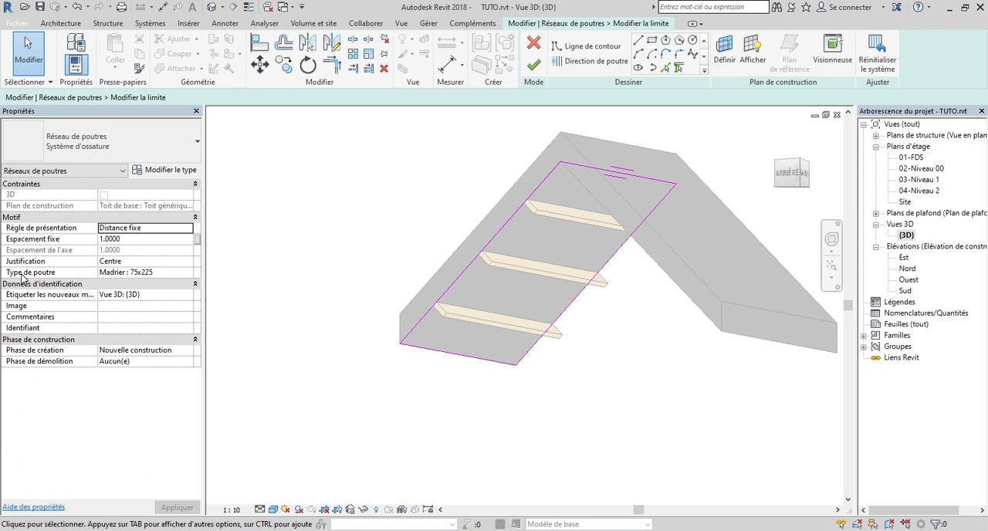
click(187, 274)
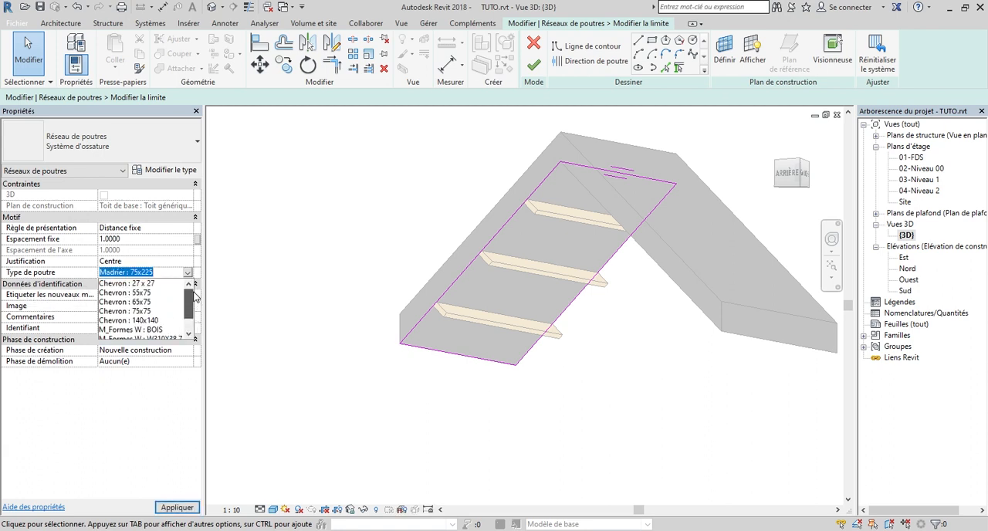
mouse_move(193, 296)
mouse_down()
mouse_move(187, 328)
mouse_move(193, 309)
mouse_up()
click(128, 284)
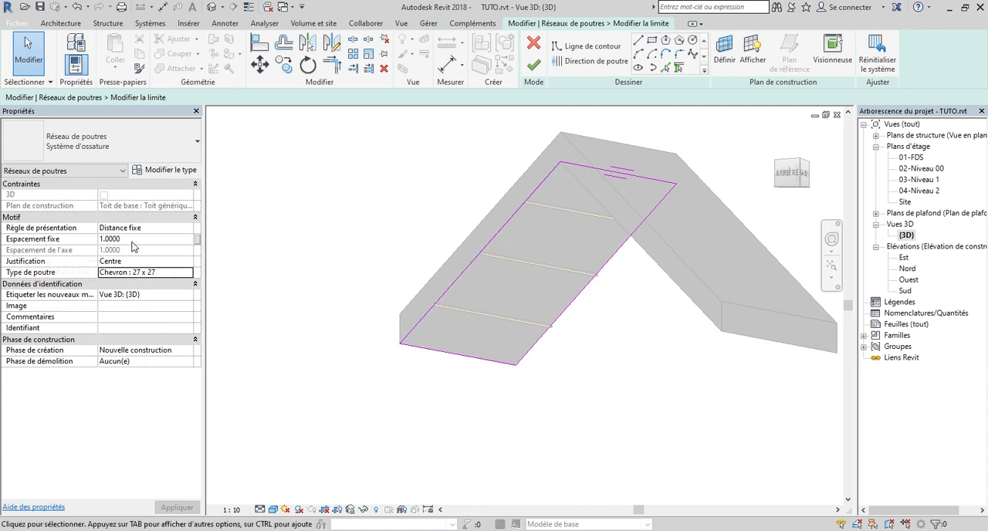
Keep the layout rule at Distance fixe, set the fixed spacing to 0.27 m and finish the beam system
click(170, 230)
click(187, 228)
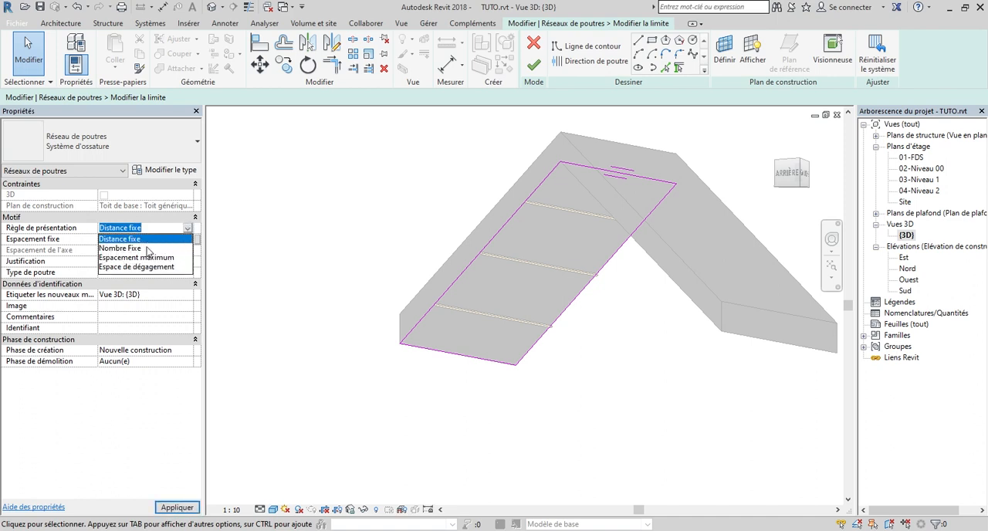
click(170, 242)
click(142, 239)
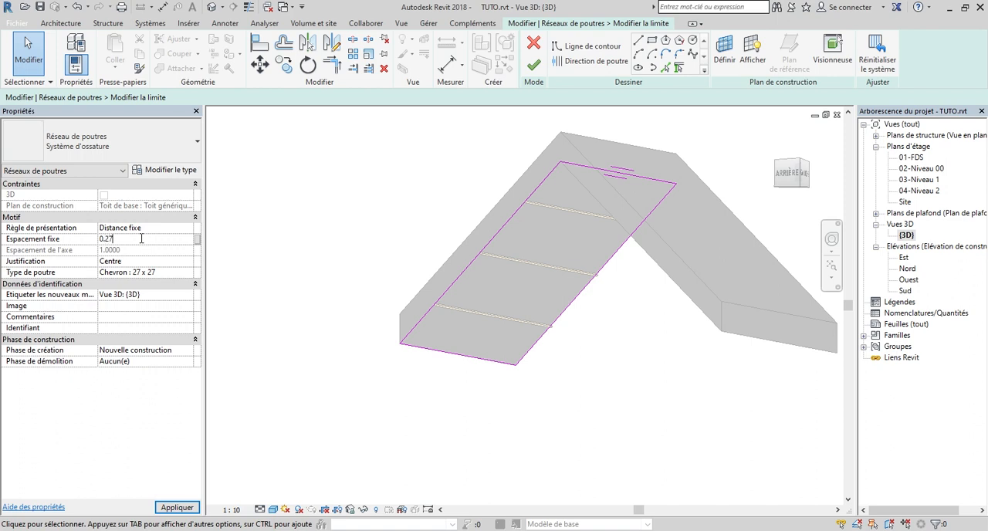
click(533, 65)
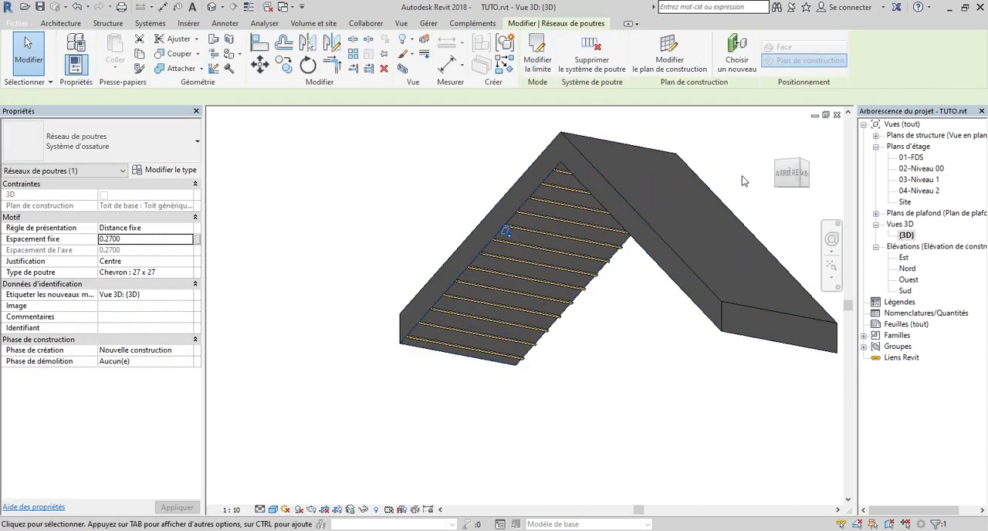
Examine the battens on the slope's underside in 3D, checking their ends at the eave and near the ridge
mouse_move(795, 176)
mouse_down()
mouse_move(816, 140)
mouse_move(824, 165)
mouse_up()
scroll(502, 348, up, 2)
scroll(439, 303, up, 2)
middle_drag(439, 303, 417, 325)
scroll(388, 359, up, 2)
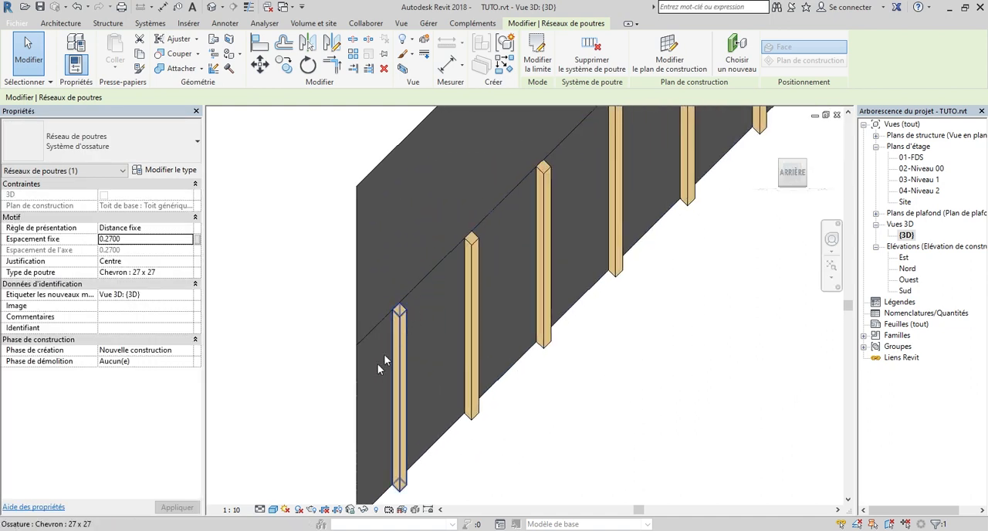
scroll(378, 360, down, 6)
drag(782, 178, 799, 176)
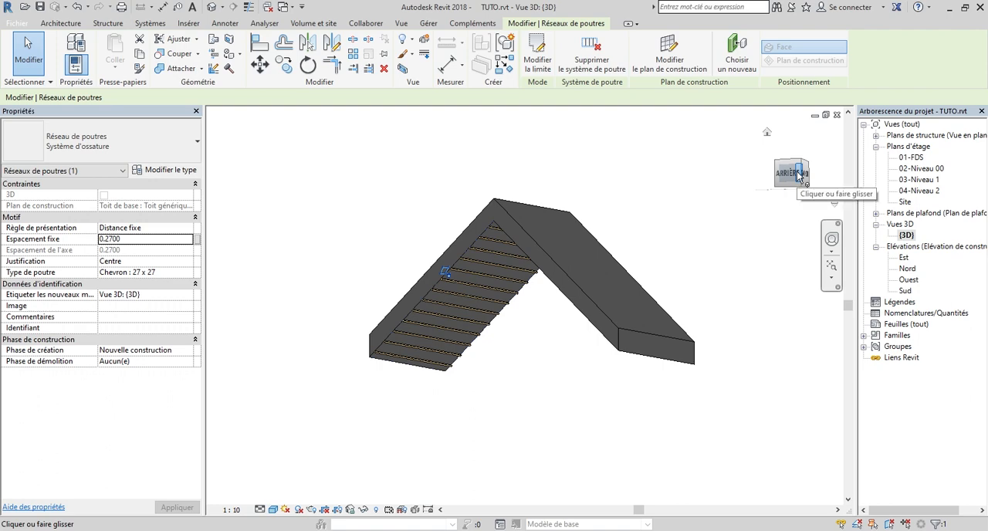
drag(790, 169, 797, 148)
scroll(499, 192, up, 6)
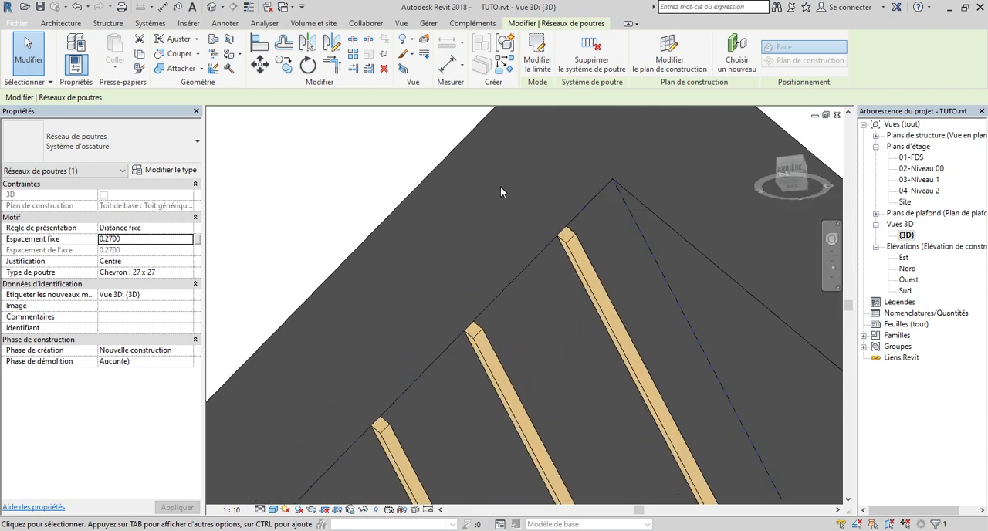
scroll(508, 221, down, 1)
scroll(508, 221, up, 1)
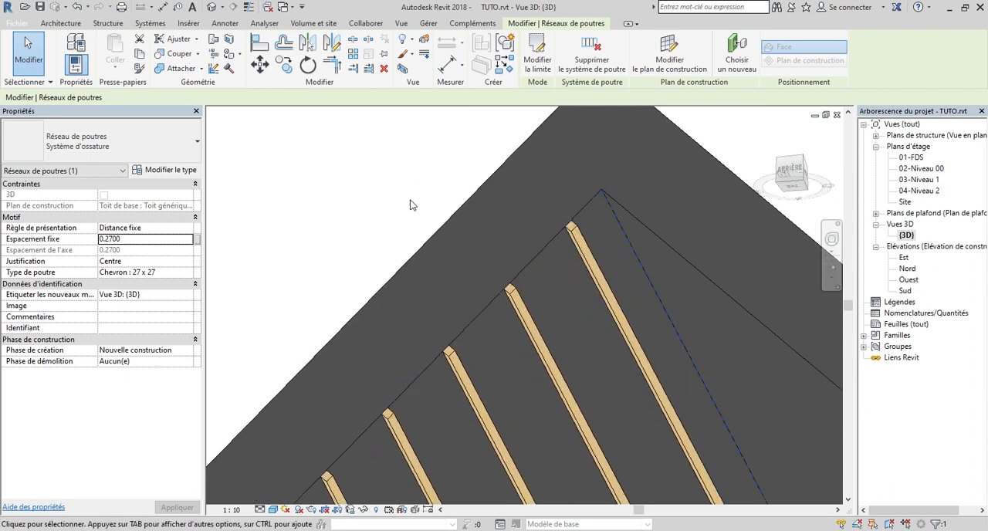
Start a new beam system and set its work plane to the underside face of one of the Chevron : 27 x 27 battens
scroll(511, 226, down, 1)
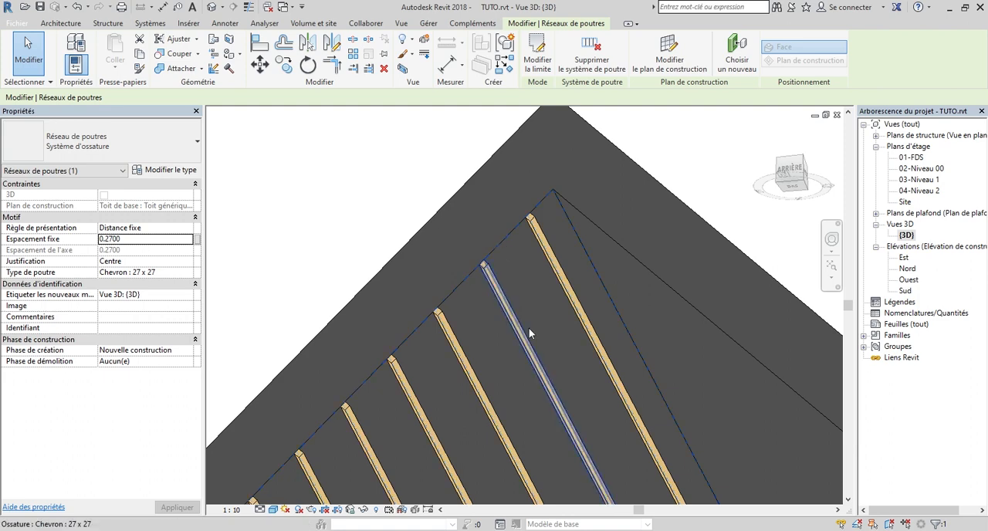
scroll(505, 294, up, 5)
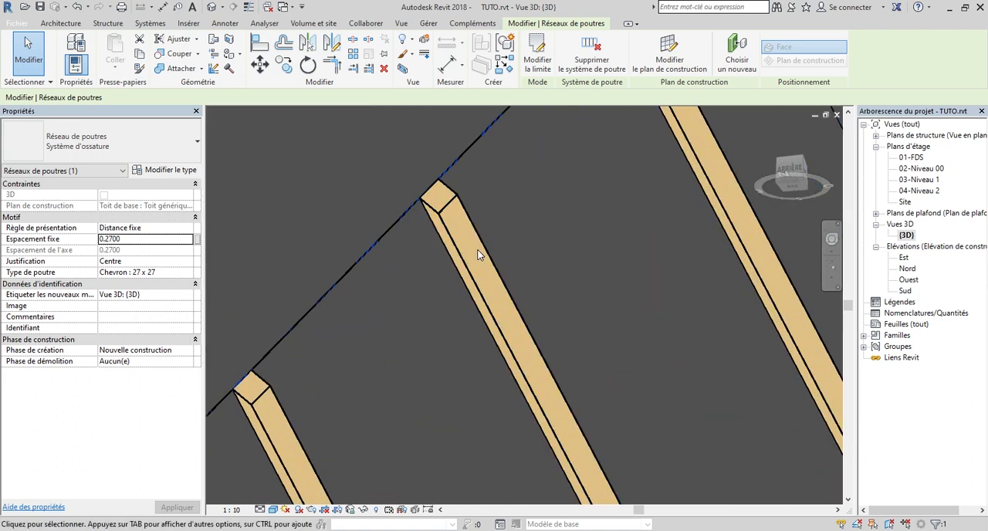
scroll(478, 255, down, 5)
click(108, 23)
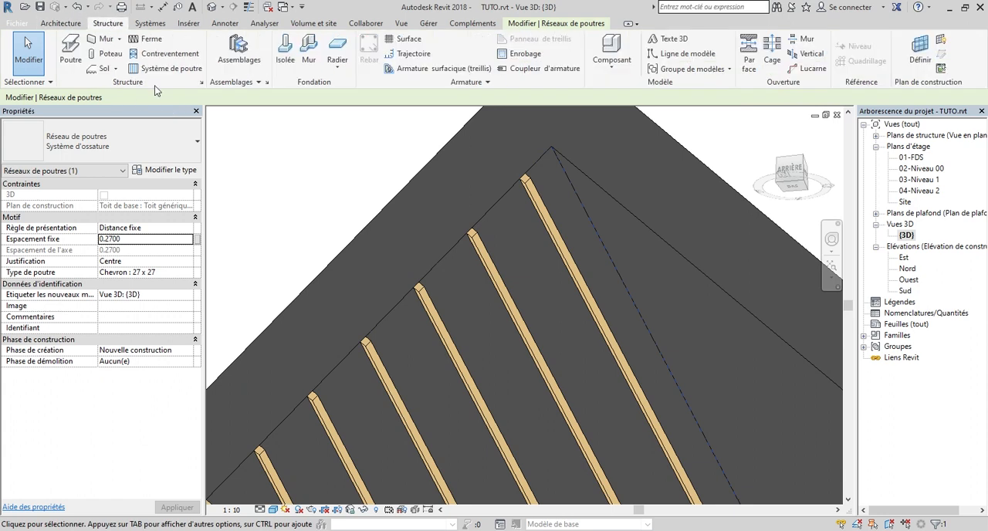
click(166, 69)
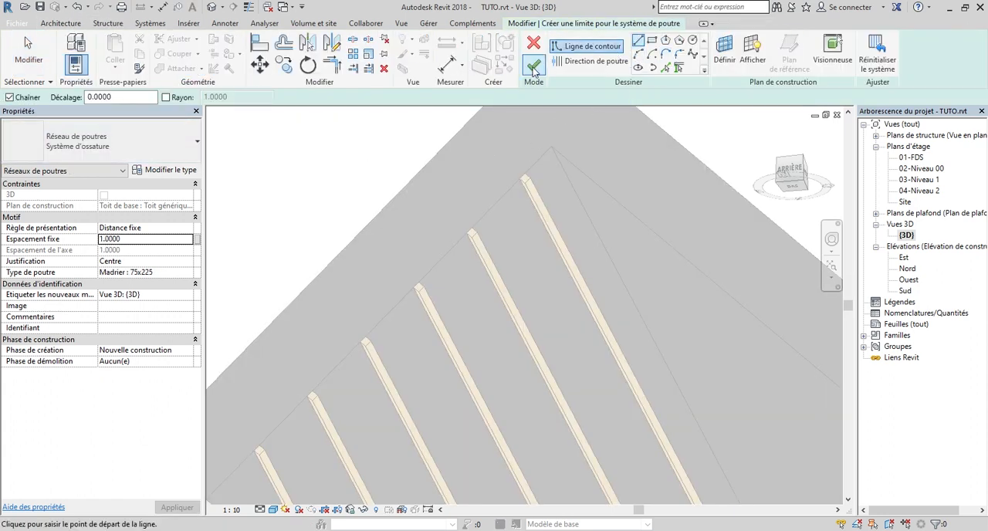
click(723, 54)
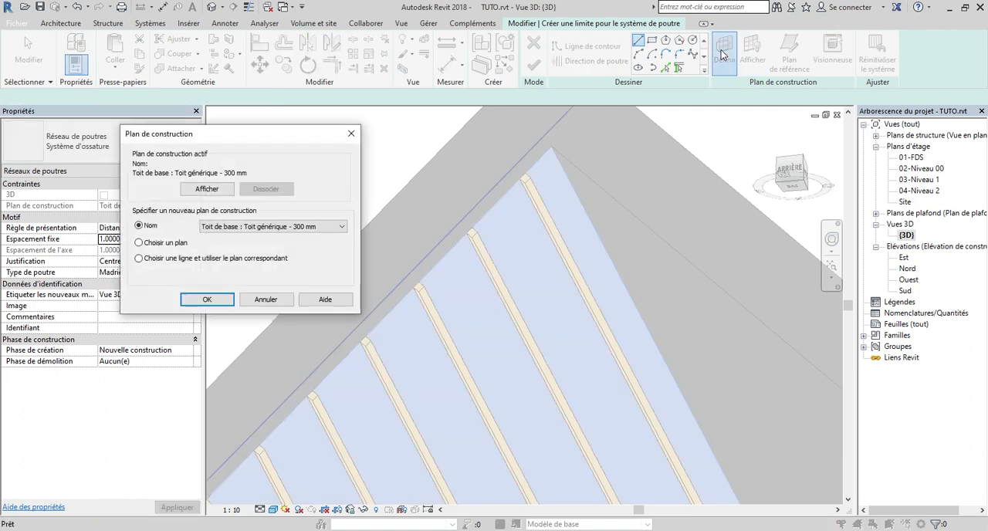
click(189, 298)
scroll(477, 413, up, 2)
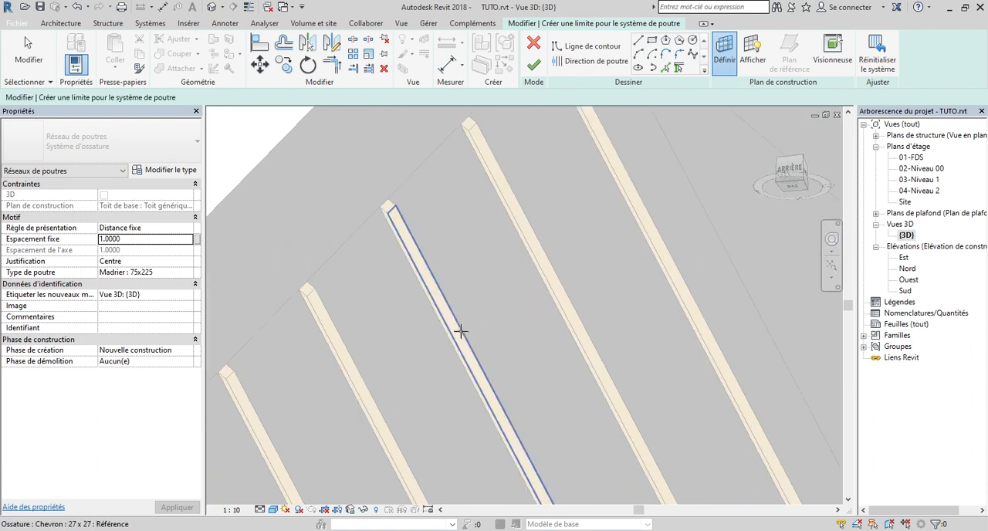
scroll(461, 332, up, 2)
click(418, 261)
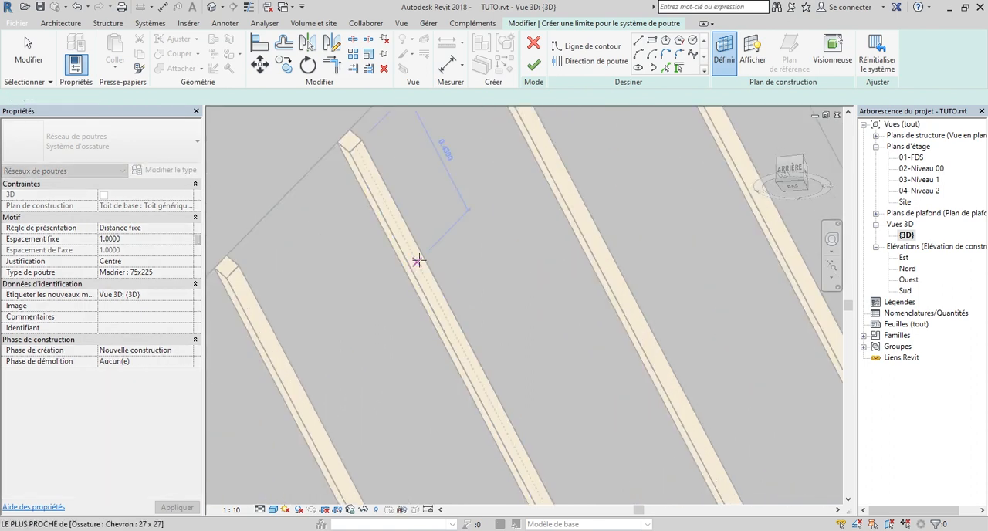
Sketch a rectangular boundary over the battened slope, from its corner at the ridge to the diagonally opposite corner at the eave
scroll(512, 259, down, 6)
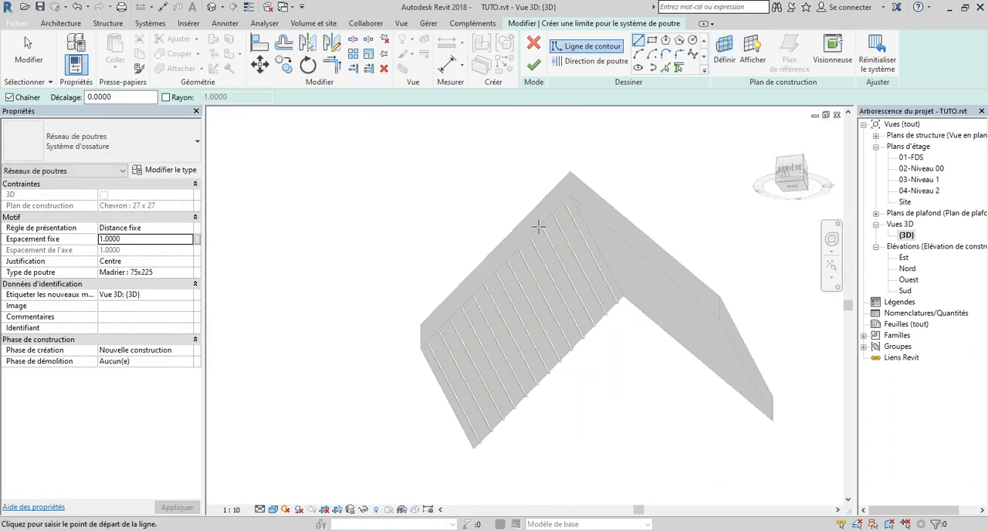
scroll(556, 232, up, 2)
scroll(541, 255, down, 3)
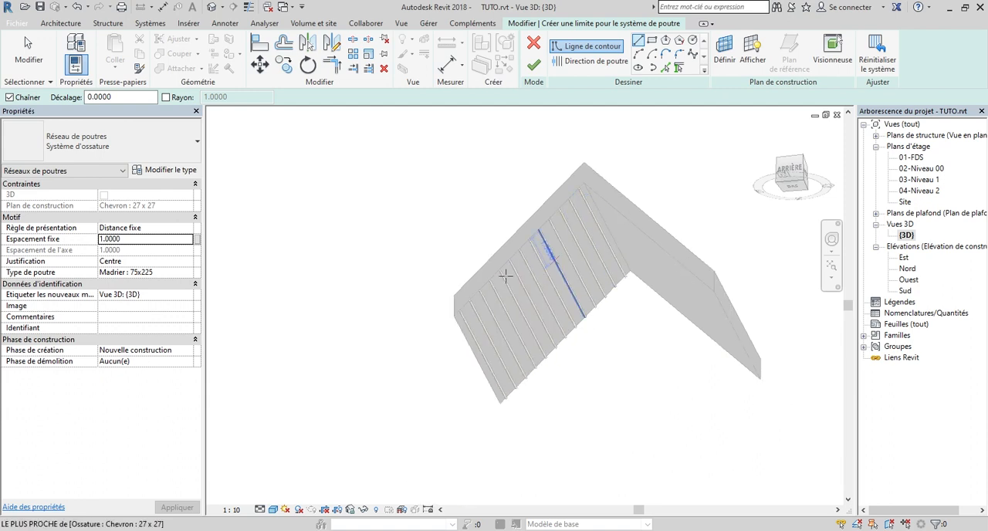
click(652, 40)
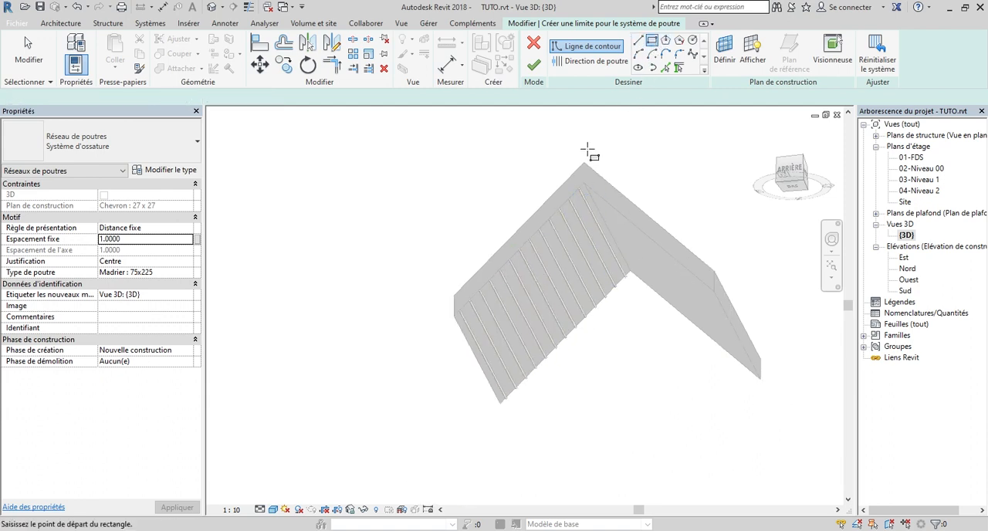
scroll(587, 158, up, 3)
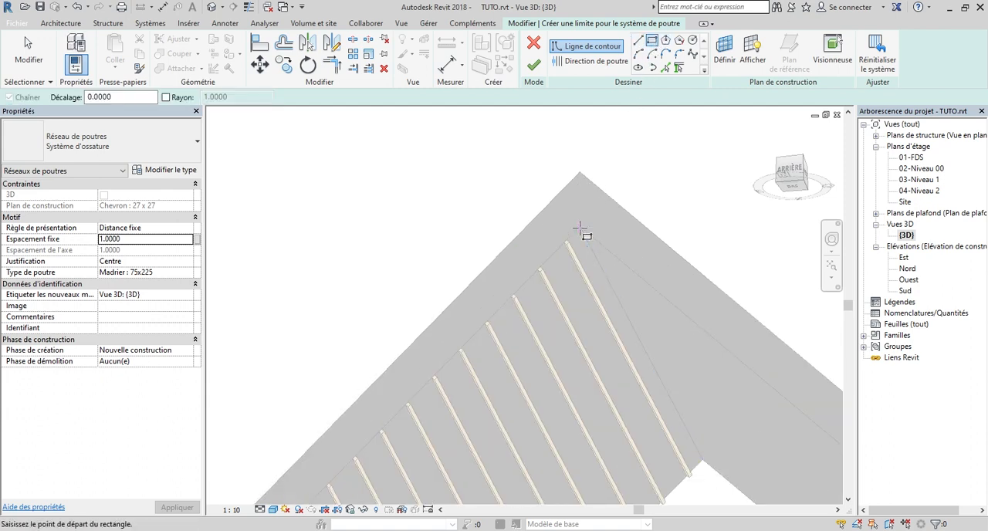
click(580, 230)
scroll(599, 285, down, 5)
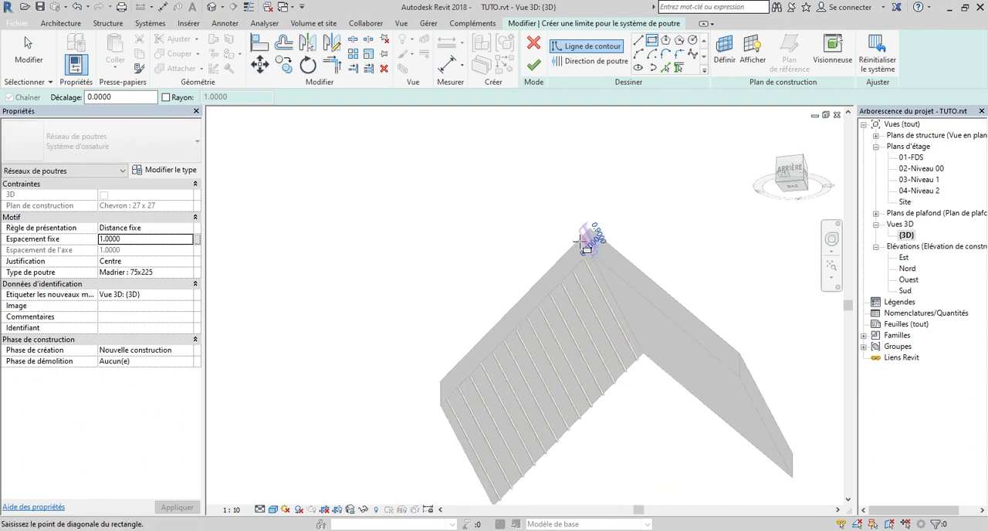
scroll(536, 400, up, 2)
scroll(527, 411, up, 2)
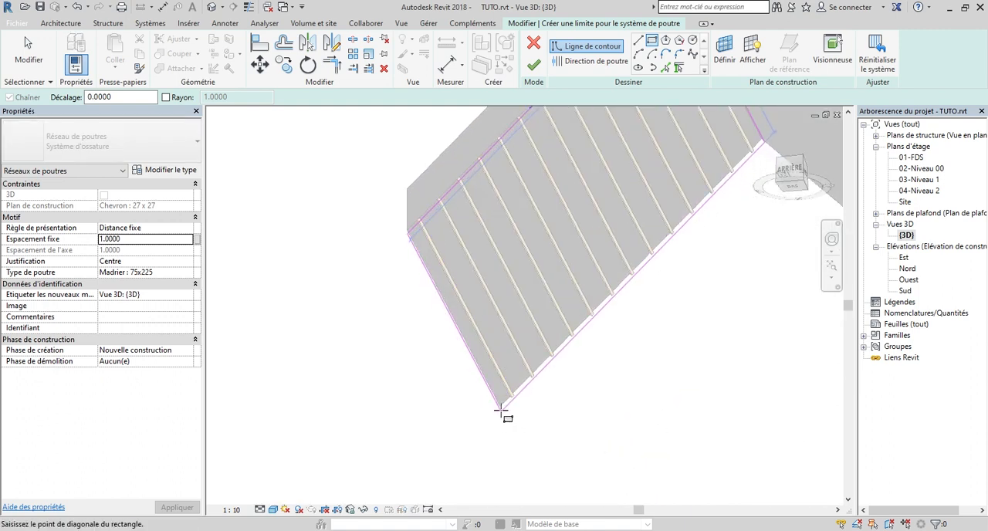
click(502, 407)
scroll(502, 407, down, 4)
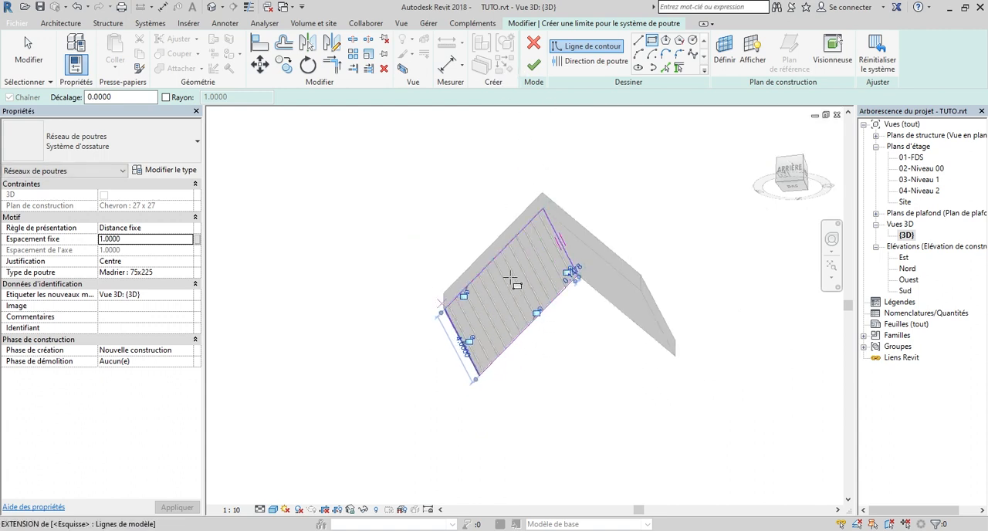
Make the beam direction follow the sloping gable edge of the boundary
scroll(532, 285, up, 3)
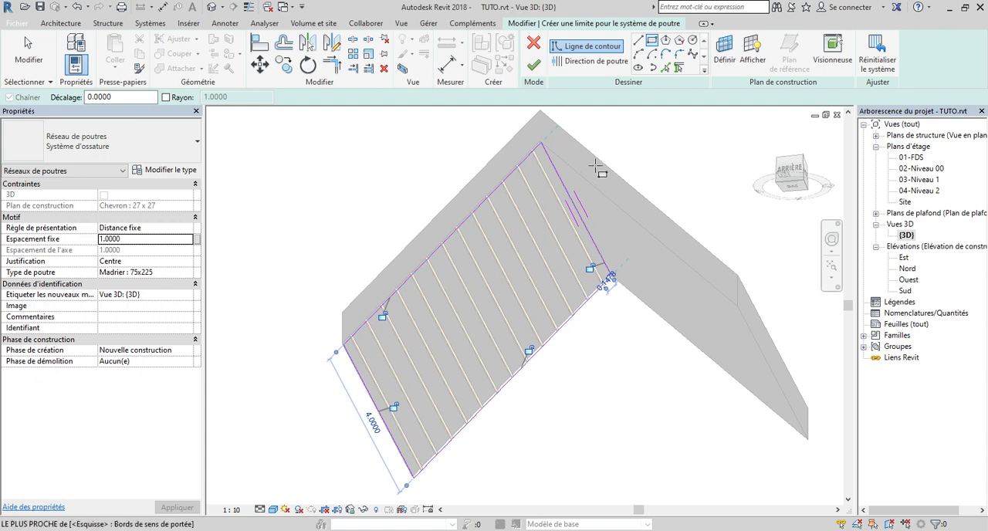
click(593, 61)
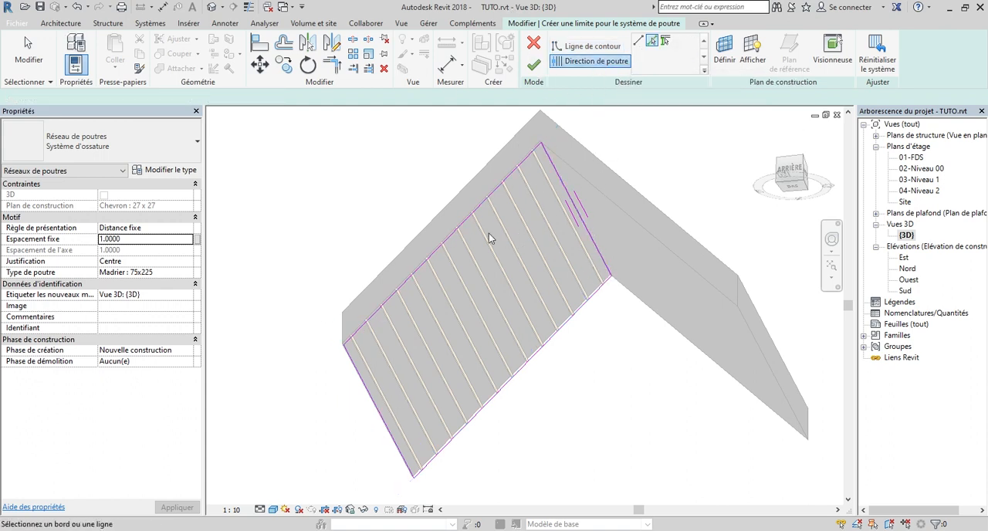
click(457, 236)
Set the beam type to Chevron : 65x75 and the fixed spacing to 0.5 m, and finish the beam system
click(192, 276)
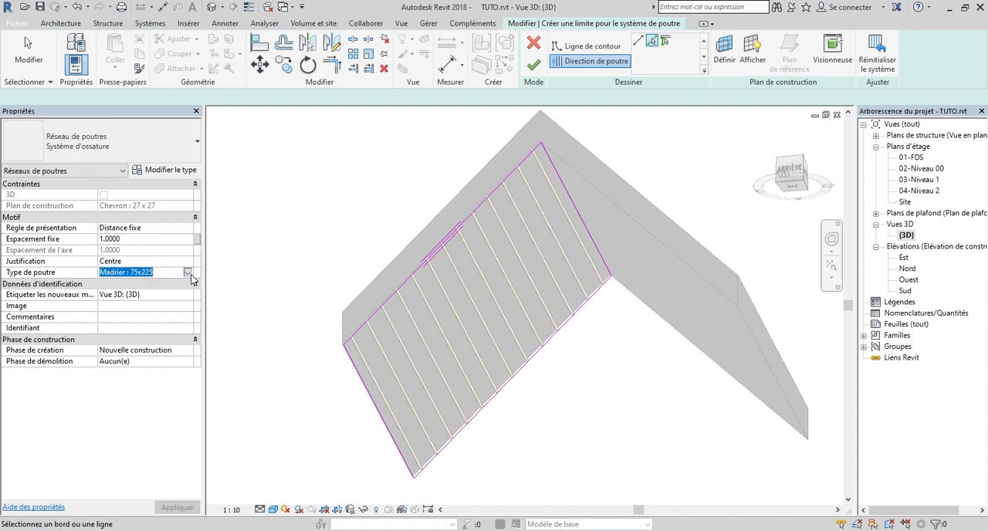
click(192, 277)
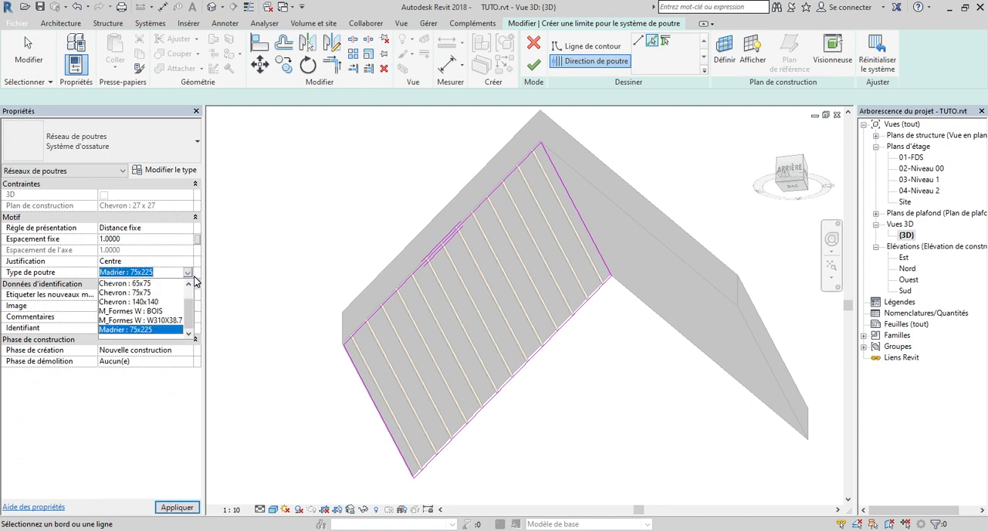
click(136, 284)
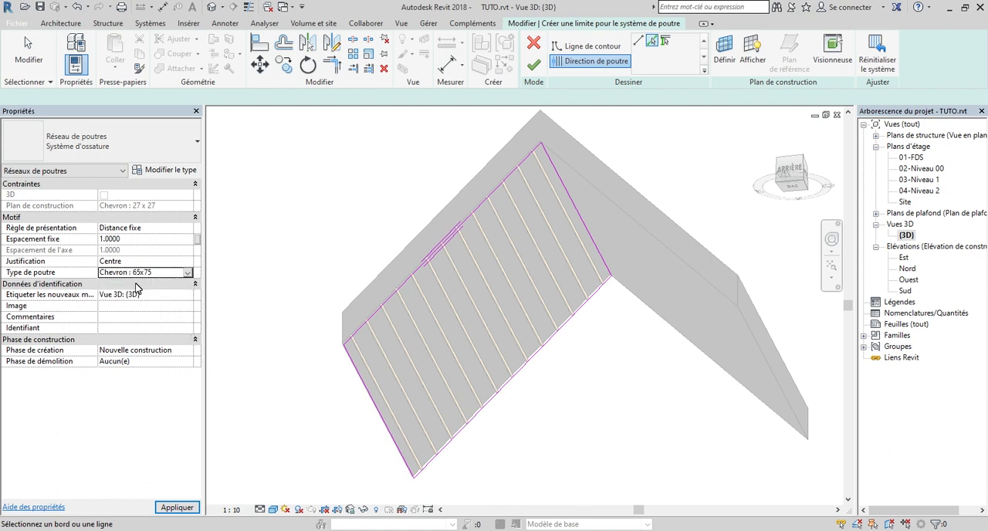
click(144, 239)
text(0.5)
key(Return)
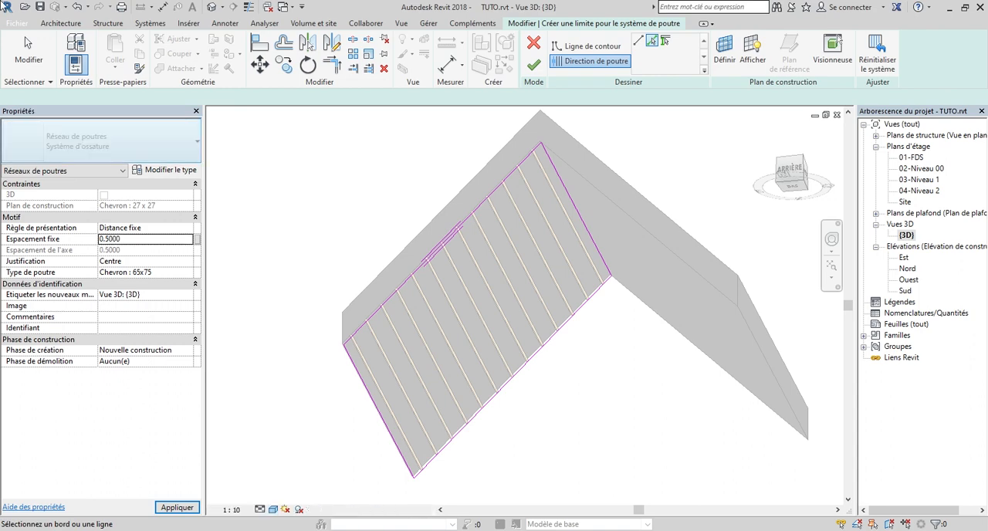
click(533, 64)
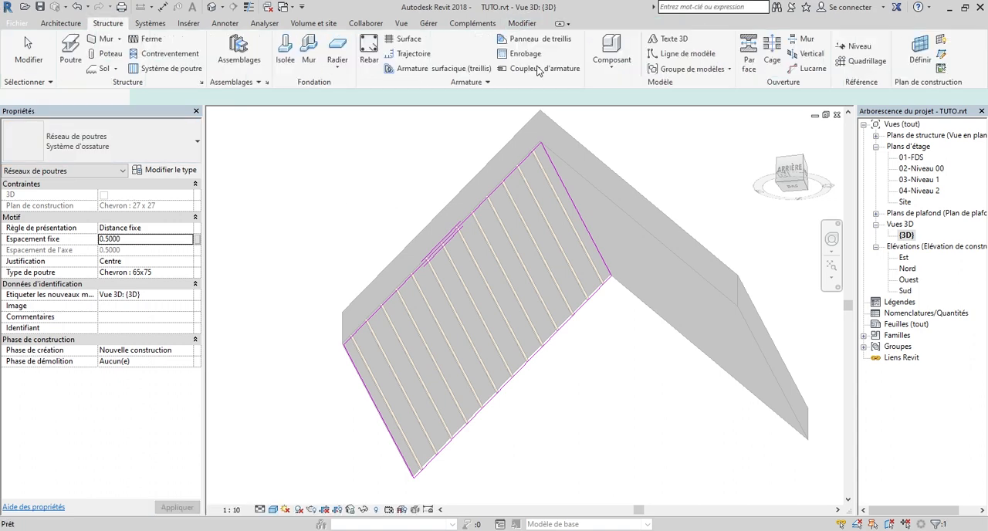
Hide the roof element in the 3D view so only the rafters and battens show
click(795, 172)
drag(819, 194, 683, 181)
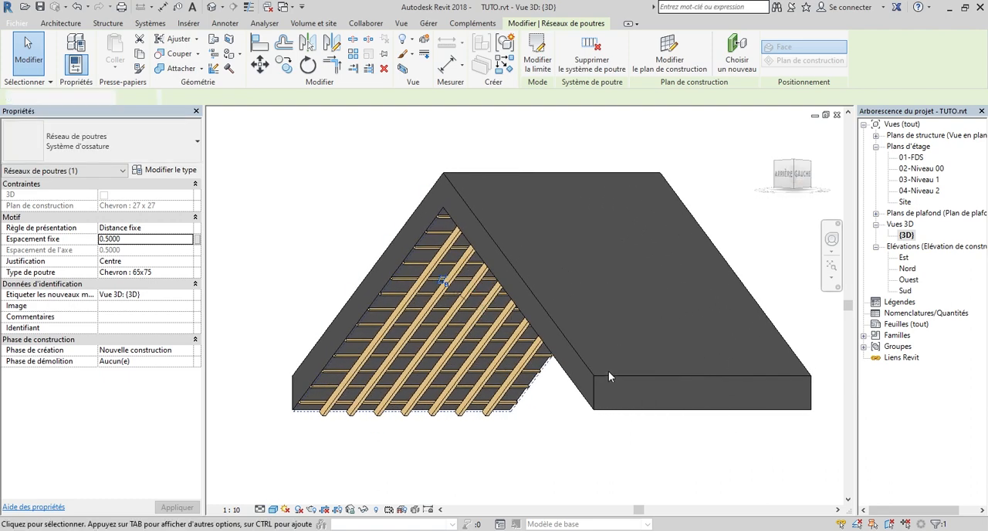
key(Escape)
click(609, 371)
right_click(608, 372)
mouse_move(666, 154)
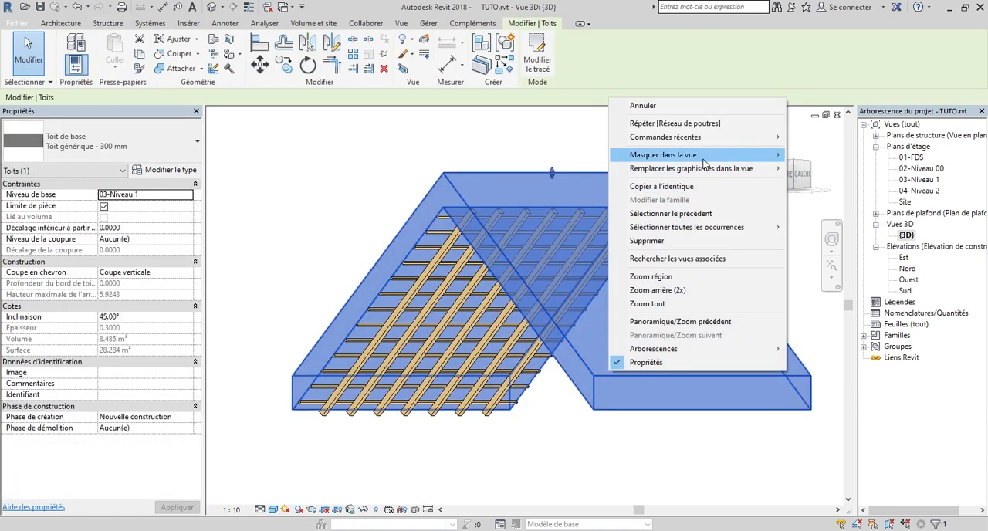
click(805, 156)
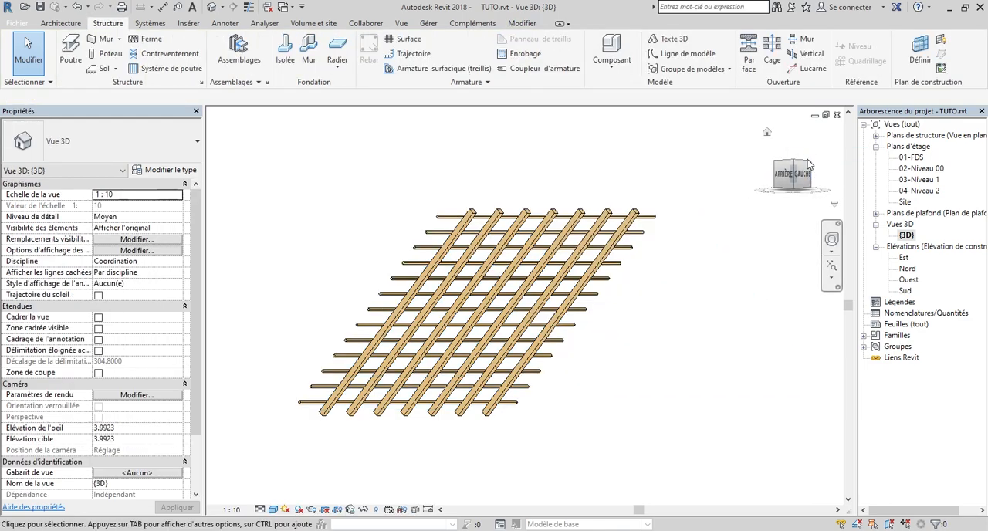
Examine the exposed rafters and battens from several 3D angles, checking how the two layers cross
mouse_move(803, 183)
mouse_down()
mouse_move(866, 197)
mouse_move(892, 220)
mouse_move(838, 215)
mouse_move(766, 141)
mouse_up()
click(766, 132)
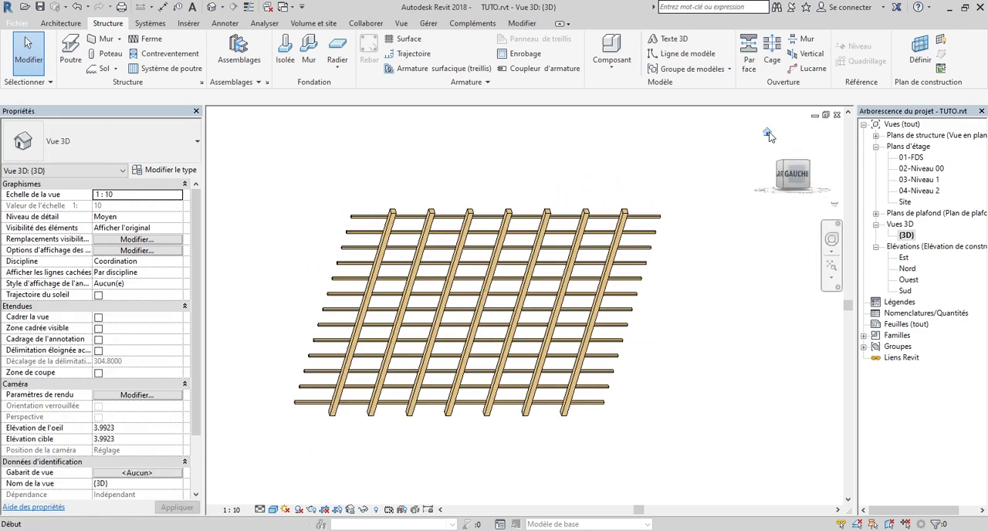
drag(803, 184, 693, 170)
scroll(649, 204, up, 4)
scroll(645, 203, down, 4)
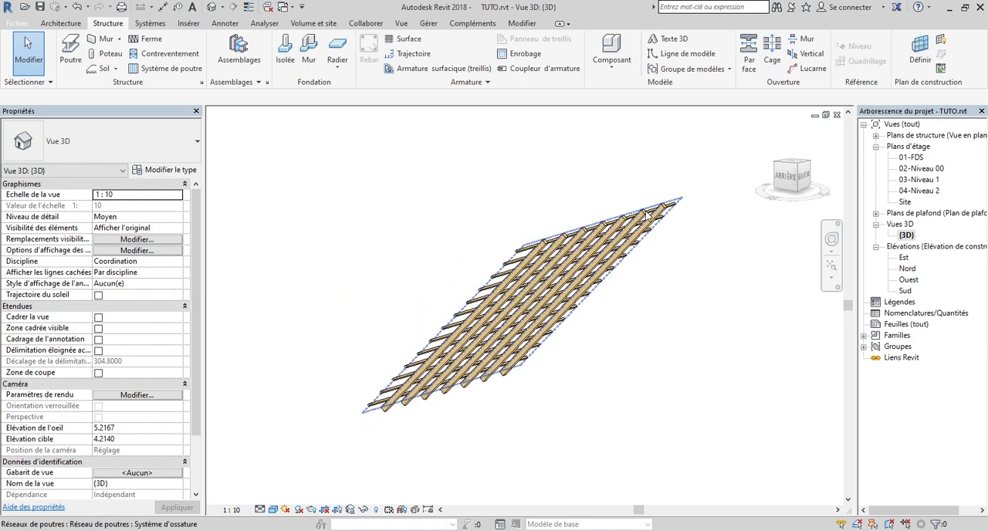
click(785, 191)
drag(775, 187, 768, 188)
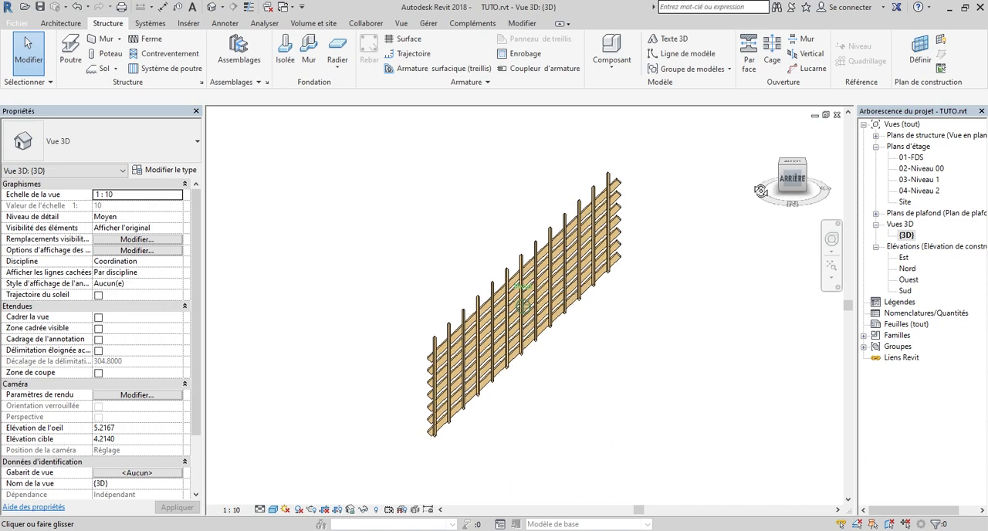
Reveal the hidden elements, unhide the roof element in the 3D view and leave the reveal mode
click(376, 510)
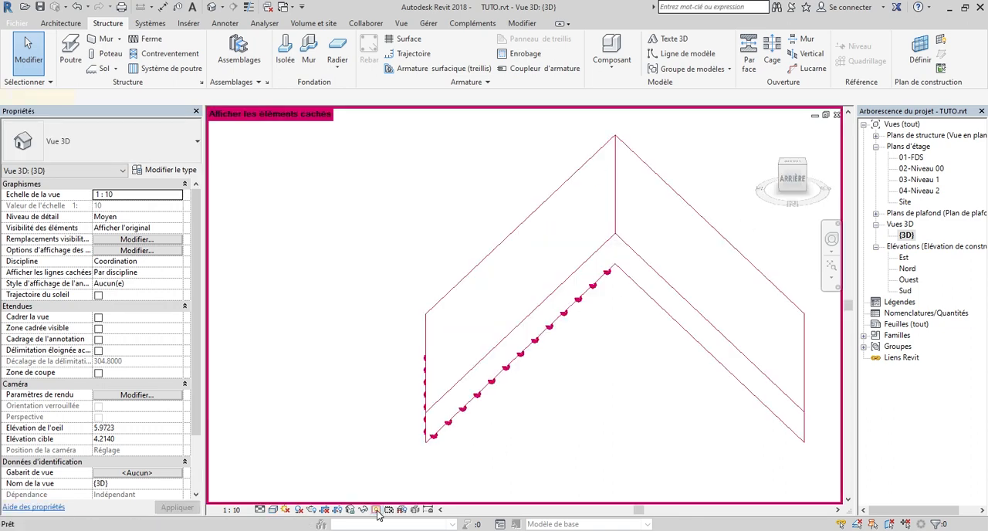
right_click(618, 236)
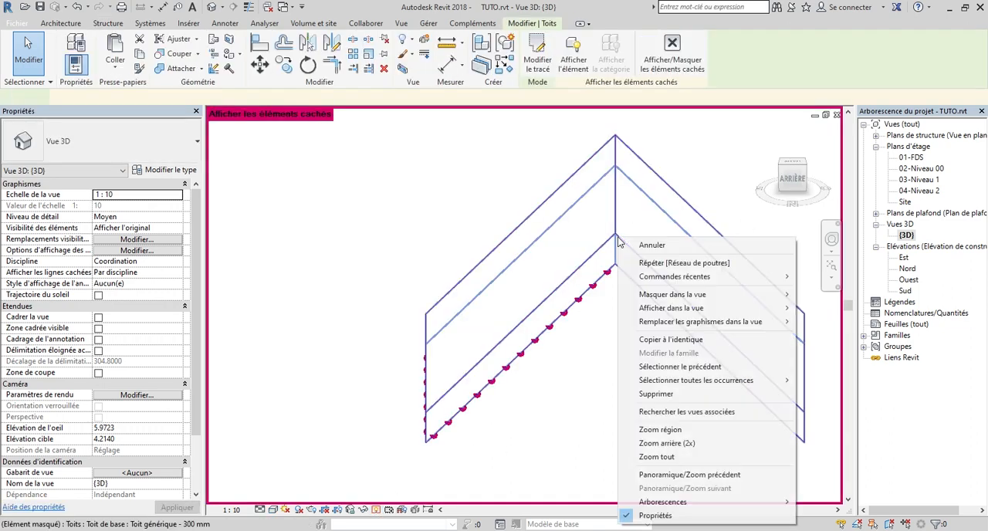
mouse_move(686, 308)
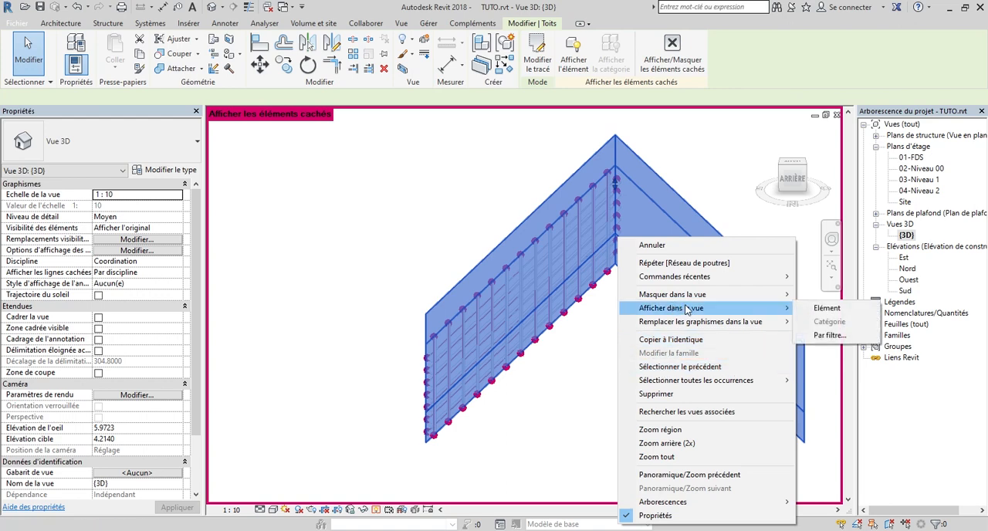
click(842, 310)
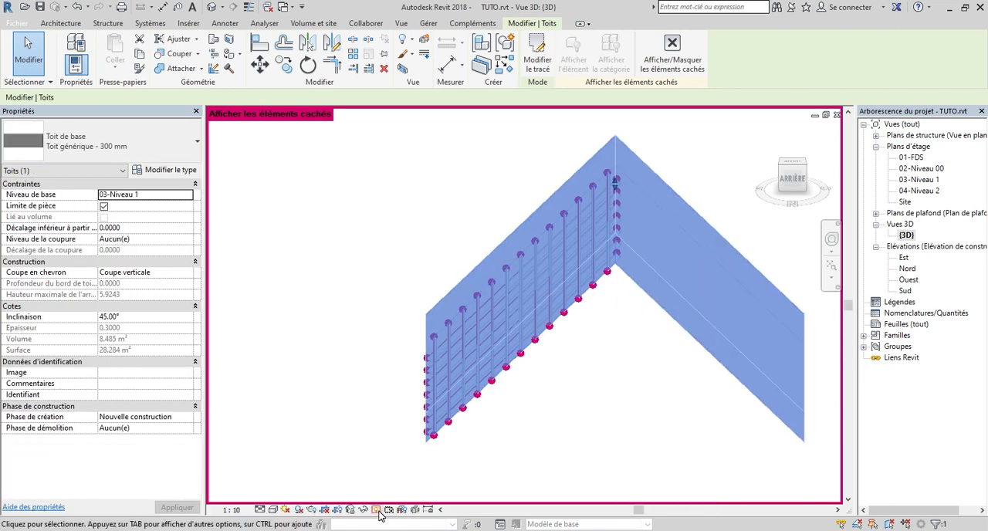
click(376, 511)
click(330, 338)
Examine the slope's underside up close in 3D, checking the contact between the rafters and the battens
mouse_move(793, 182)
mouse_down()
mouse_move(757, 175)
mouse_move(748, 147)
mouse_move(782, 193)
mouse_move(787, 179)
mouse_up()
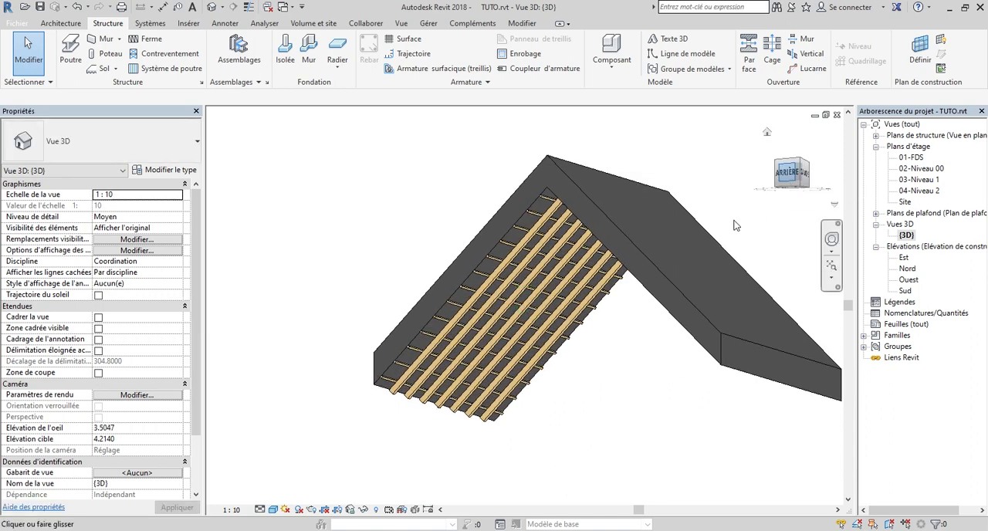
scroll(616, 374, up, 3)
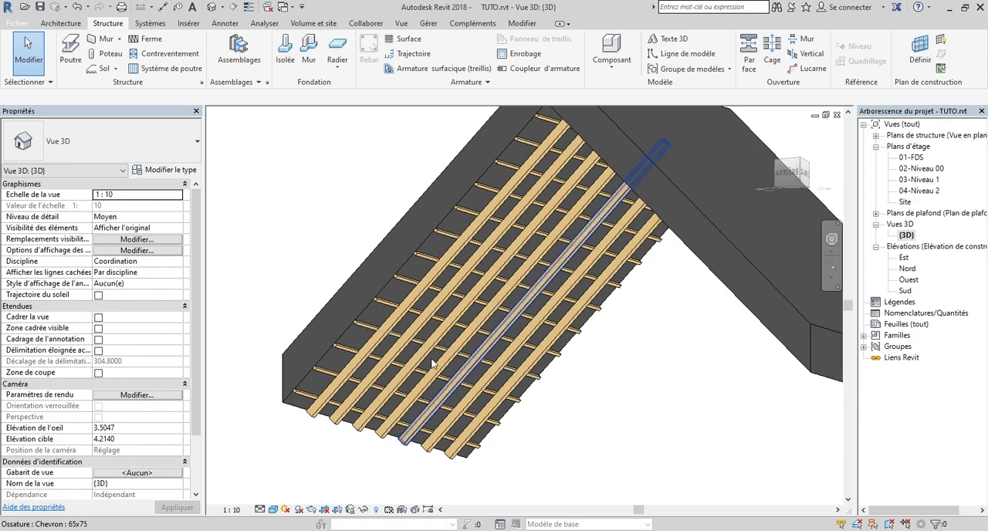
scroll(415, 296, up, 5)
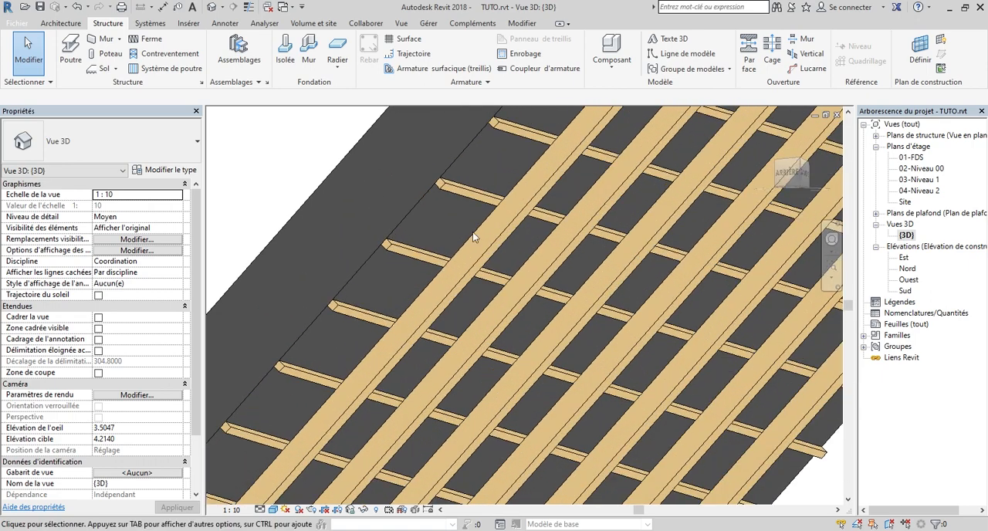
scroll(453, 286, up, 2)
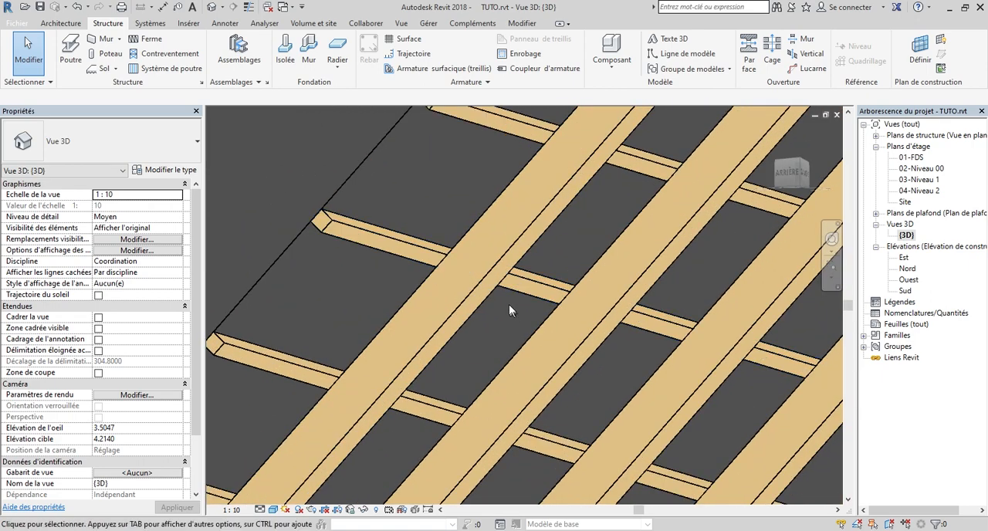
Start a new beam system and set its work plane by picking the exposed underside face of a 65x75 rafter
scroll(509, 306, up, 2)
scroll(502, 231, down, 5)
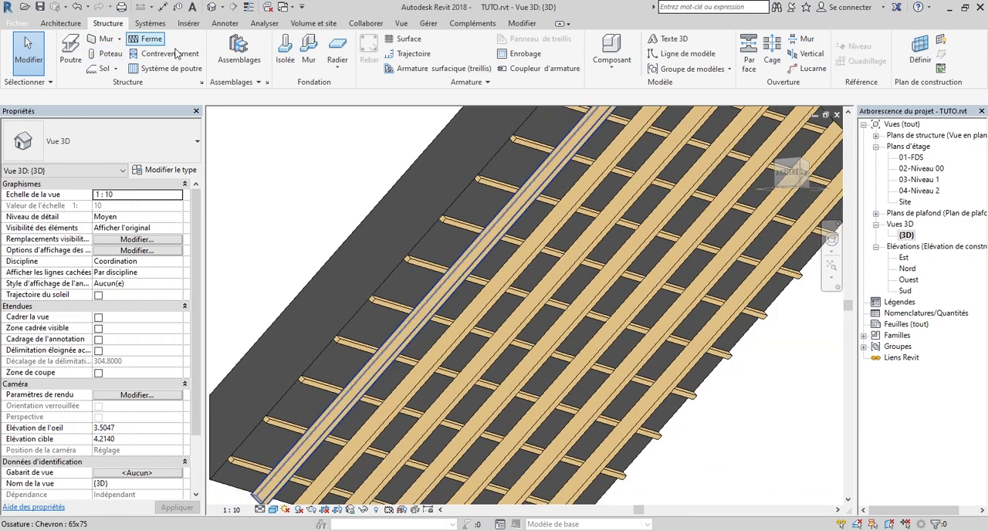
click(170, 68)
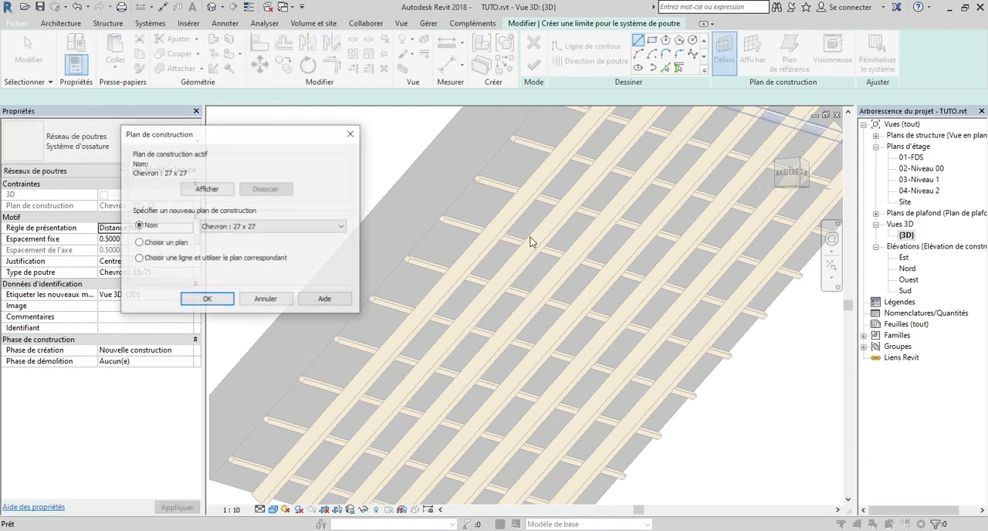
click(205, 299)
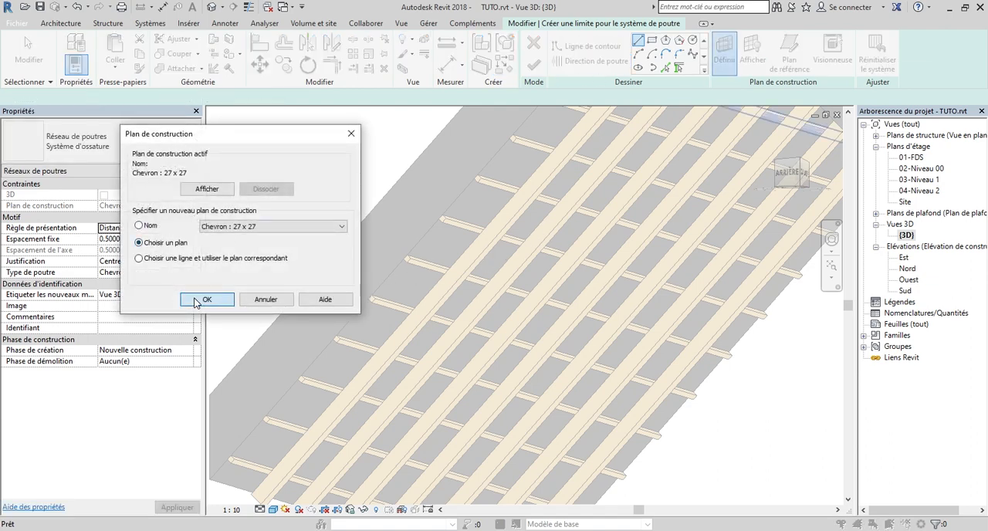
scroll(541, 237, up, 3)
scroll(549, 237, up, 2)
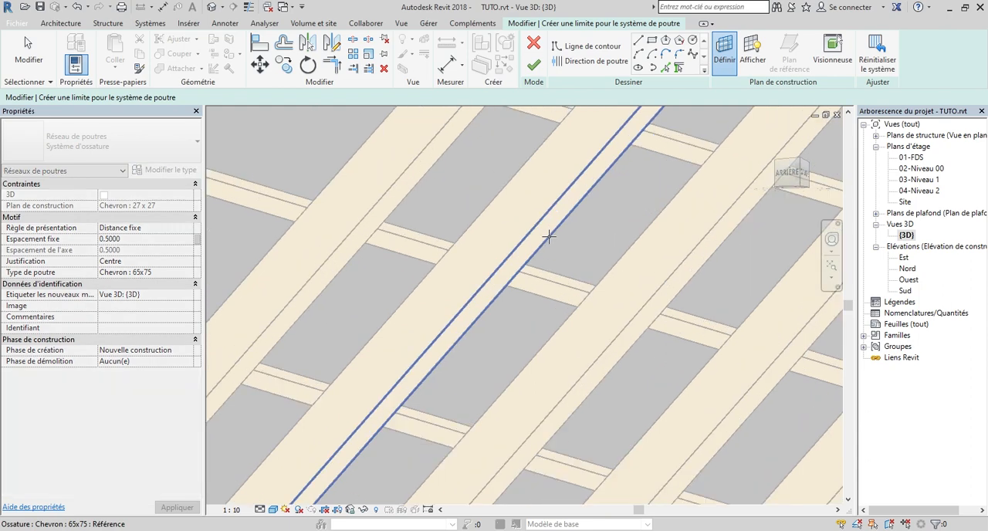
click(548, 237)
scroll(644, 318, down, 6)
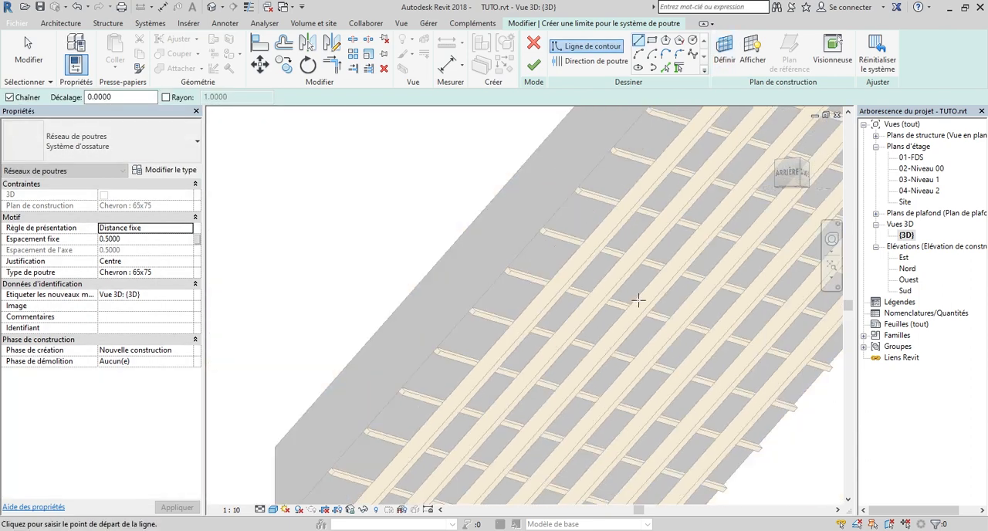
click(652, 42)
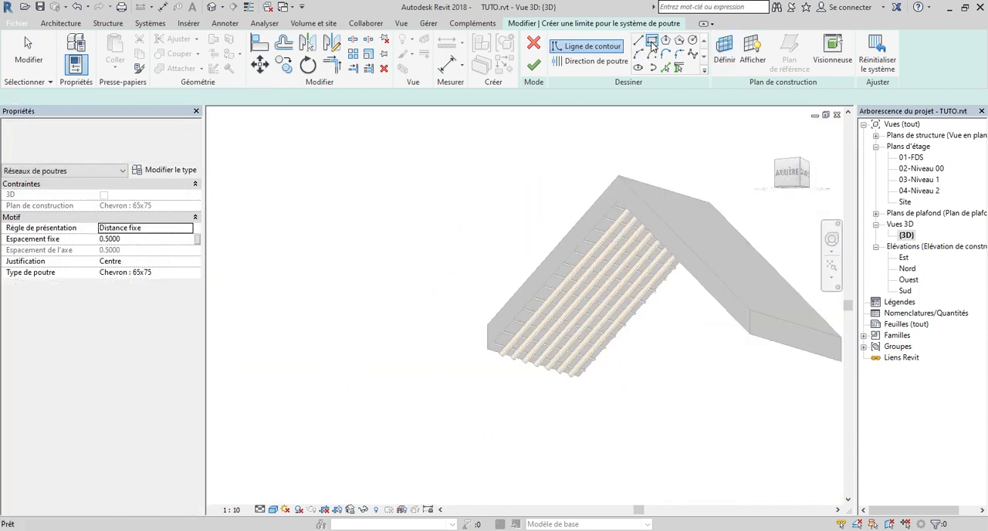
scroll(620, 202, up, 3)
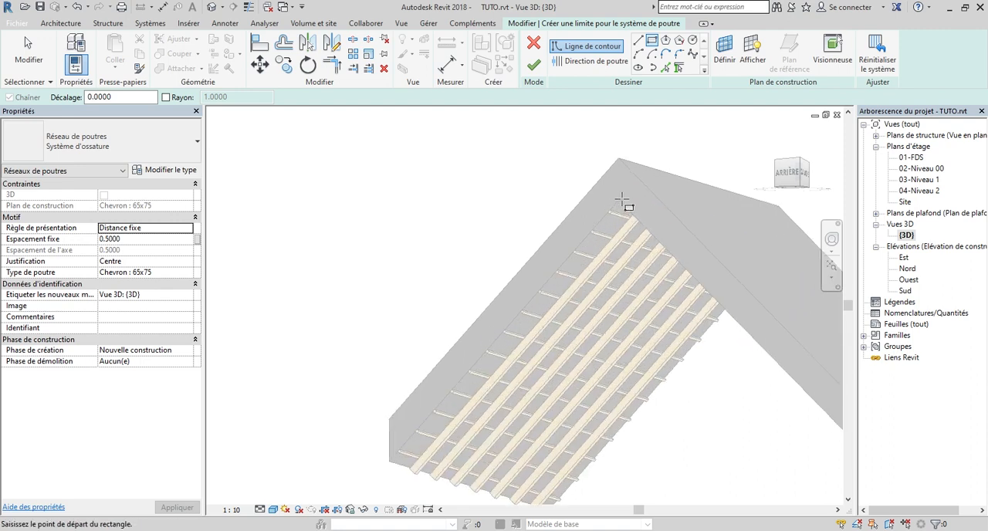
scroll(616, 207, down, 3)
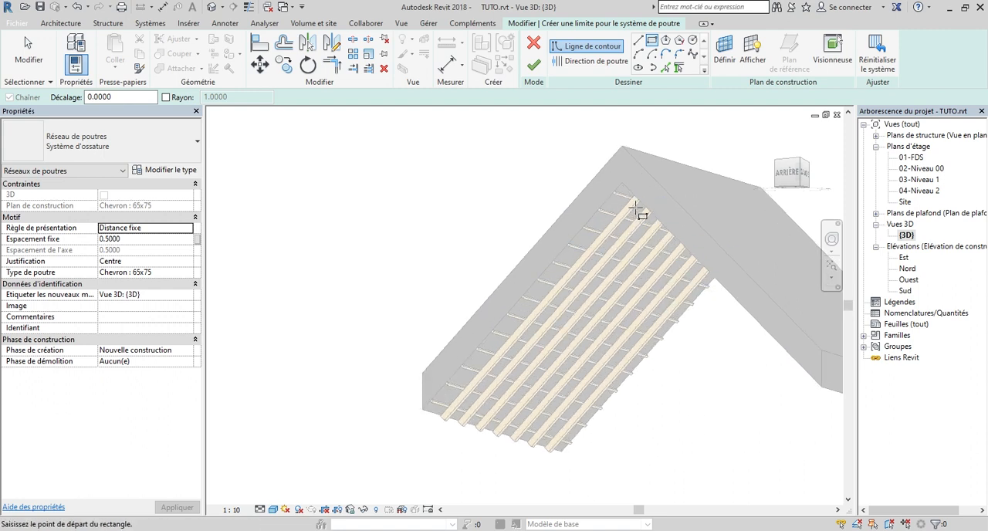
scroll(606, 247, down, 2)
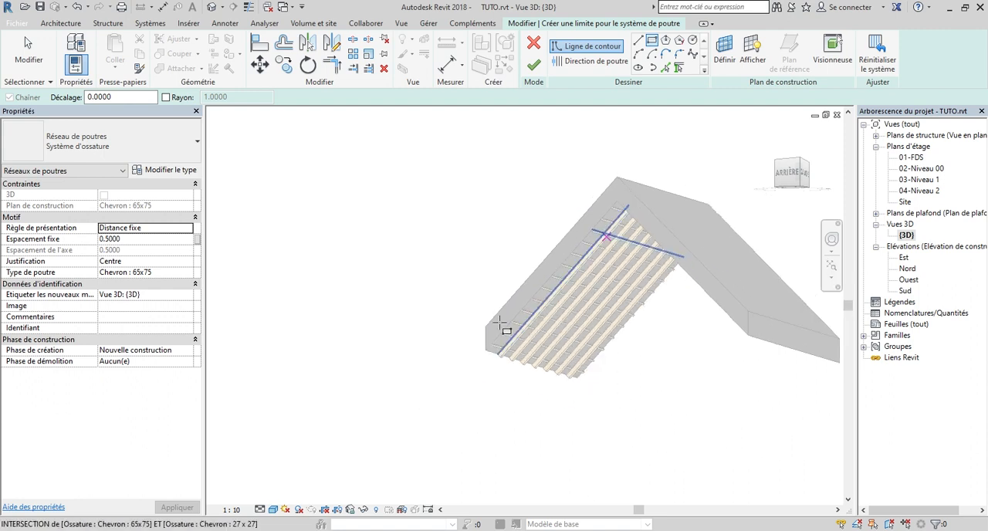
Switch the 3D view to wireframe and pick the roof slope's lower gable-side edge as the first boundary line
click(273, 510)
click(334, 434)
click(653, 68)
click(666, 68)
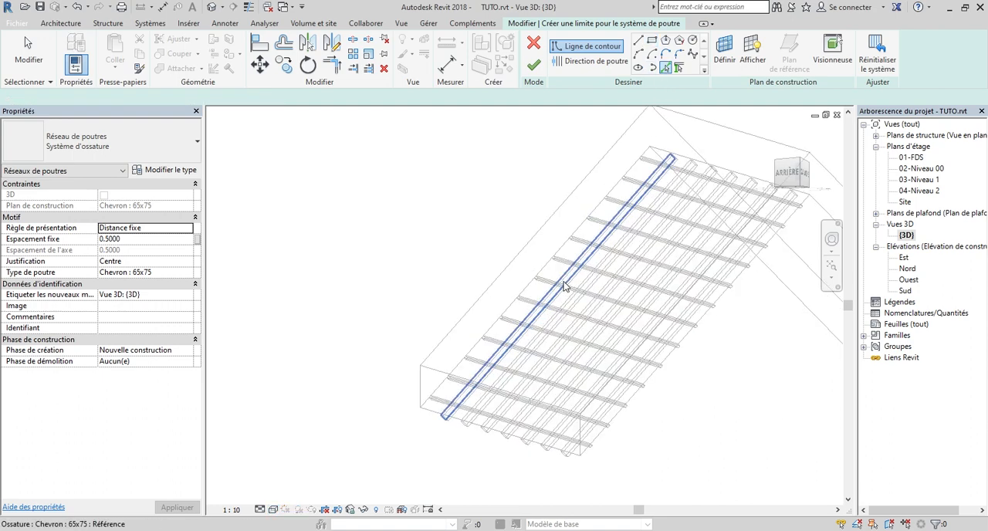
scroll(512, 247, up, 5)
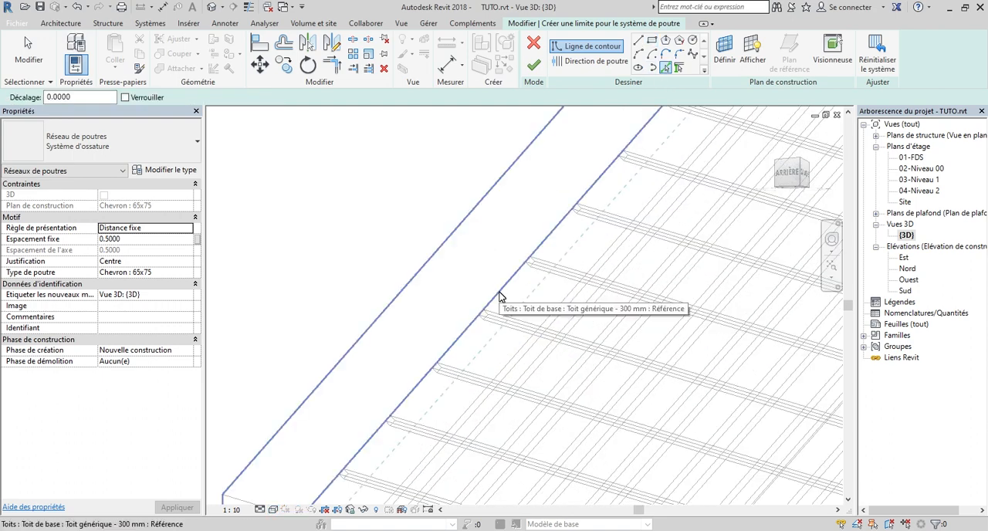
scroll(500, 296, down, 2)
scroll(500, 296, down, 1)
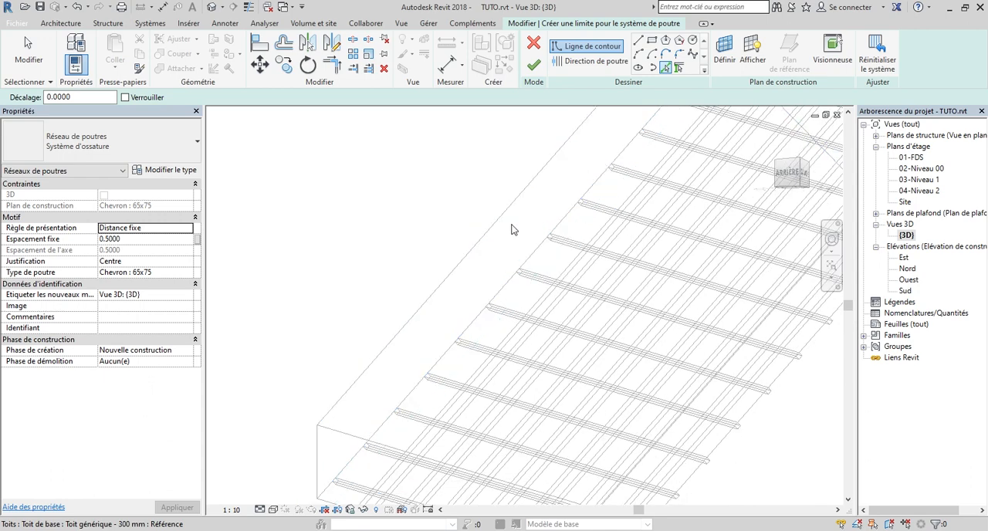
click(506, 285)
scroll(494, 224, down, 4)
scroll(511, 365, up, 3)
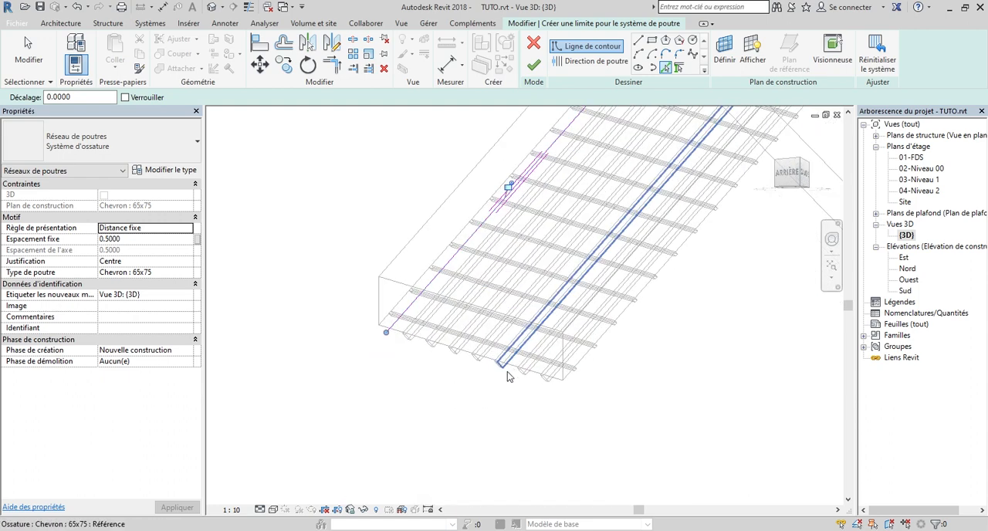
Pick the roof slope's eave edge and the opposite gable-side edge as the second and third boundary lines
scroll(509, 374, up, 5)
click(465, 349)
scroll(350, 390, down, 3)
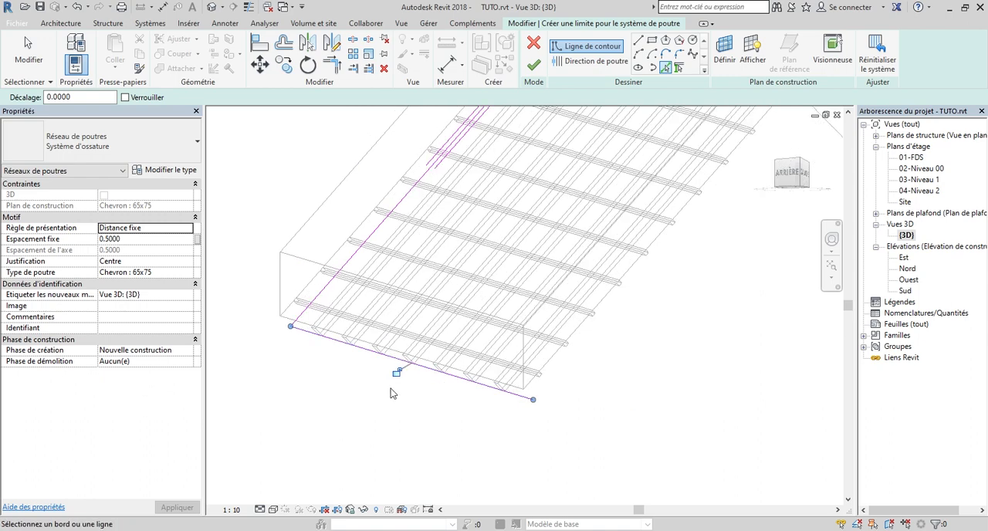
scroll(464, 378, up, 5)
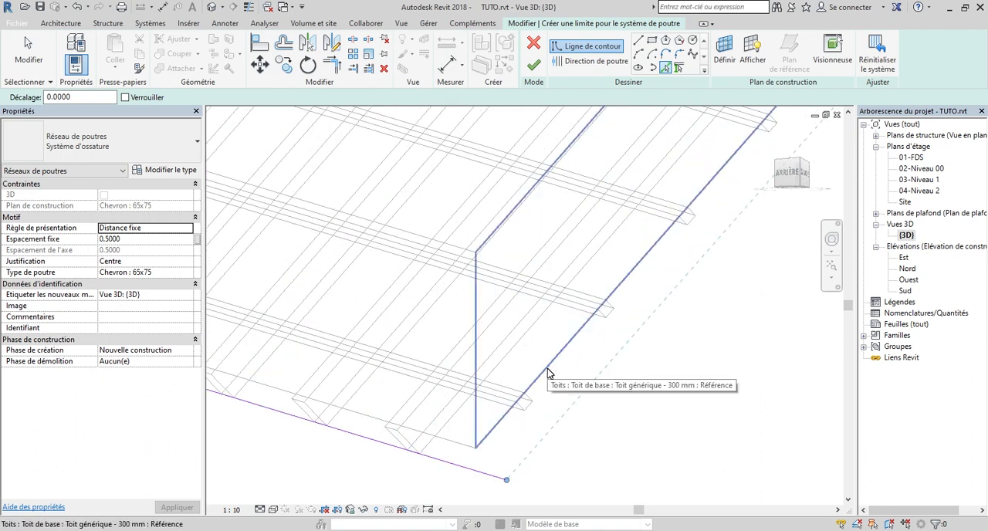
key(Tab)
click(547, 369)
scroll(488, 448, down, 3)
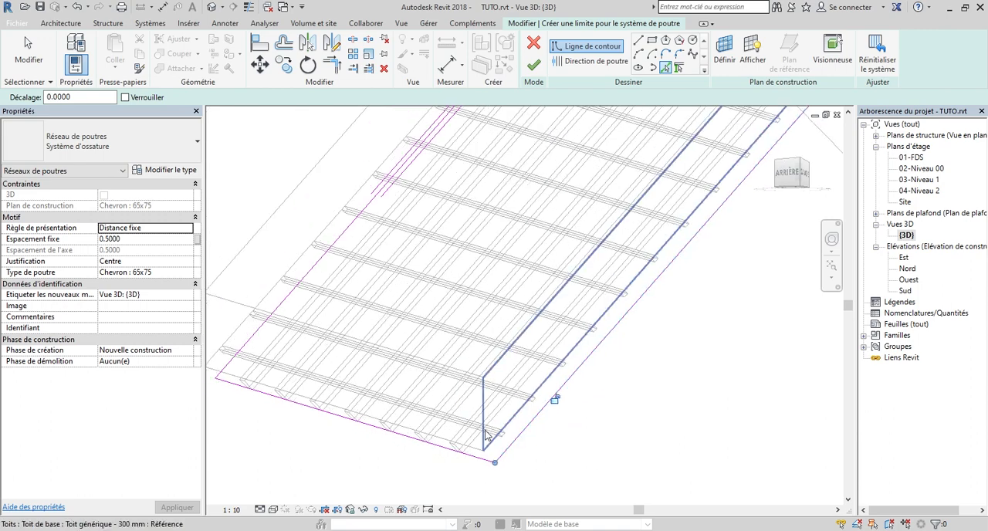
Pick the roof's underside edge along the ridge to close the beam system boundary
scroll(494, 425, down, 3)
scroll(541, 193, up, 5)
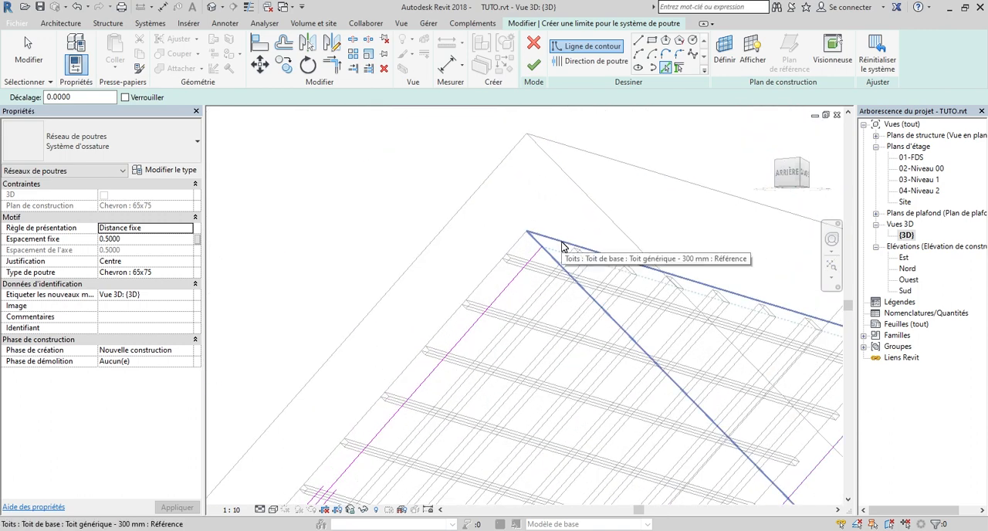
click(562, 244)
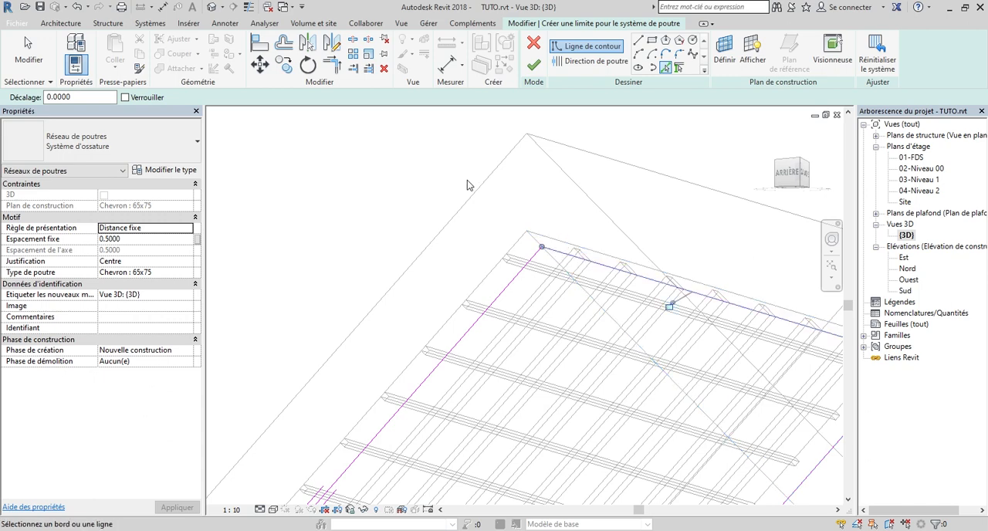
scroll(467, 185, down, 5)
scroll(670, 246, up, 2)
scroll(652, 297, down, 3)
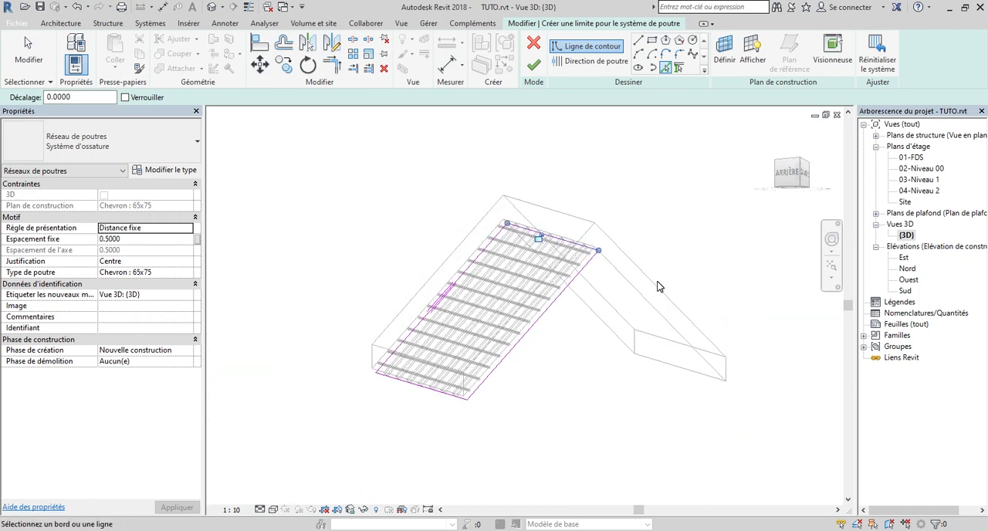
scroll(448, 225, up, 6)
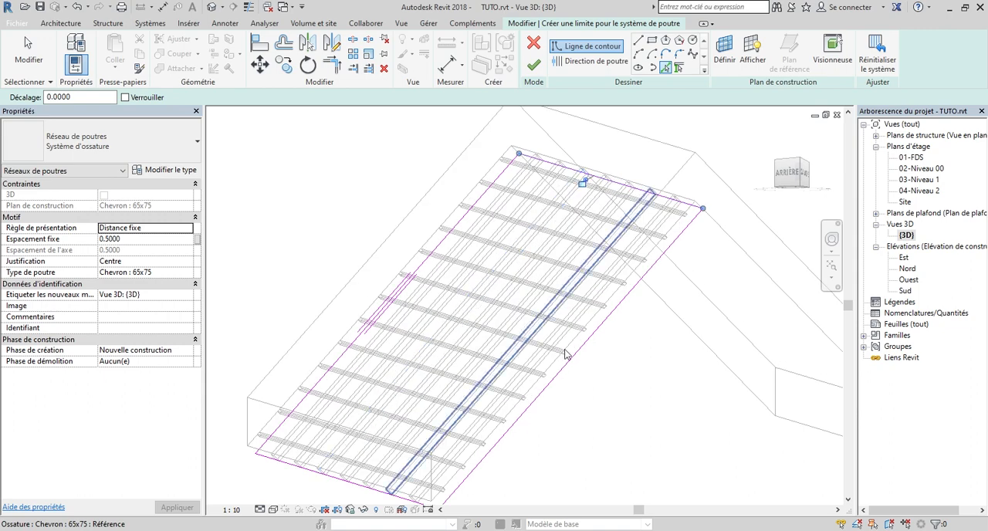
scroll(444, 289, down, 5)
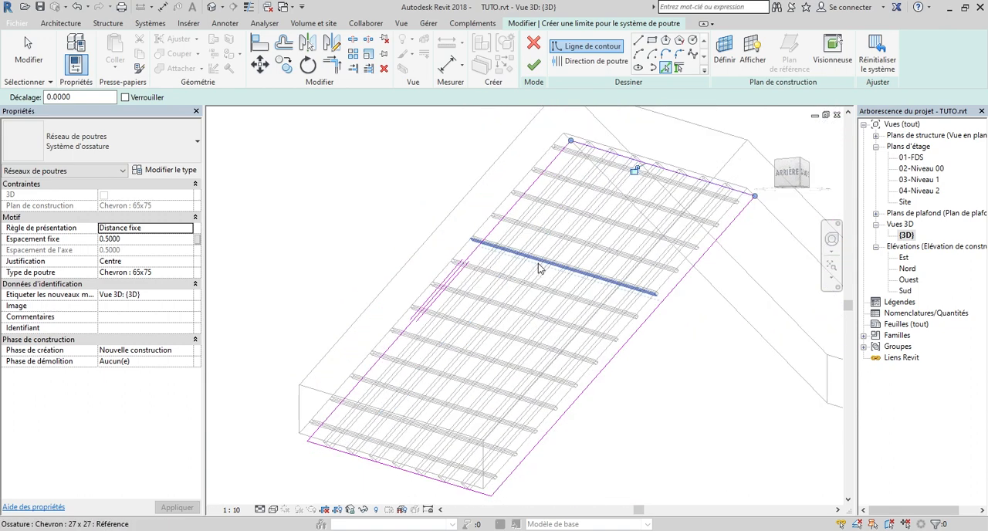
Set the beam direction parallel to the boundary line along the ridge
click(593, 65)
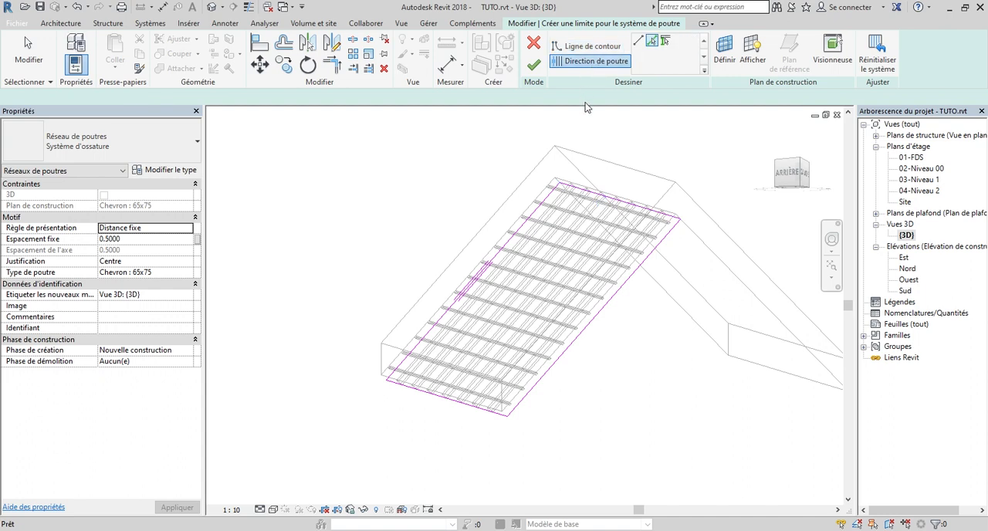
scroll(603, 193, up, 2)
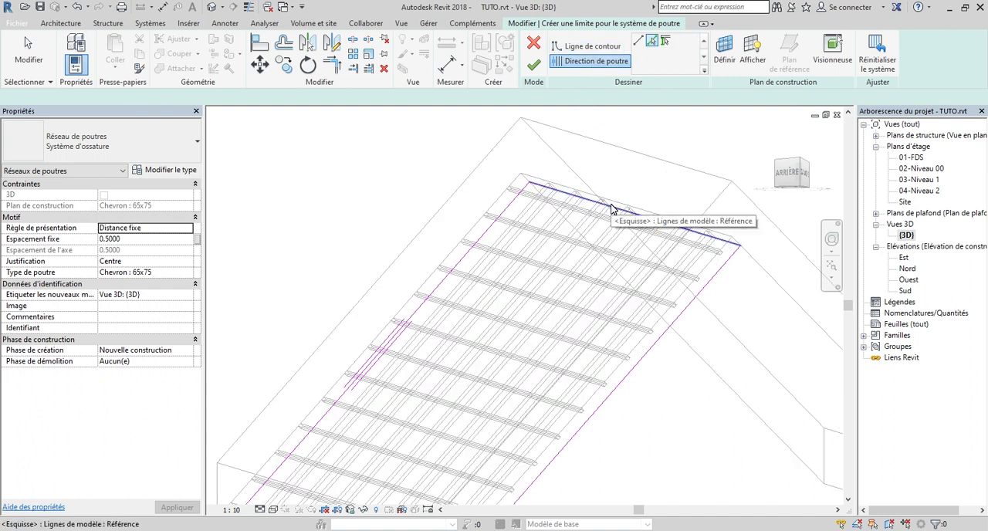
click(610, 208)
scroll(656, 163, down, 4)
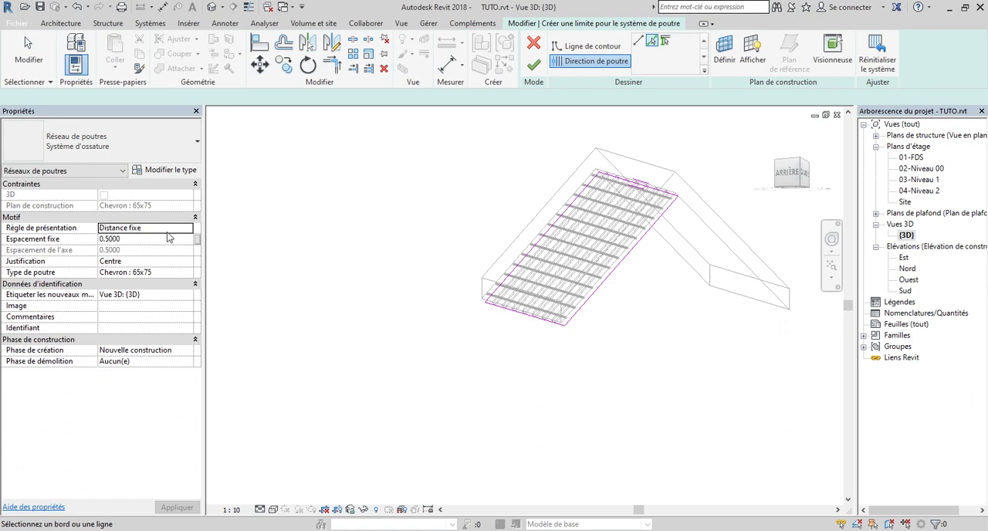
Set the beam type to Madrier : 75x225 with the Nombre Fixe layout rule and 3 lines, and finish the beam system
click(186, 272)
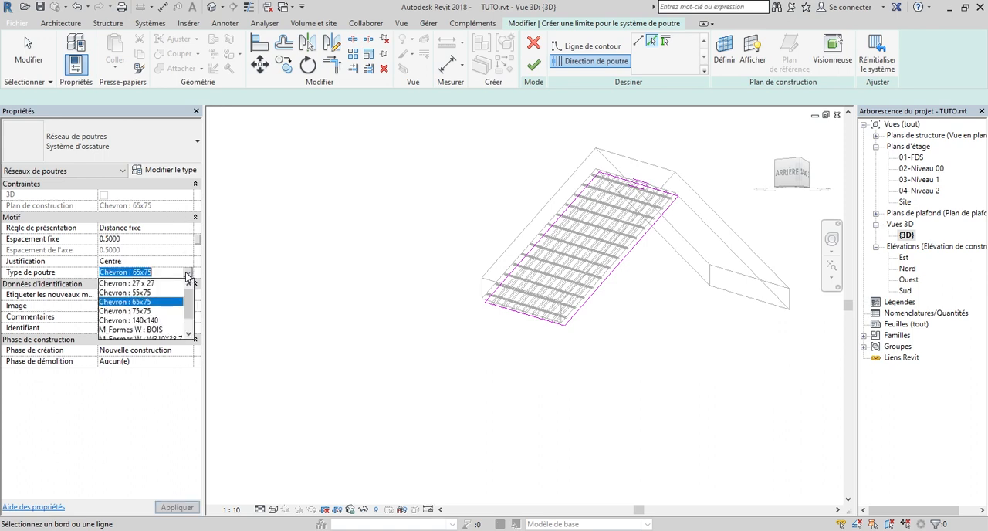
drag(189, 298, 190, 312)
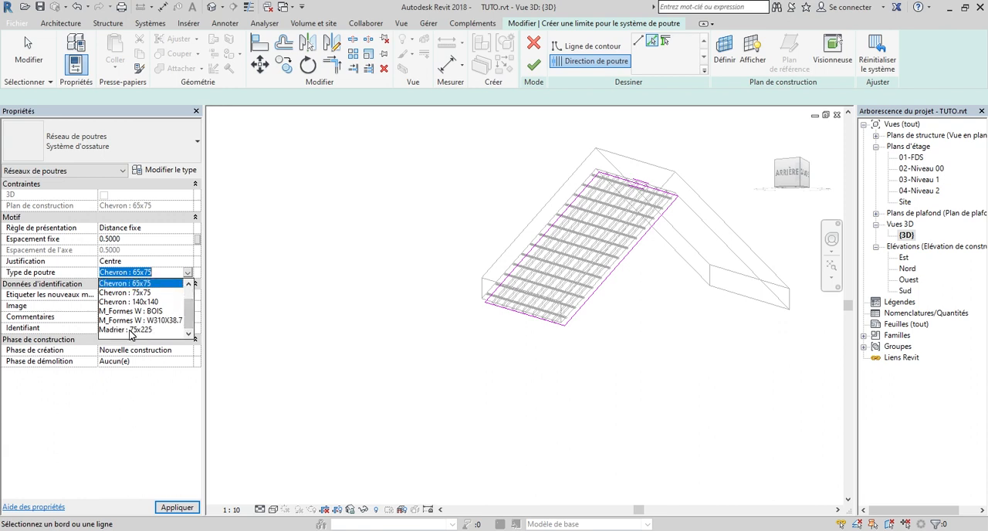
click(130, 329)
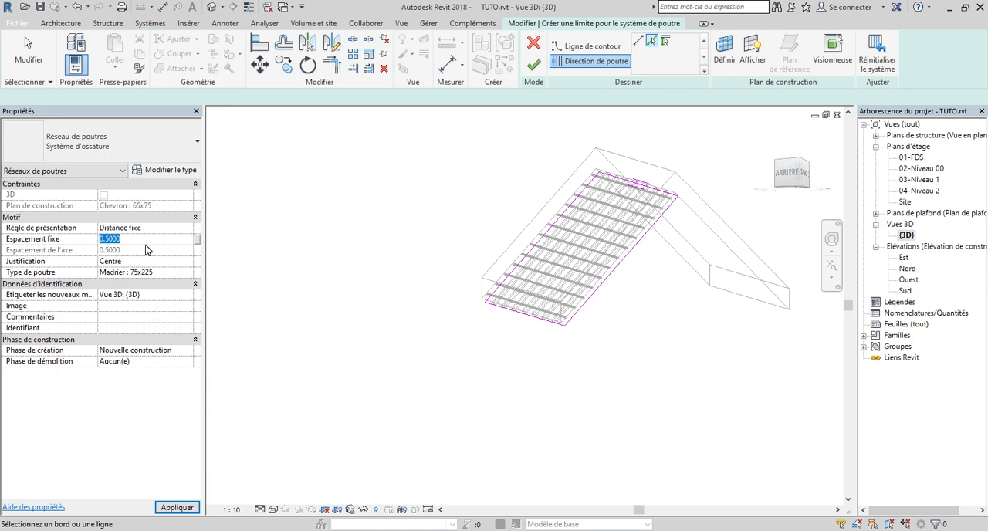
click(188, 228)
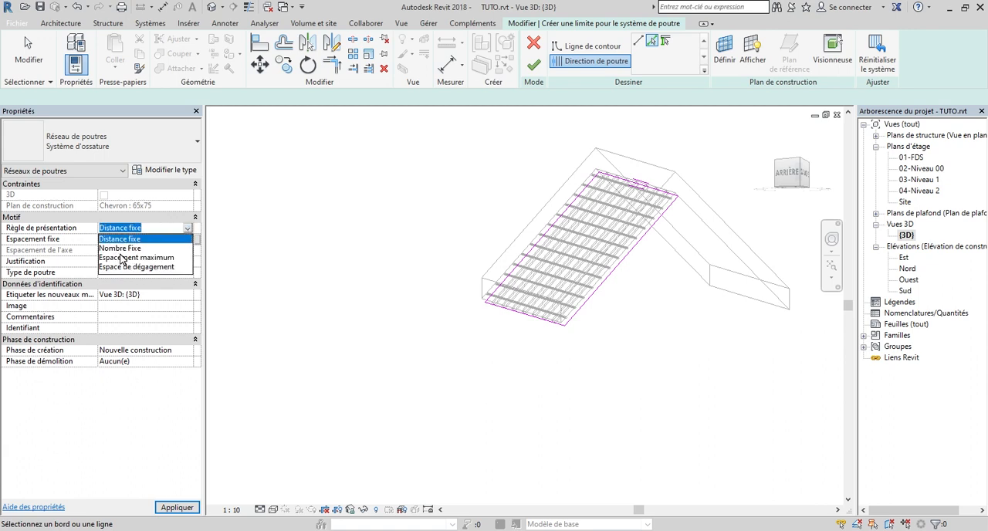
click(119, 248)
click(139, 239)
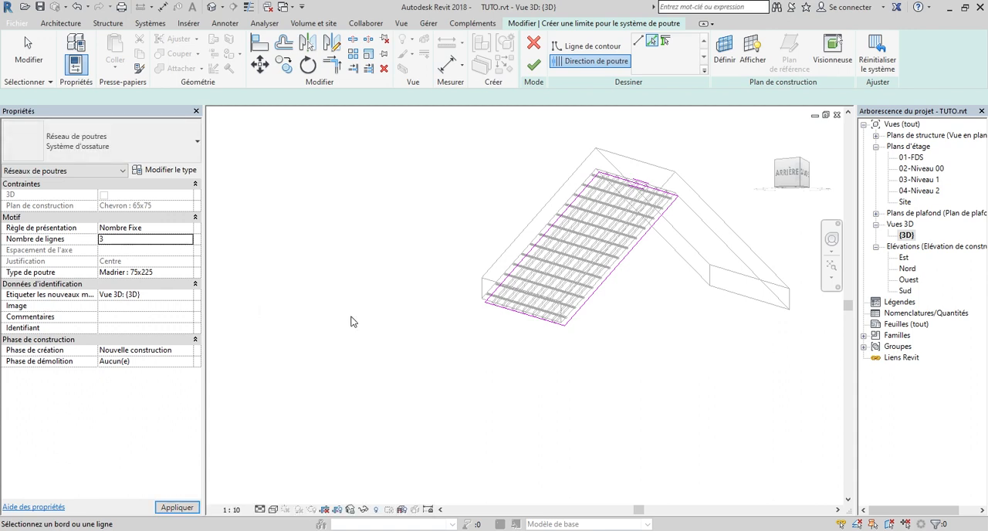
click(533, 69)
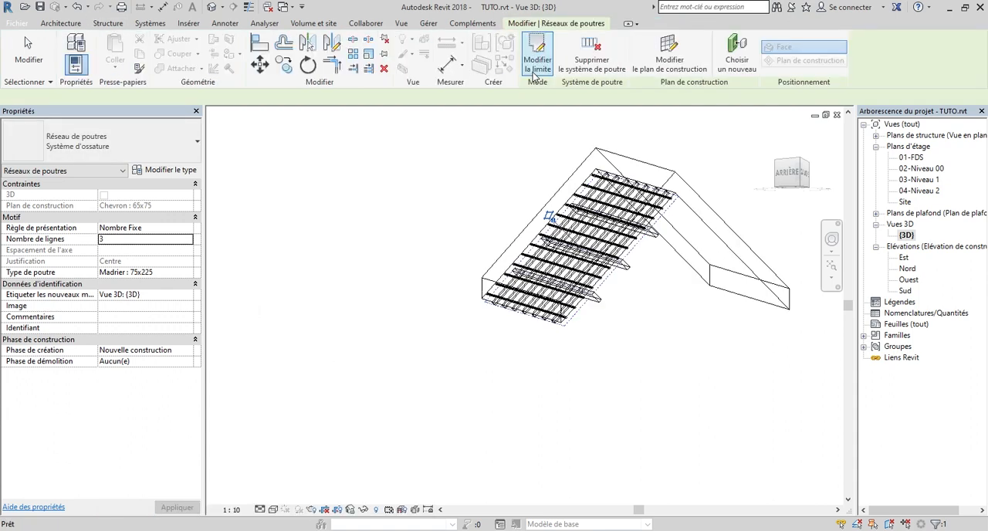
Return the 3D view to a filled colour display, orient it straight onto the back side and deselect the beam system
click(770, 171)
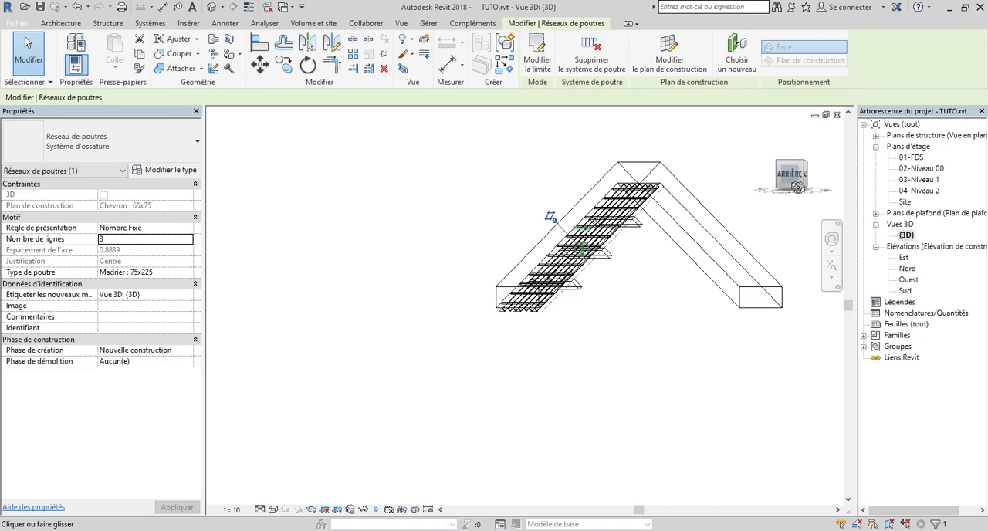
click(274, 510)
click(306, 473)
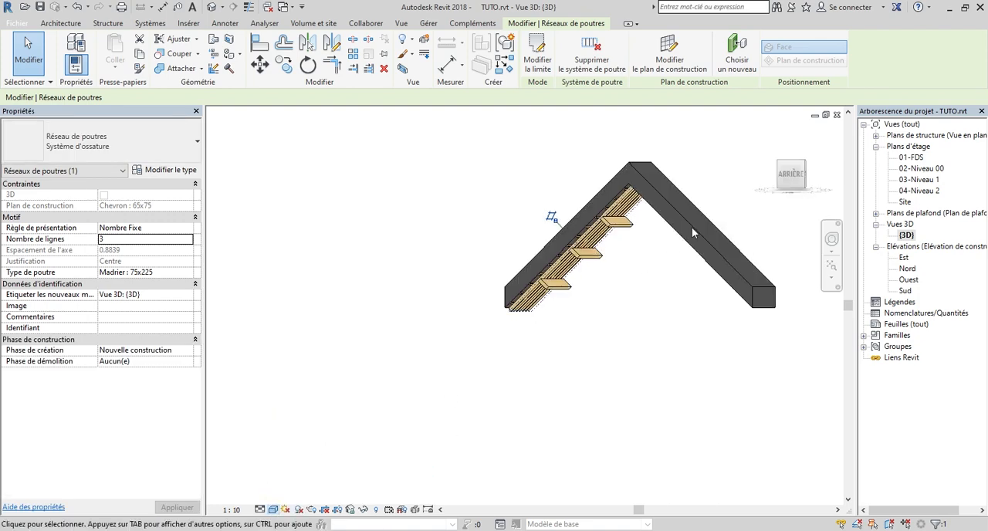
mouse_move(788, 179)
mouse_down()
mouse_move(801, 149)
mouse_move(740, 152)
mouse_move(757, 177)
mouse_move(789, 177)
mouse_up()
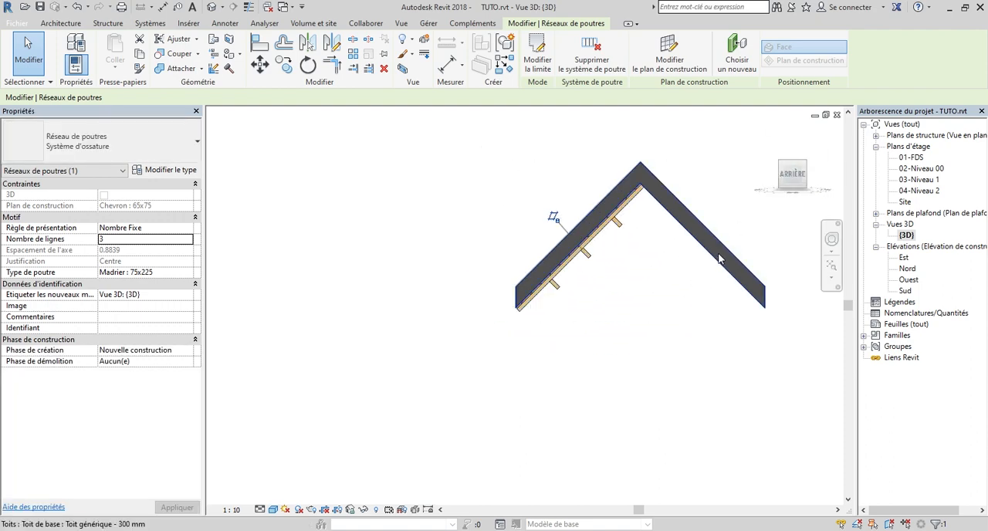
key(Escape)
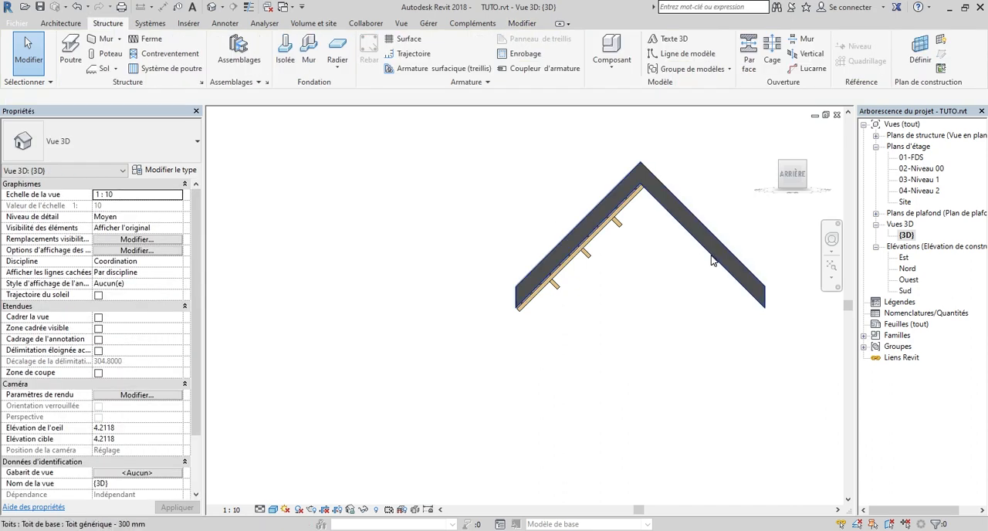
Hide the gable roof element in the 3D view so only the framing is displayed
click(713, 261)
right_click(712, 258)
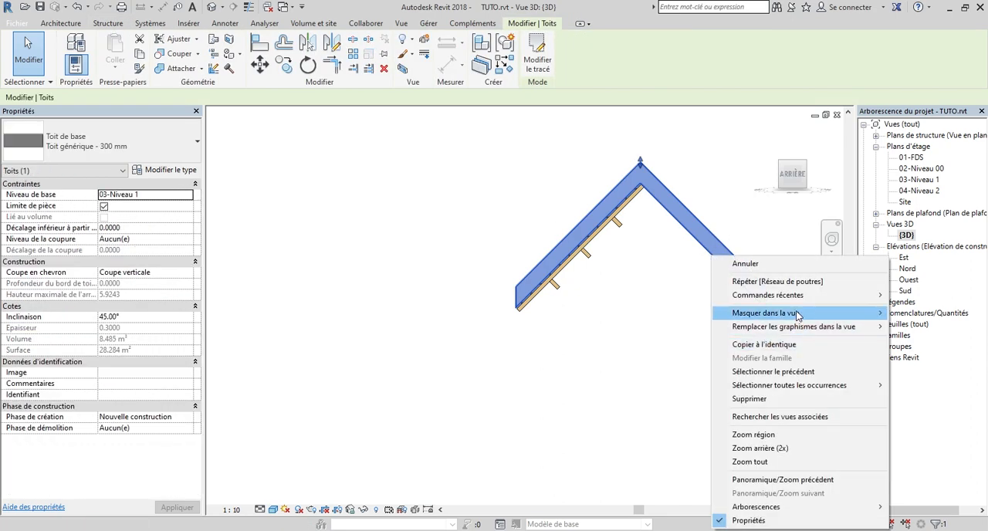
mouse_move(798, 315)
click(905, 317)
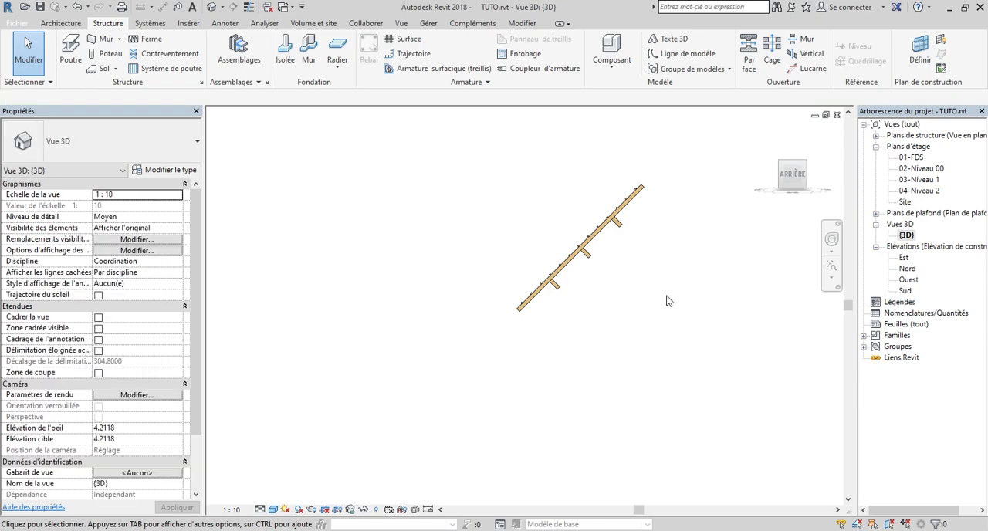
Examine how the battens, rafters and purlins of the framed slope stack, from the back side and from oblique 3D angles
drag(793, 185, 210, 202)
scroll(622, 195, up, 6)
scroll(633, 232, down, 5)
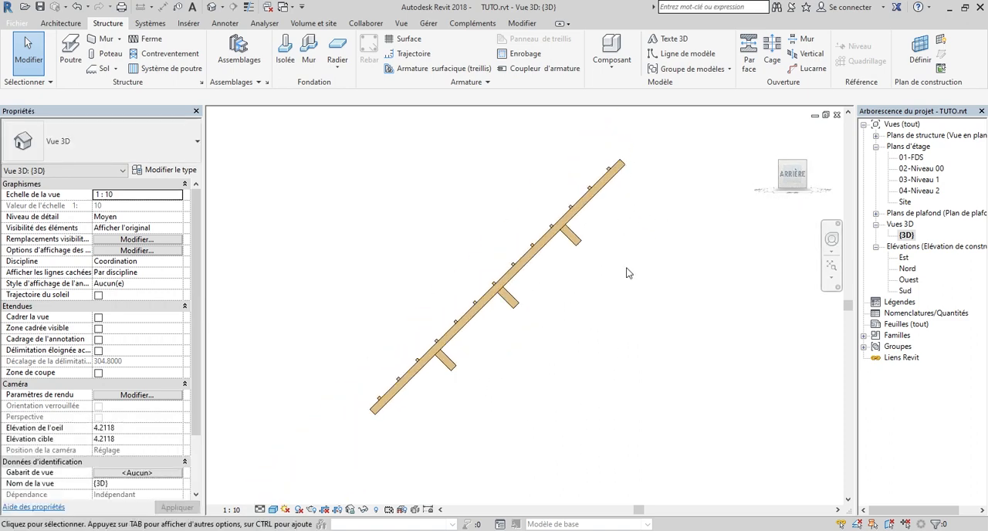
mouse_move(788, 180)
mouse_down()
mouse_move(724, 181)
mouse_move(789, 176)
mouse_up()
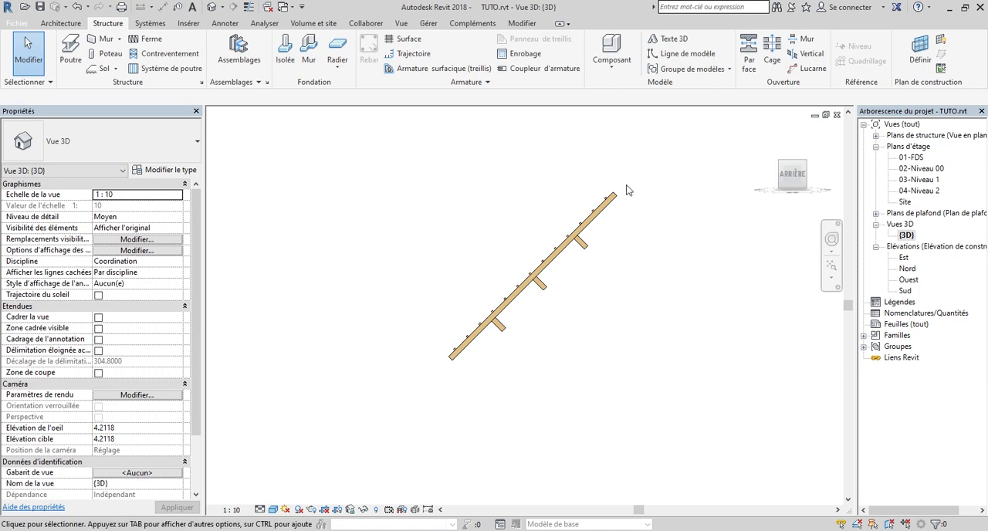
scroll(629, 195, up, 6)
scroll(608, 199, down, 4)
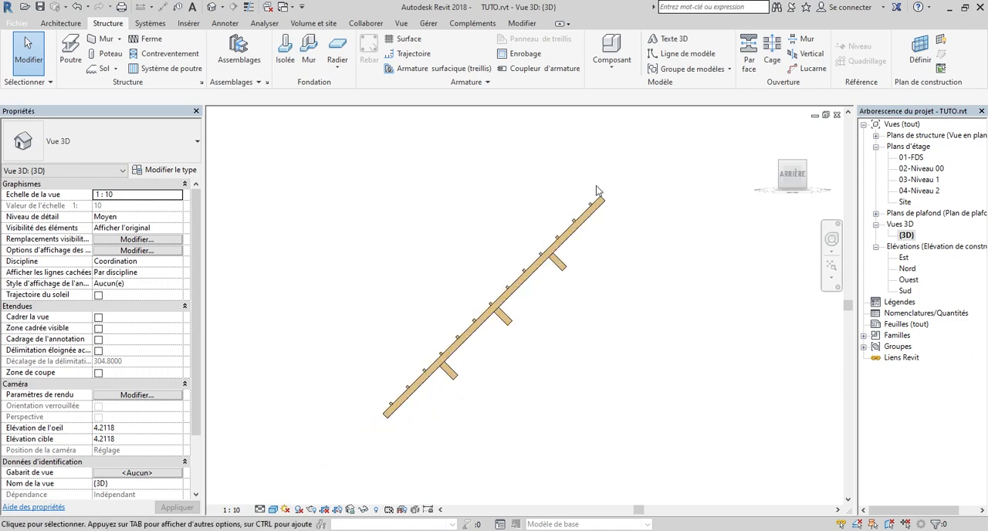
scroll(612, 207, down, 2)
drag(790, 176, 773, 176)
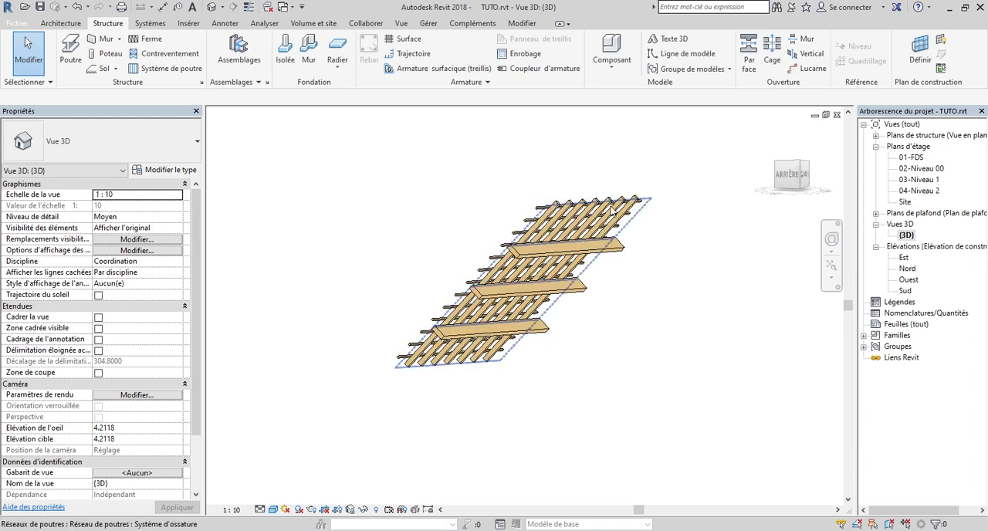
mouse_move(792, 176)
mouse_down()
mouse_move(802, 185)
mouse_move(832, 174)
mouse_move(208, 174)
mouse_move(831, 174)
mouse_up()
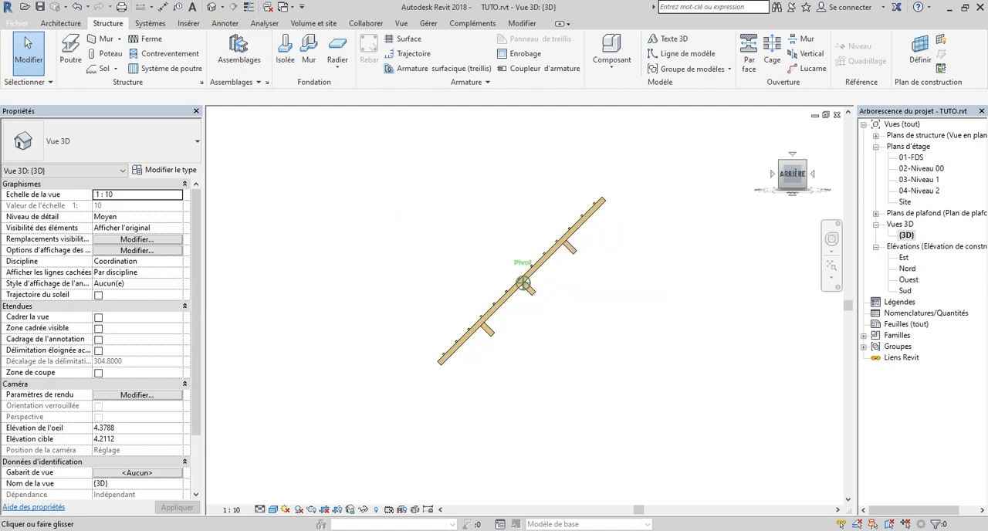
scroll(627, 213, up, 3)
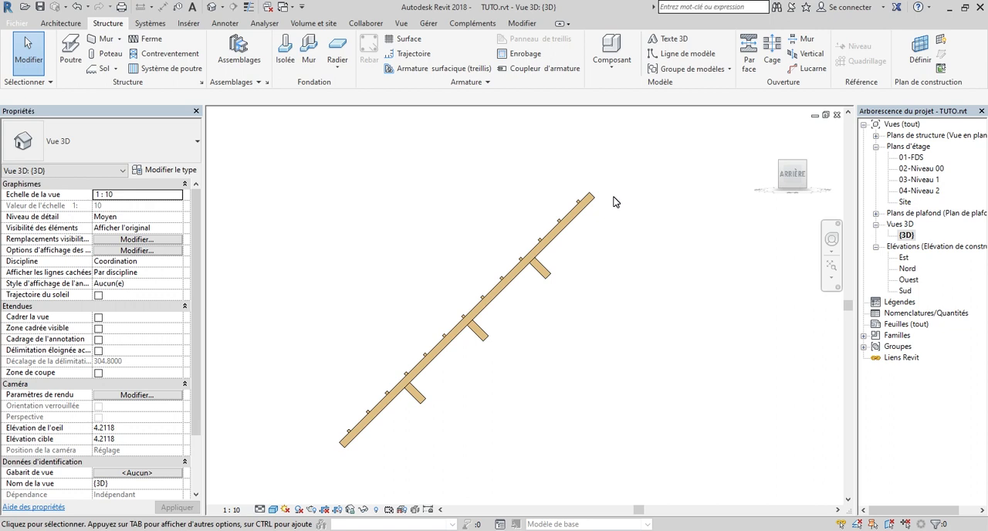
scroll(579, 178, down, 2)
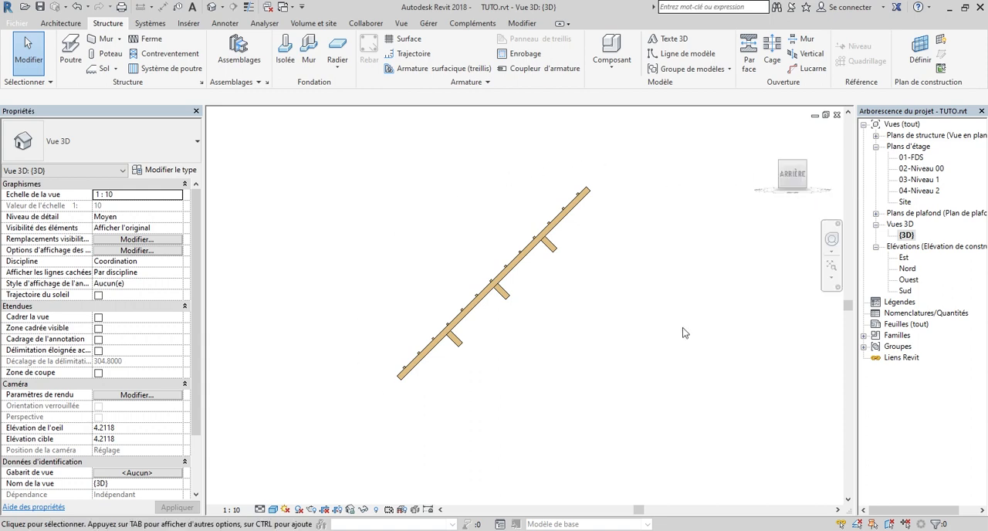
drag(786, 180, 759, 208)
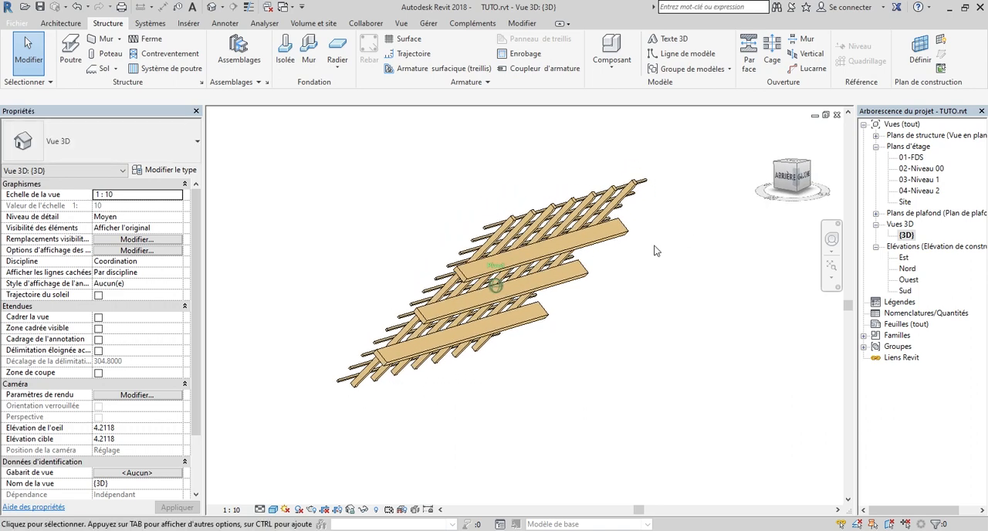
shift+middle_drag(730, 238, 912, 281)
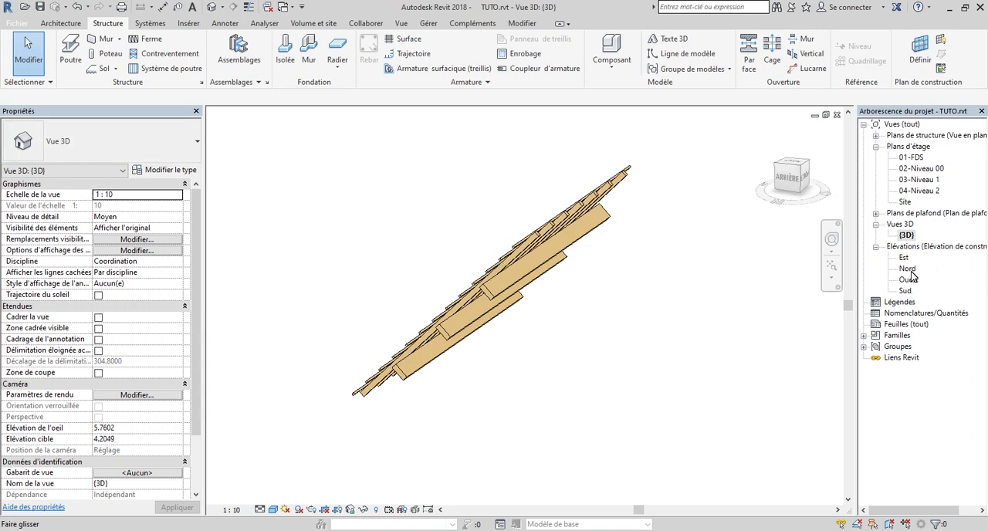
Open the Nord elevation and select all battens, rafters, purlins and beam systems of the framed slope, without the roof
double_click(909, 270)
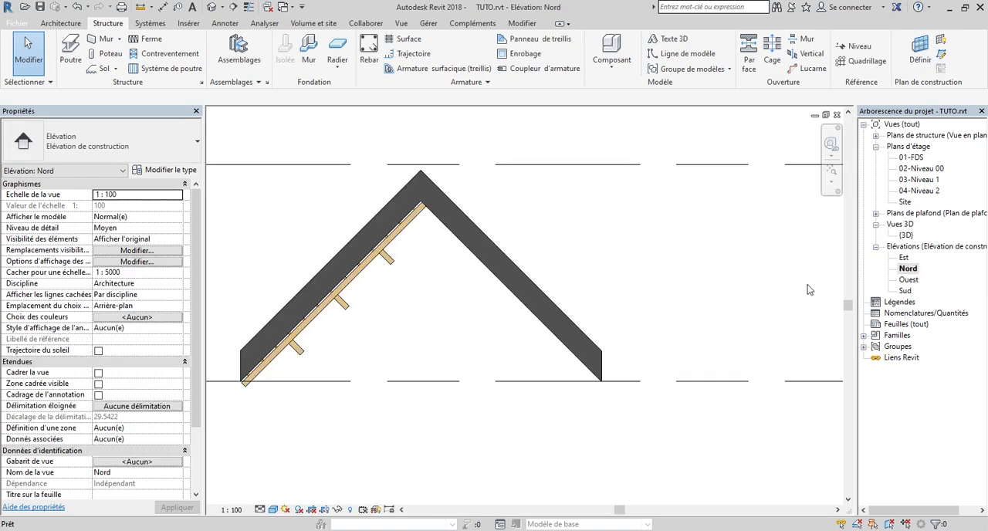
scroll(860, 262, up, 3)
scroll(812, 266, down, 4)
scroll(462, 262, up, 5)
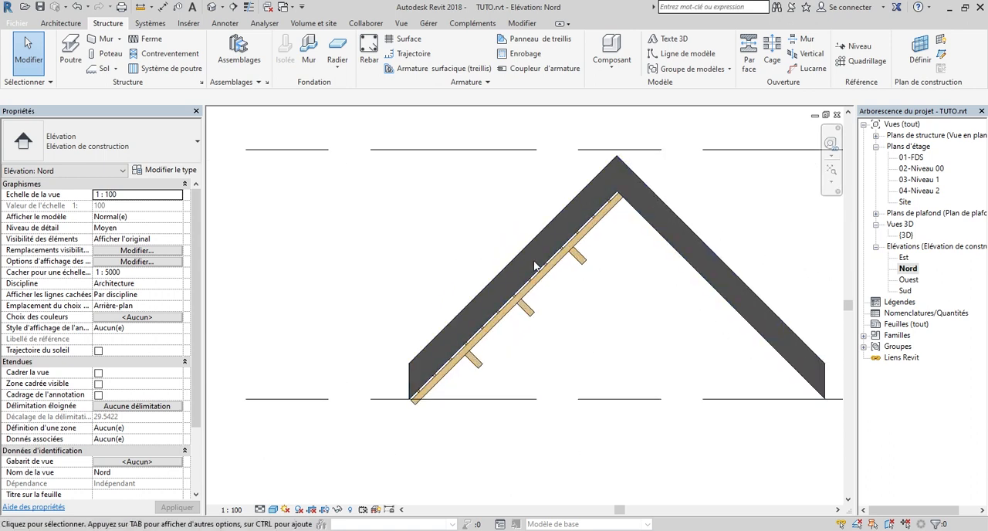
scroll(454, 159, down, 2)
drag(358, 124, 580, 380)
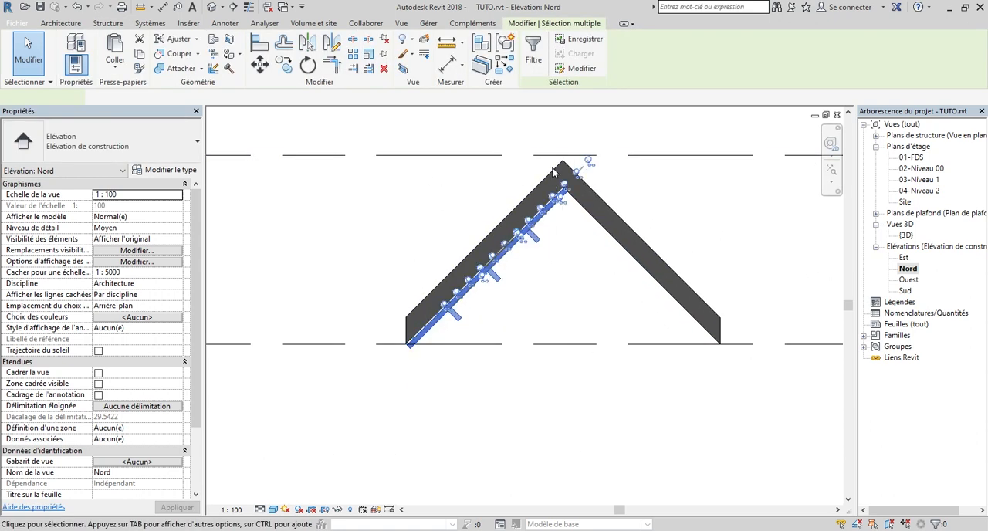
Mirror a copy of the selected framing onto the other slope about a vertical axis drawn through the roof's ridge
scroll(571, 159, up, 3)
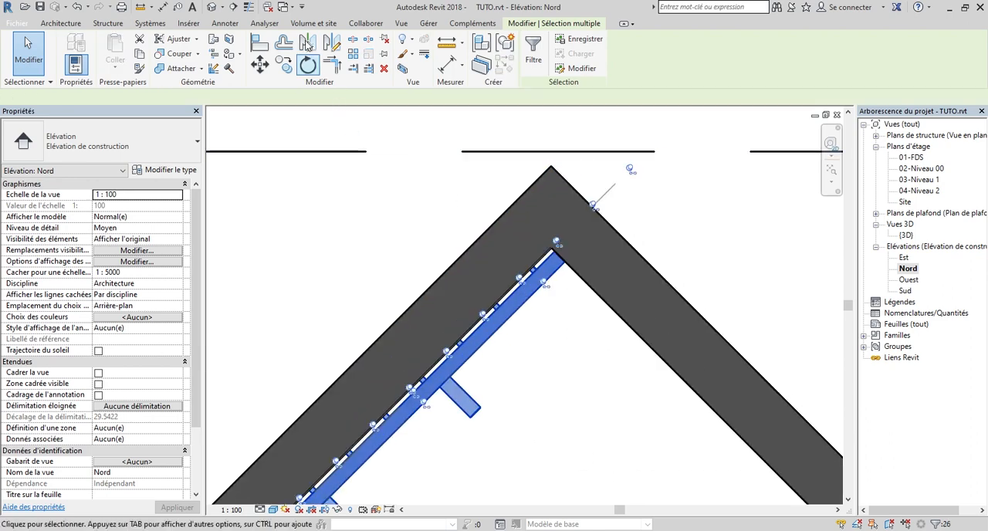
click(334, 44)
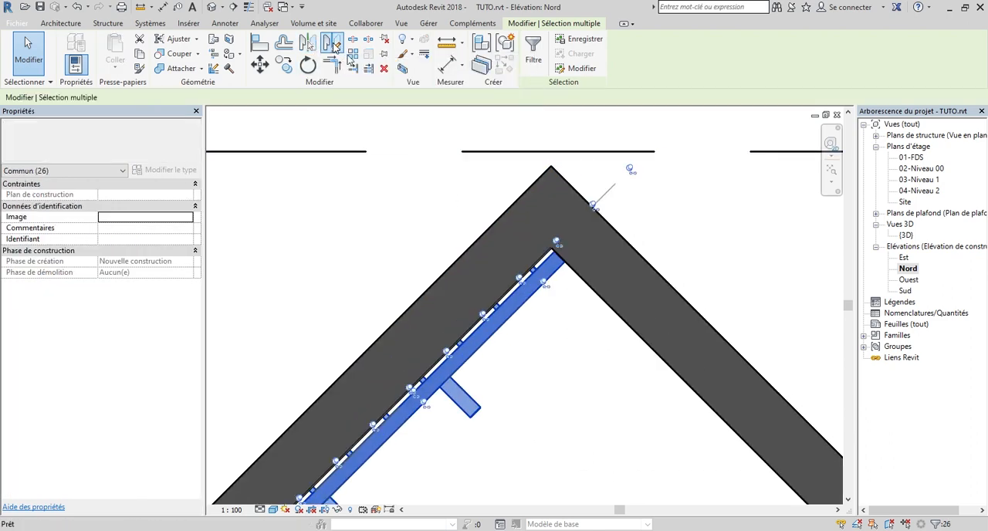
click(552, 176)
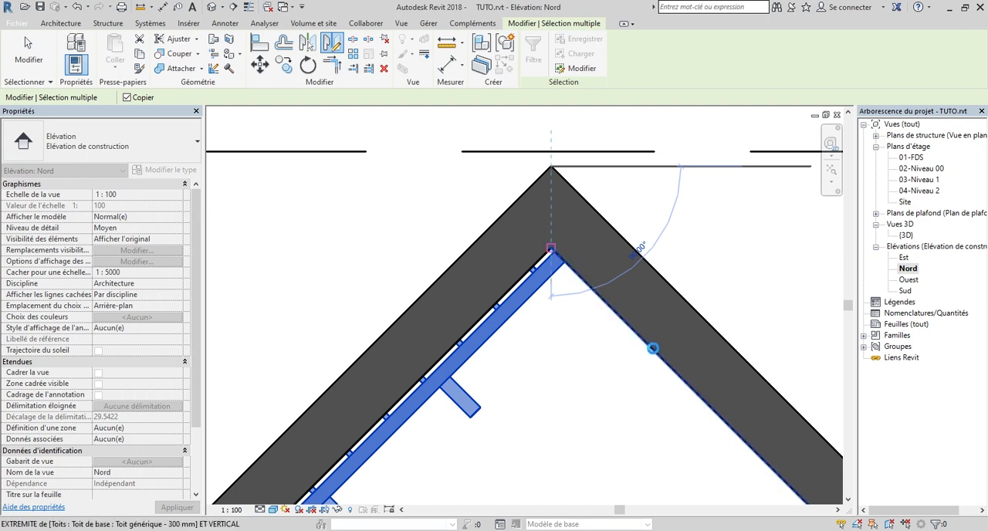
click(653, 348)
scroll(631, 302, down, 3)
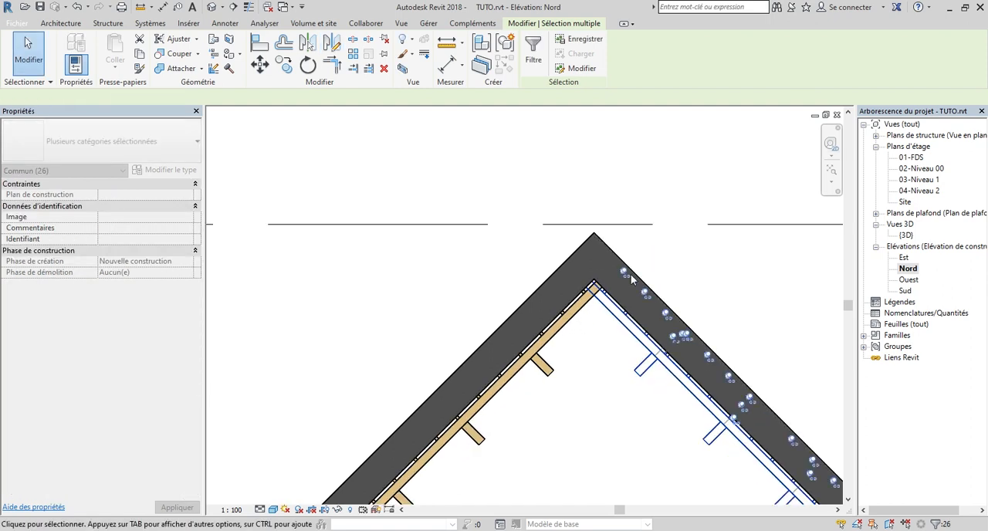
scroll(600, 305, down, 3)
scroll(602, 312, up, 2)
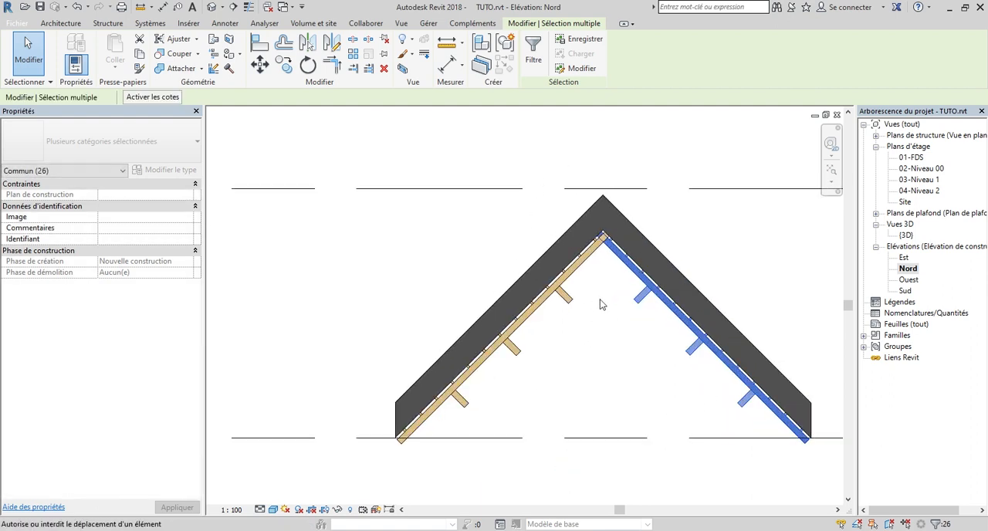
scroll(623, 308, up, 2)
scroll(624, 305, down, 3)
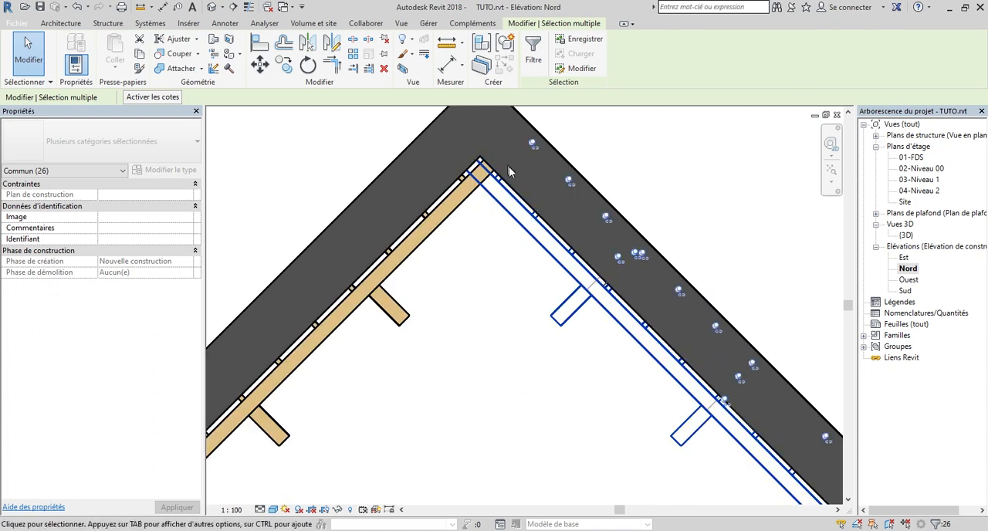
Switch to the {3D} view, deselect the mirrored framing and examine how both slopes meet at the ridge
double_click(907, 235)
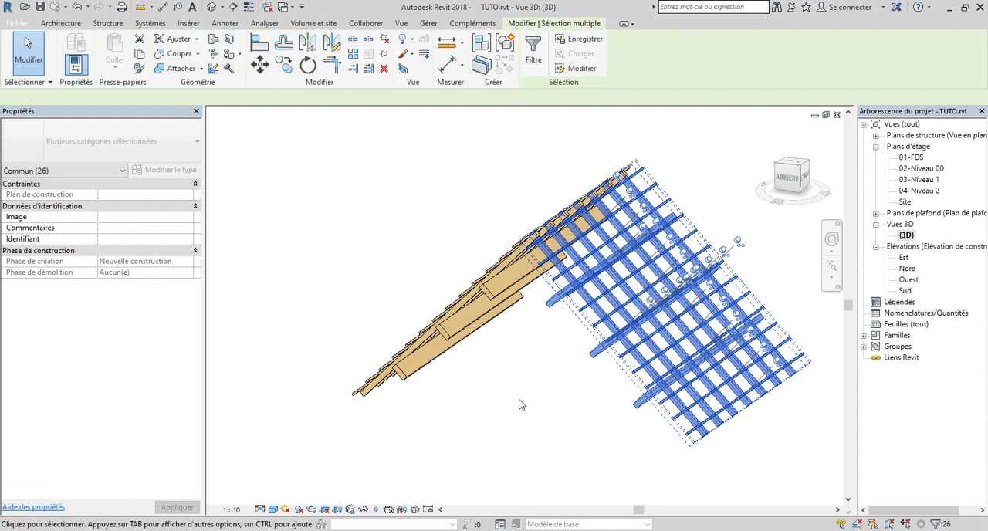
click(520, 401)
drag(786, 175, 846, 176)
scroll(586, 239, up, 5)
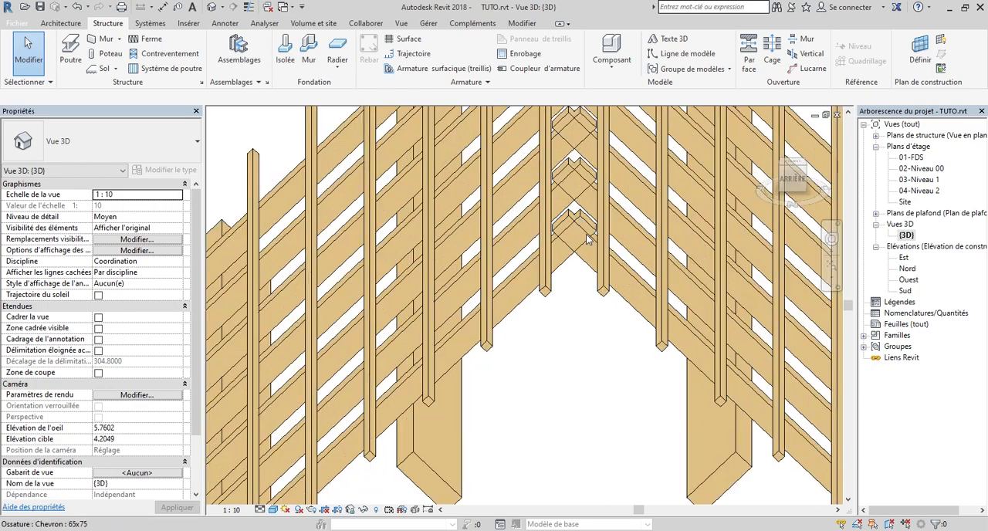
scroll(588, 239, up, 2)
scroll(550, 247, down, 3)
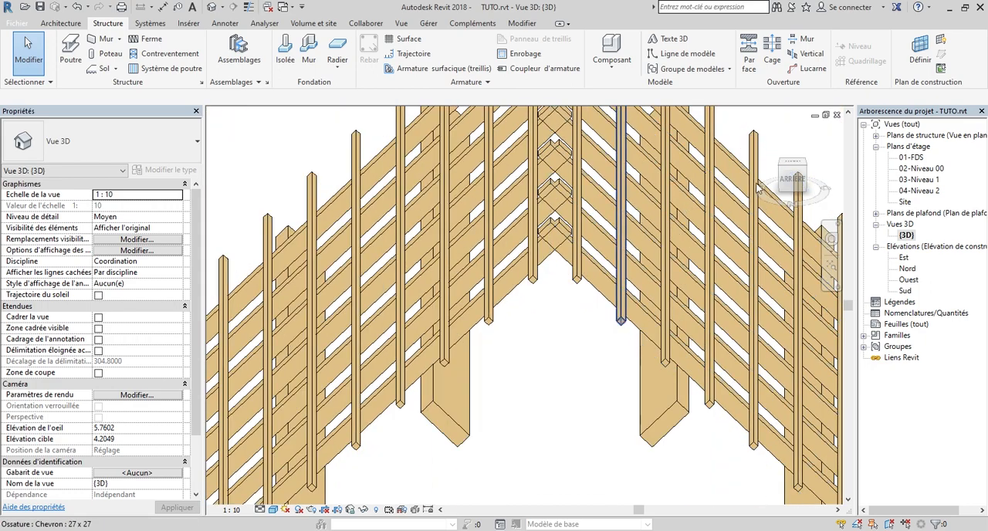
scroll(622, 248, down, 1)
mouse_move(795, 176)
mouse_down()
mouse_move(784, 136)
mouse_move(128, 80)
mouse_up()
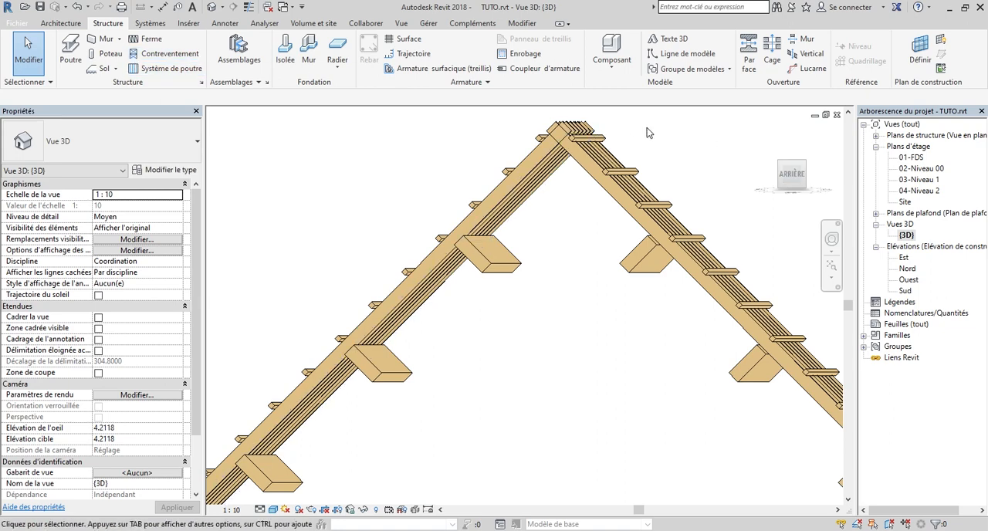
click(794, 178)
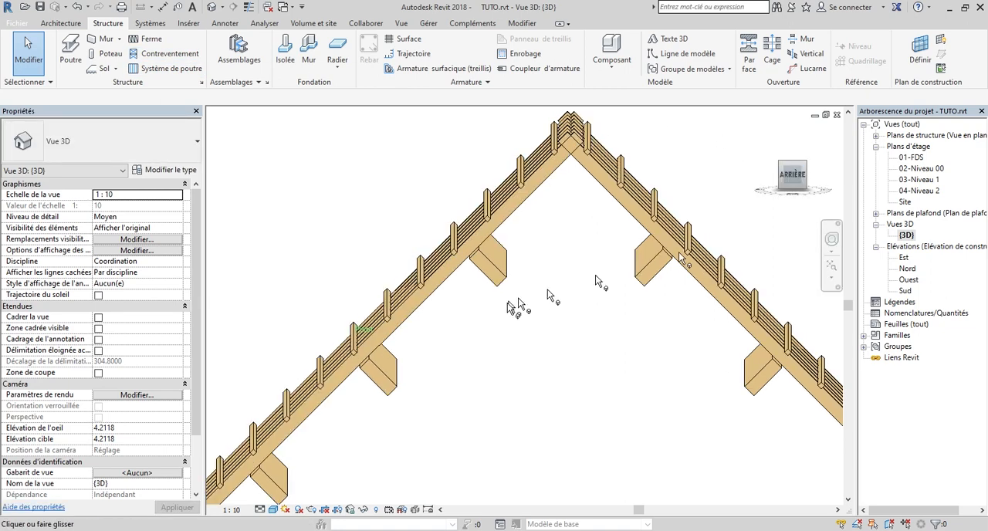
Reveal the hidden elements, unhide the roof element in the 3D view and leave the reveal mode
click(364, 510)
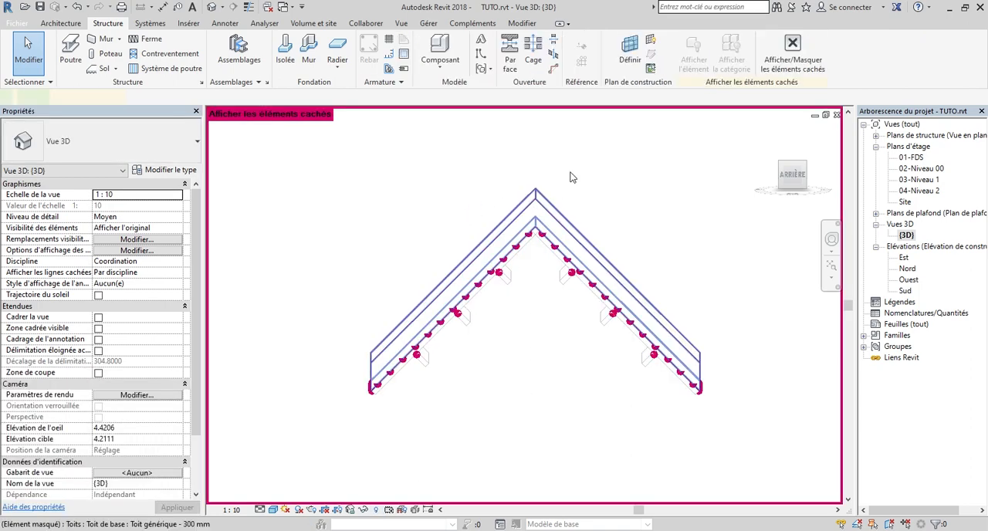
right_click(532, 207)
mouse_move(607, 277)
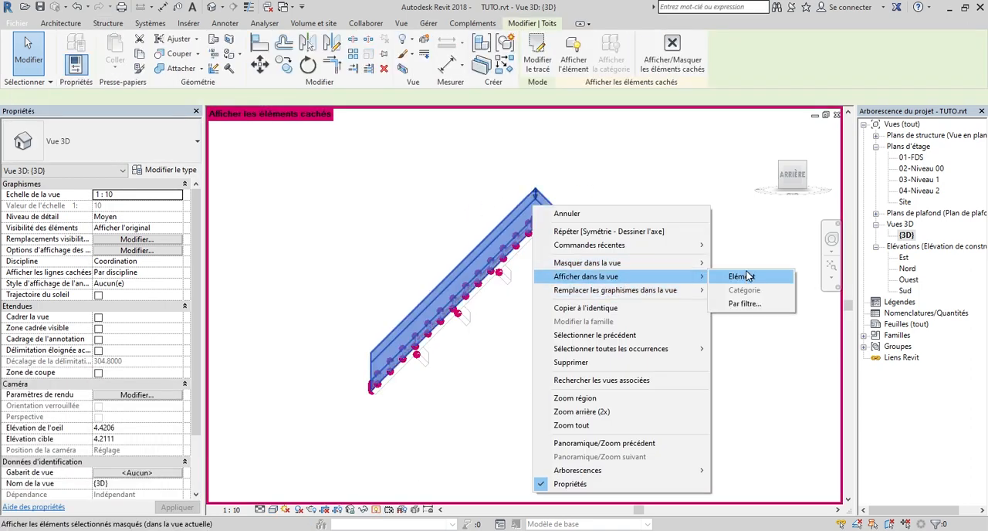
click(745, 276)
click(376, 510)
Orient the 3D view on the front gable and add a fascia (Bord de toiture) along the roof's lower gable edges
mouse_move(797, 176)
mouse_down()
mouse_move(844, 168)
mouse_move(757, 196)
mouse_move(717, 176)
mouse_move(645, 187)
mouse_up()
scroll(715, 244, down, 2)
scroll(794, 169, up, 2)
scroll(783, 226, down, 4)
scroll(616, 274, up, 3)
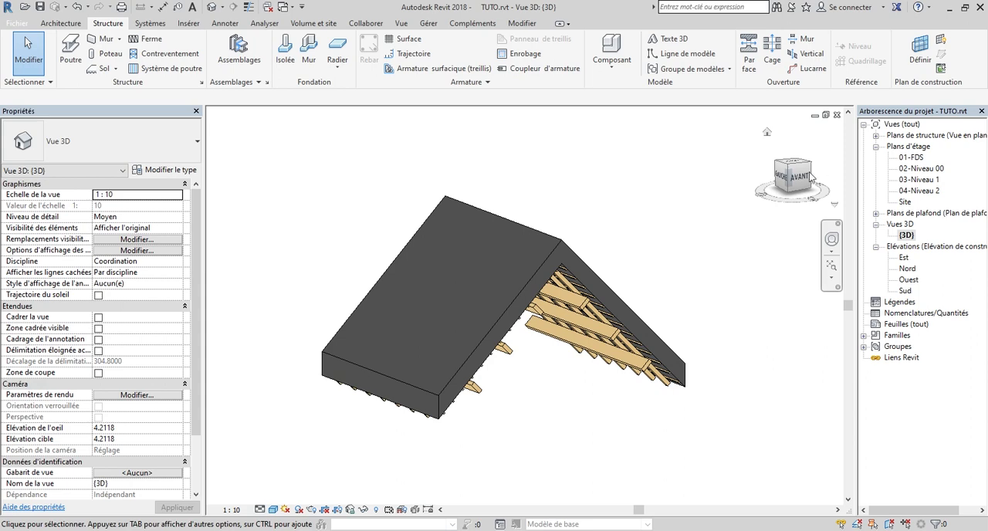
mouse_move(785, 192)
mouse_down()
mouse_move(709, 181)
mouse_move(784, 186)
mouse_up()
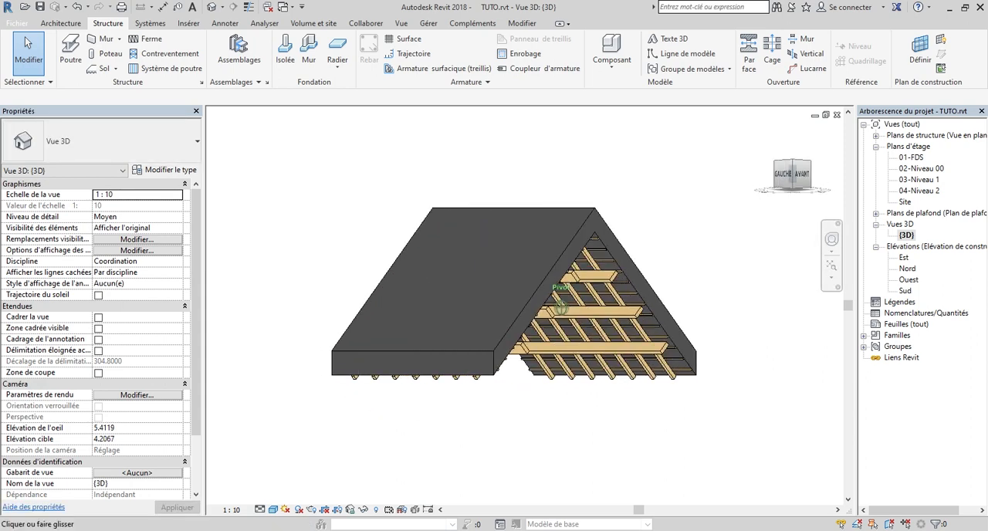
click(78, 24)
click(208, 40)
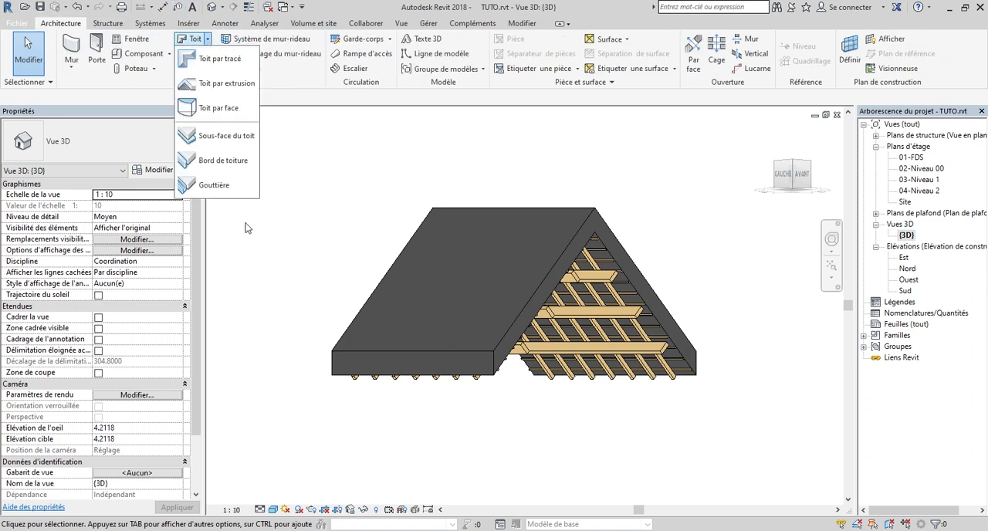
click(223, 160)
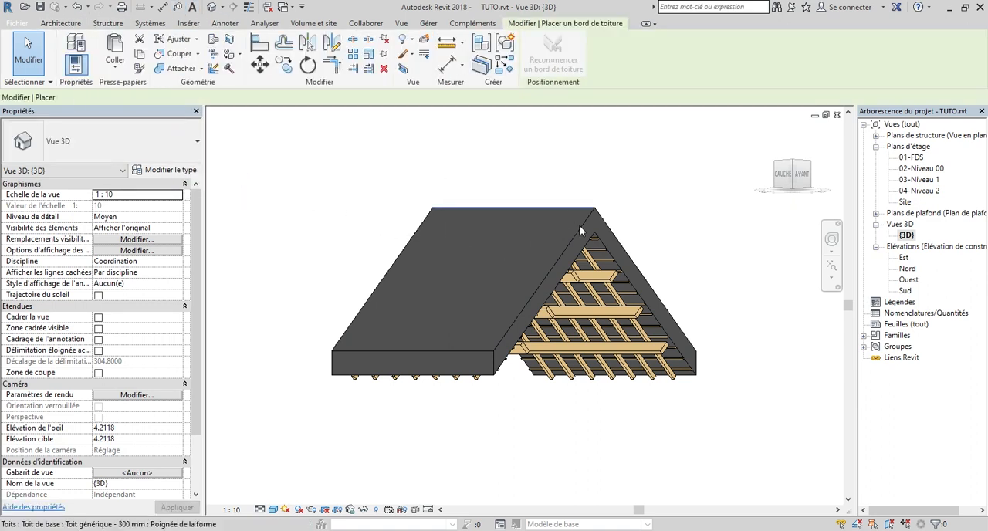
scroll(639, 282, up, 3)
scroll(636, 280, up, 2)
click(631, 277)
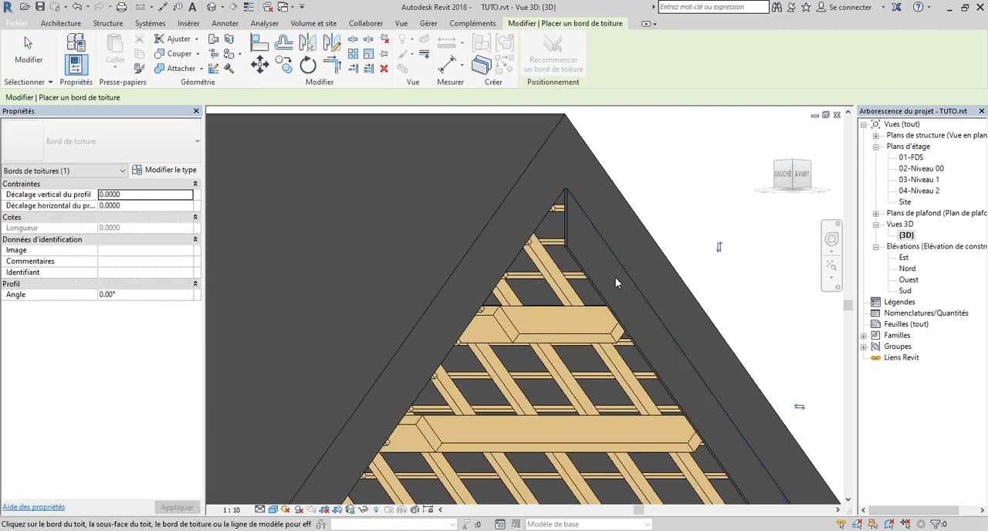
scroll(517, 298, down, 5)
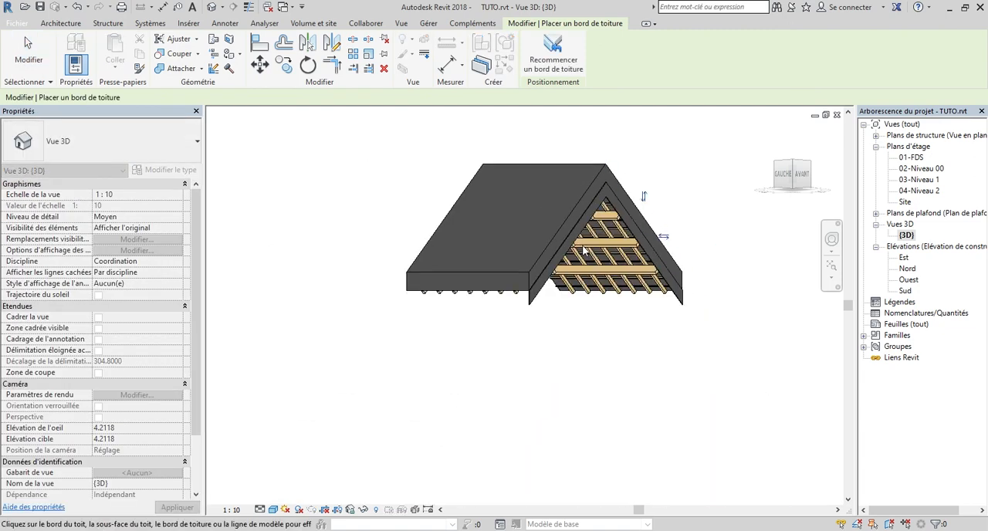
Add fascias along the roof's lower horizontal edges on both eaves, the left slope and the right slope
scroll(521, 307, up, 2)
click(518, 318)
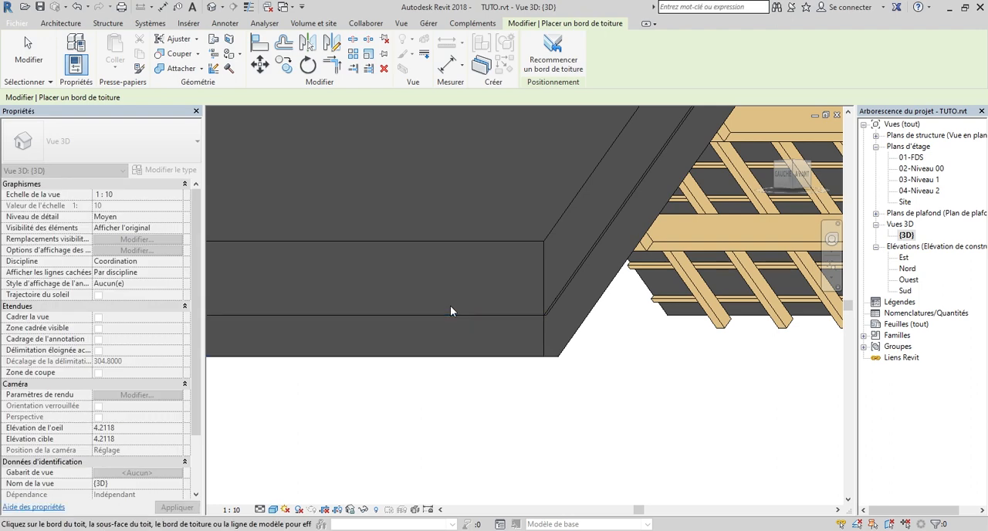
scroll(433, 307, down, 5)
scroll(673, 337, up, 2)
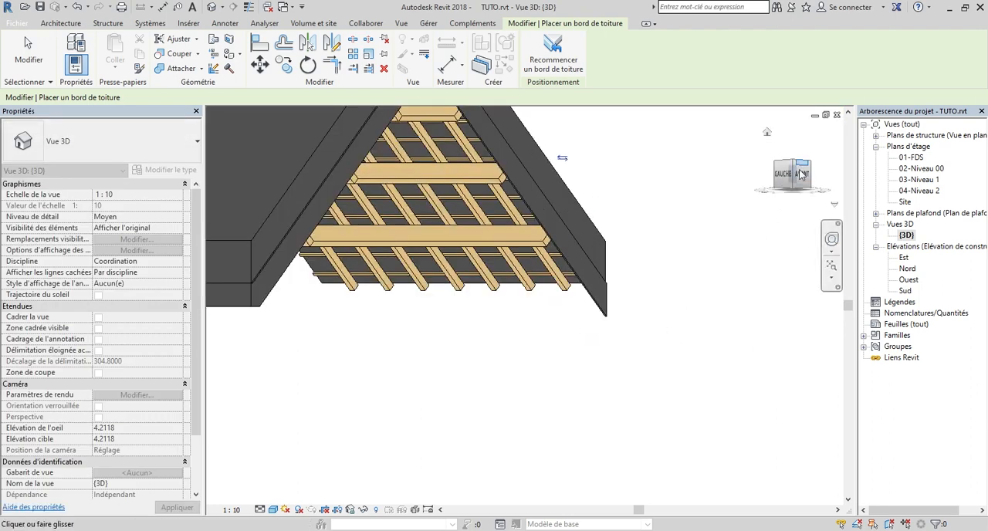
click(801, 175)
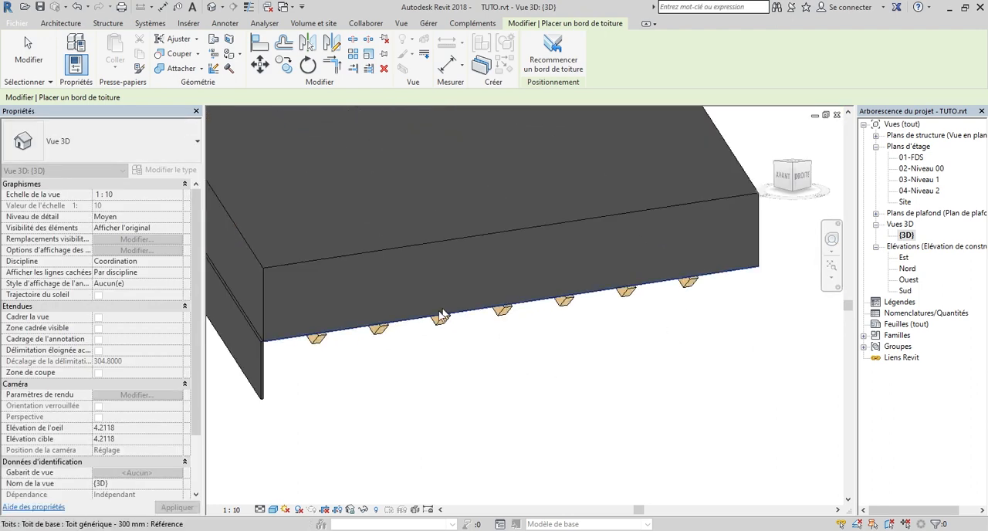
scroll(440, 315, up, 1)
click(422, 320)
scroll(423, 321, down, 7)
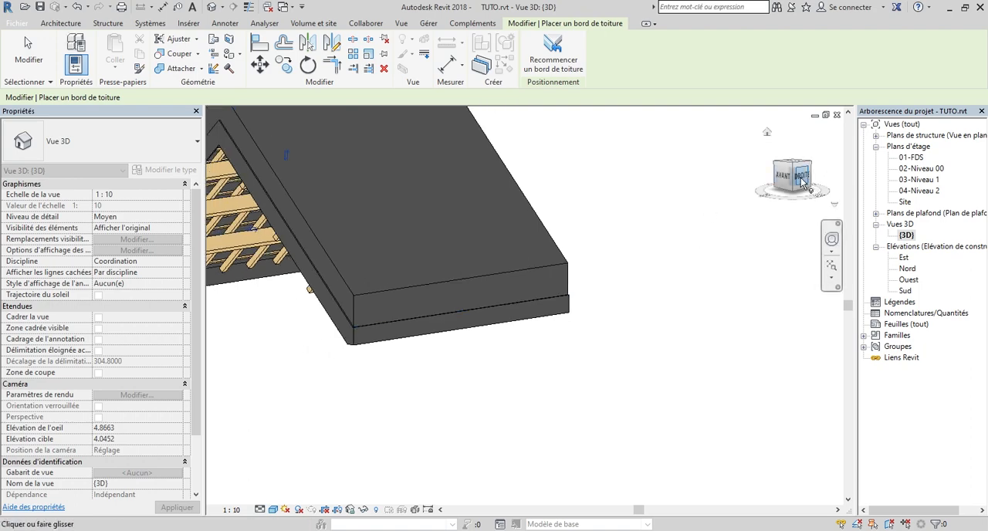
Add the fascia along the lower edges of the rear gable and return the 3D view to the front gable
click(803, 180)
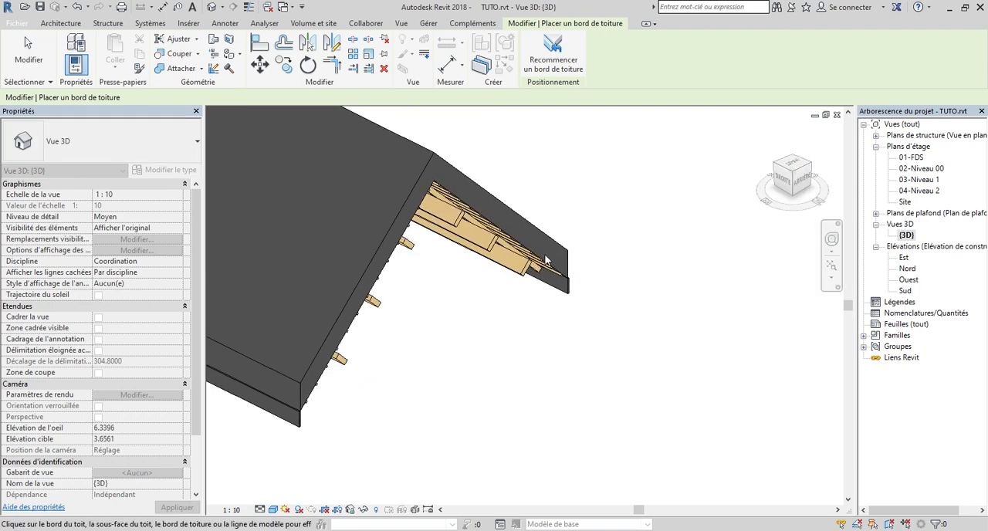
scroll(523, 267, up, 4)
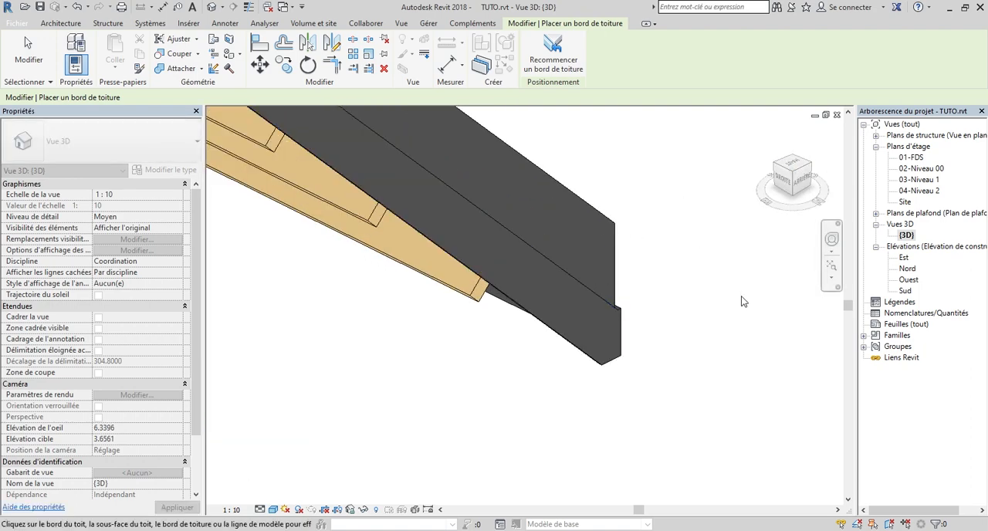
scroll(345, 266, down, 3)
scroll(467, 272, up, 3)
scroll(488, 232, down, 5)
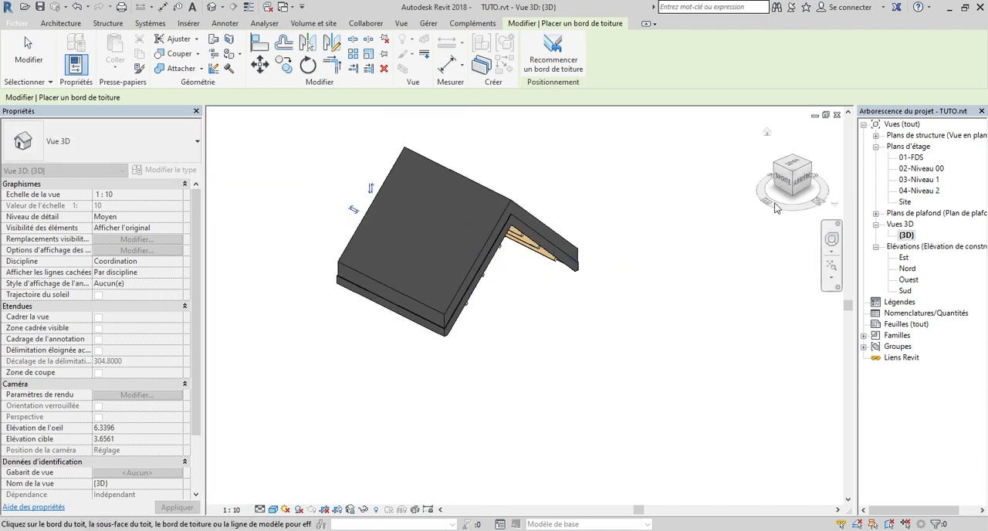
click(795, 188)
drag(795, 177, 796, 190)
scroll(494, 192, down, 1)
scroll(367, 212, up, 2)
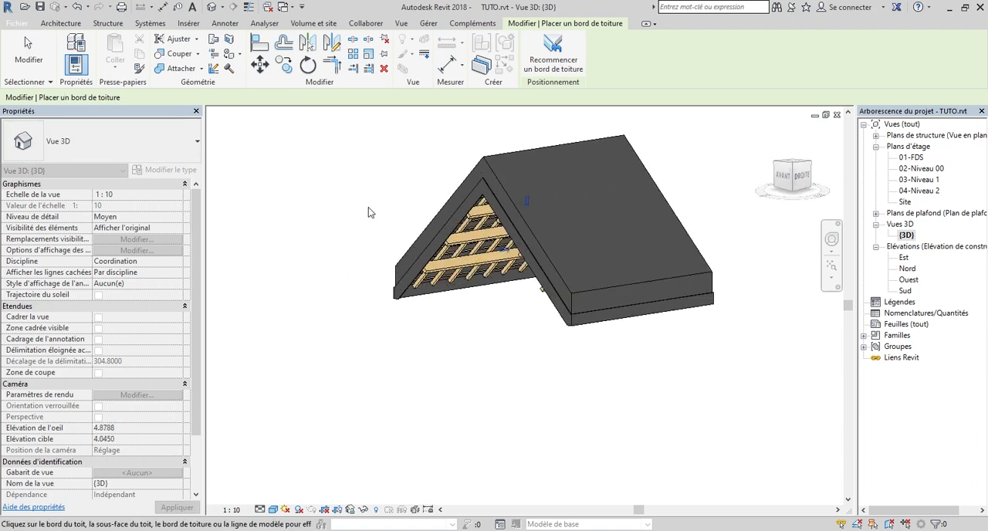
Paint the front gable's fascia faces with the Bois - Exotique material
scroll(473, 266, up, 2)
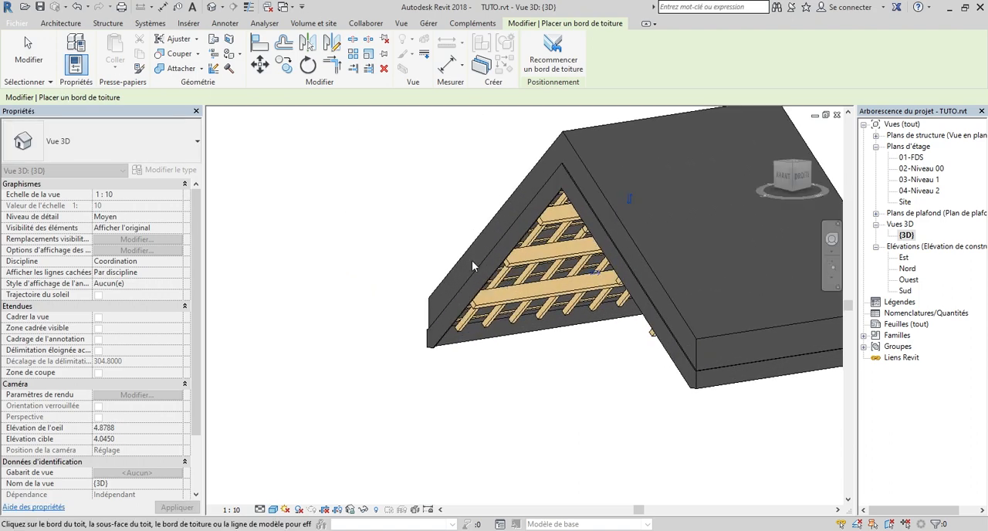
click(229, 56)
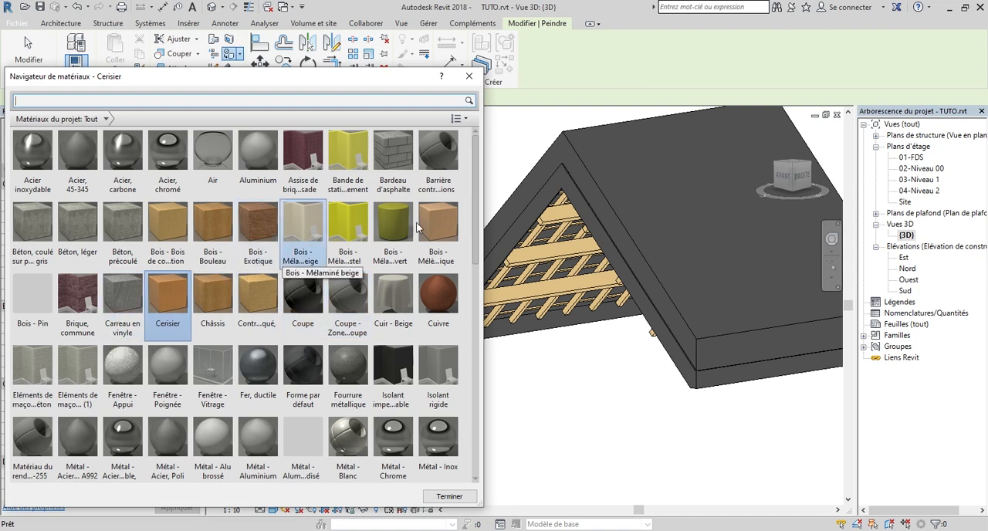
mouse_move(474, 203)
mouse_down()
mouse_move(477, 245)
mouse_move(477, 194)
mouse_up()
click(249, 220)
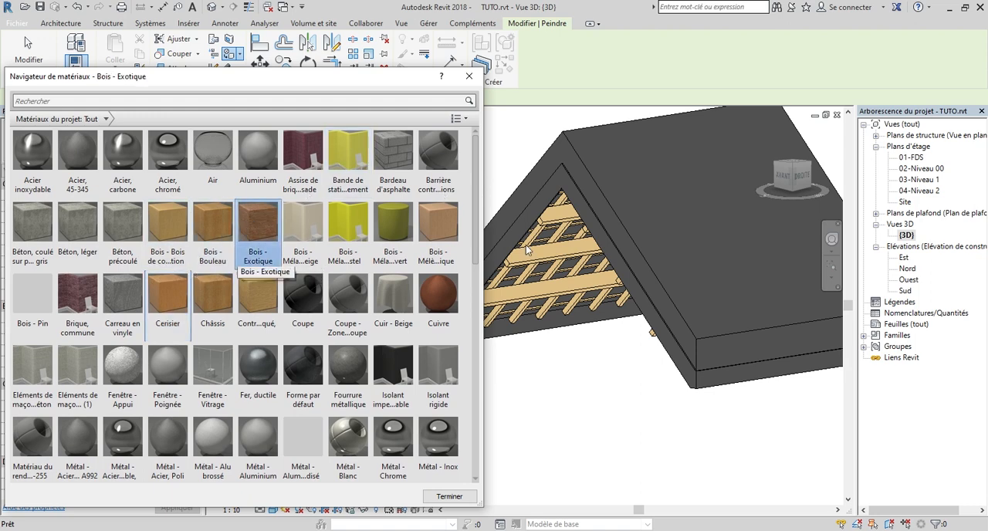
scroll(561, 186, up, 3)
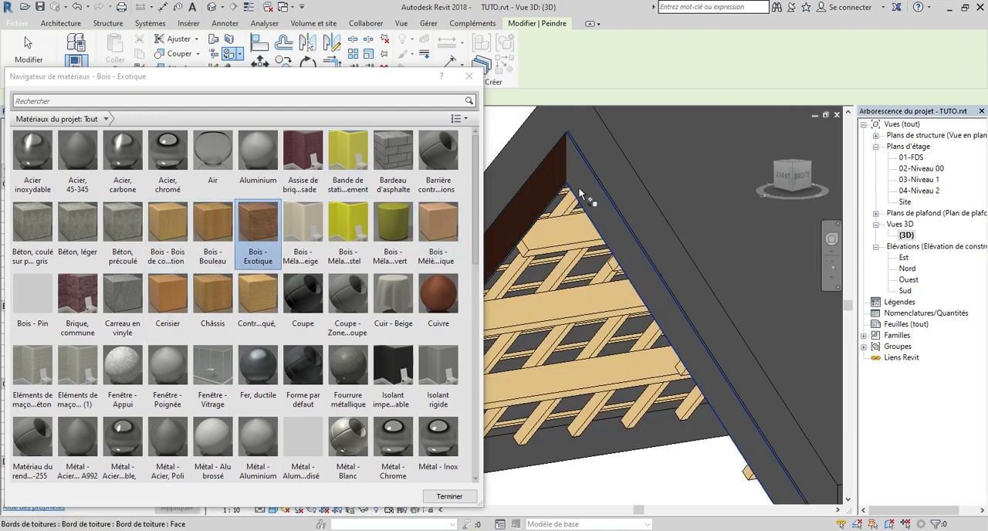
click(587, 190)
Paint the right eave's fascia and the adjoining front corner face with Bois - Exotique
scroll(710, 410, down, 5)
scroll(653, 381, up, 8)
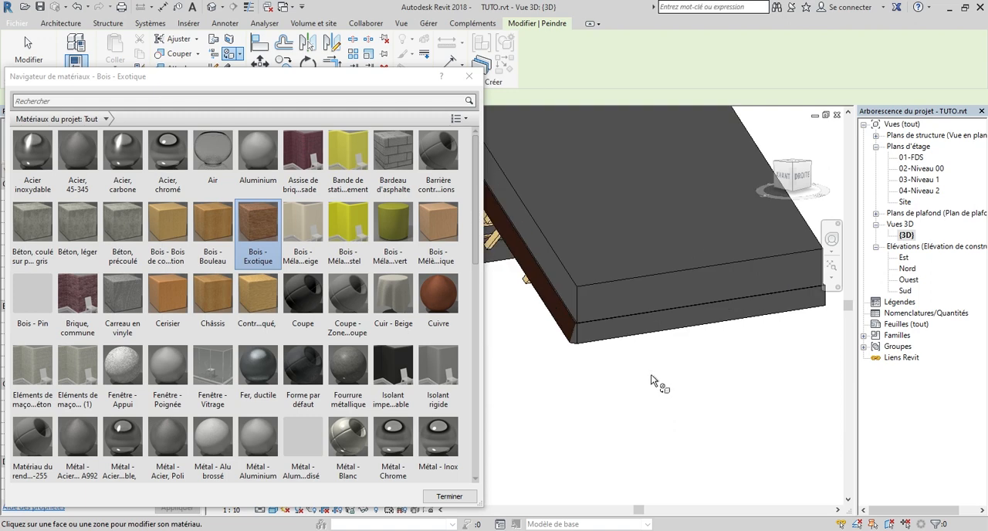
click(586, 265)
scroll(704, 315, down, 3)
scroll(553, 303, up, 5)
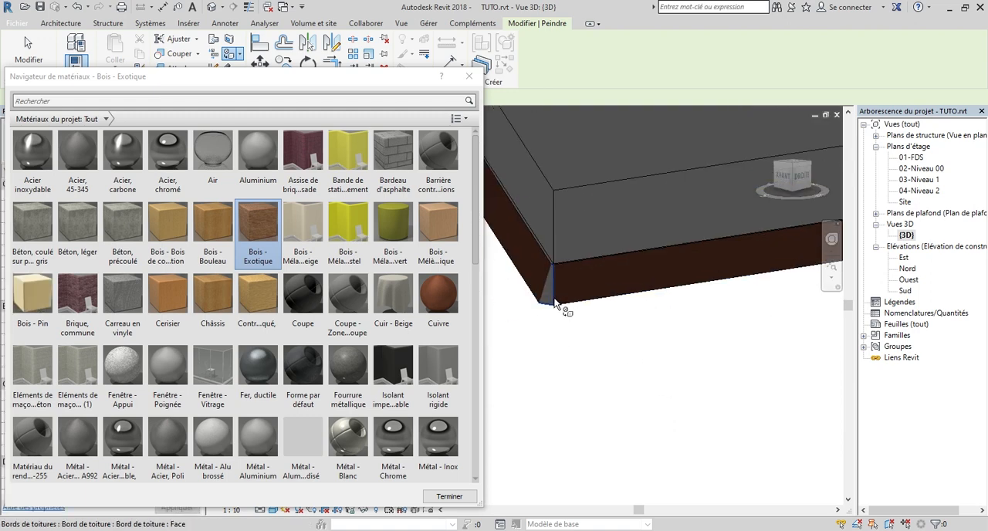
click(534, 296)
scroll(562, 340, down, 6)
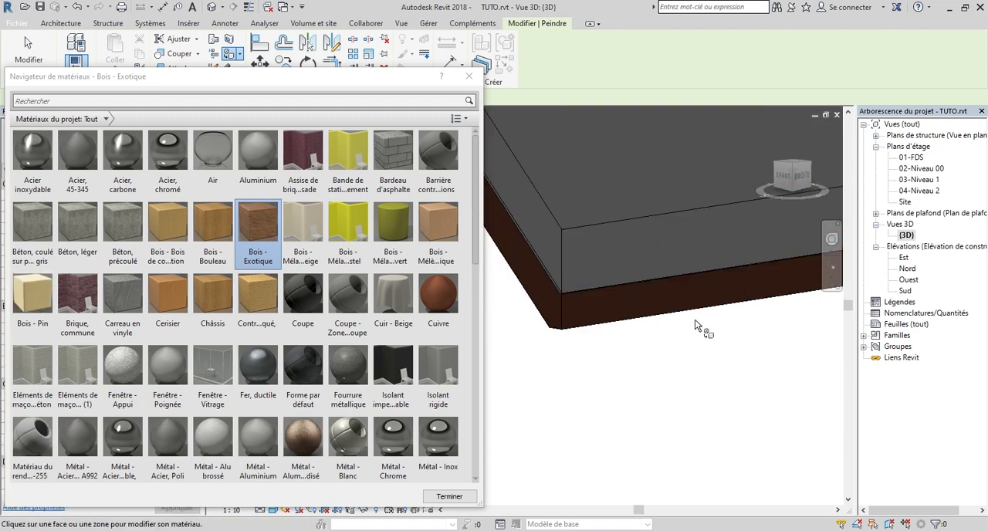
Paint the fascia face at the front gable's left eave corner with Bois - Exotique and finish painting
scroll(597, 319, up, 7)
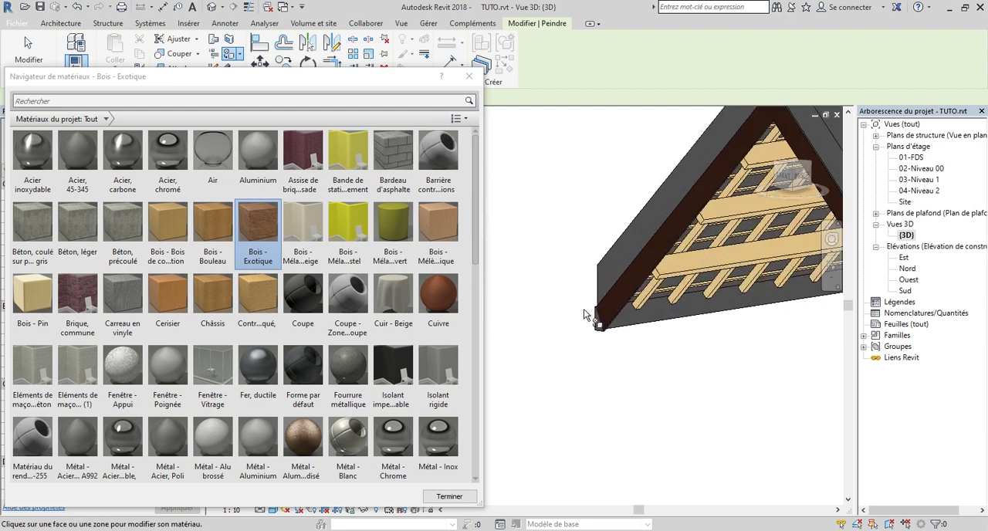
click(627, 354)
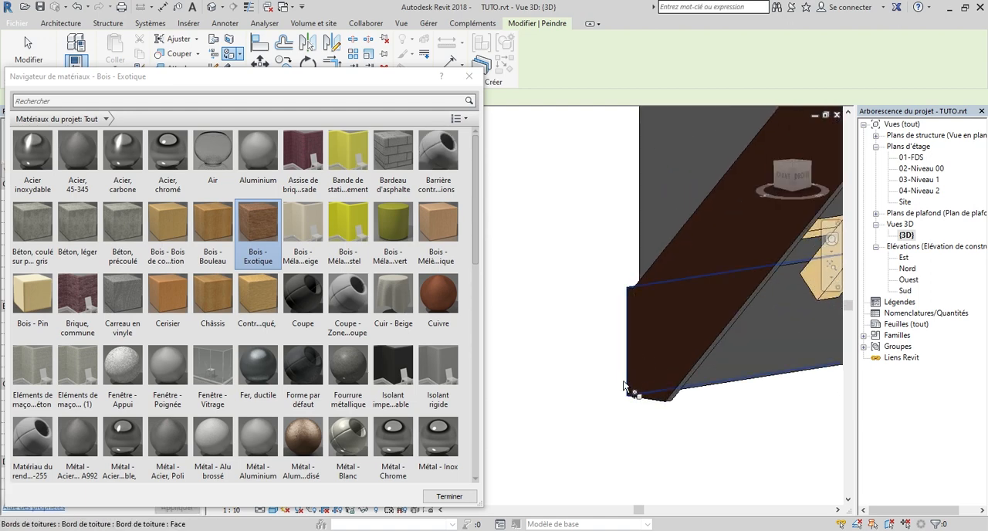
click(449, 497)
scroll(572, 328, down, 6)
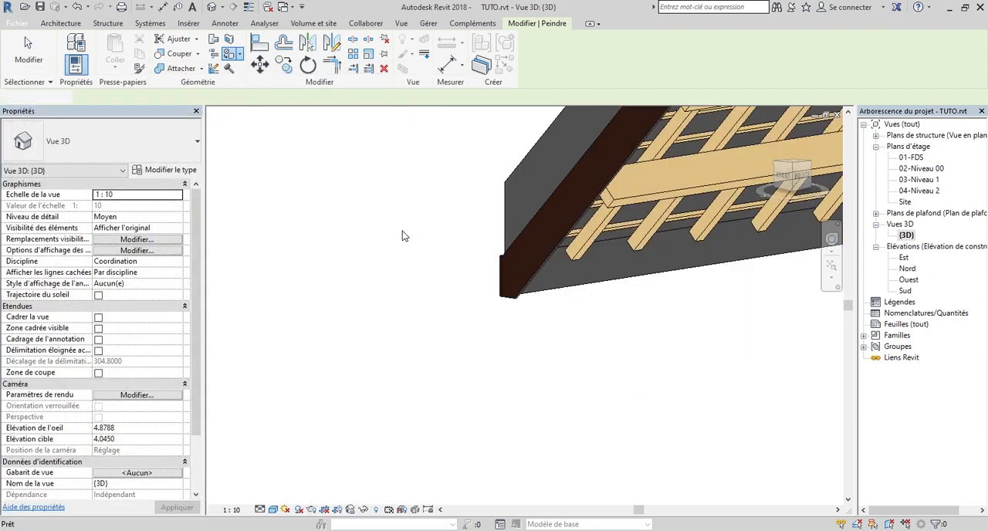
scroll(600, 326, down, 3)
mouse_move(793, 177)
mouse_down()
mouse_move(799, 188)
mouse_move(838, 193)
mouse_move(863, 184)
mouse_move(783, 193)
mouse_move(777, 179)
mouse_up()
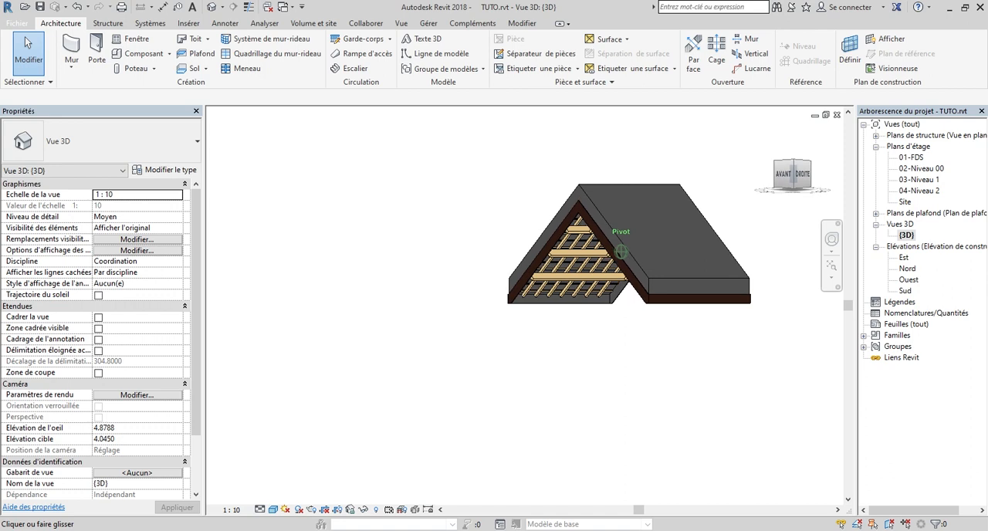
drag(711, 192, 698, 176)
scroll(697, 176, up, 4)
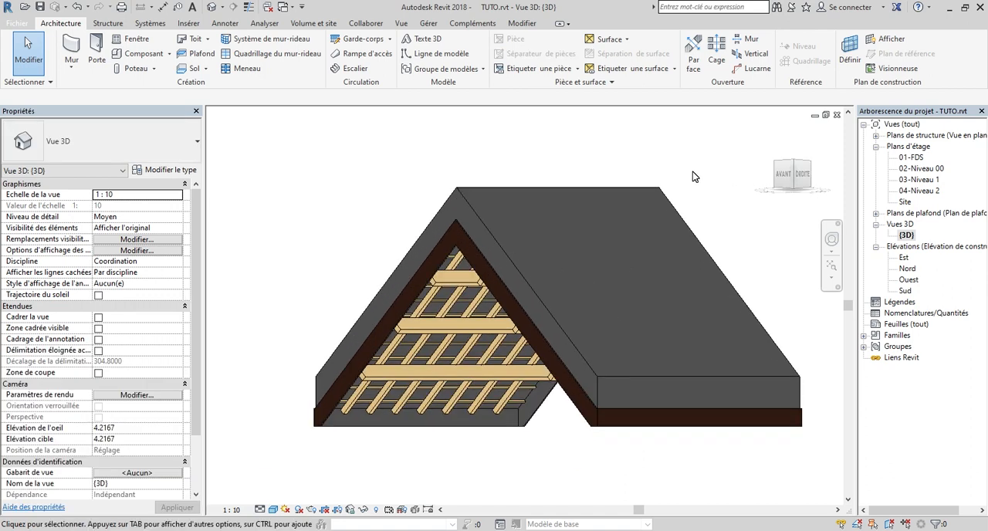